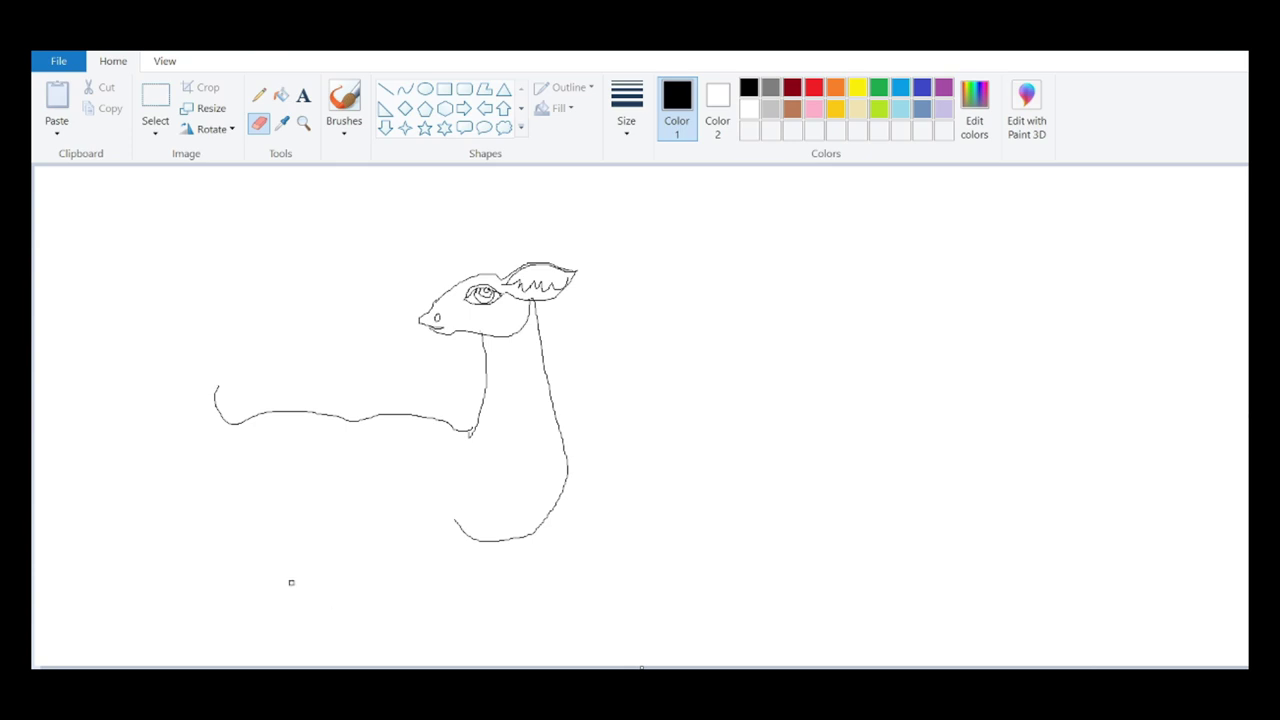
Step: Draw the resting fawn's tail, rounded haunch, folded hind leg and the bent front leg tucked under its chest
mouse_move(217, 385)
left_mouse_down()
mouse_move(199, 400)
mouse_move(210, 462)
mouse_move(195, 508)
mouse_move(318, 578)
mouse_move(350, 573)
mouse_move(300, 575)
left_mouse_up()
mouse_move(237, 460)
left_mouse_down()
mouse_move(336, 465)
mouse_move(411, 543)
mouse_move(361, 632)
left_mouse_up()
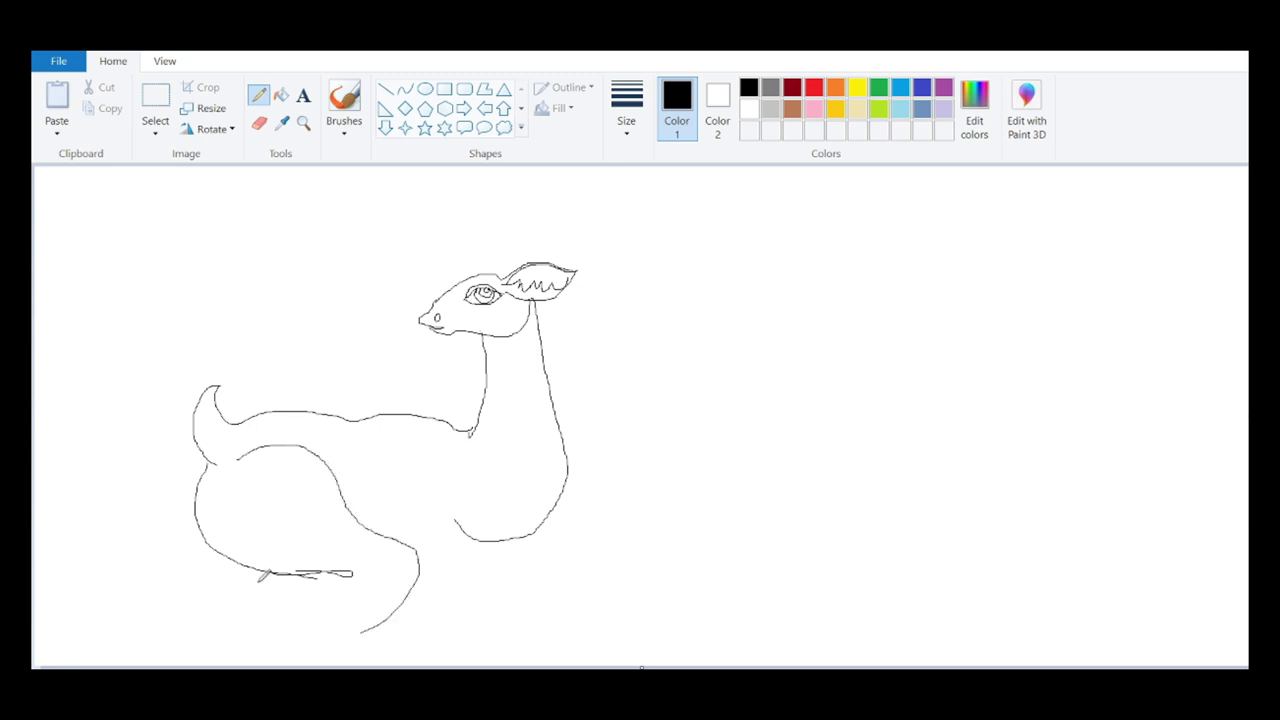
mouse_move(214, 556)
left_mouse_down()
mouse_move(244, 585)
mouse_move(401, 594)
left_mouse_up()
mouse_move(536, 531)
left_mouse_down()
mouse_move(600, 530)
mouse_move(618, 571)
mouse_move(564, 596)
mouse_move(419, 591)
mouse_move(460, 548)
mouse_move(448, 584)
mouse_move(473, 559)
mouse_move(539, 565)
mouse_move(612, 550)
left_mouse_up()
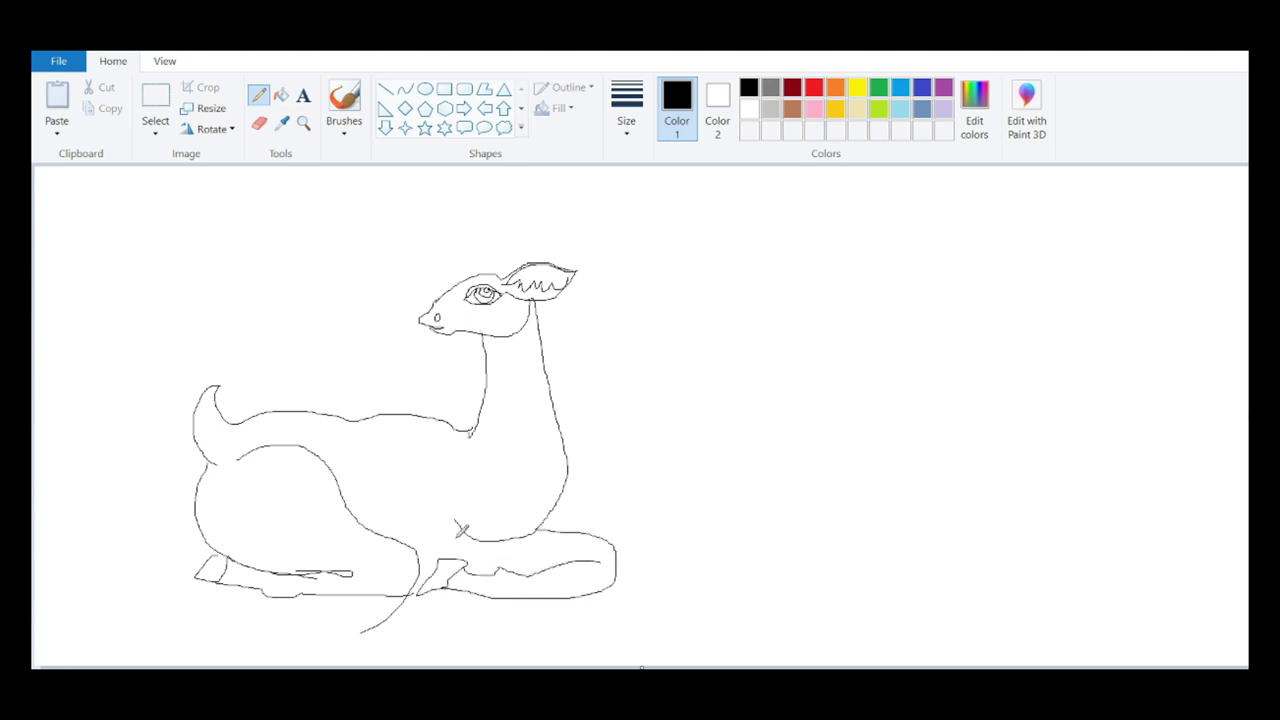
Step: Add the fawn's shoulder line, jagged belly edge and the second front leg behind the first one
left_click_drag(452, 480, 460, 560)
left_click_drag(364, 522, 464, 524)
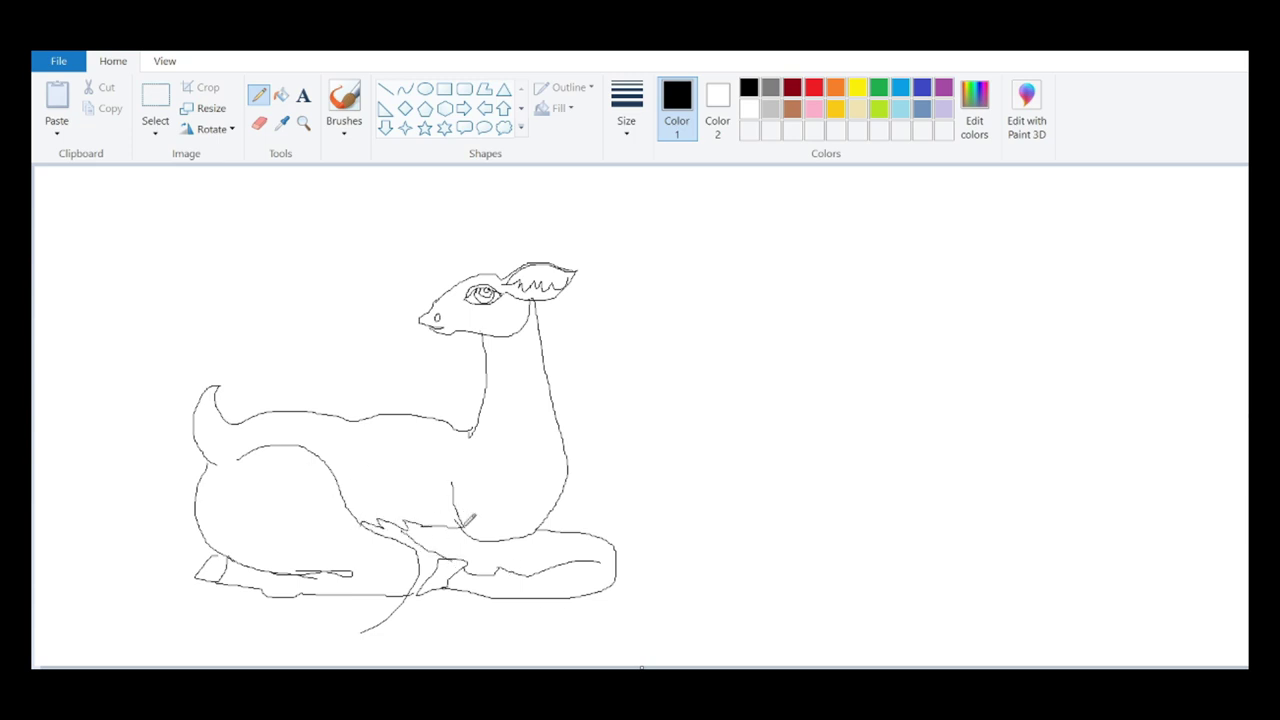
left_click_drag(460, 568, 535, 530)
left_click_drag(543, 588, 553, 577)
mouse_move(550, 508)
left_mouse_down()
mouse_move(623, 513)
mouse_move(612, 549)
left_mouse_up()
Step: Outline the fawn's muzzle patch and scatter small rounded spots along its back
left_click_drag(442, 306, 440, 328)
mouse_move(312, 428)
left_mouse_down()
mouse_move(360, 431)
mouse_move(350, 425)
mouse_move(398, 419)
mouse_move(385, 425)
mouse_move(452, 446)
left_mouse_up()
left_click_drag(372, 452, 432, 458)
left_click_drag(267, 425, 292, 428)
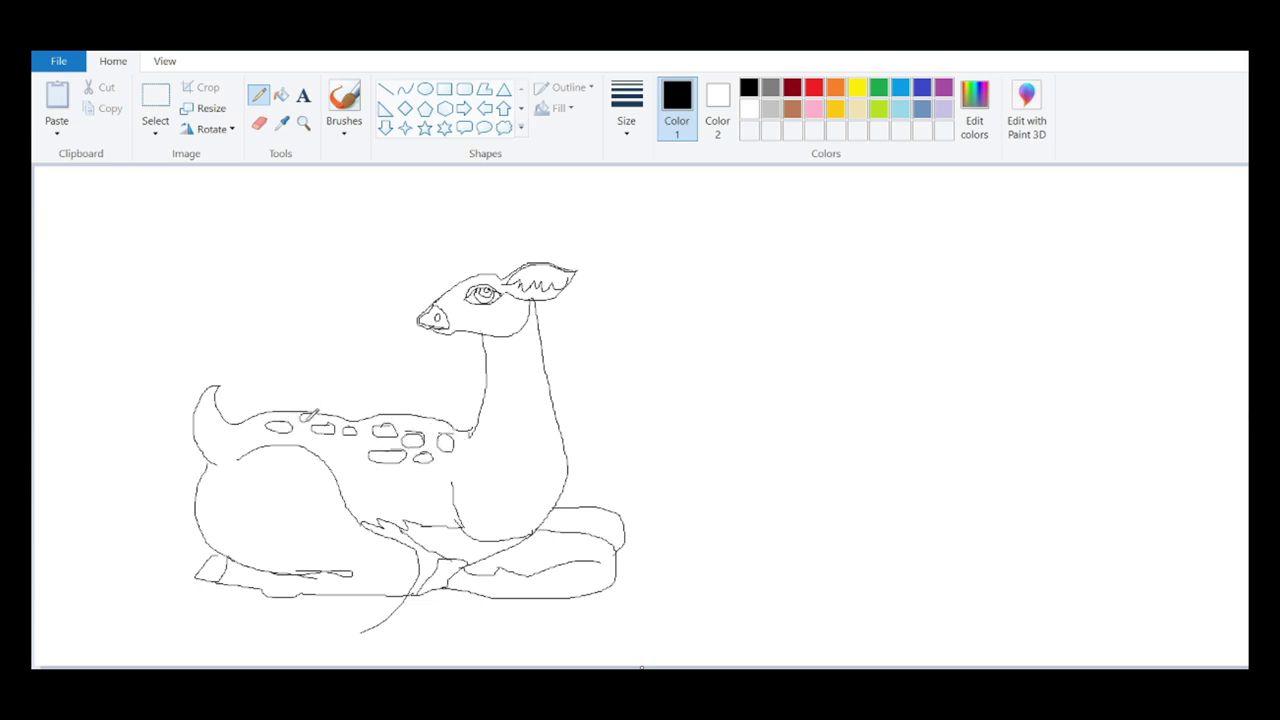
mouse_move(398, 419)
left_mouse_down()
mouse_move(419, 416)
mouse_move(402, 421)
left_mouse_up()
left_click_drag(240, 424, 253, 425)
left_click_drag(341, 451, 358, 451)
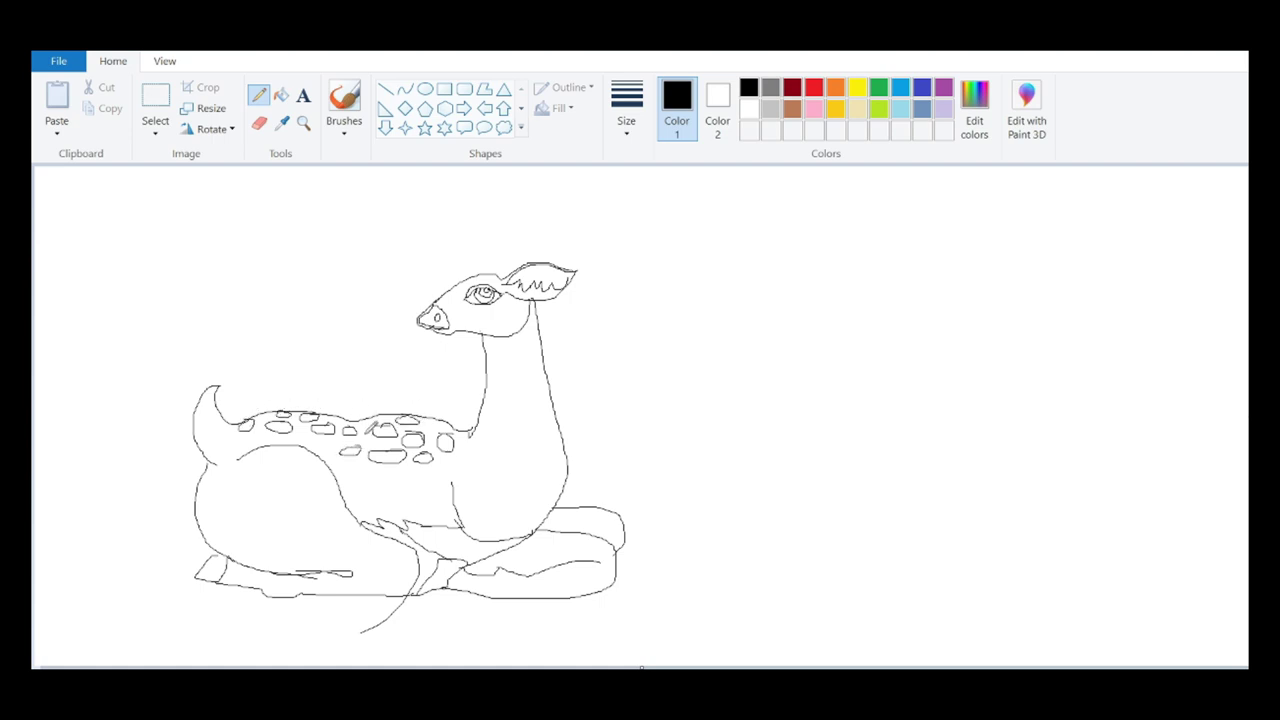
Step: Add jagged fur to the tail, haunch and front leg, plus contour lines down the throat and under the jaw
mouse_move(232, 377)
left_mouse_down()
mouse_move(202, 424)
mouse_move(246, 456)
left_mouse_up()
mouse_move(507, 330)
left_mouse_down()
mouse_move(495, 466)
mouse_move(550, 512)
left_mouse_up()
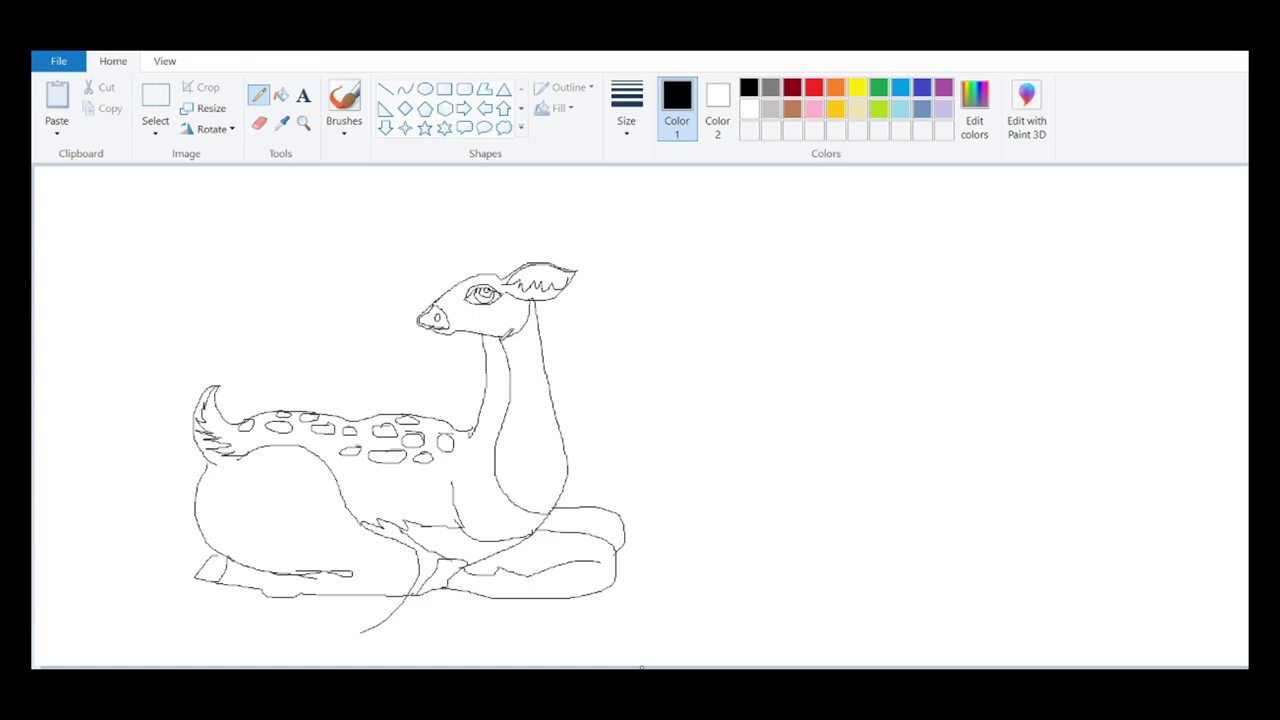
left_click_drag(533, 302, 497, 360)
mouse_move(510, 542)
left_mouse_down()
mouse_move(542, 562)
mouse_move(588, 552)
mouse_move(484, 560)
left_mouse_up()
mouse_move(196, 470)
left_mouse_down()
mouse_move(215, 520)
mouse_move(245, 548)
mouse_move(352, 575)
left_mouse_up()
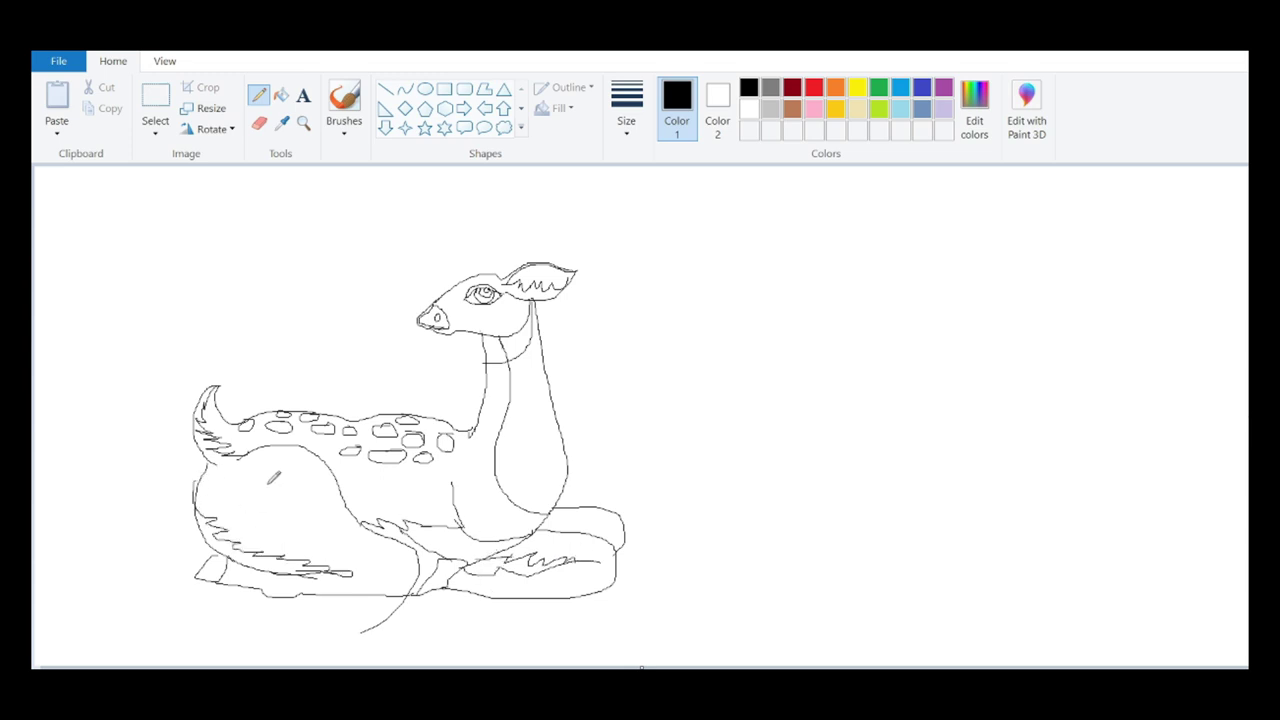
Step: Draw inner contour lines on the haunch, knees and back of the neck, and add fur marks to the cheek
left_click_drag(323, 459, 388, 531)
mouse_move(233, 456)
left_mouse_down()
mouse_move(343, 563)
mouse_move(420, 588)
left_mouse_up()
left_click_drag(590, 558, 617, 556)
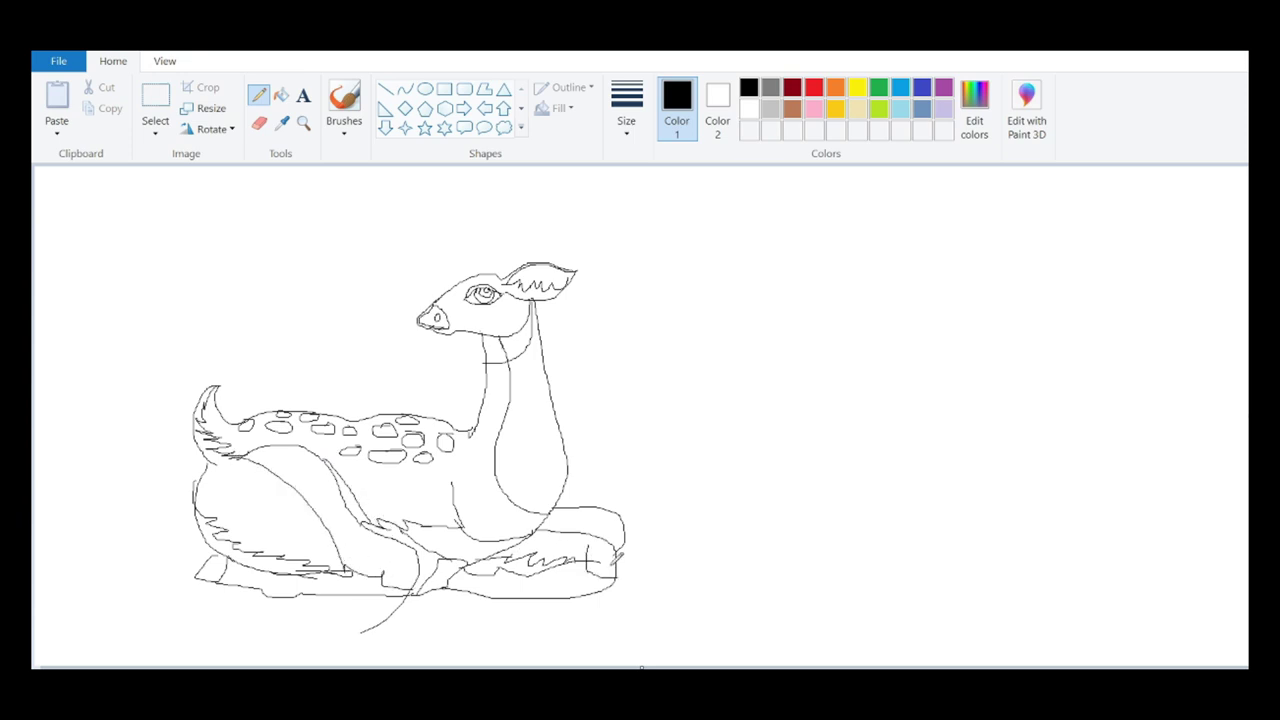
left_click_drag(546, 372, 535, 514)
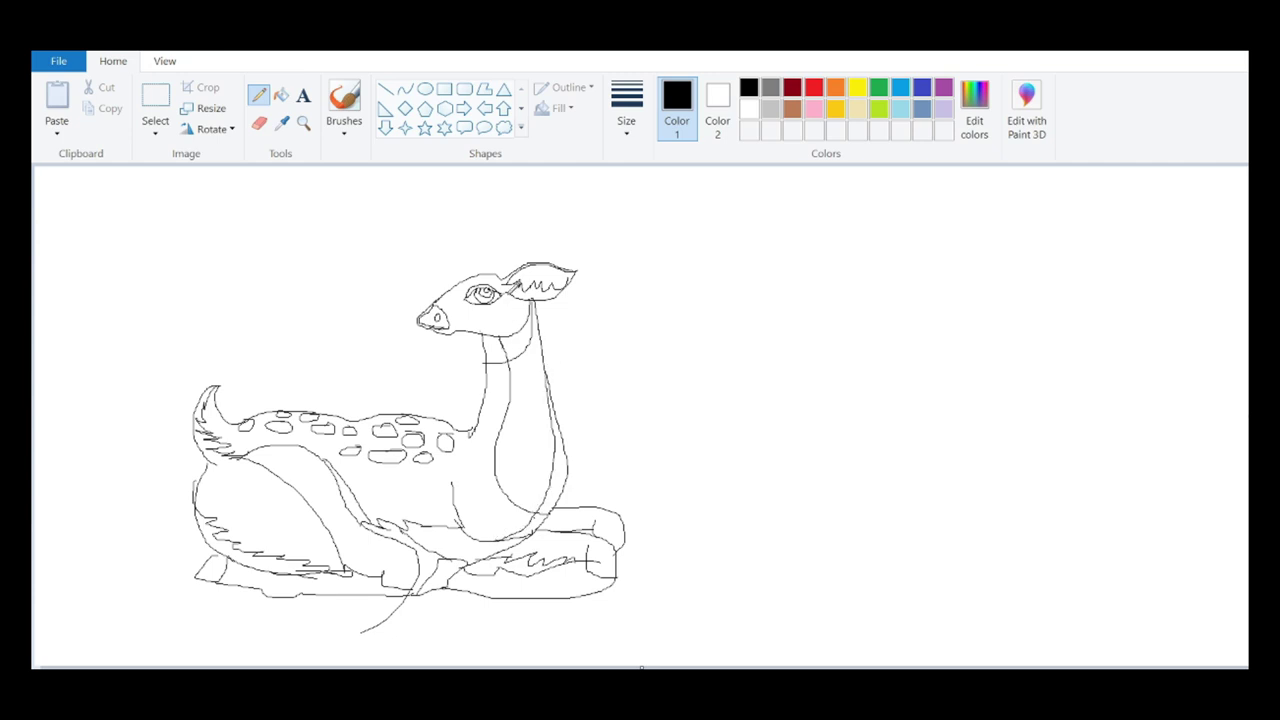
mouse_move(504, 322)
left_mouse_down()
mouse_move(464, 322)
mouse_move(512, 305)
left_mouse_up()
Step: Draw the hoof and ground line beneath the fawn, and a clump of long curved grass blades behind its neck and front legs
mouse_move(280, 570)
left_mouse_down()
mouse_move(385, 580)
mouse_move(473, 609)
mouse_move(500, 582)
mouse_move(555, 580)
mouse_move(493, 580)
mouse_move(578, 590)
mouse_move(558, 598)
mouse_move(618, 584)
left_mouse_up()
mouse_move(560, 425)
left_mouse_down()
mouse_move(595, 320)
mouse_move(568, 458)
mouse_move(631, 240)
mouse_move(618, 350)
mouse_move(575, 497)
left_mouse_up()
mouse_move(588, 440)
left_mouse_down()
mouse_move(685, 296)
mouse_move(690, 263)
mouse_move(594, 468)
mouse_move(590, 498)
mouse_move(641, 420)
mouse_move(608, 504)
mouse_move(684, 355)
mouse_move(627, 521)
left_mouse_up()
mouse_move(686, 350)
left_mouse_down()
mouse_move(727, 281)
mouse_move(660, 458)
mouse_move(675, 441)
mouse_move(741, 429)
mouse_move(768, 484)
mouse_move(765, 530)
mouse_move(737, 502)
mouse_move(740, 549)
mouse_move(700, 462)
mouse_move(713, 459)
mouse_move(620, 550)
left_mouse_up()
mouse_move(602, 442)
left_mouse_down()
mouse_move(682, 348)
mouse_move(634, 434)
mouse_move(742, 318)
mouse_move(704, 428)
left_mouse_up()
mouse_move(620, 428)
left_mouse_down()
mouse_move(646, 372)
mouse_move(656, 228)
mouse_move(662, 335)
mouse_move(645, 408)
left_mouse_up()
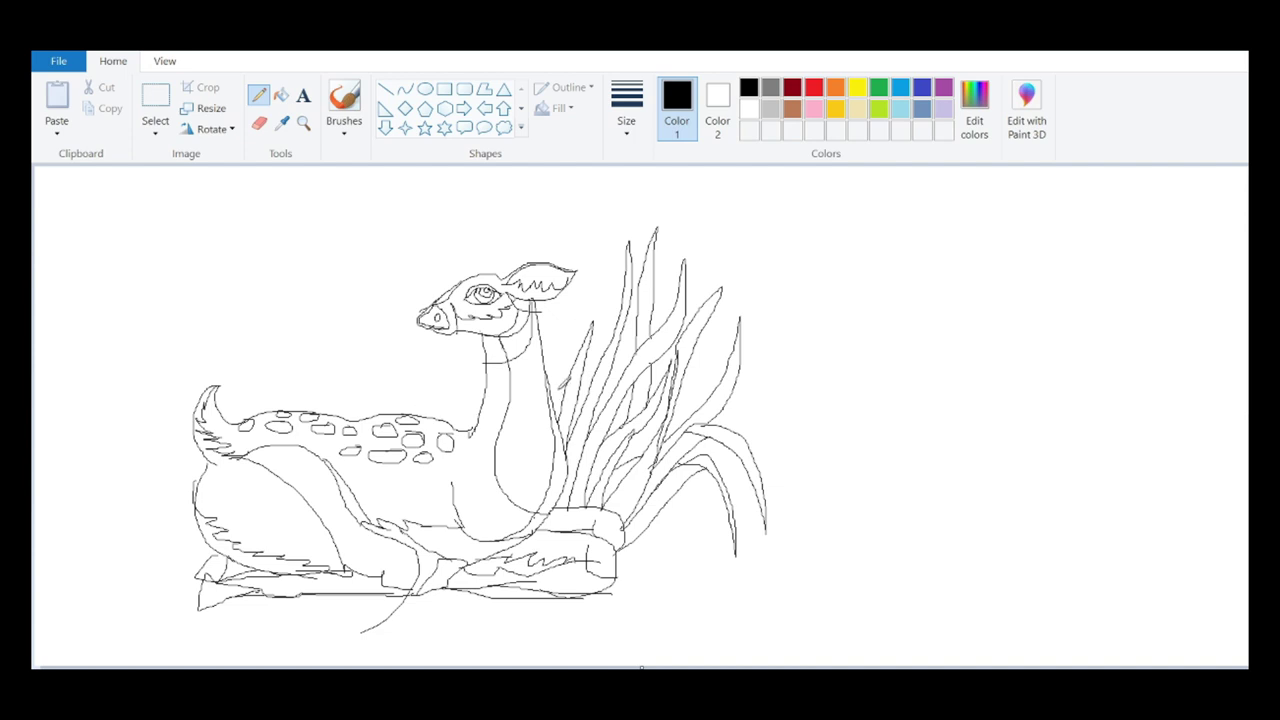
Step: Add tall grass blades around the fawn's head and neck, and erase the stray line hanging below its legs
mouse_move(549, 384)
left_mouse_down()
mouse_move(554, 315)
mouse_move(561, 346)
mouse_move(615, 189)
mouse_move(580, 348)
left_mouse_up()
mouse_move(447, 410)
left_mouse_down()
mouse_move(391, 325)
mouse_move(440, 369)
mouse_move(466, 429)
mouse_move(461, 316)
left_mouse_up()
mouse_move(454, 262)
left_mouse_down()
mouse_move(463, 182)
mouse_move(488, 267)
mouse_move(497, 168)
mouse_move(512, 224)
mouse_move(527, 177)
mouse_move(532, 262)
left_mouse_up()
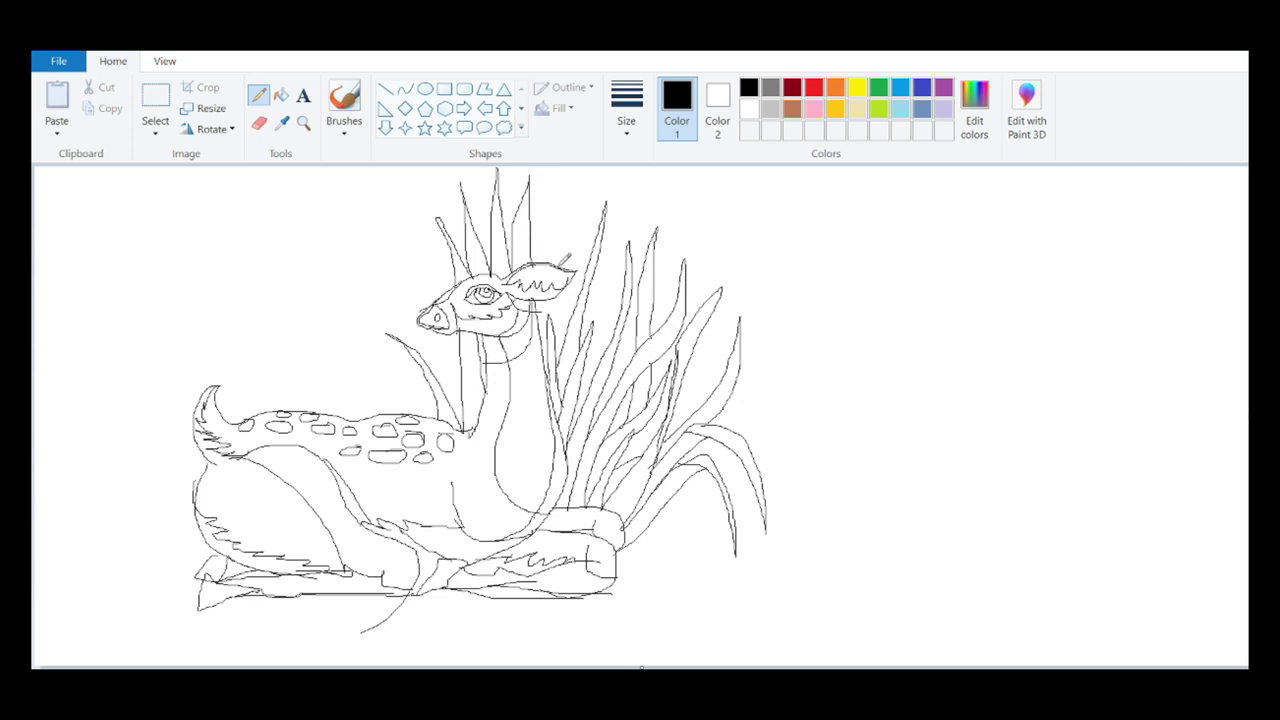
mouse_move(545, 325)
left_mouse_down()
mouse_move(553, 192)
mouse_move(578, 272)
mouse_move(556, 343)
left_mouse_up()
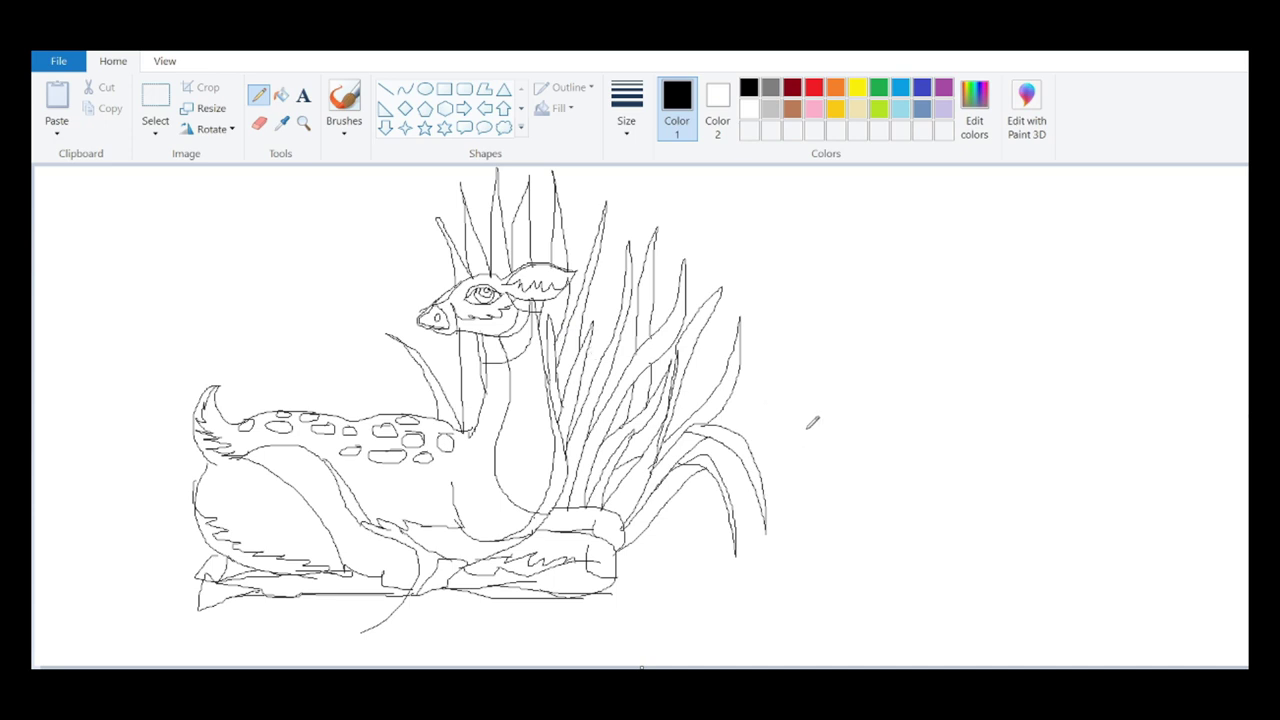
left_click(260, 123)
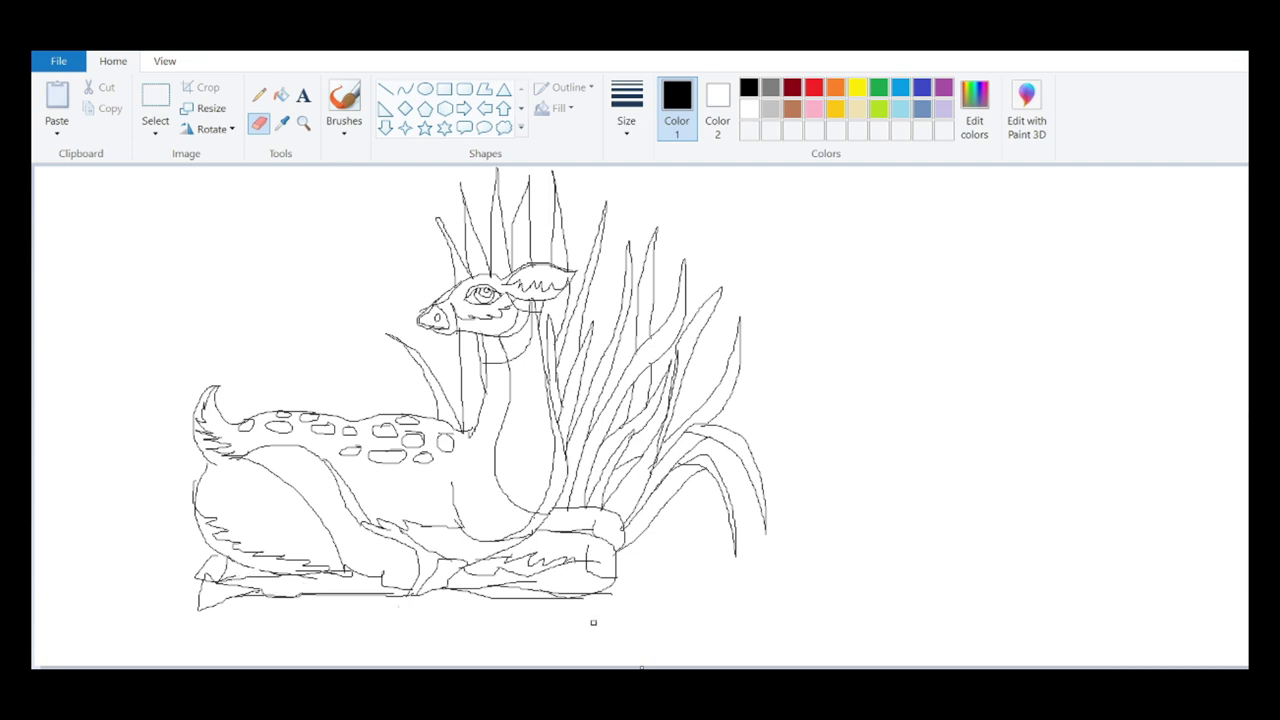
Step: Draw a large mound beside the grass clump and a group of flat stones with a grassy plant farther right
left_click(258, 94)
mouse_move(680, 382)
left_mouse_down()
mouse_move(943, 462)
mouse_move(930, 514)
mouse_move(652, 521)
left_mouse_up()
mouse_move(1020, 398)
left_mouse_down()
mouse_move(946, 418)
mouse_move(1065, 374)
mouse_move(978, 395)
left_mouse_up()
mouse_move(1056, 368)
left_mouse_down()
mouse_move(997, 365)
mouse_move(1084, 384)
left_mouse_up()
mouse_move(952, 362)
left_mouse_down()
mouse_move(858, 352)
mouse_move(912, 376)
left_mouse_up()
left_click_drag(940, 334, 946, 372)
mouse_move(922, 320)
left_mouse_down()
mouse_move(957, 330)
mouse_move(964, 372)
mouse_move(968, 210)
mouse_move(1003, 268)
mouse_move(984, 372)
mouse_move(1026, 298)
mouse_move(1008, 358)
mouse_move(1090, 278)
mouse_move(1092, 300)
mouse_move(1034, 332)
mouse_move(1104, 362)
mouse_move(1086, 318)
mouse_move(1034, 338)
left_mouse_up()
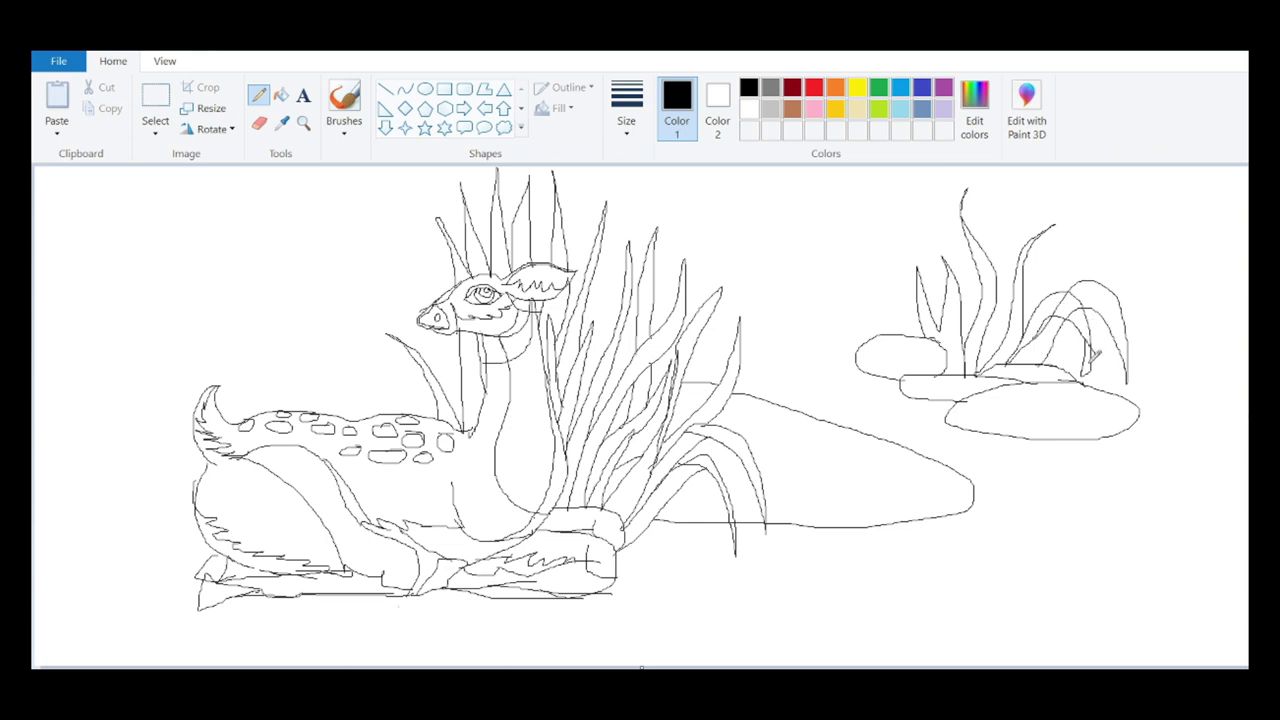
Step: Fill out the plant behind the flat stones with tall upright blades, arching leaves and a small tuft
mouse_move(1064, 340)
left_mouse_down()
mouse_move(1090, 376)
mouse_move(1116, 342)
mouse_move(1126, 388)
mouse_move(1140, 374)
mouse_move(1117, 394)
mouse_move(1053, 367)
left_mouse_up()
mouse_move(1024, 315)
left_mouse_down()
mouse_move(1060, 194)
mouse_move(1059, 288)
mouse_move(1024, 177)
mouse_move(1028, 250)
mouse_move(990, 174)
left_mouse_up()
mouse_move(990, 174)
left_mouse_down()
mouse_move(1006, 238)
mouse_move(857, 282)
mouse_move(972, 242)
mouse_move(968, 340)
left_mouse_up()
mouse_move(1042, 262)
left_mouse_down()
mouse_move(1100, 236)
mouse_move(1118, 282)
left_mouse_up()
mouse_move(1017, 253)
left_mouse_down()
mouse_move(1068, 186)
mouse_move(1102, 222)
left_mouse_up()
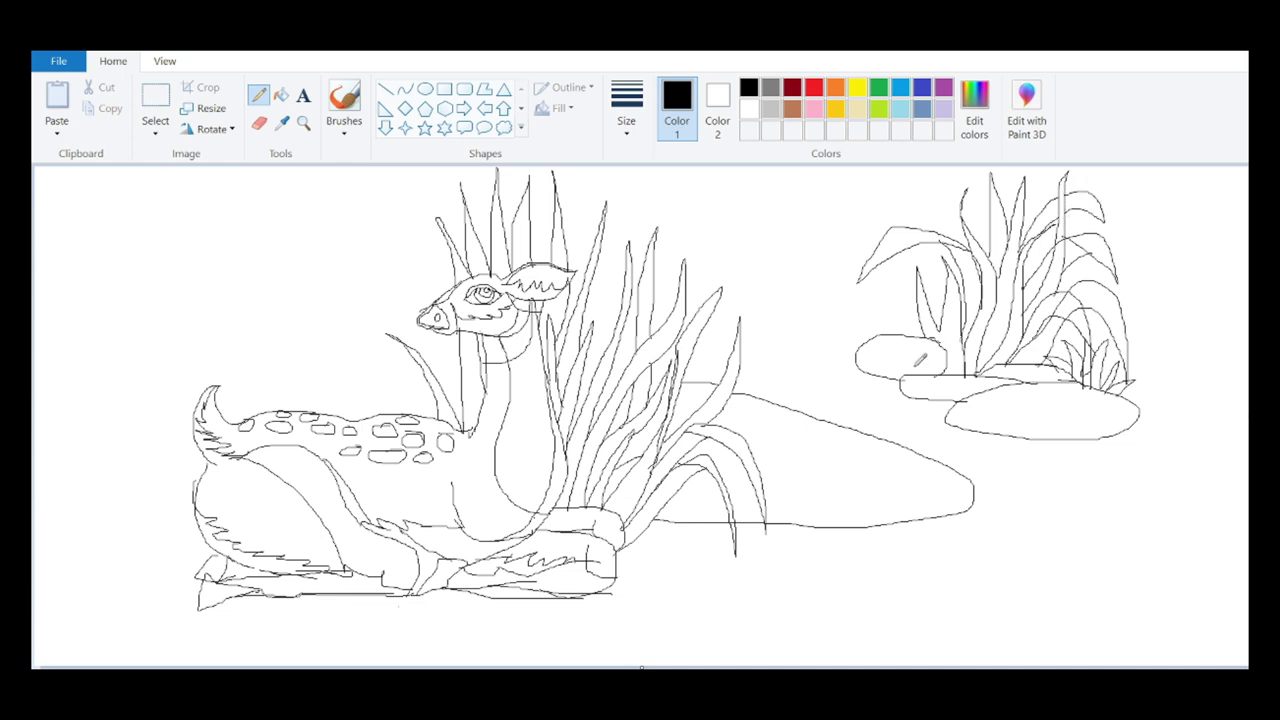
Step: Draw a clump of grass along the top of the mound with short arching leaves and tall upright blades
mouse_move(787, 399)
left_mouse_down()
mouse_move(775, 276)
mouse_move(806, 410)
mouse_move(855, 280)
left_mouse_up()
mouse_move(822, 418)
left_mouse_down()
mouse_move(902, 290)
mouse_move(838, 425)
left_mouse_up()
mouse_move(845, 397)
left_mouse_down()
mouse_move(837, 351)
mouse_move(733, 363)
mouse_move(822, 331)
mouse_move(826, 418)
left_mouse_up()
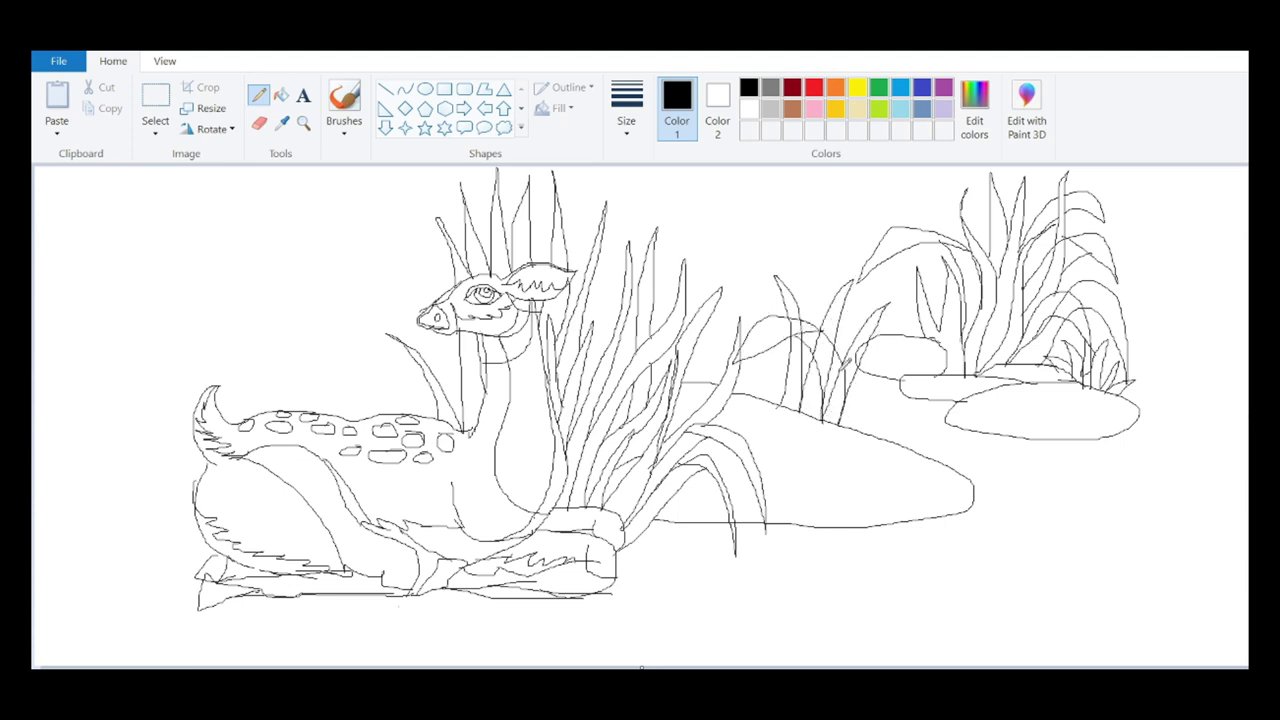
mouse_move(892, 304)
left_mouse_down()
mouse_move(909, 430)
mouse_move(888, 377)
mouse_move(862, 431)
left_mouse_up()
mouse_move(779, 268)
left_mouse_down()
mouse_move(760, 312)
mouse_move(790, 280)
mouse_move(805, 292)
mouse_move(796, 180)
left_mouse_up()
mouse_move(796, 180)
left_mouse_down()
mouse_move(821, 272)
mouse_move(818, 331)
mouse_move(858, 173)
left_mouse_up()
mouse_move(858, 173)
left_mouse_down()
mouse_move(848, 283)
mouse_move(878, 262)
mouse_move(842, 360)
left_mouse_up()
mouse_move(781, 400)
left_mouse_down()
mouse_move(753, 401)
mouse_move(773, 365)
mouse_move(772, 404)
left_mouse_up()
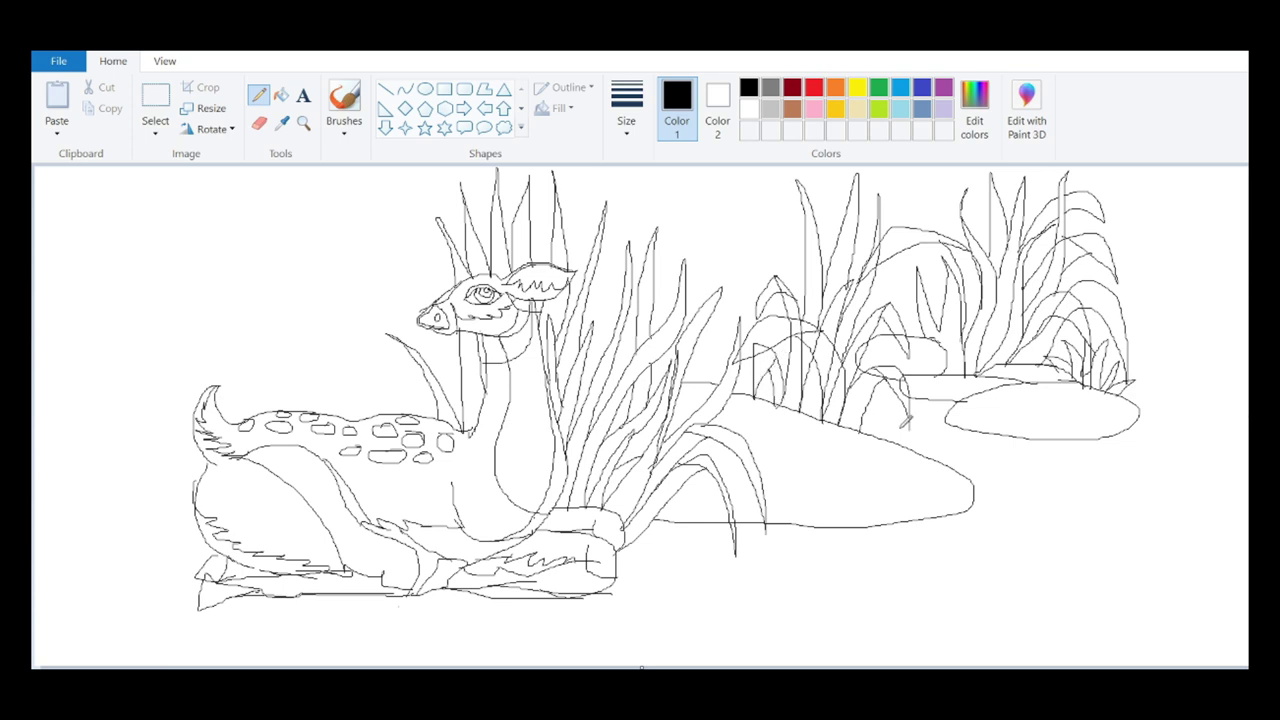
Step: Draw a jagged ground line and rounded bushes behind the fawn, with a small leafy plant near its muzzle
mouse_move(195, 486)
left_mouse_down()
mouse_move(146, 476)
mouse_move(120, 450)
mouse_move(86, 478)
mouse_move(36, 470)
left_mouse_up()
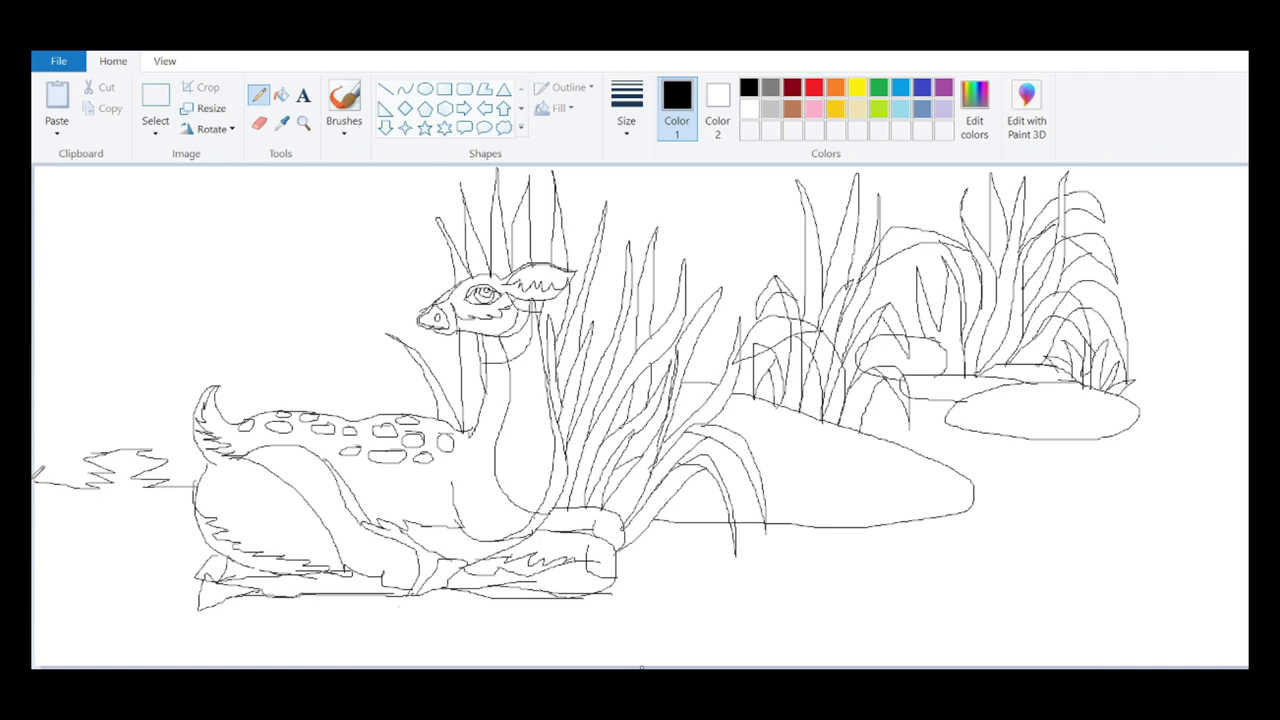
mouse_move(76, 346)
left_mouse_down()
mouse_move(40, 358)
mouse_move(120, 316)
mouse_move(180, 346)
mouse_move(204, 389)
mouse_move(272, 370)
mouse_move(470, 362)
left_mouse_up()
mouse_move(307, 272)
left_mouse_down()
mouse_move(220, 326)
mouse_move(185, 376)
mouse_move(376, 232)
mouse_move(450, 248)
mouse_move(442, 274)
mouse_move(333, 300)
mouse_move(274, 330)
mouse_move(251, 364)
left_mouse_up()
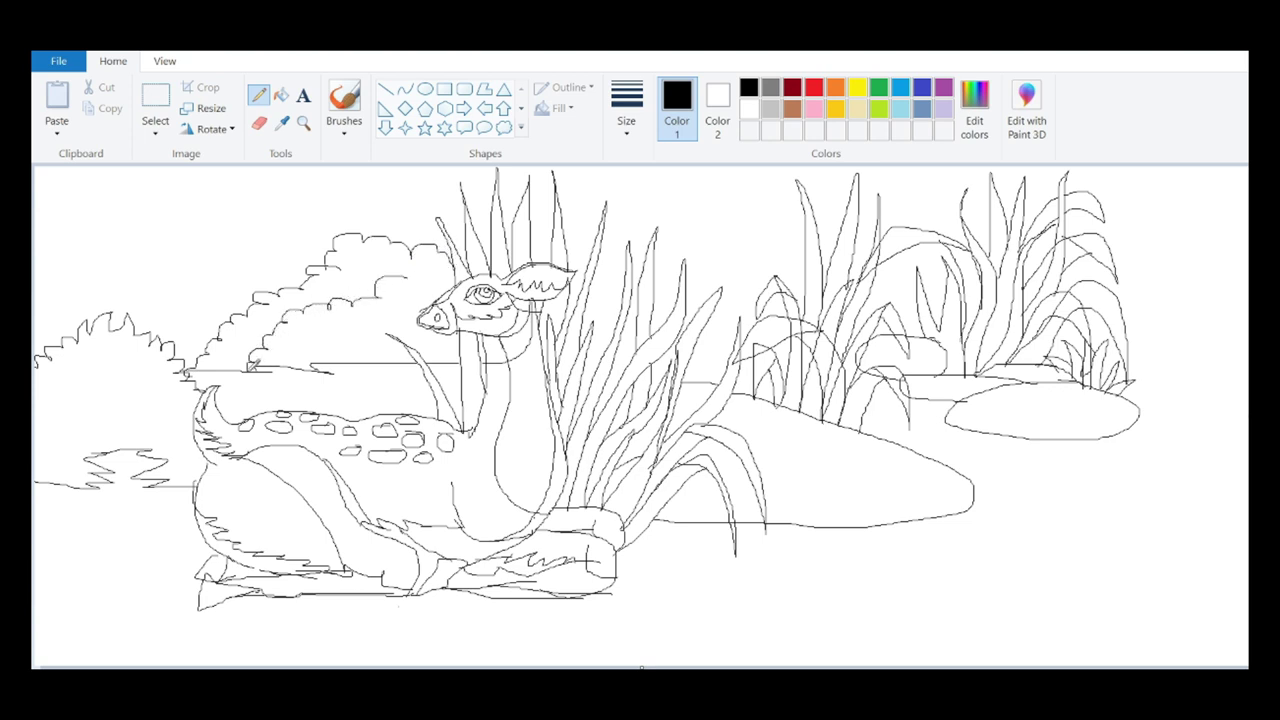
mouse_move(376, 306)
left_mouse_down()
mouse_move(332, 338)
mouse_move(336, 362)
mouse_move(386, 340)
mouse_move(392, 312)
mouse_move(416, 304)
left_mouse_up()
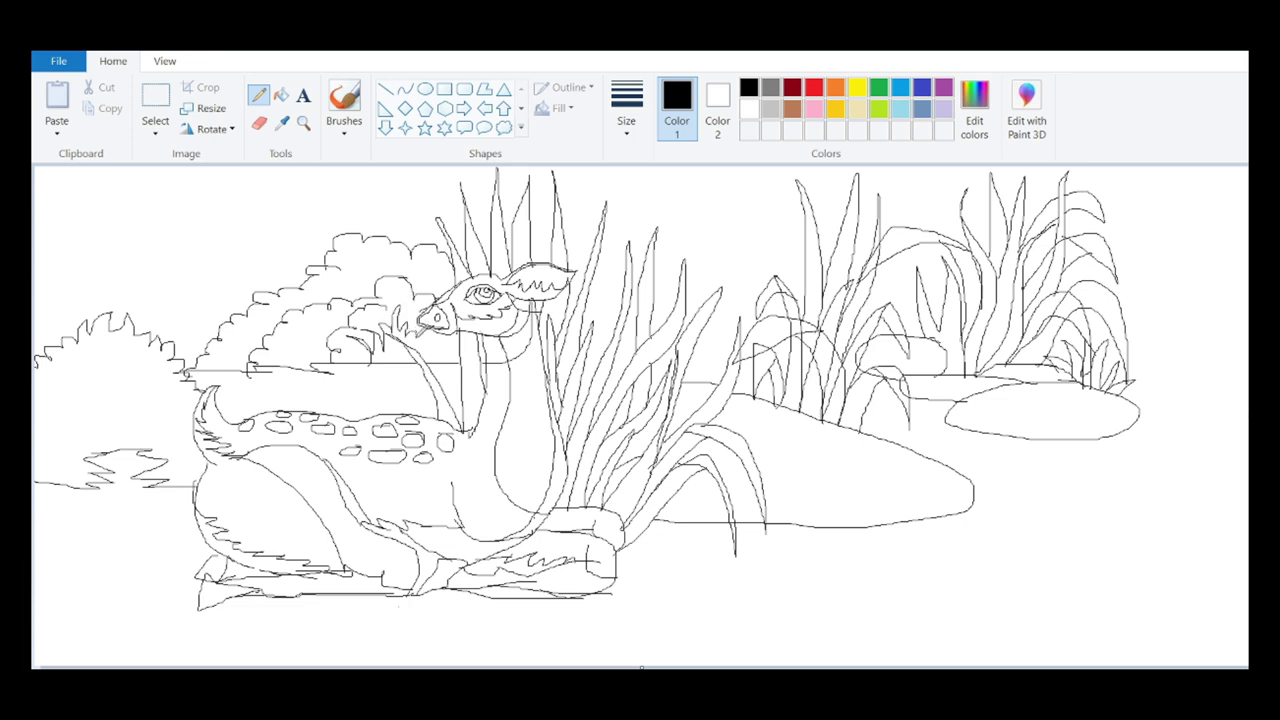
Step: Outline two distant treetops above the bushes and draw the horizon line behind the grass clumps to the canvas edge
mouse_move(277, 290)
left_mouse_down()
mouse_move(262, 256)
mouse_move(166, 188)
mouse_move(38, 212)
left_mouse_up()
left_click_drag(226, 336, 36, 253)
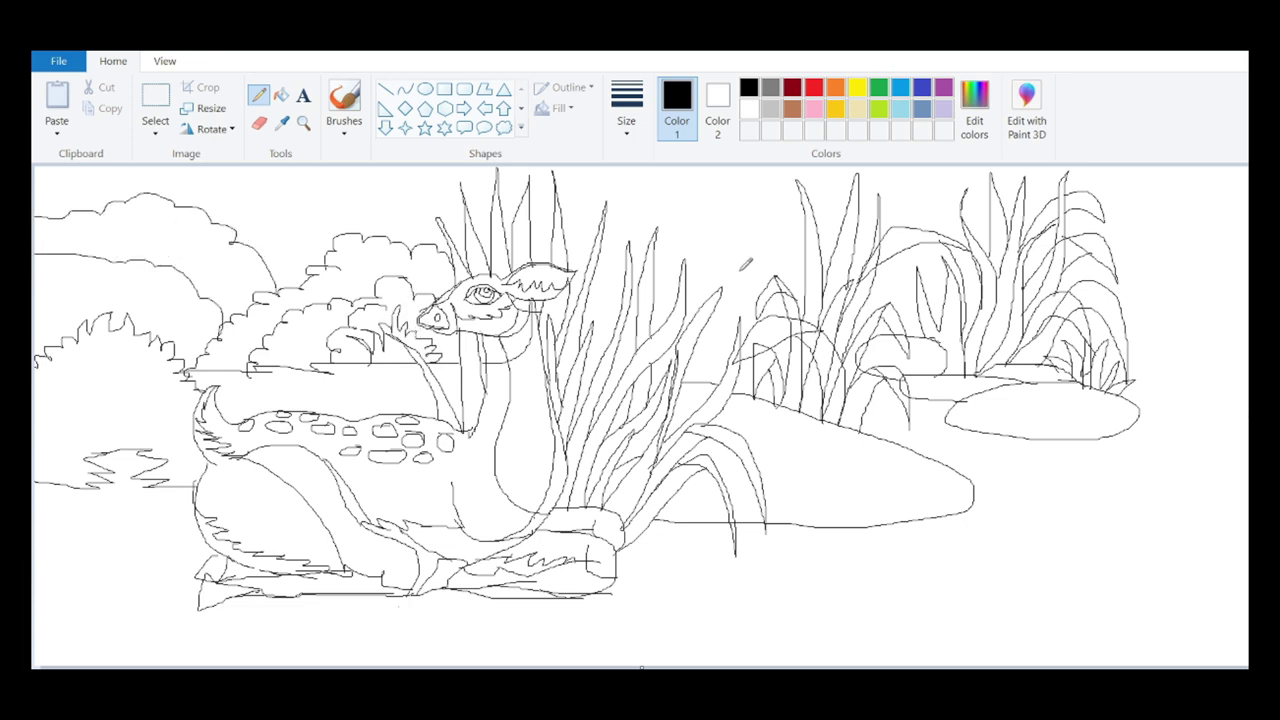
mouse_move(582, 326)
left_mouse_down()
mouse_move(624, 292)
mouse_move(768, 297)
left_mouse_up()
left_click_drag(866, 266, 945, 305)
left_click_drag(1124, 330, 1248, 327)
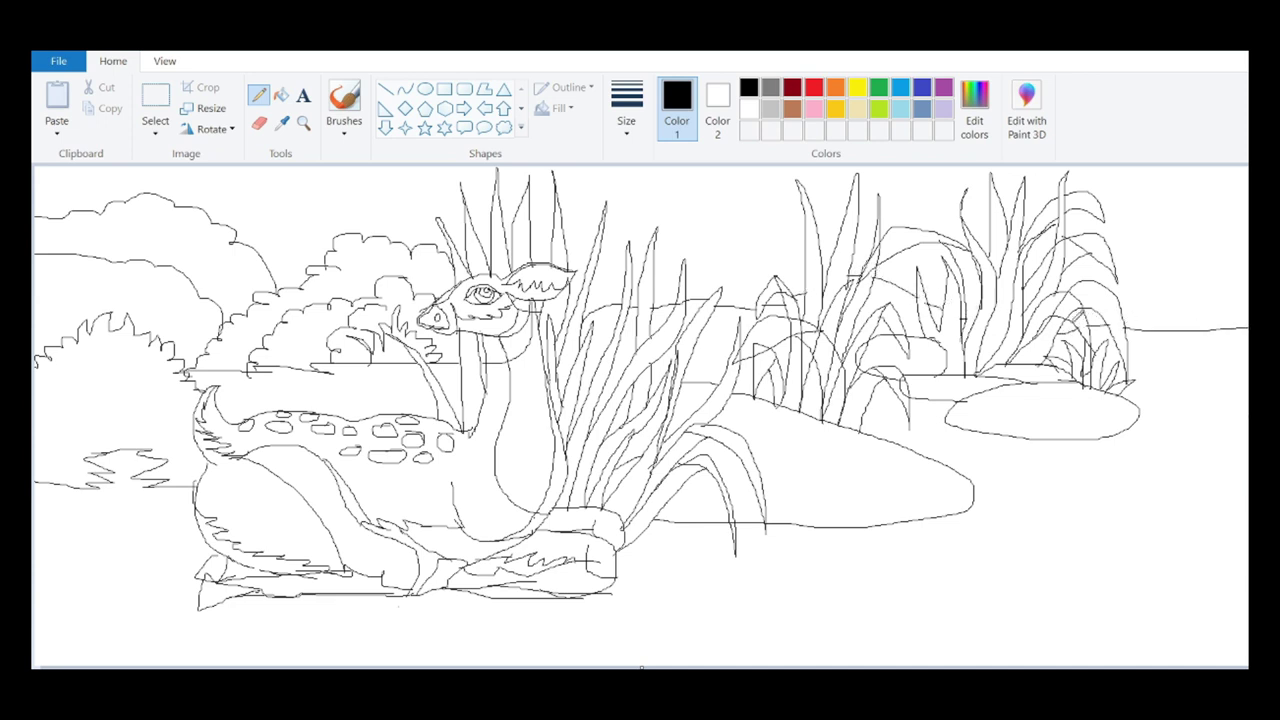
Step: Draw a winding stream bank from the far edge down to the foreground, with a second edge and short connecting lines for thickness
mouse_move(1246, 377)
left_mouse_down()
mouse_move(1104, 494)
mouse_move(1037, 523)
mouse_move(1046, 546)
mouse_move(984, 617)
mouse_move(878, 665)
left_mouse_up()
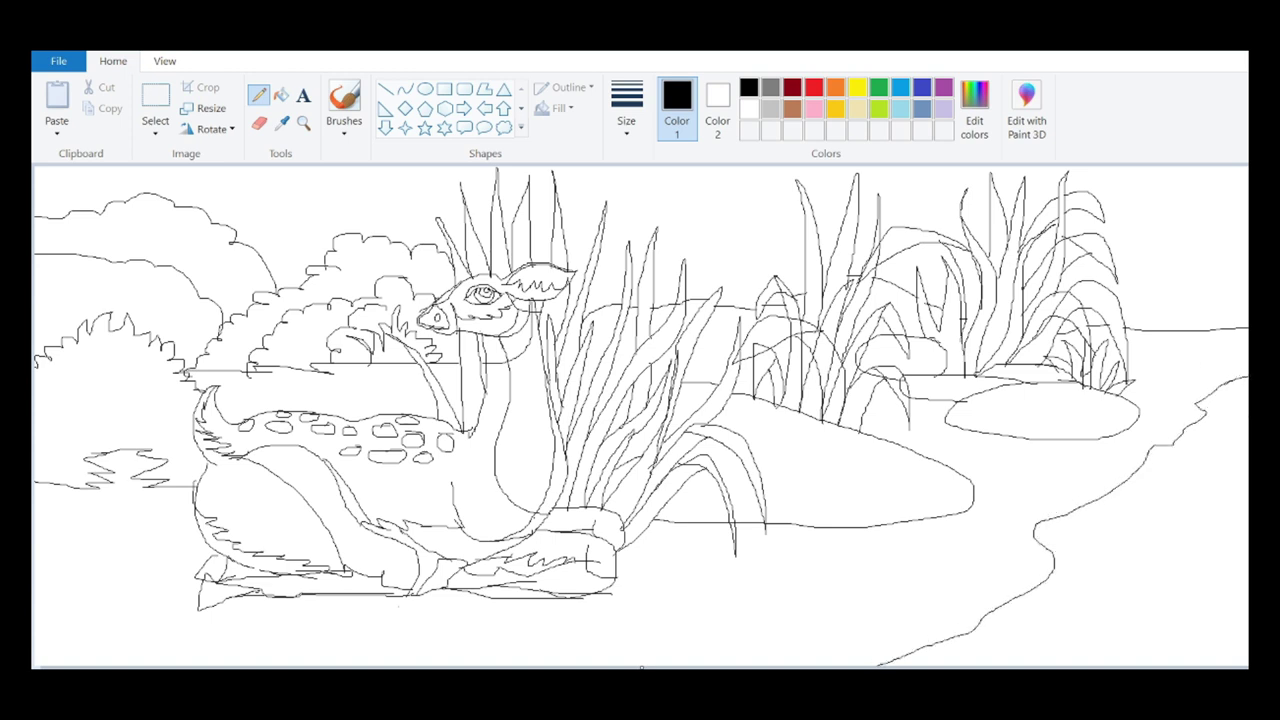
left_click_drag(1160, 466, 1207, 451)
left_click_drag(1048, 549, 1090, 568)
left_click_drag(974, 628, 1026, 652)
left_click_drag(940, 641, 996, 658)
mouse_move(907, 653)
left_mouse_down()
mouse_move(955, 666)
mouse_move(1022, 658)
left_mouse_up()
mouse_move(1075, 618)
left_mouse_down()
mouse_move(1090, 569)
mouse_move(1216, 446)
mouse_move(1218, 410)
left_mouse_up()
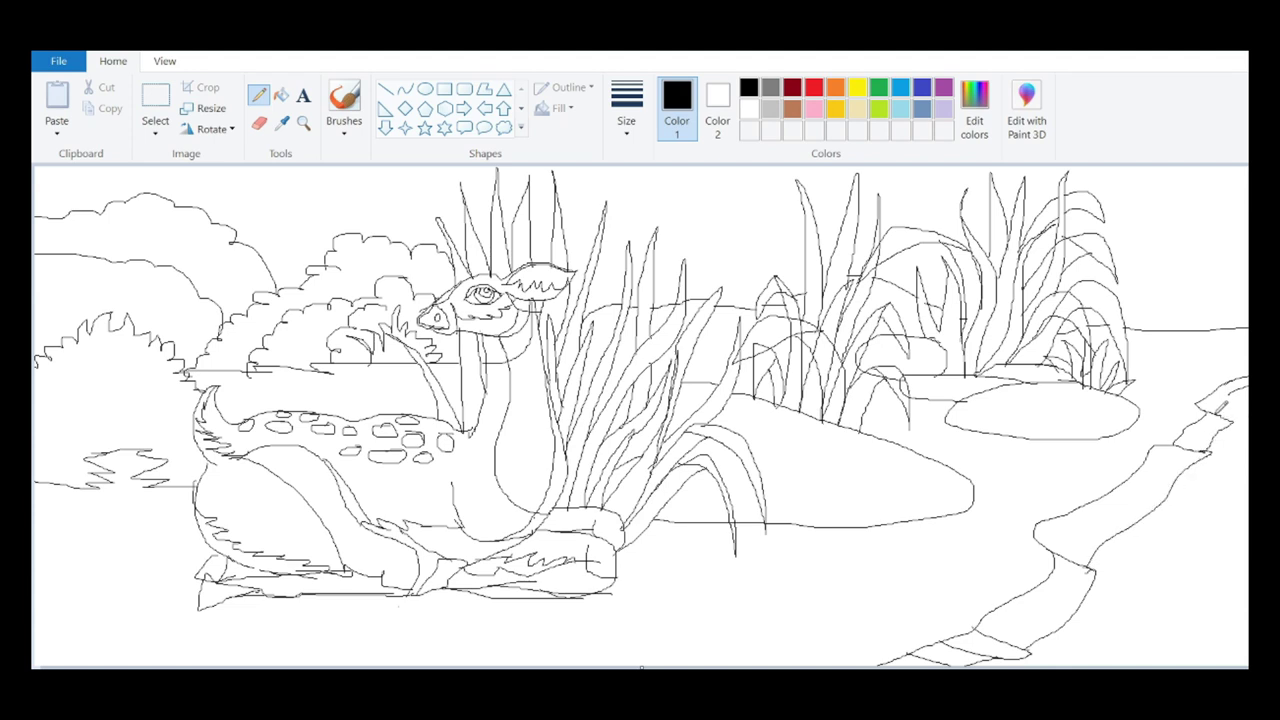
Step: Draw overlapping lily pads with vein lines in the water beyond the stream bank
left_click_drag(1168, 607, 1250, 573)
mouse_move(1160, 605)
left_mouse_down()
mouse_move(1169, 641)
mouse_move(1248, 636)
left_mouse_up()
mouse_move(1161, 640)
left_mouse_down()
mouse_move(1248, 658)
mouse_move(1204, 631)
mouse_move(1246, 622)
left_mouse_up()
left_click_drag(1233, 579, 1247, 622)
mouse_move(1237, 576)
left_mouse_down()
mouse_move(1118, 596)
mouse_move(1178, 596)
mouse_move(1167, 608)
left_mouse_up()
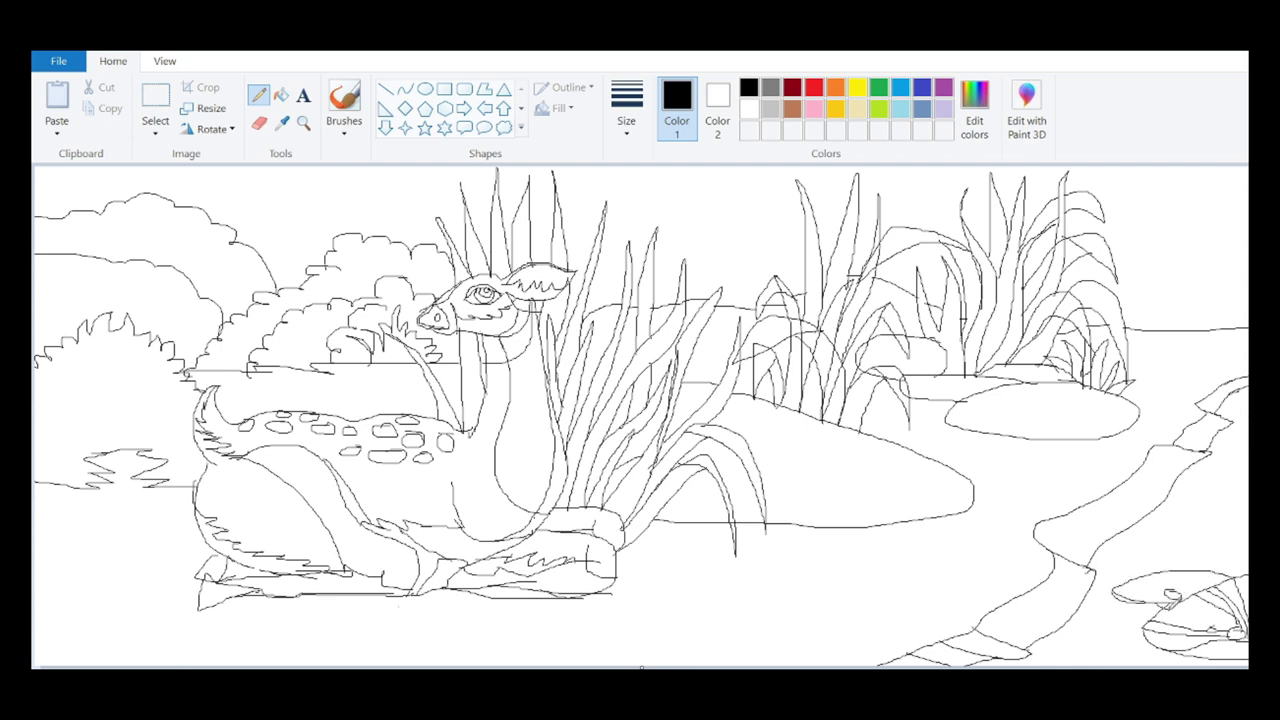
Step: Add two water lily blossoms with stems and further pads above the existing lily pads
mouse_move(1244, 528)
left_mouse_down()
mouse_move(1185, 544)
mouse_move(1232, 548)
left_mouse_up()
left_click_drag(1232, 552, 1247, 578)
mouse_move(1212, 470)
left_mouse_down()
mouse_move(1228, 488)
mouse_move(1208, 497)
mouse_move(1231, 469)
mouse_move(1229, 503)
mouse_move(1208, 503)
mouse_move(1243, 500)
mouse_move(1184, 492)
left_mouse_up()
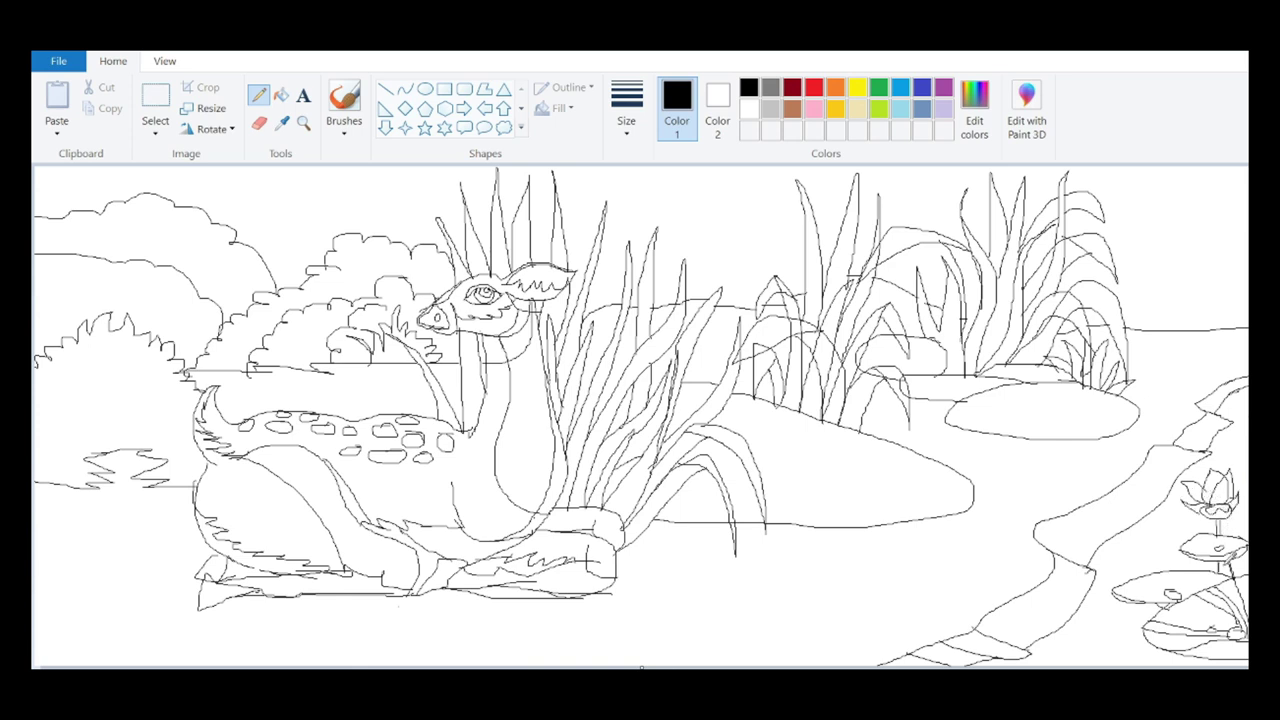
mouse_move(1138, 506)
left_mouse_down()
mouse_move(1180, 511)
mouse_move(1141, 512)
mouse_move(1144, 536)
mouse_move(1123, 521)
mouse_move(1180, 520)
mouse_move(1158, 541)
mouse_move(1134, 482)
mouse_move(1166, 473)
mouse_move(1181, 504)
mouse_move(1144, 545)
mouse_move(1182, 543)
left_mouse_up()
mouse_move(1110, 514)
left_mouse_down()
mouse_move(1152, 545)
mouse_move(1200, 530)
left_mouse_up()
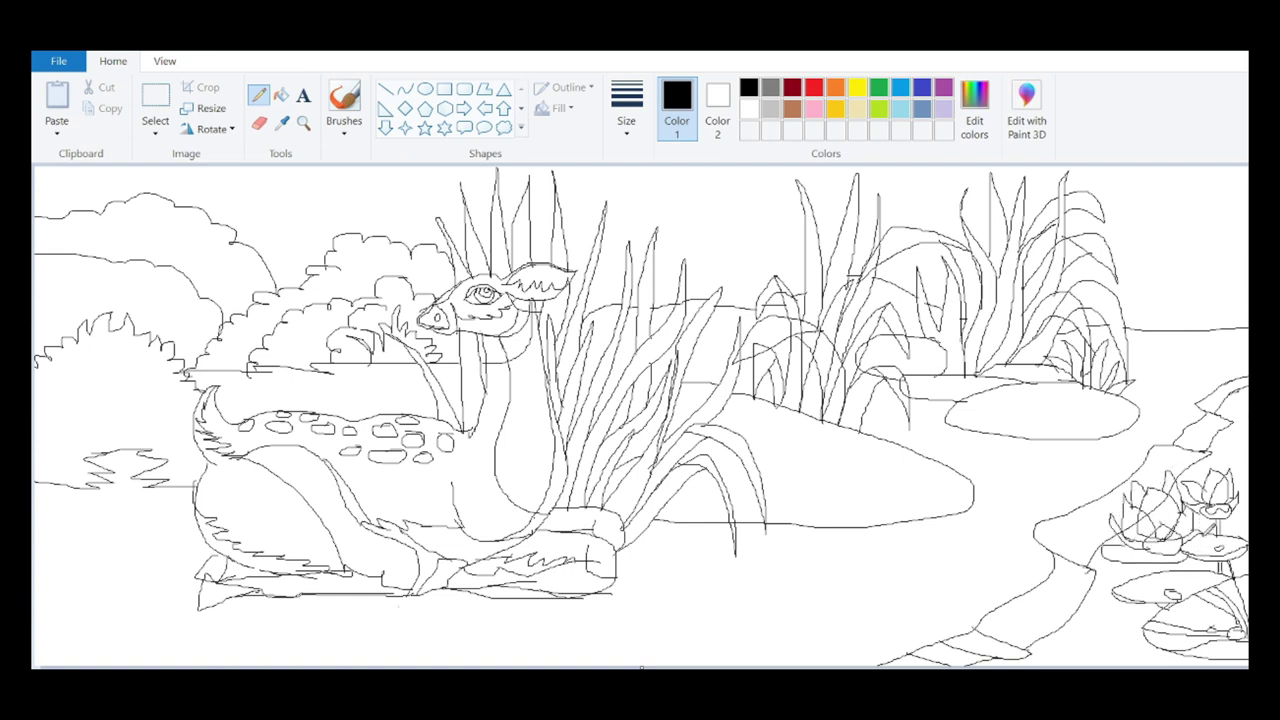
Step: Draw rounded bushes with grass tufts on the far-right horizon, and a grass tuft and small stone beside the flat rock
mouse_move(1223, 213)
left_mouse_down()
mouse_move(1125, 283)
mouse_move(1178, 297)
mouse_move(1163, 326)
mouse_move(1243, 246)
left_mouse_up()
mouse_move(1215, 330)
left_mouse_down()
mouse_move(1241, 315)
mouse_move(1204, 292)
mouse_move(1229, 305)
mouse_move(1211, 305)
mouse_move(1246, 290)
left_mouse_up()
mouse_move(1136, 404)
left_mouse_down()
mouse_move(1184, 388)
mouse_move(1182, 408)
mouse_move(1096, 426)
mouse_move(1122, 436)
left_mouse_up()
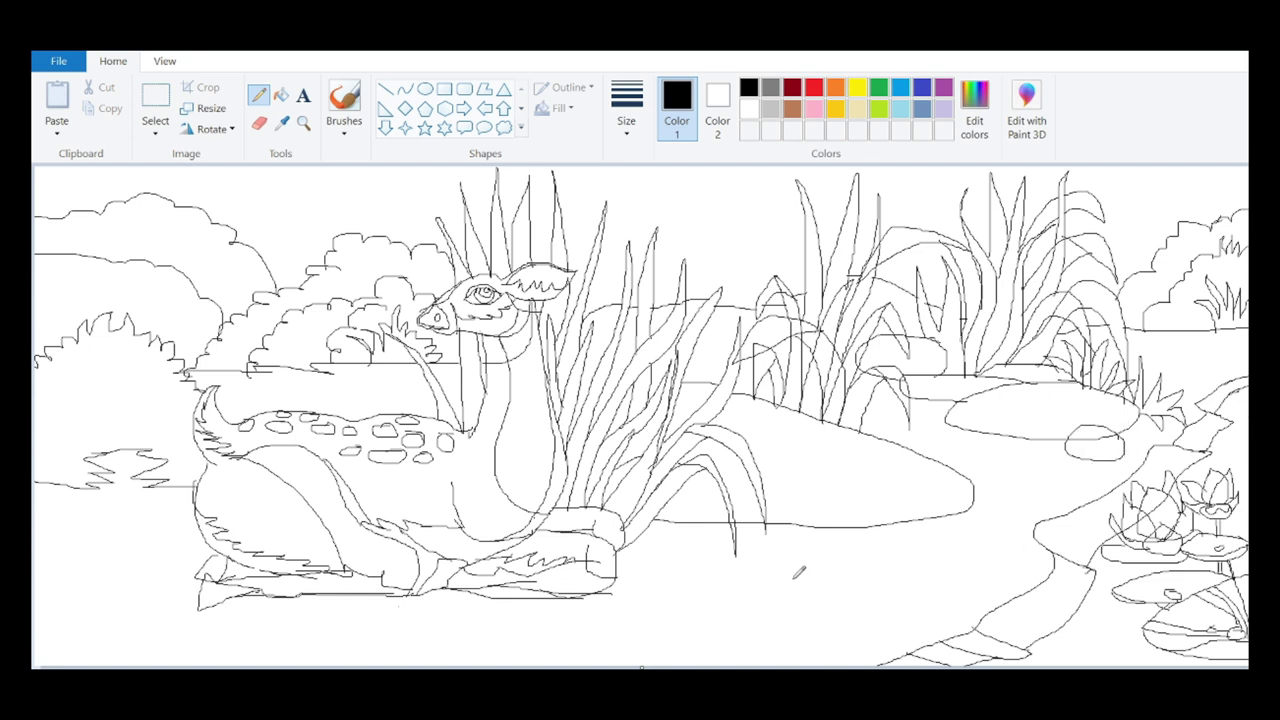
Step: Draw foreground grass tufts along the lower stream bank and a leafy sprig beside them
mouse_move(762, 664)
left_mouse_down()
mouse_move(768, 615)
mouse_move(807, 657)
mouse_move(824, 653)
mouse_move(832, 611)
mouse_move(880, 567)
mouse_move(900, 601)
mouse_move(874, 659)
mouse_move(894, 651)
mouse_move(882, 614)
mouse_move(910, 587)
mouse_move(910, 559)
mouse_move(960, 524)
mouse_move(952, 609)
mouse_move(980, 571)
mouse_move(986, 618)
left_mouse_up()
mouse_move(914, 650)
left_mouse_down()
mouse_move(919, 579)
mouse_move(936, 591)
mouse_move(934, 626)
left_mouse_up()
left_click_drag(994, 586, 1006, 572)
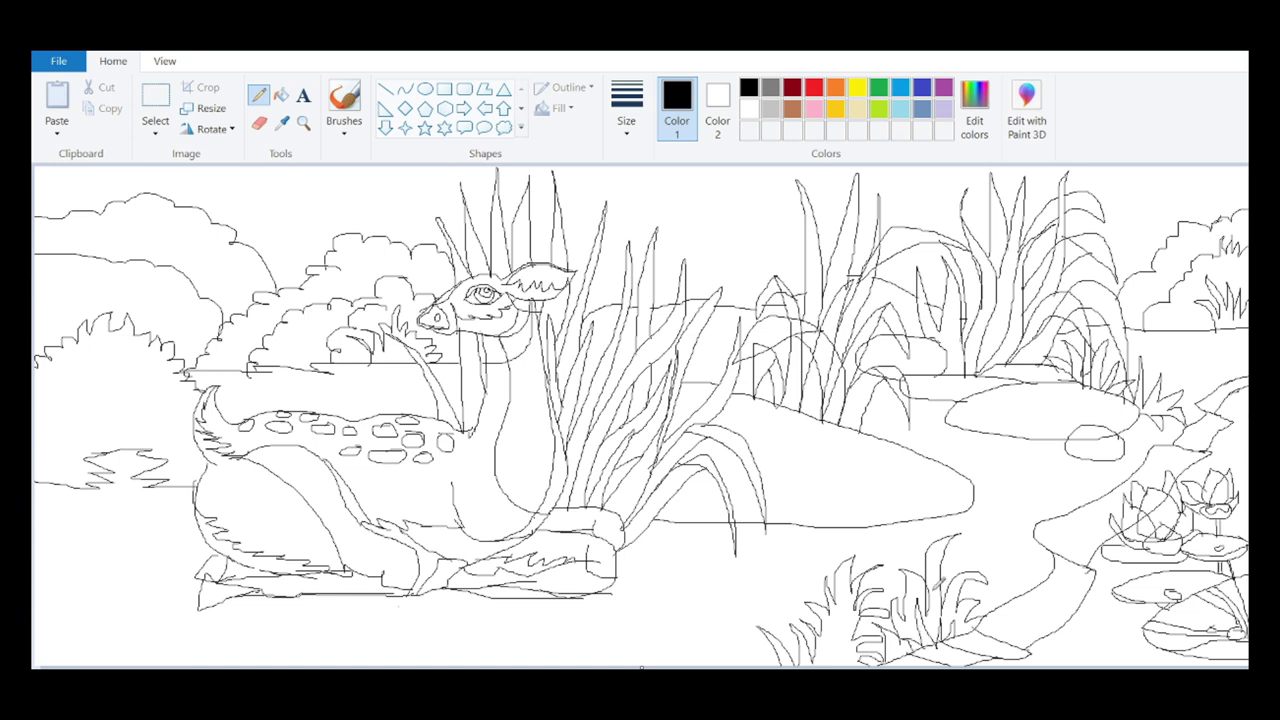
mouse_move(778, 652)
left_mouse_down()
mouse_move(736, 641)
mouse_move(762, 628)
mouse_move(734, 606)
mouse_move(734, 558)
mouse_move(726, 594)
mouse_move(756, 598)
mouse_move(736, 614)
mouse_move(769, 596)
mouse_move(766, 618)
mouse_move(692, 621)
mouse_move(734, 626)
mouse_move(719, 646)
mouse_move(754, 651)
mouse_move(774, 616)
mouse_move(759, 652)
left_mouse_up()
left_click_drag(690, 552, 716, 586)
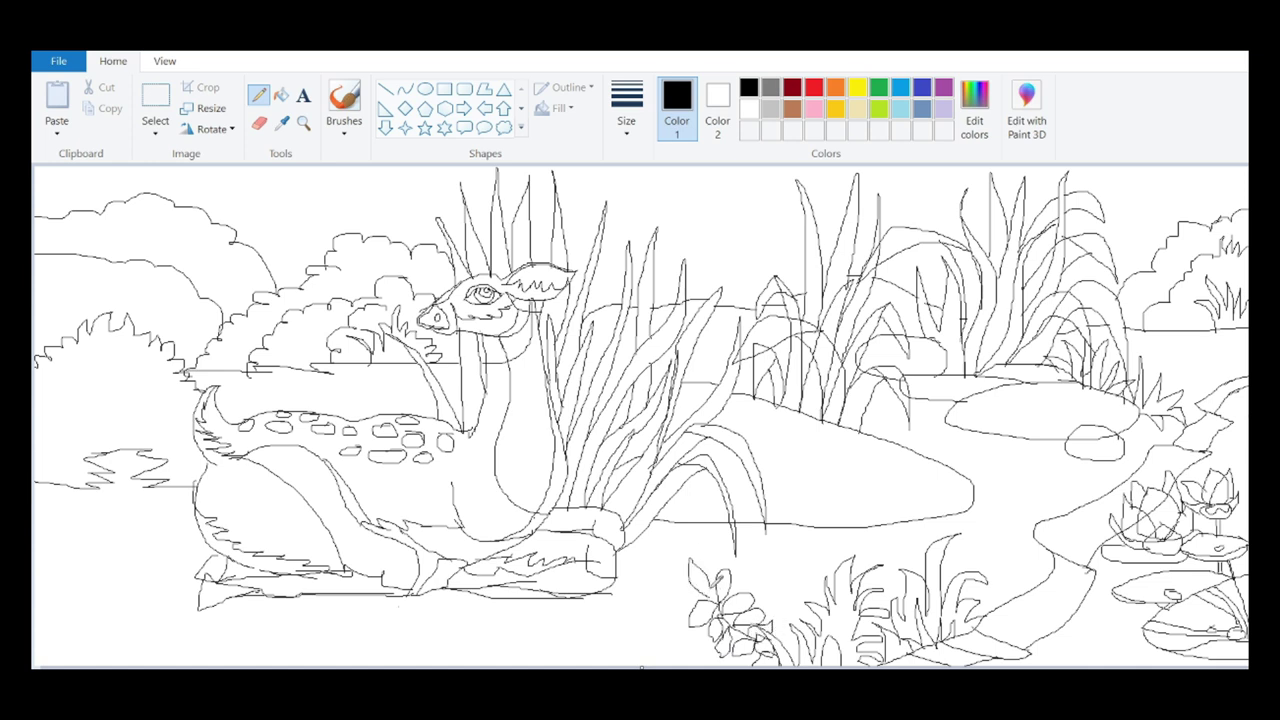
Step: Outline a cluster of large overlapping leaves in the lower-left foreground and start their midribs
mouse_move(42, 500)
left_mouse_down()
mouse_move(124, 518)
mouse_move(129, 600)
mouse_move(121, 607)
mouse_move(38, 512)
left_mouse_up()
mouse_move(119, 608)
left_mouse_down()
mouse_move(38, 521)
mouse_move(42, 578)
mouse_move(113, 603)
mouse_move(35, 576)
left_mouse_up()
mouse_move(124, 516)
left_mouse_down()
mouse_move(171, 593)
mouse_move(151, 613)
mouse_move(120, 612)
left_mouse_up()
mouse_move(38, 630)
left_mouse_down()
mouse_move(96, 656)
mouse_move(106, 637)
mouse_move(97, 660)
mouse_move(153, 650)
mouse_move(155, 618)
left_mouse_up()
mouse_move(76, 499)
left_mouse_down()
mouse_move(158, 492)
mouse_move(163, 543)
mouse_move(128, 517)
mouse_move(150, 505)
mouse_move(120, 518)
mouse_move(313, 548)
mouse_move(200, 521)
mouse_move(135, 521)
left_mouse_up()
mouse_move(146, 499)
left_mouse_down()
mouse_move(149, 532)
mouse_move(166, 530)
left_mouse_up()
mouse_move(50, 533)
left_mouse_down()
mouse_move(105, 498)
mouse_move(78, 501)
mouse_move(100, 498)
mouse_move(80, 539)
mouse_move(128, 531)
left_mouse_up()
left_click_drag(100, 573, 150, 552)
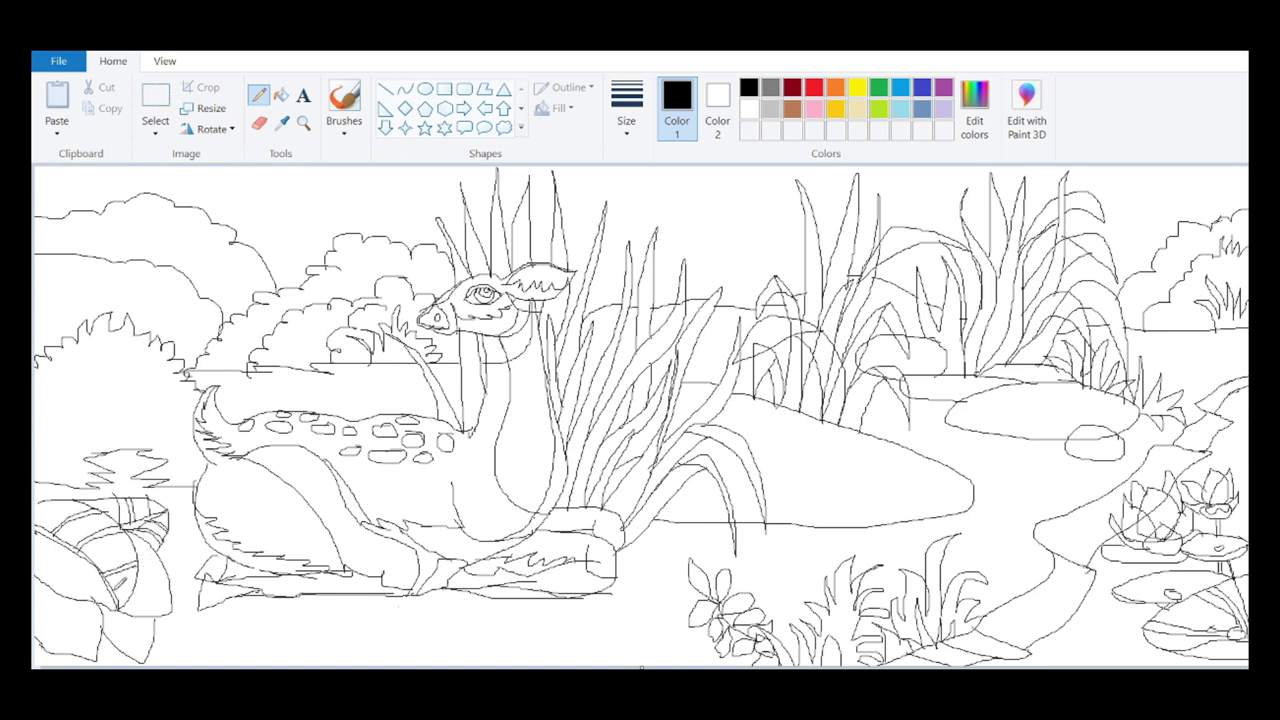
Step: Fill the large foreground leaves with branching veins
left_click_drag(62, 530, 42, 584)
mouse_move(54, 538)
left_mouse_down()
mouse_move(46, 586)
mouse_move(92, 604)
mouse_move(92, 660)
left_mouse_up()
left_click_drag(62, 601, 98, 660)
left_click_drag(75, 621, 46, 657)
mouse_move(56, 598)
left_mouse_down()
mouse_move(33, 625)
mouse_move(101, 612)
mouse_move(144, 662)
left_mouse_up()
mouse_move(128, 611)
left_mouse_down()
mouse_move(144, 655)
mouse_move(117, 648)
left_mouse_up()
mouse_move(126, 622)
left_mouse_down()
mouse_move(110, 636)
mouse_move(154, 617)
left_mouse_up()
mouse_move(134, 575)
left_mouse_down()
mouse_move(173, 615)
mouse_move(134, 619)
mouse_move(170, 575)
left_mouse_up()
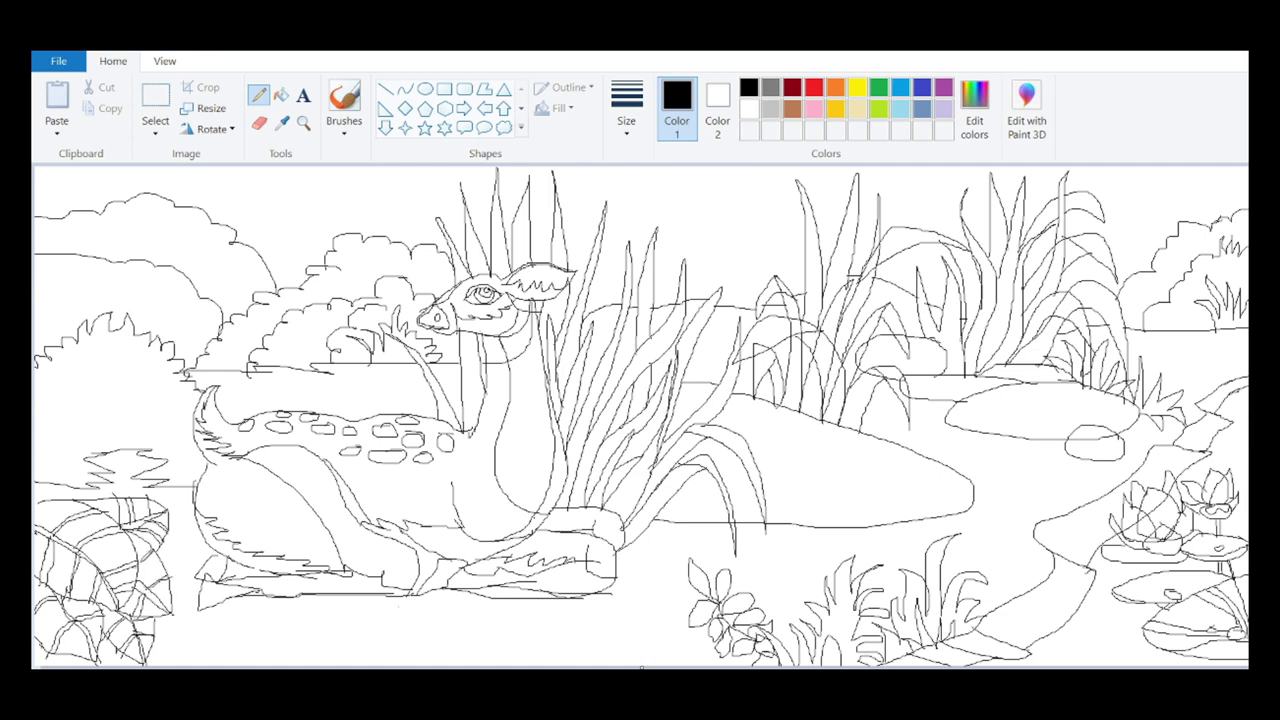
left_click_drag(96, 497, 101, 513)
mouse_move(101, 497)
left_mouse_down()
mouse_move(105, 519)
mouse_move(35, 511)
left_mouse_up()
Step: Draw a small leafy flower below the fawn and a cluster of tiny blossoms above the foreground sprig
mouse_move(314, 629)
left_mouse_down()
mouse_move(336, 653)
mouse_move(342, 615)
mouse_move(335, 651)
mouse_move(303, 656)
left_mouse_up()
mouse_move(303, 656)
left_mouse_down()
mouse_move(349, 667)
mouse_move(370, 632)
mouse_move(349, 629)
mouse_move(358, 653)
mouse_move(382, 640)
left_mouse_up()
left_click_drag(382, 640, 367, 655)
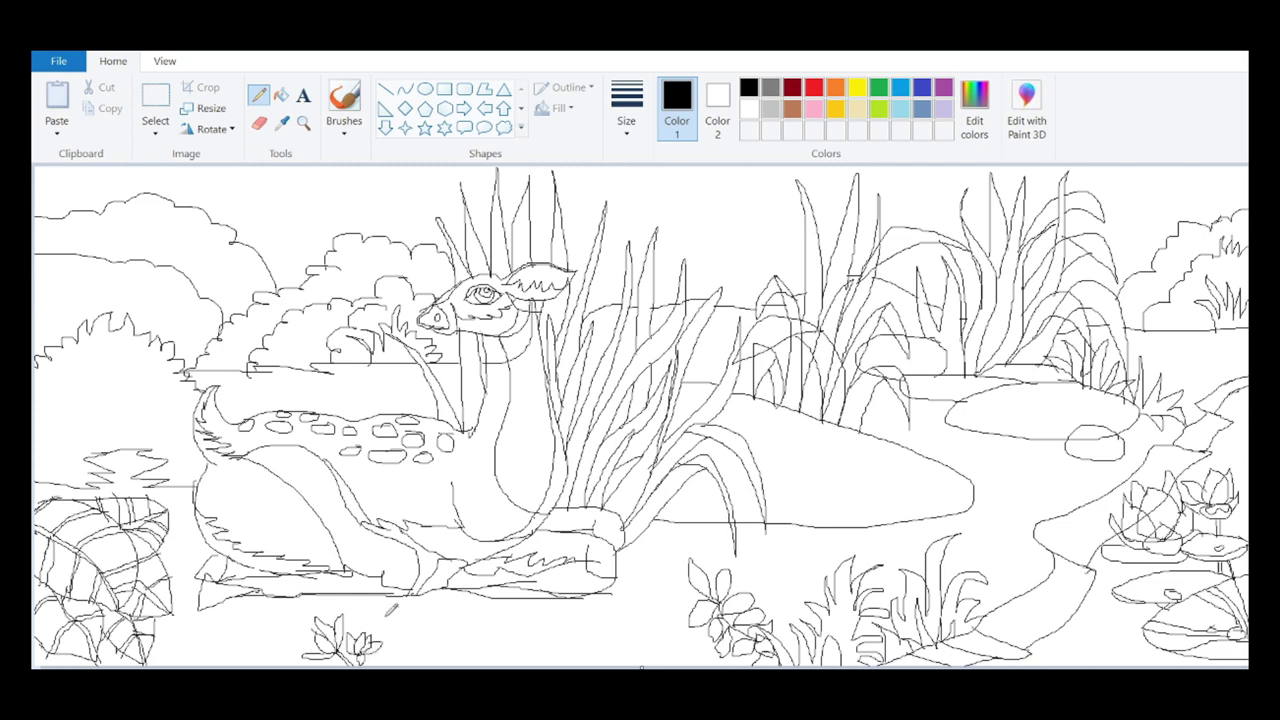
mouse_move(786, 576)
left_mouse_down()
mouse_move(826, 572)
mouse_move(776, 555)
left_mouse_up()
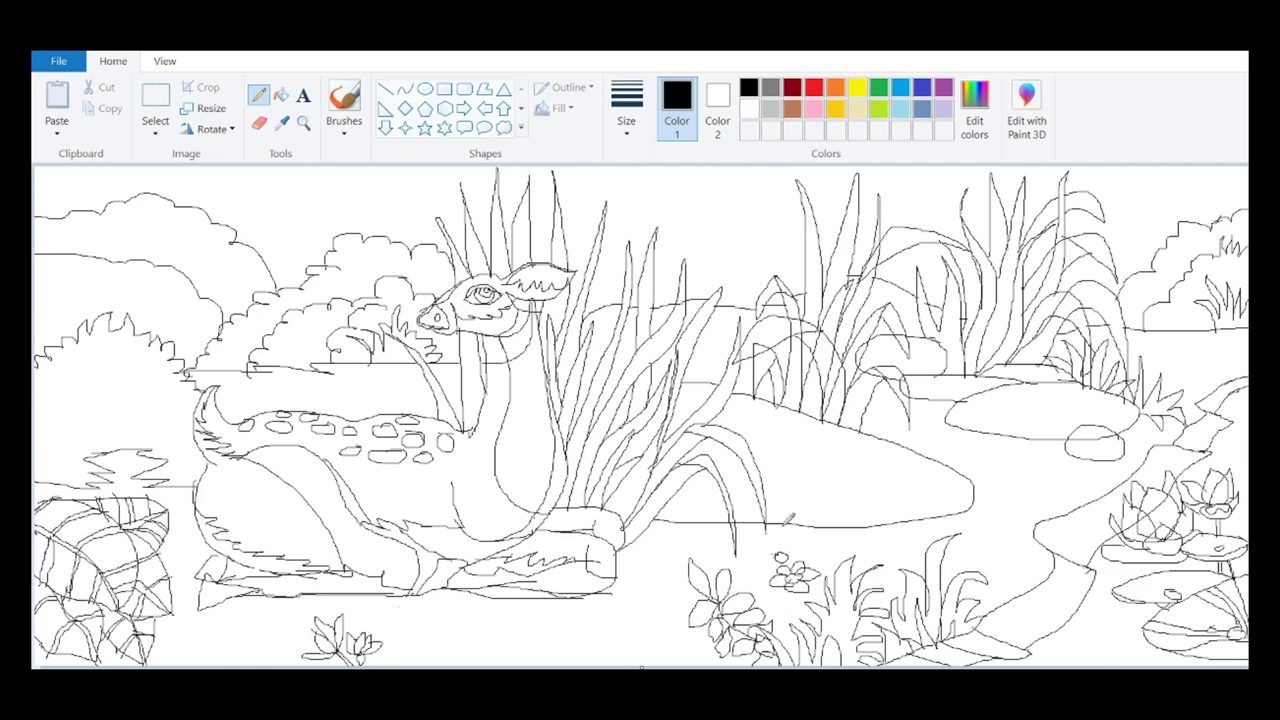
left_click(259, 122)
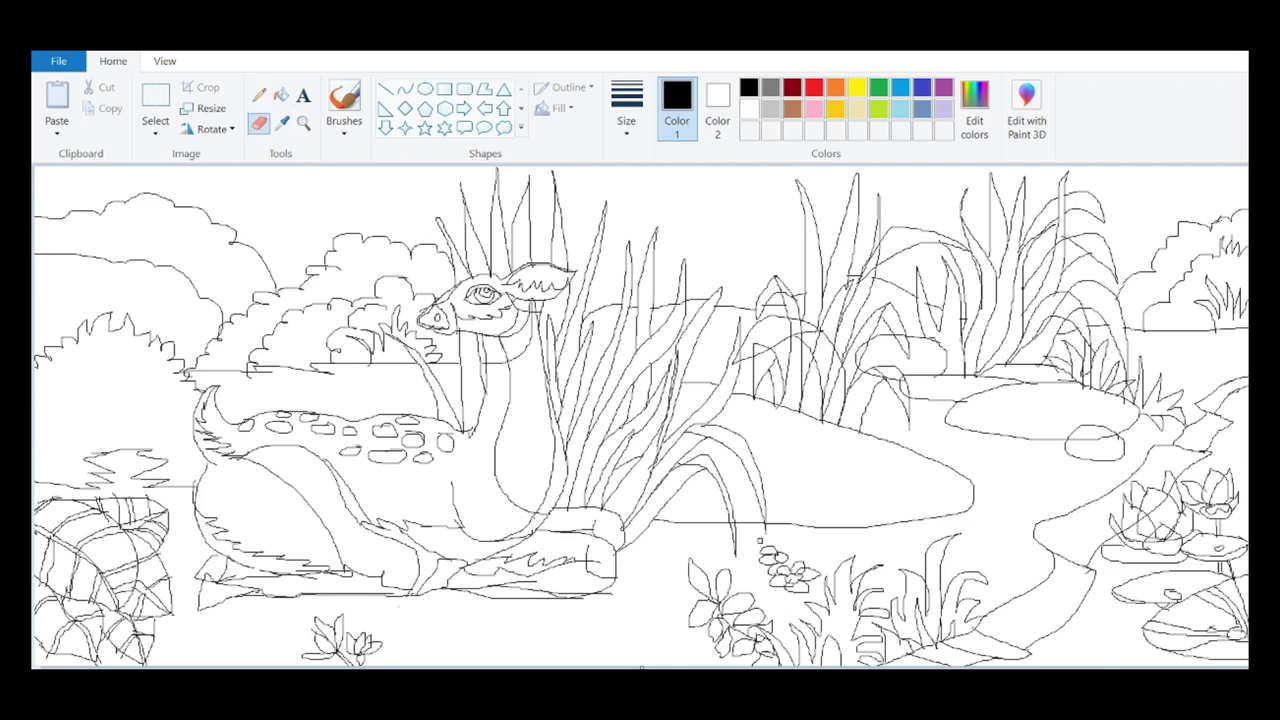
Step: Draw more small blossoms with stems rising above the foreground sprig, and add small grass tufts around the stones by the stream
left_click(259, 94)
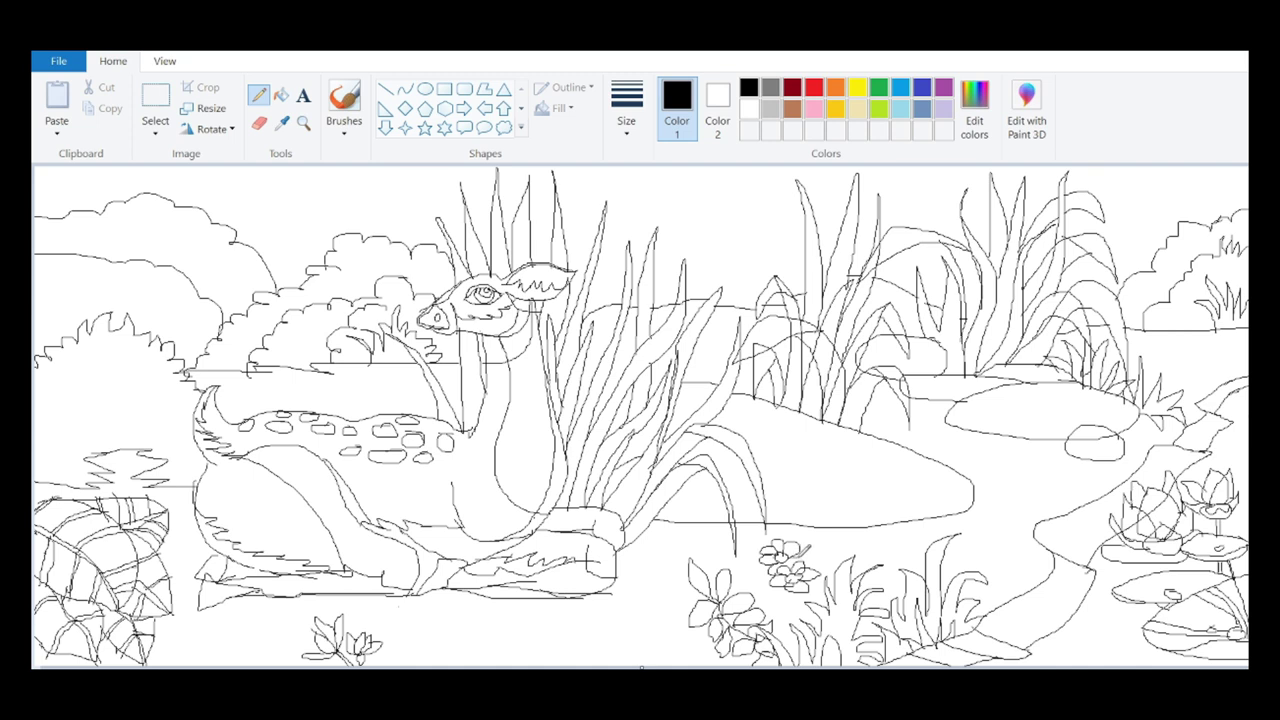
mouse_move(829, 545)
left_mouse_down()
mouse_move(802, 546)
mouse_move(823, 555)
mouse_move(845, 522)
mouse_move(860, 544)
left_mouse_up()
left_click_drag(795, 591, 802, 620)
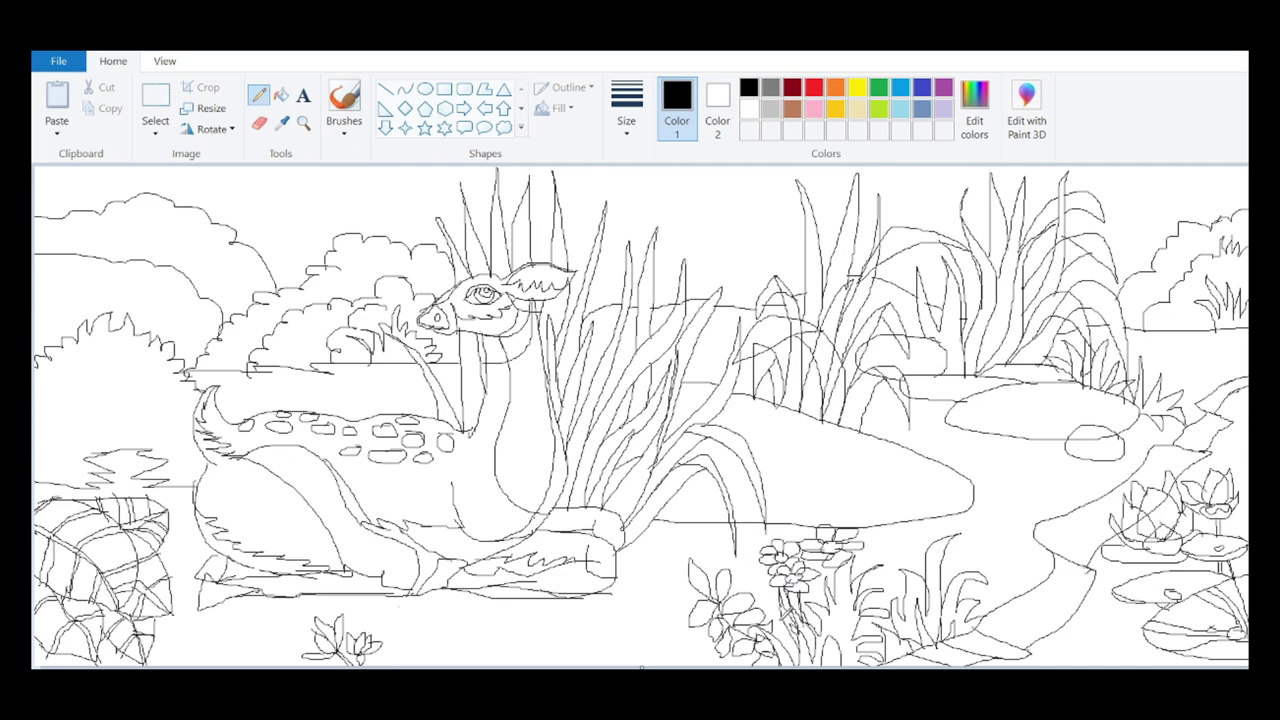
left_click_drag(756, 563, 800, 666)
left_click_drag(813, 577, 824, 608)
mouse_move(812, 538)
left_mouse_down()
mouse_move(796, 490)
mouse_move(858, 488)
mouse_move(798, 490)
mouse_move(812, 498)
mouse_move(828, 463)
mouse_move(788, 490)
mouse_move(804, 478)
left_mouse_up()
mouse_move(824, 483)
left_mouse_down()
mouse_move(840, 452)
mouse_move(848, 462)
mouse_move(826, 503)
mouse_move(903, 513)
mouse_move(899, 544)
mouse_move(930, 542)
mouse_move(877, 534)
mouse_move(899, 543)
mouse_move(918, 524)
left_mouse_up()
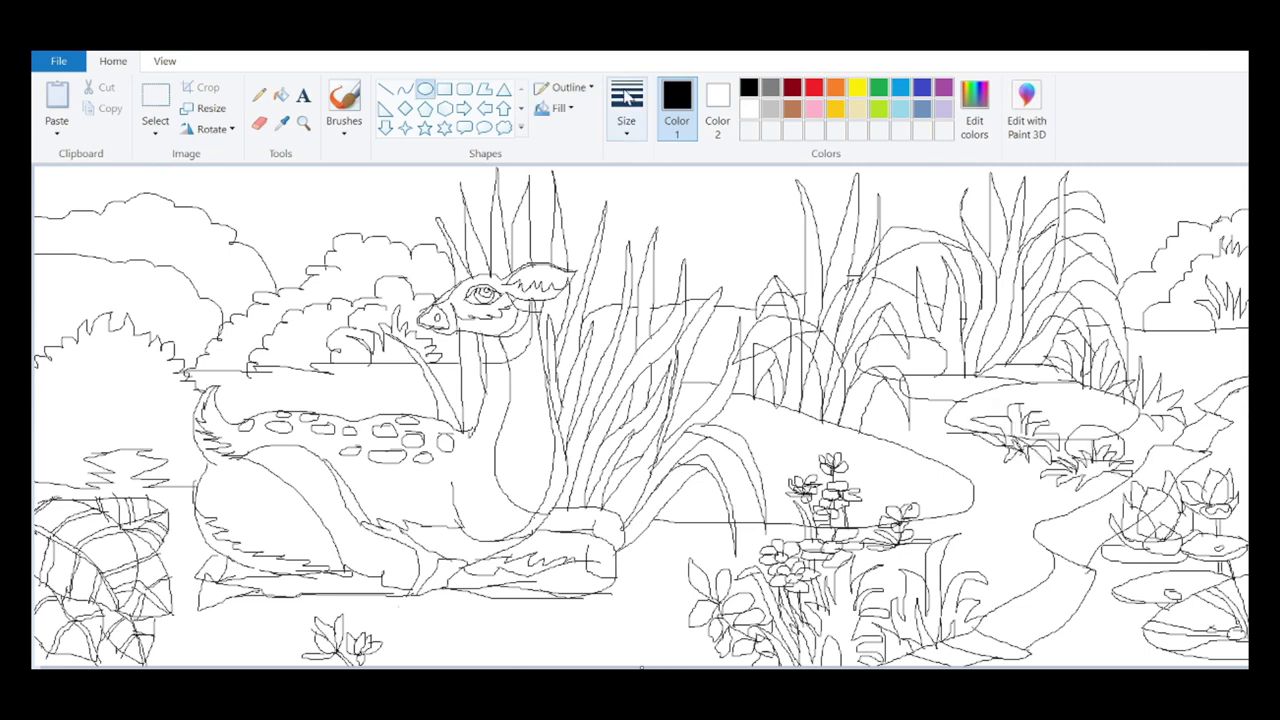
Step: Draw a large circle with a thicker black outline in the sky between the two reed clumps as the sun
left_click(626, 105)
left_click(650, 200)
mouse_move(628, 175)
left_mouse_down()
mouse_move(764, 342)
mouse_move(800, 348)
left_mouse_up()
Step: Erase the parts of the sun's outline that cross the grass blades and fall below the hill line
left_click(259, 122)
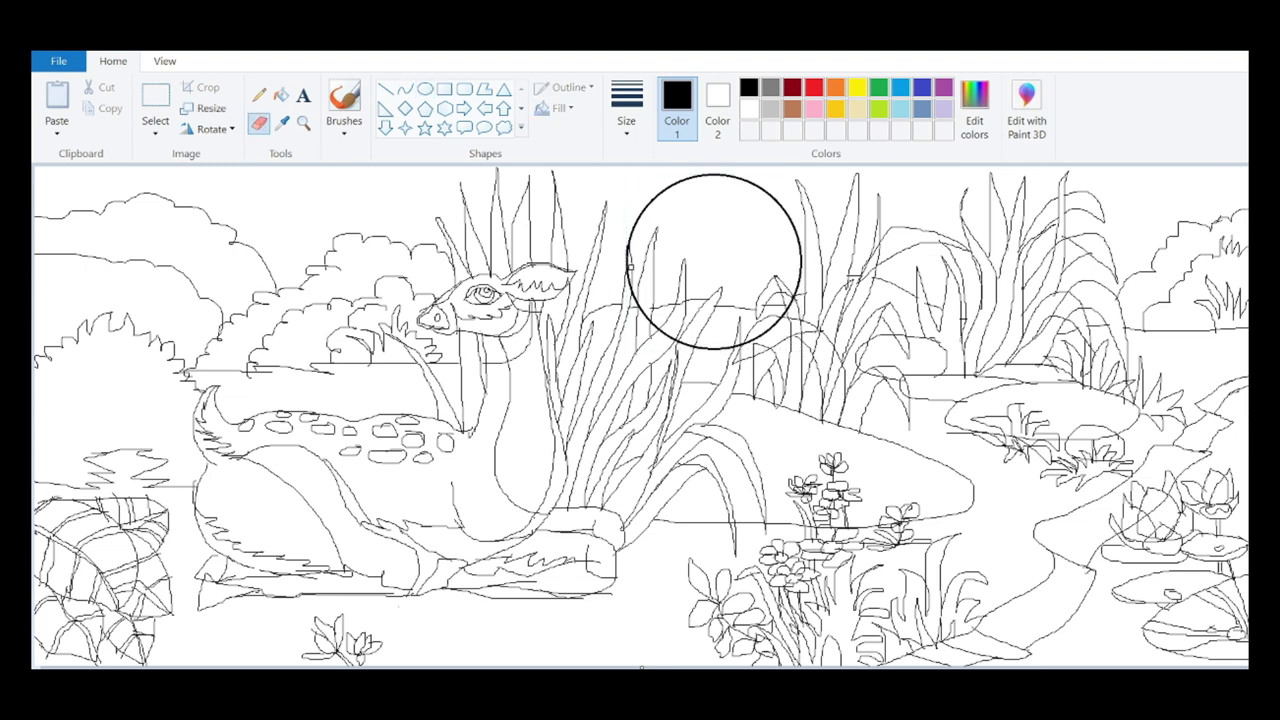
scroll(755, 271, "up", 2)
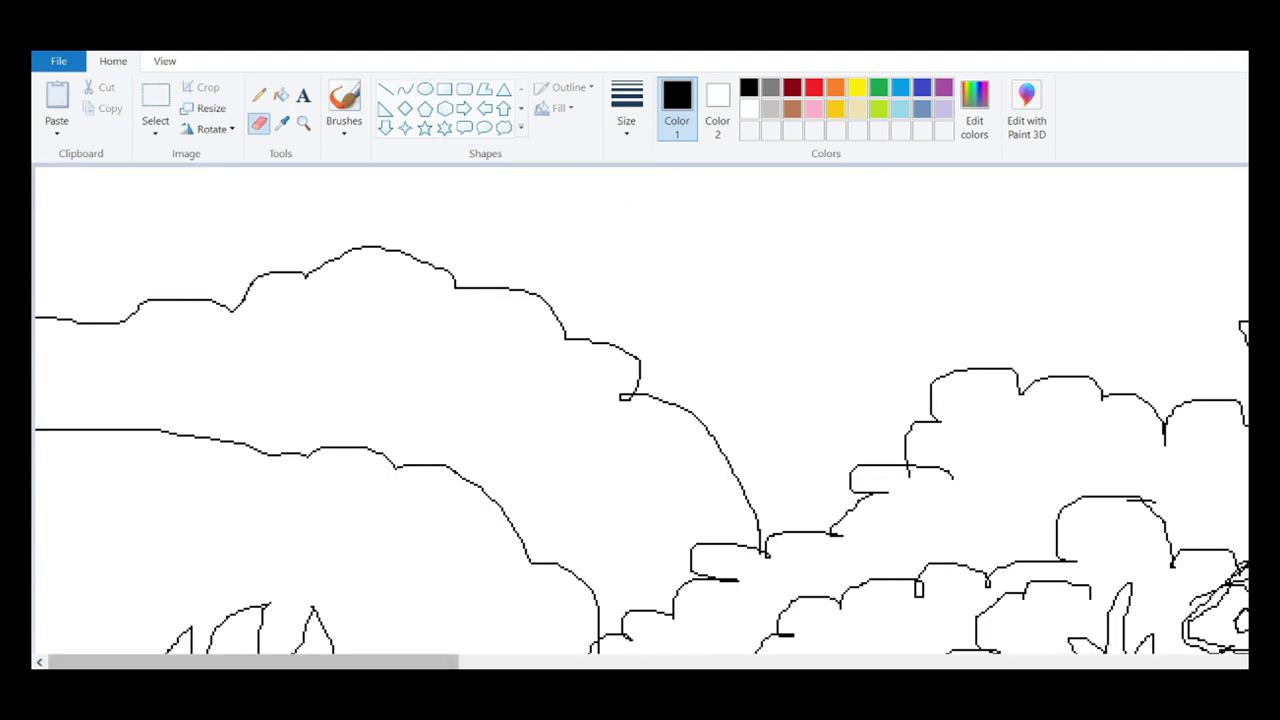
left_click_drag(260, 662, 757, 662)
mouse_move(314, 503)
left_mouse_down()
mouse_move(315, 527)
mouse_move(316, 467)
mouse_move(320, 550)
left_mouse_up()
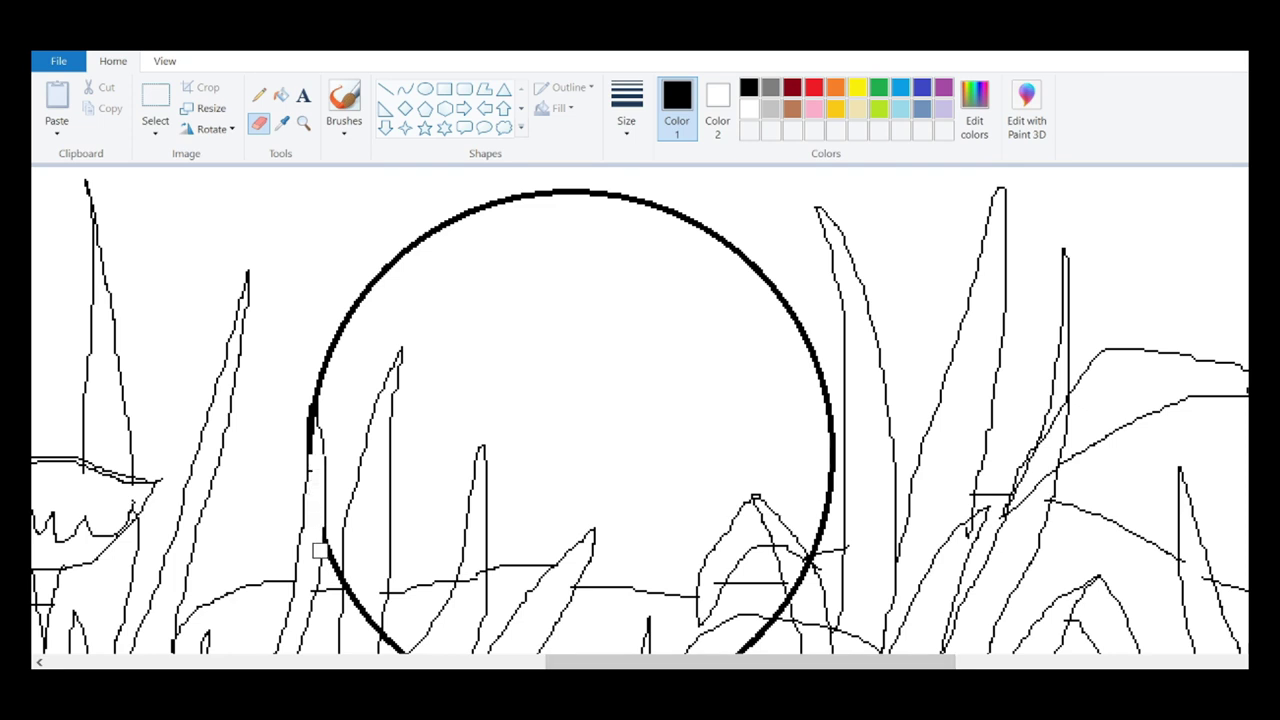
scroll(564, 480, "down", 3)
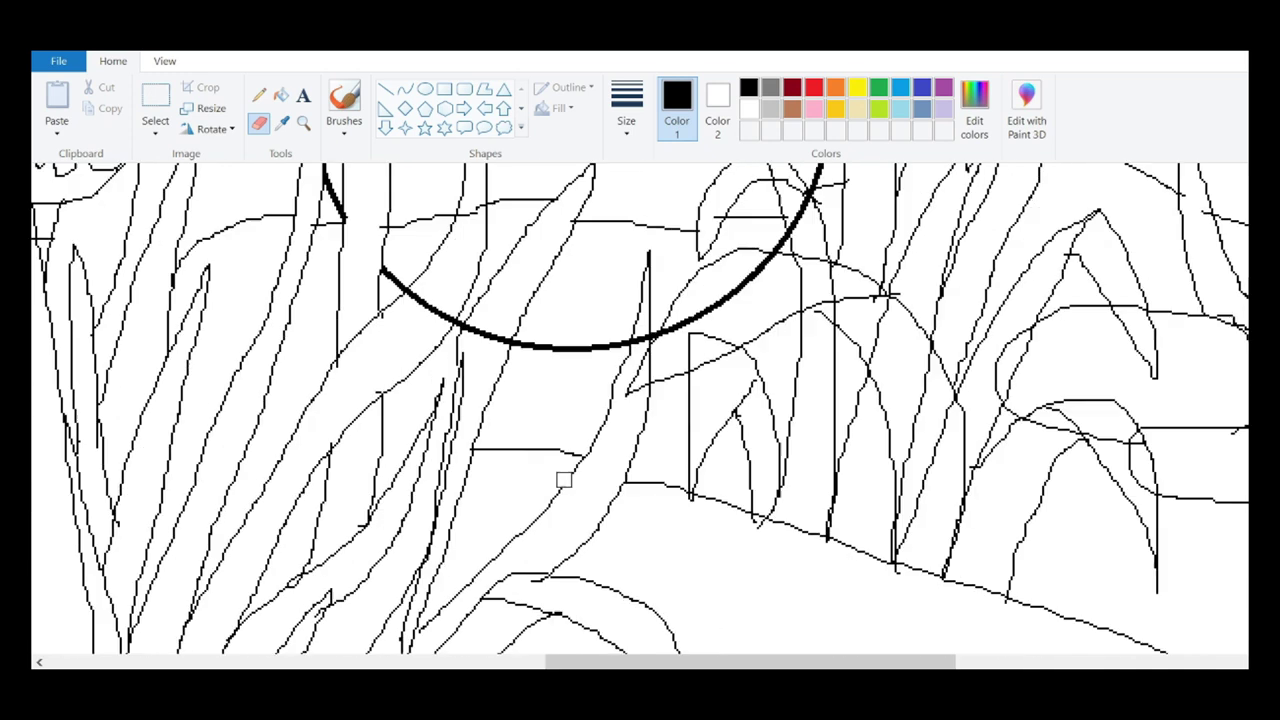
scroll(564, 480, "up", 1)
mouse_move(399, 397)
left_mouse_down()
mouse_move(431, 403)
mouse_move(420, 422)
mouse_move(463, 449)
mouse_move(554, 470)
left_mouse_up()
left_click_drag(692, 444, 772, 385)
left_click_drag(806, 340, 800, 322)
left_click_drag(690, 444, 672, 456)
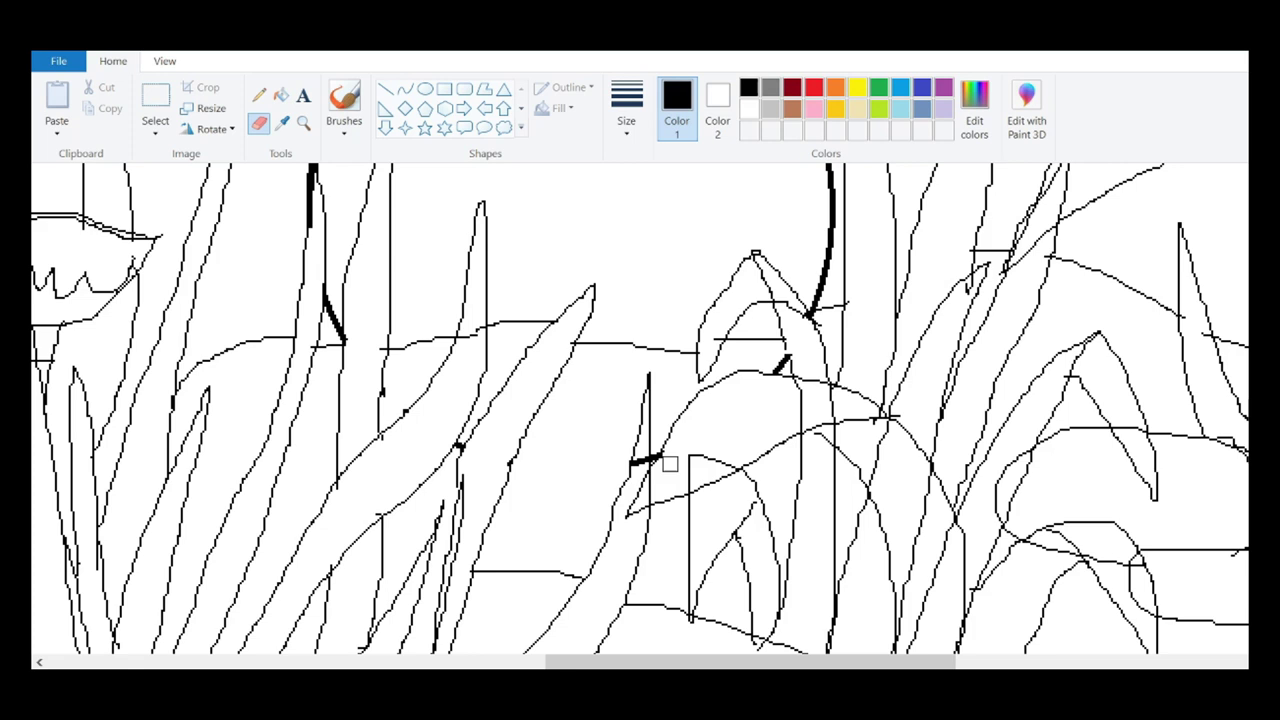
left_click(632, 130)
left_click(640, 178)
left_click(259, 95)
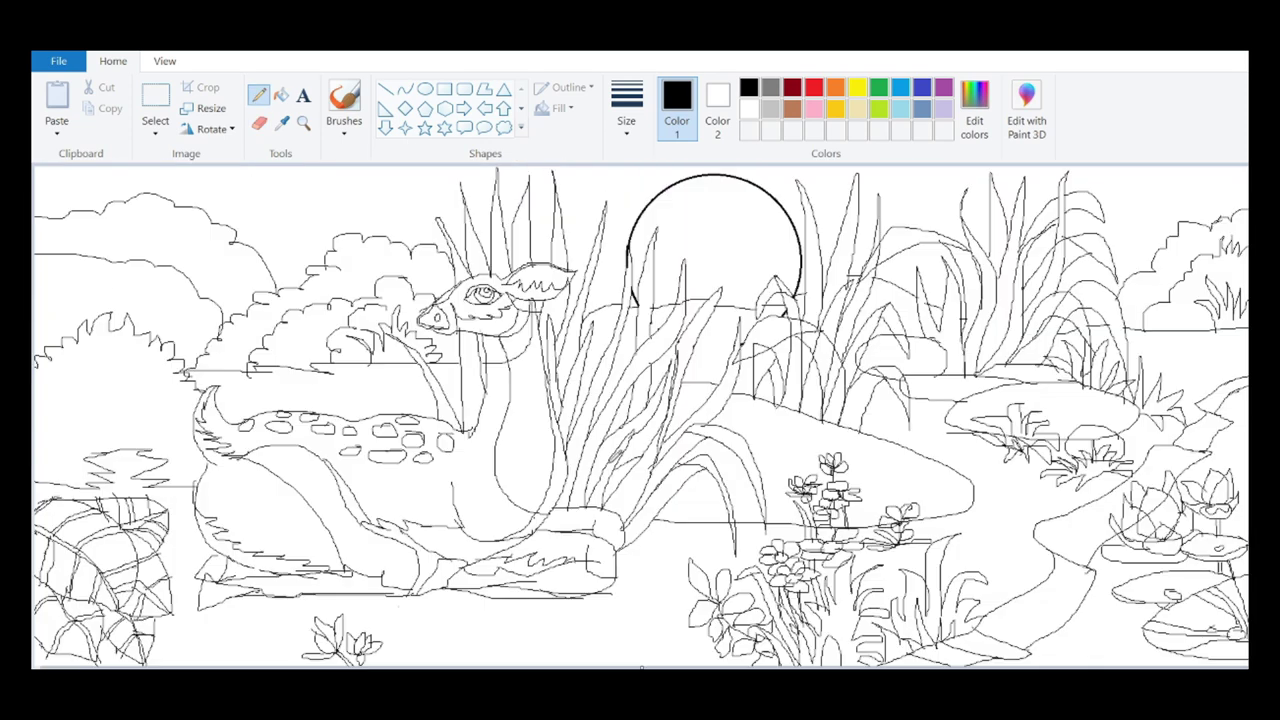
scroll(766, 308, "up", 1)
left_click_drag(320, 662, 832, 662)
left_click(259, 123)
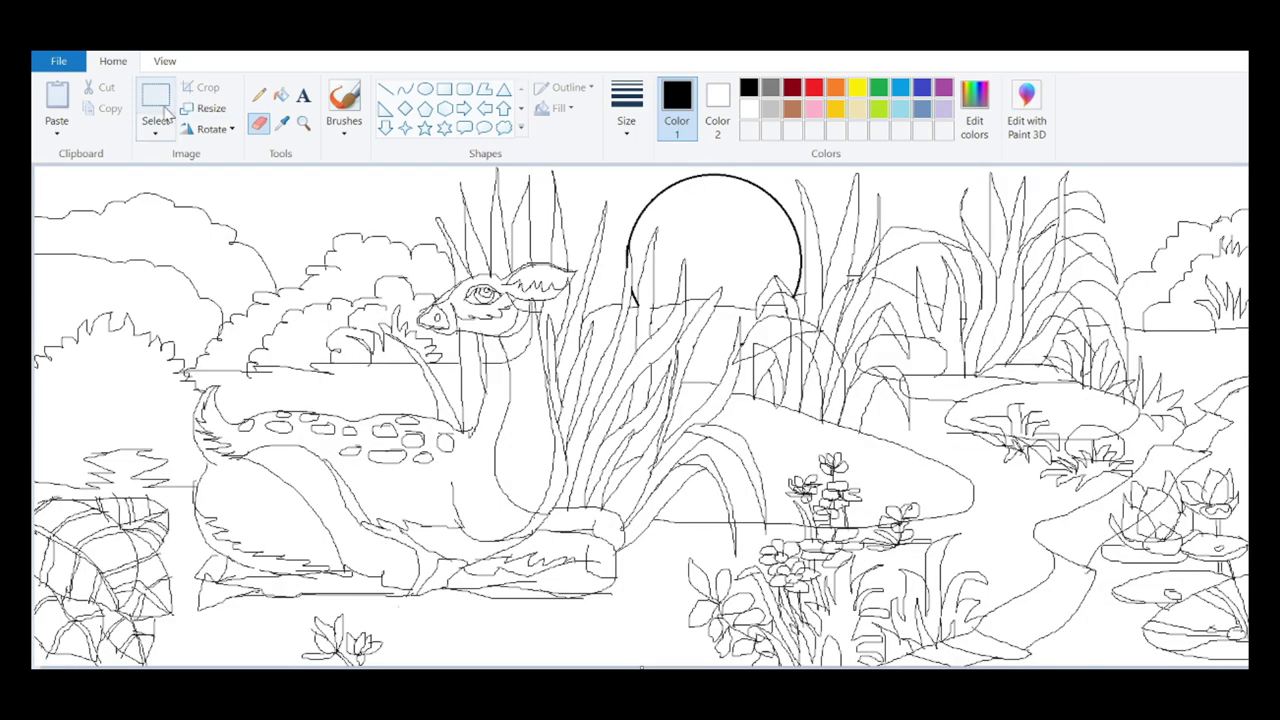
left_click(259, 95)
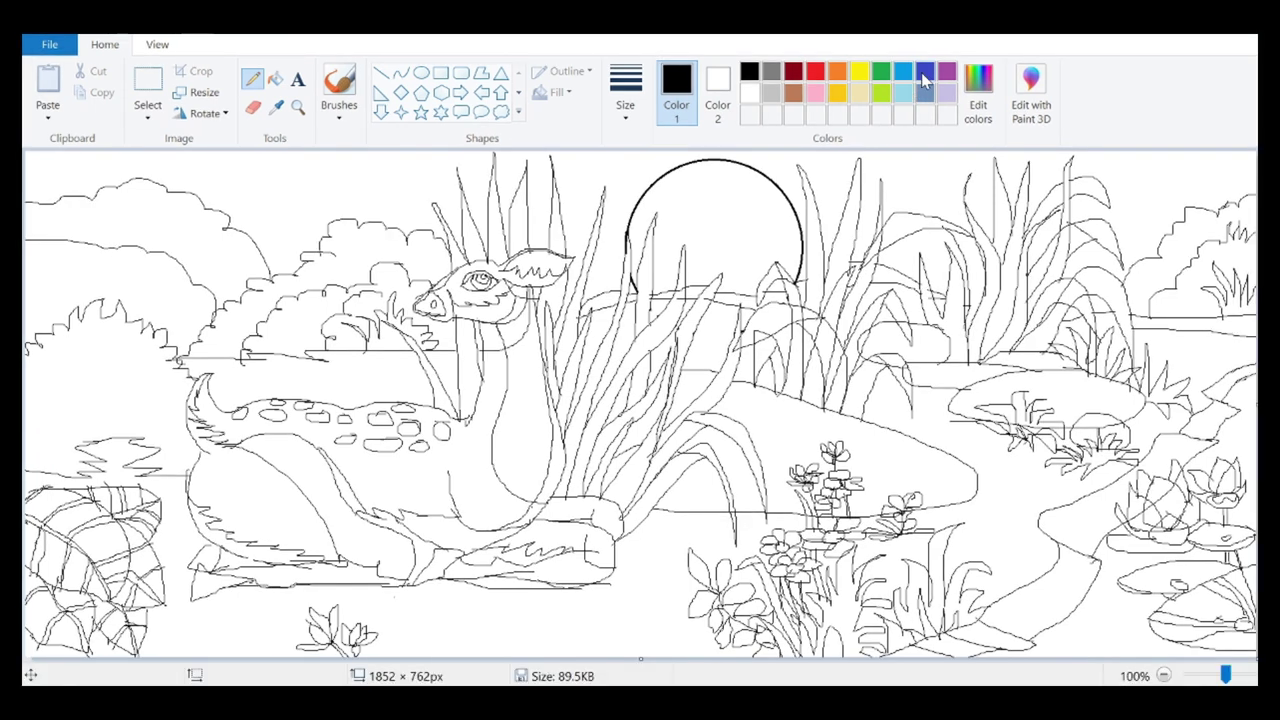
Step: Fill the sky with a custom lighter periwinkle blue mixed from indigo, and fill the sun with yellow
left_click(922, 86)
left_click(975, 96)
left_click(865, 267)
left_click_drag(868, 270, 868, 290)
left_click(475, 494)
left_click(275, 79)
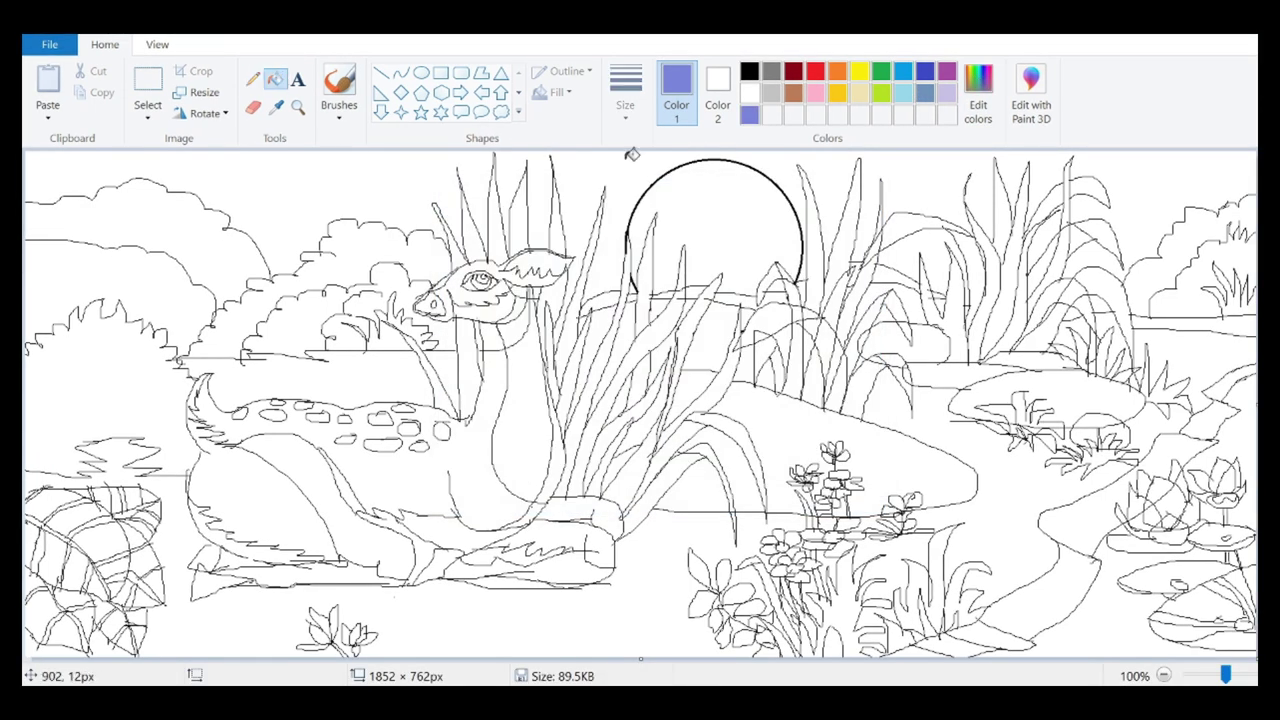
left_click(626, 155)
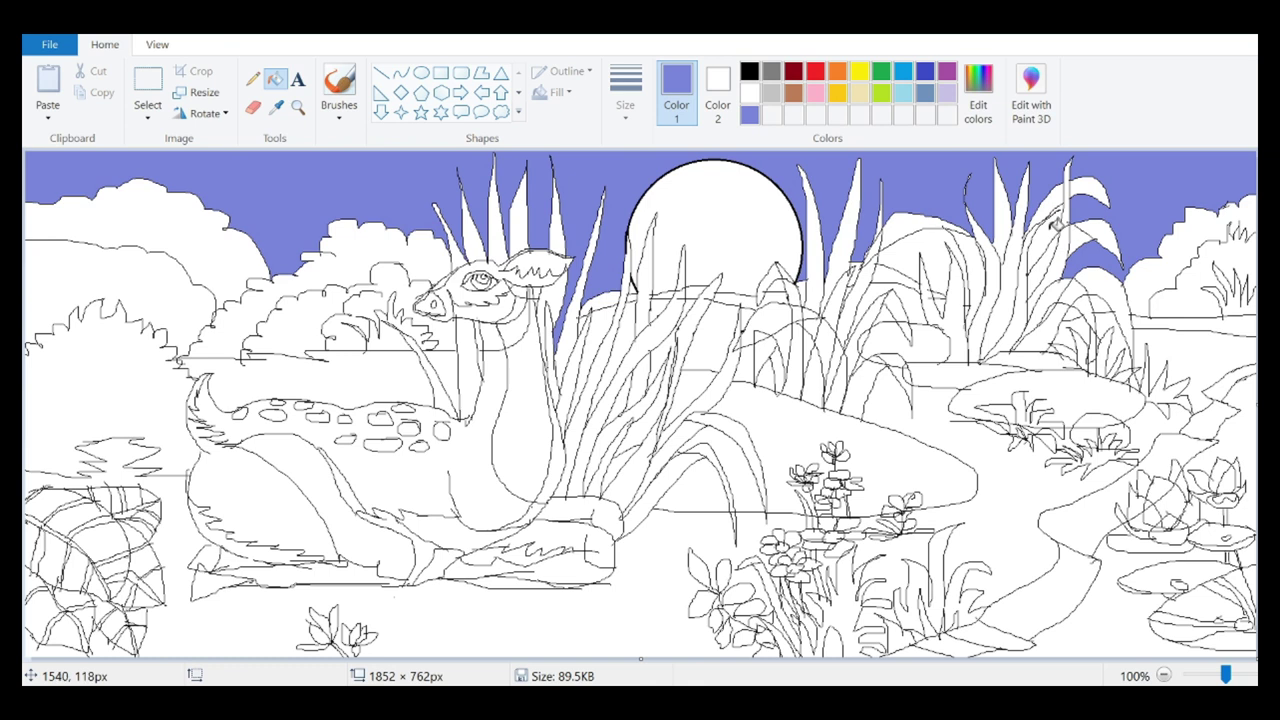
left_click(860, 72)
left_click(751, 178)
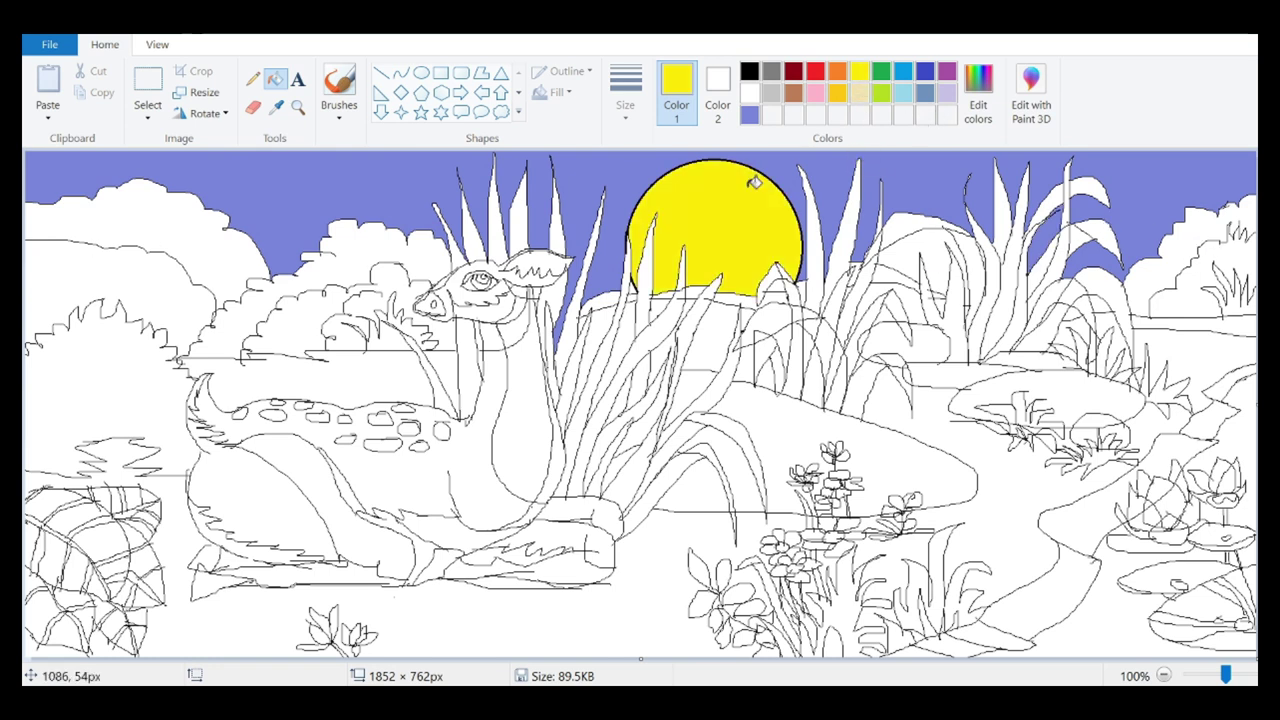
Step: Mix a custom yellowish green from lime and fill the rearmost bush on the far left with it
left_click(880, 93)
left_click(978, 95)
mouse_move(868, 312)
left_mouse_down()
mouse_move(868, 289)
mouse_move(868, 309)
left_mouse_up()
left_click(475, 494)
left_click(216, 244)
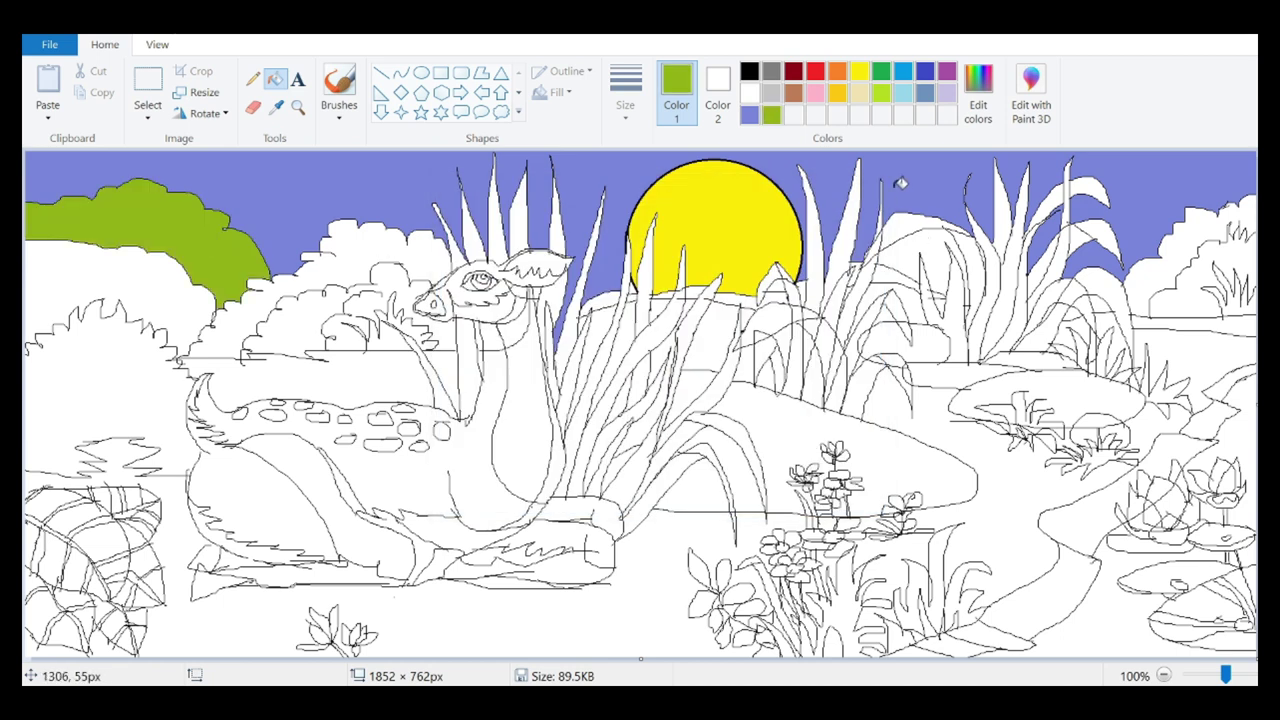
Step: Fill the remaining sky gaps under the arching reeds on the right with the custom periwinkle blue
left_click(749, 115)
left_click(955, 248)
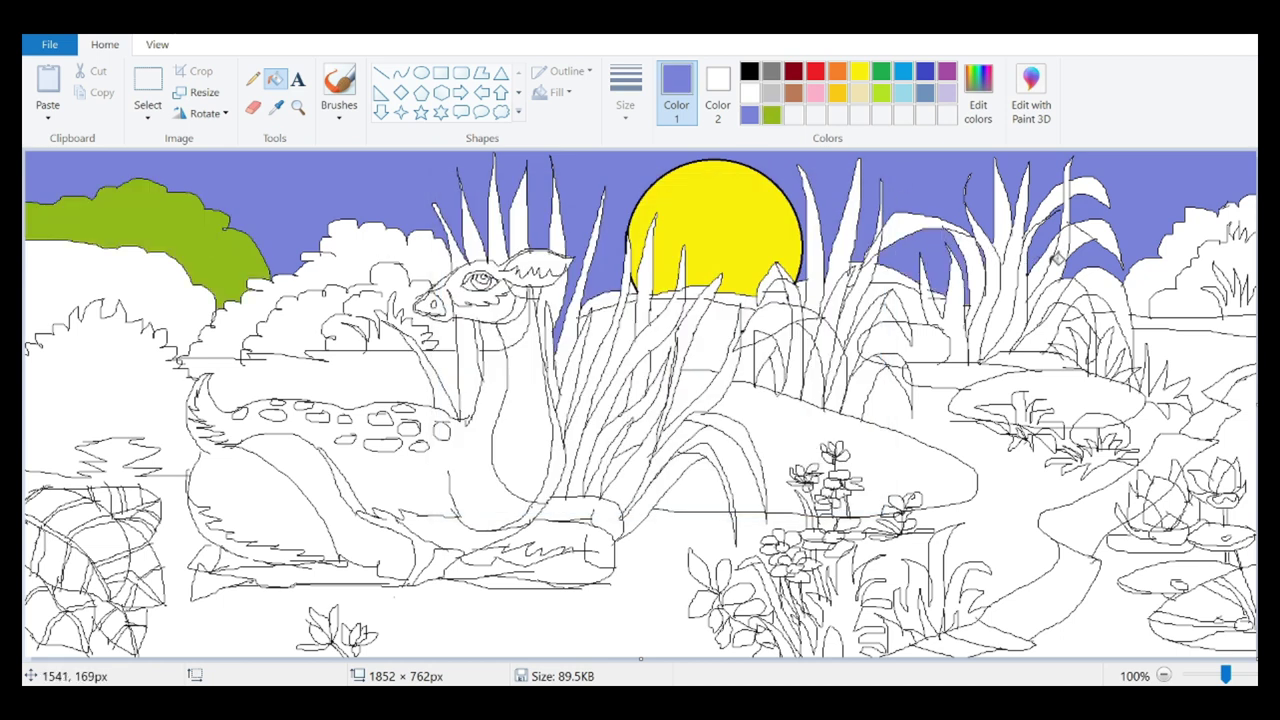
left_click(1116, 298)
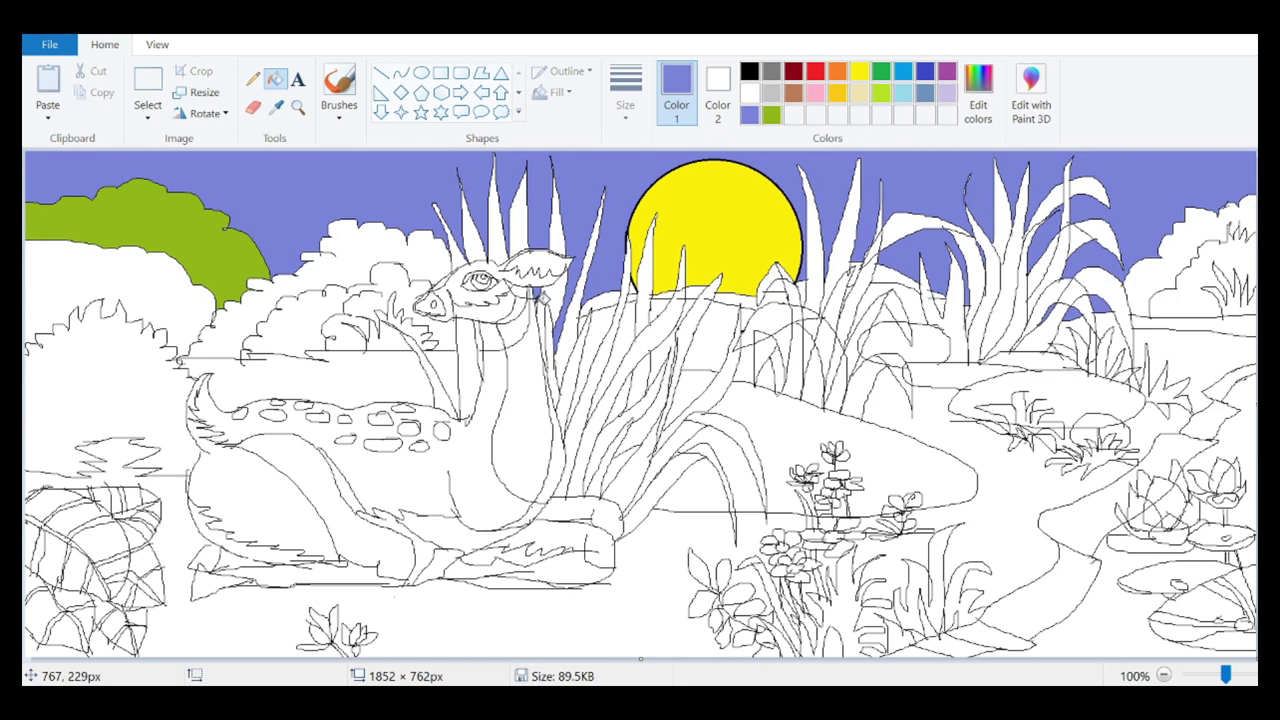
Step: Mix a darker olive green and fill the second bush on the left and the distant hill behind the reeds
left_click(771, 115)
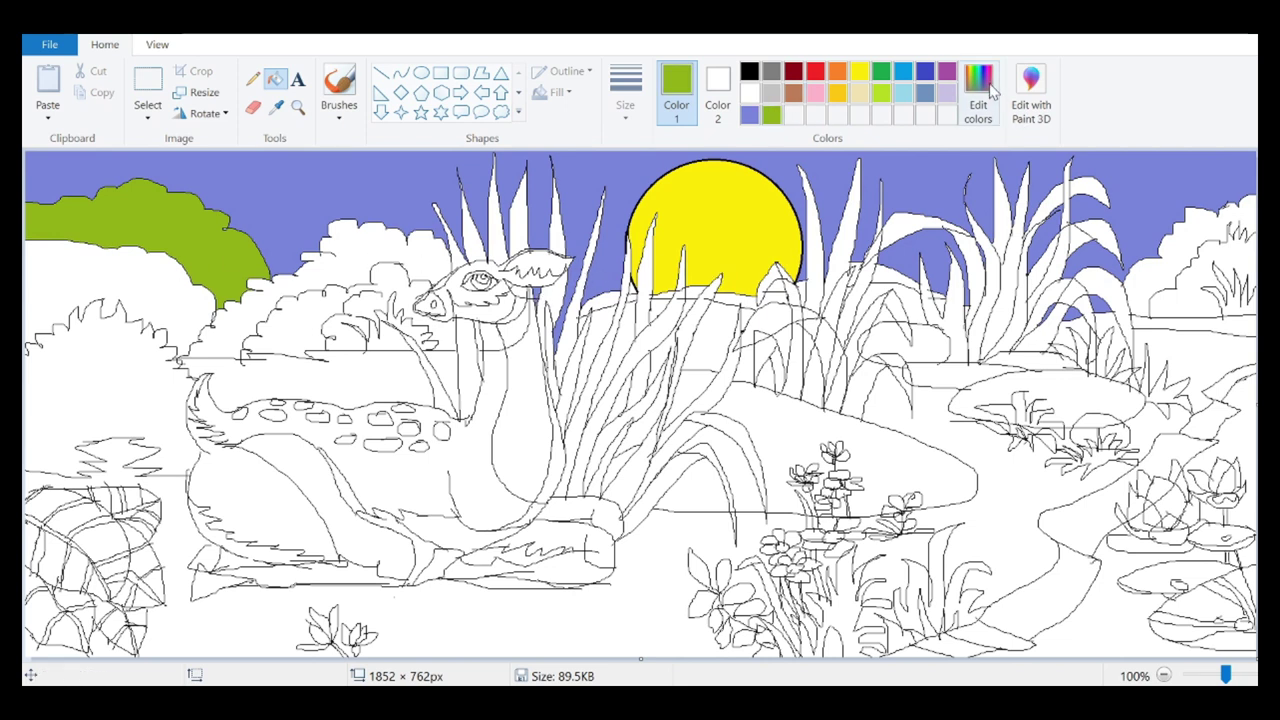
left_click(978, 90)
left_click(868, 338)
left_click(474, 491)
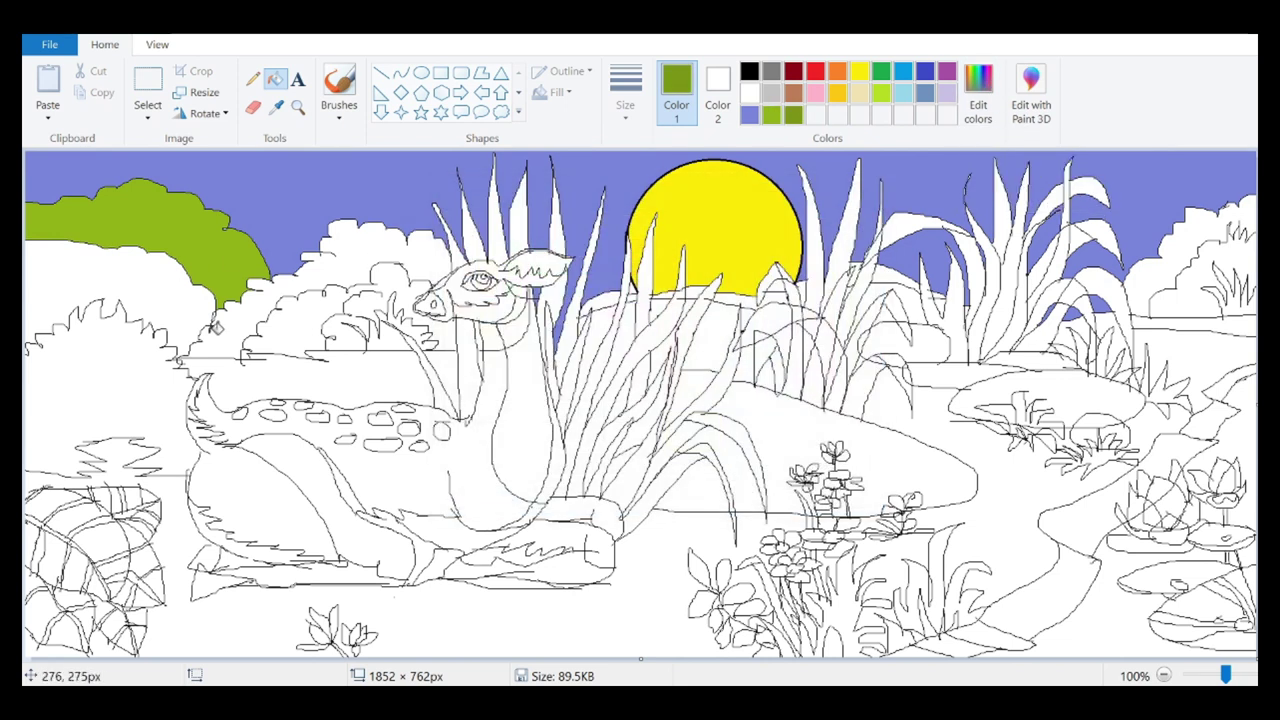
left_click(199, 285)
left_click(870, 292)
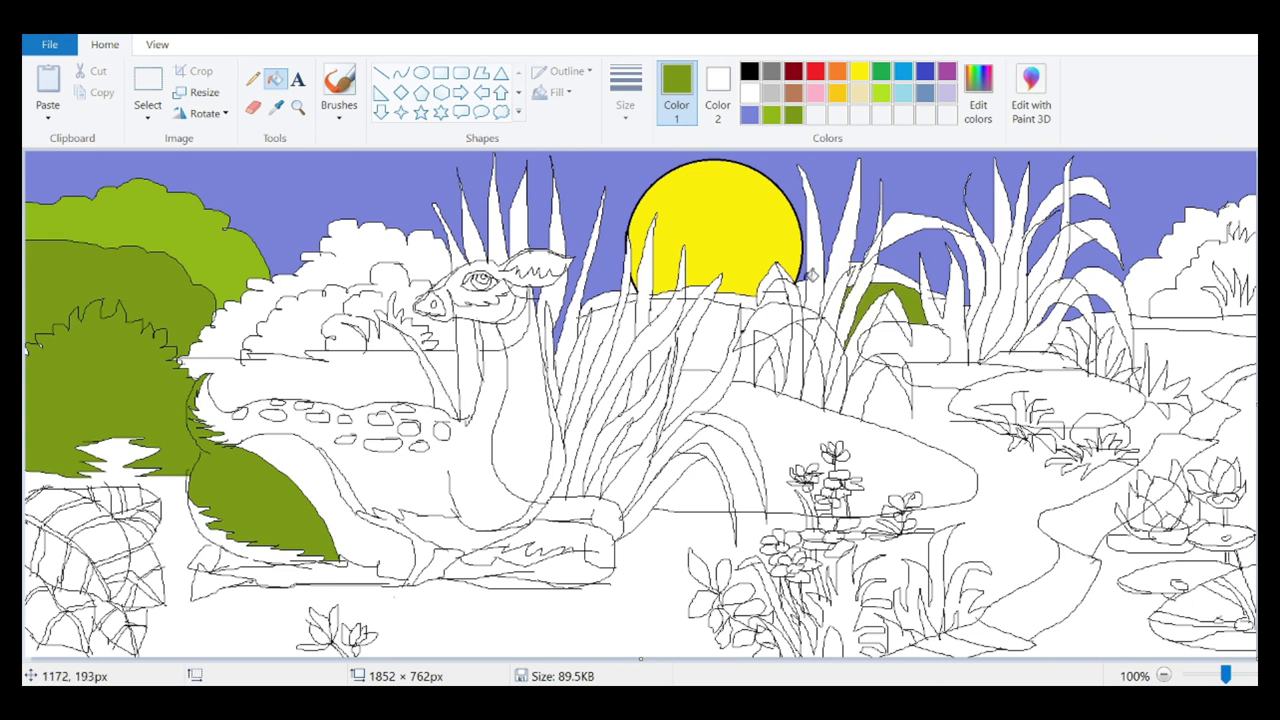
left_click(745, 290)
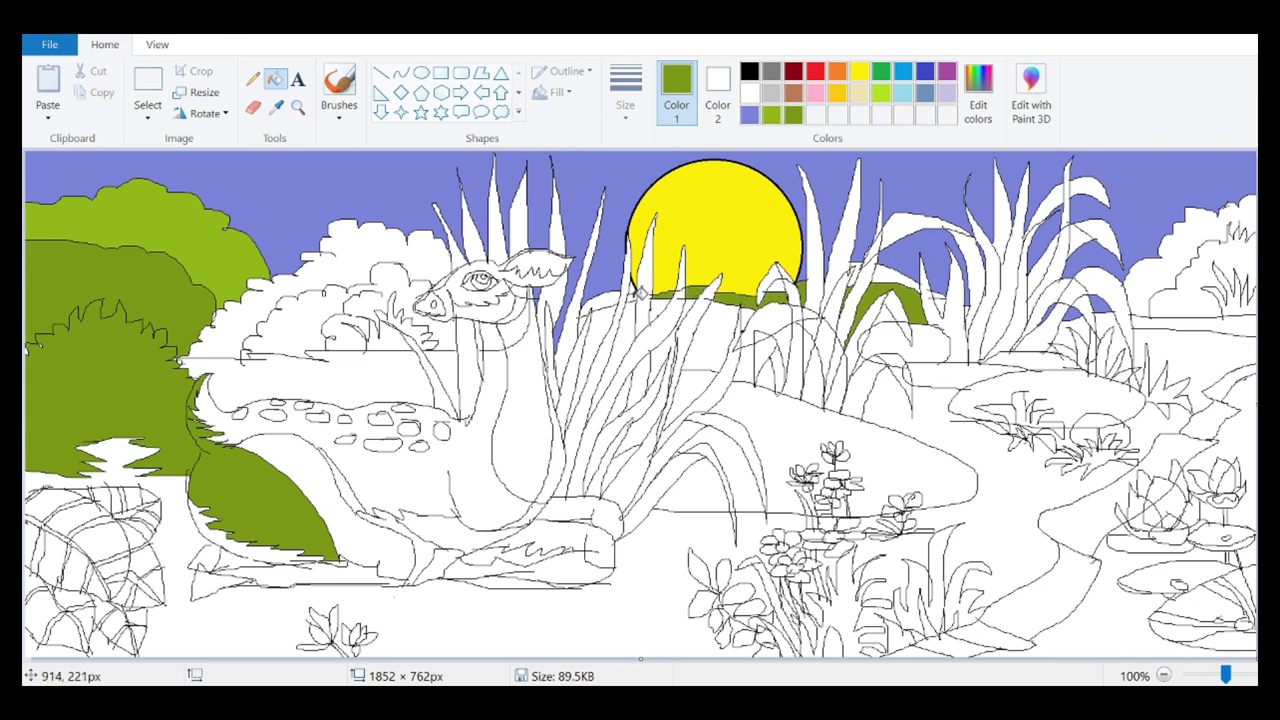
Step: Mix a still darker green and fill the inner bush on the far right and the rear bush behind the fawn
left_click(978, 92)
left_click_drag(853, 333, 858, 358)
left_click(478, 494)
left_click(1205, 262)
left_click(343, 262)
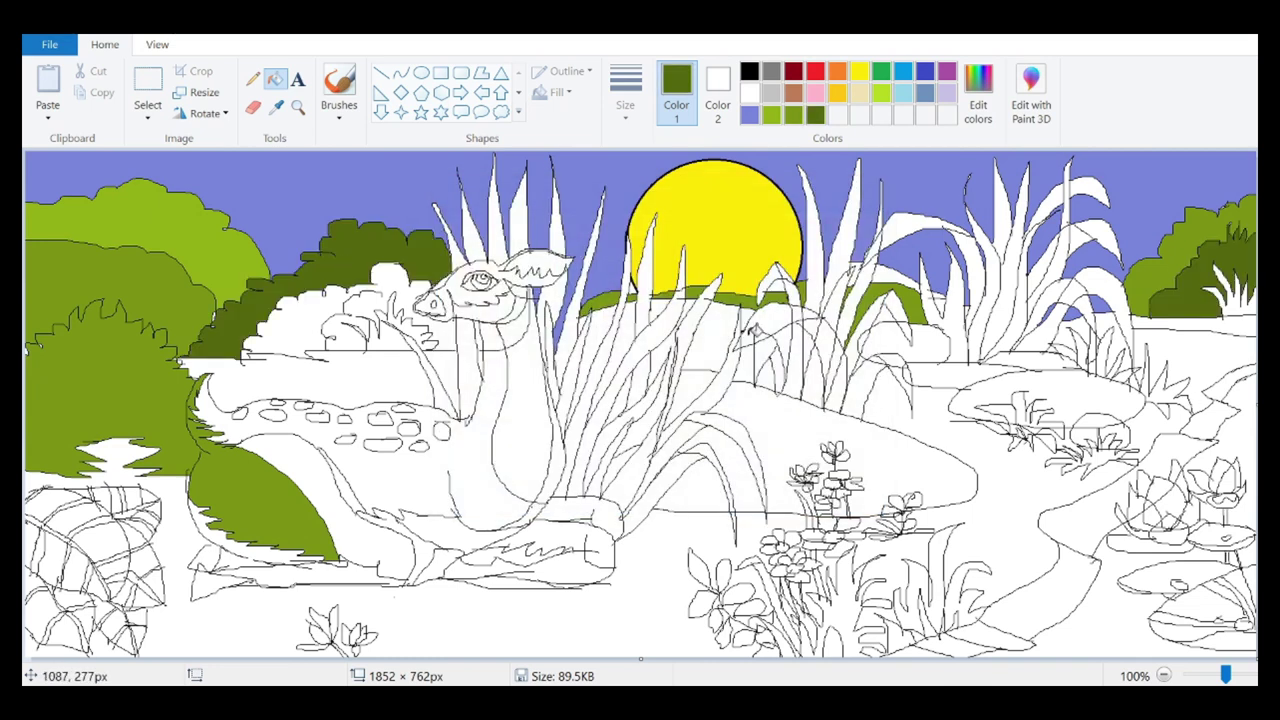
Step: Fill the gaps between the reed blades below the sun with the same dark green
left_click(724, 330)
left_click(699, 310)
left_click(684, 302)
left_click(662, 310)
left_click(632, 325)
left_click(603, 324)
left_click(585, 322)
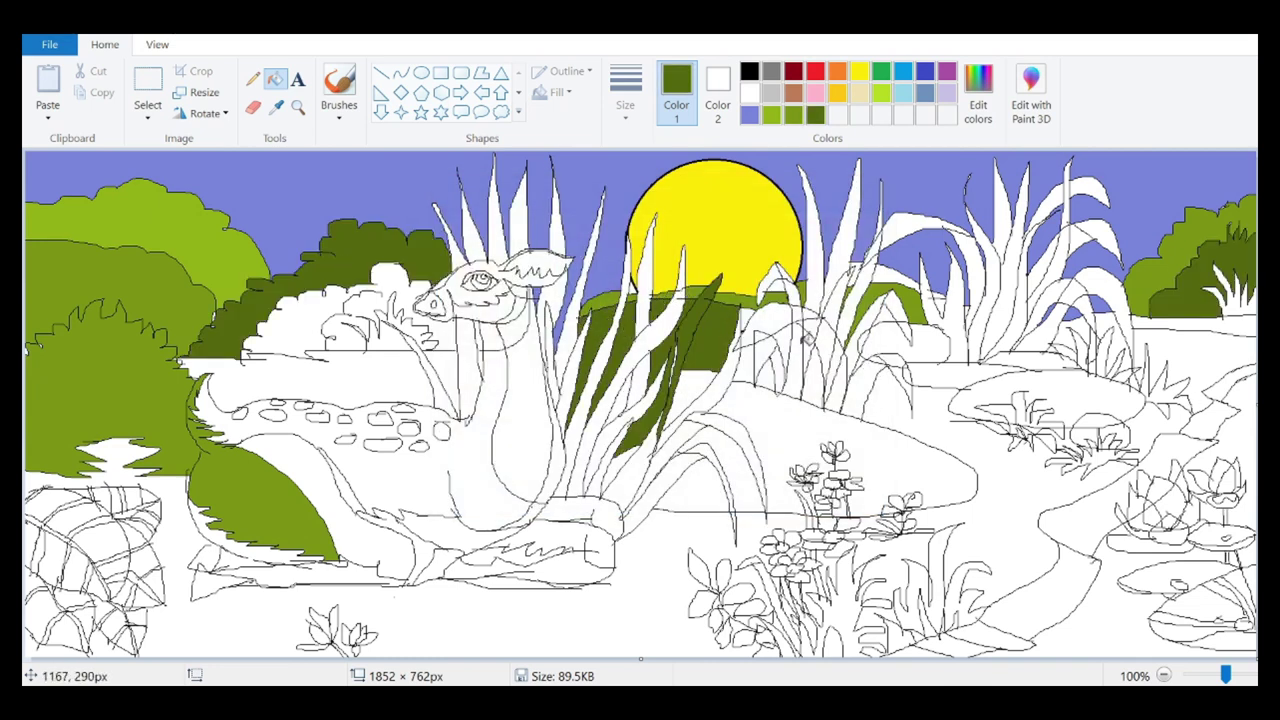
left_click(775, 345)
left_click(746, 363)
left_click(750, 317)
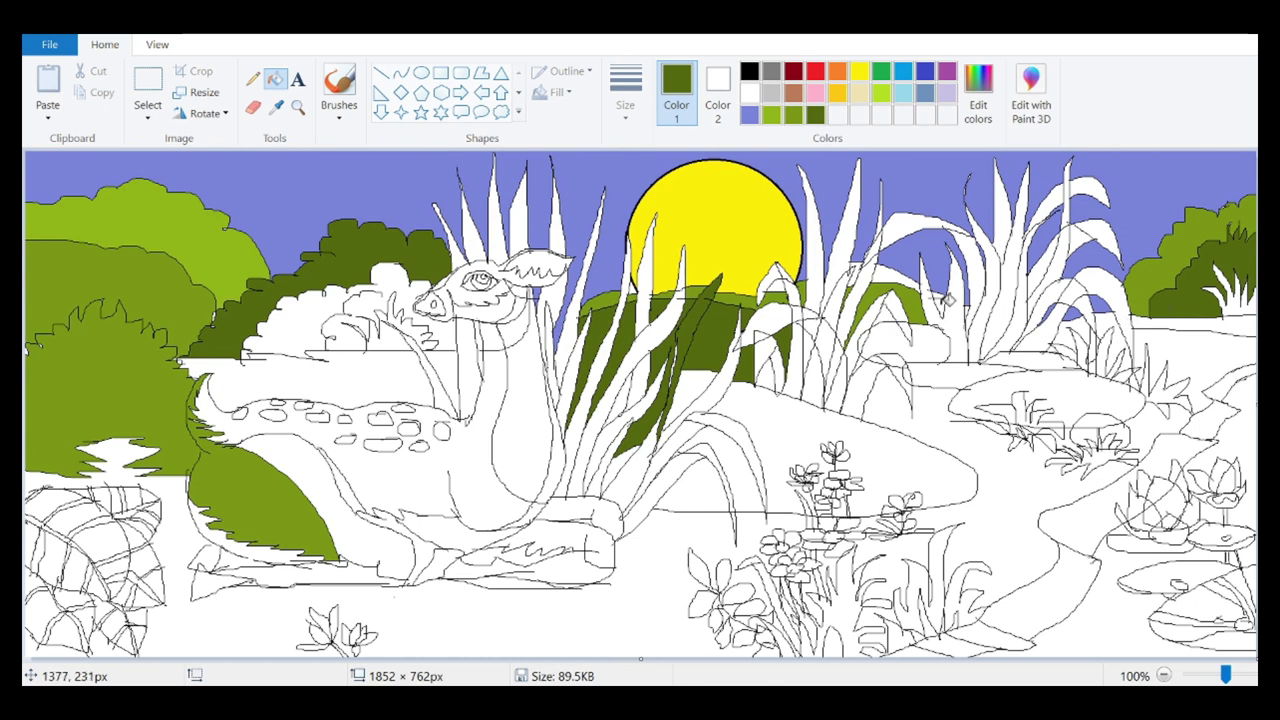
left_click(852, 72)
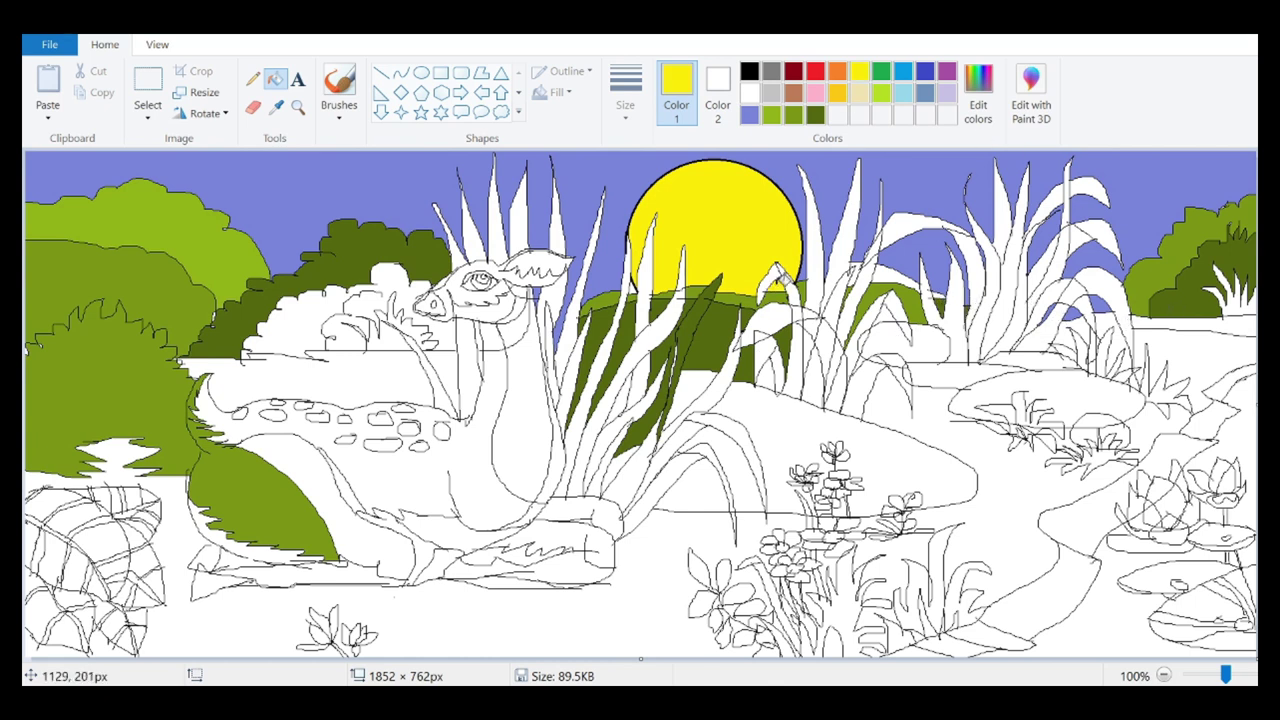
left_click(978, 95)
left_click(866, 192)
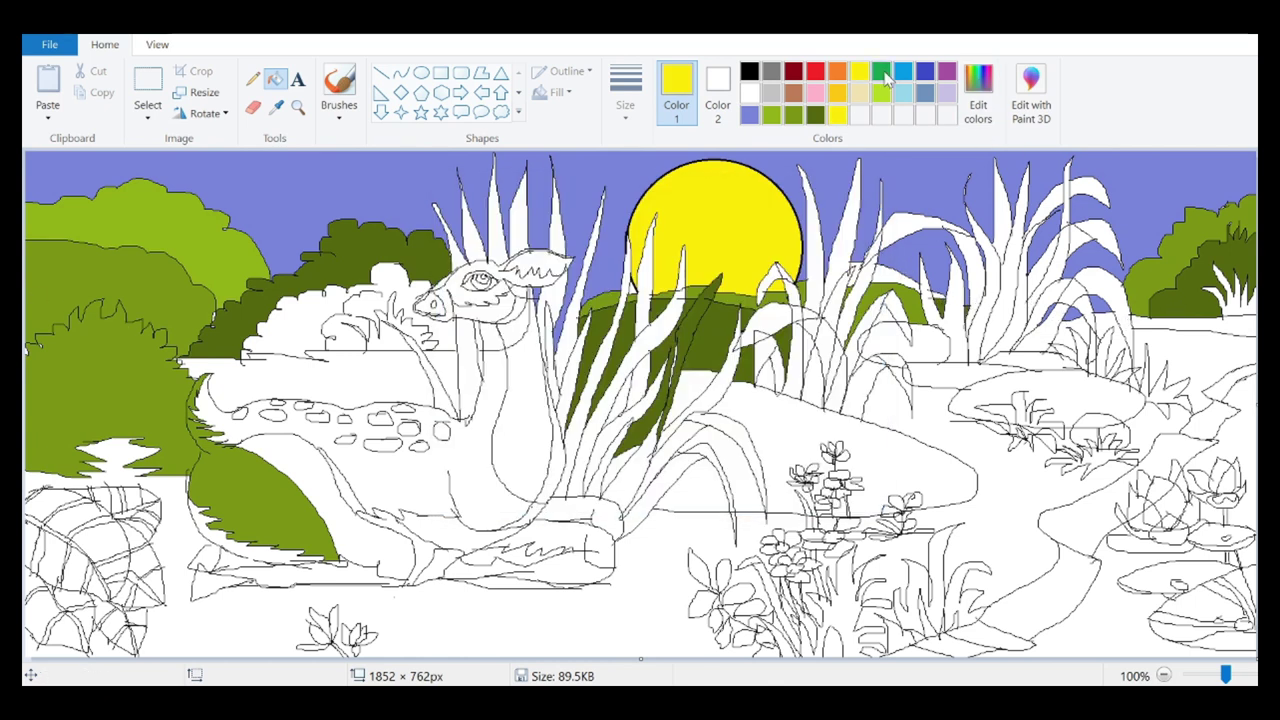
Step: Mix a very dark olive green and fill the front bush behind the fawn's head and the strip below the far-right bushes
left_click(815, 114)
left_click(978, 95)
left_click(475, 494)
left_click(290, 330)
left_click(328, 298)
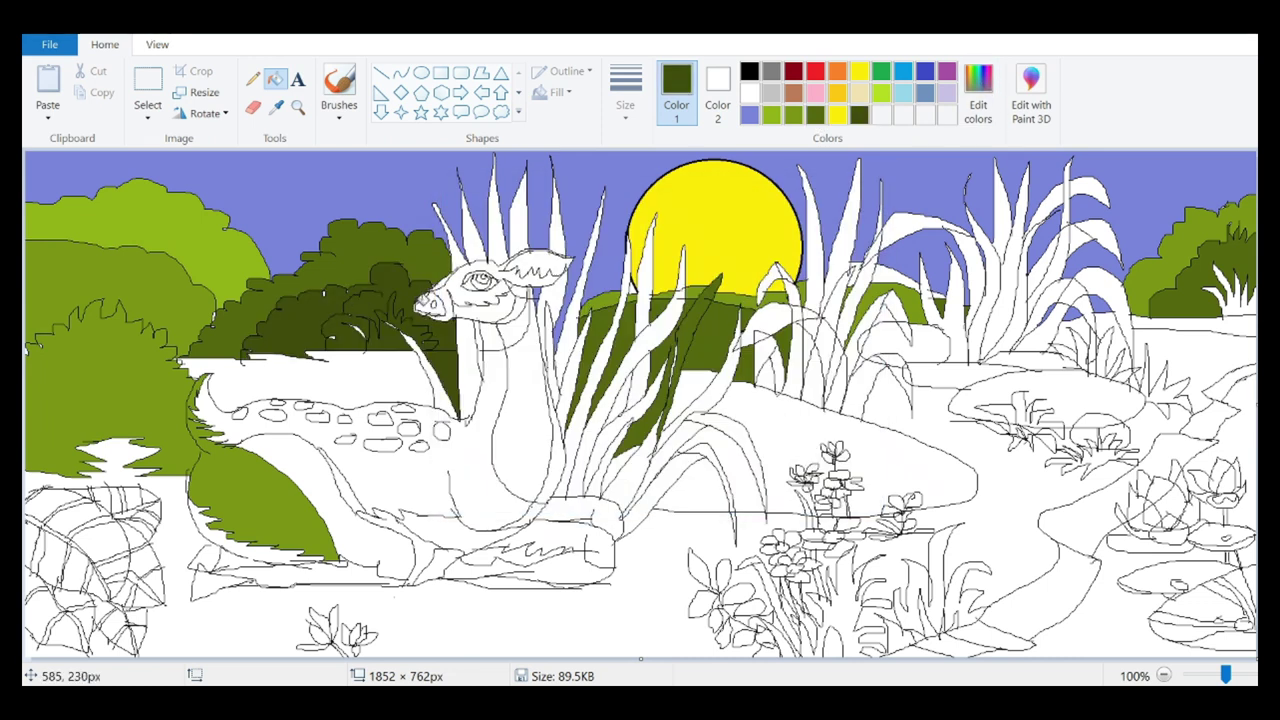
left_click(1220, 322)
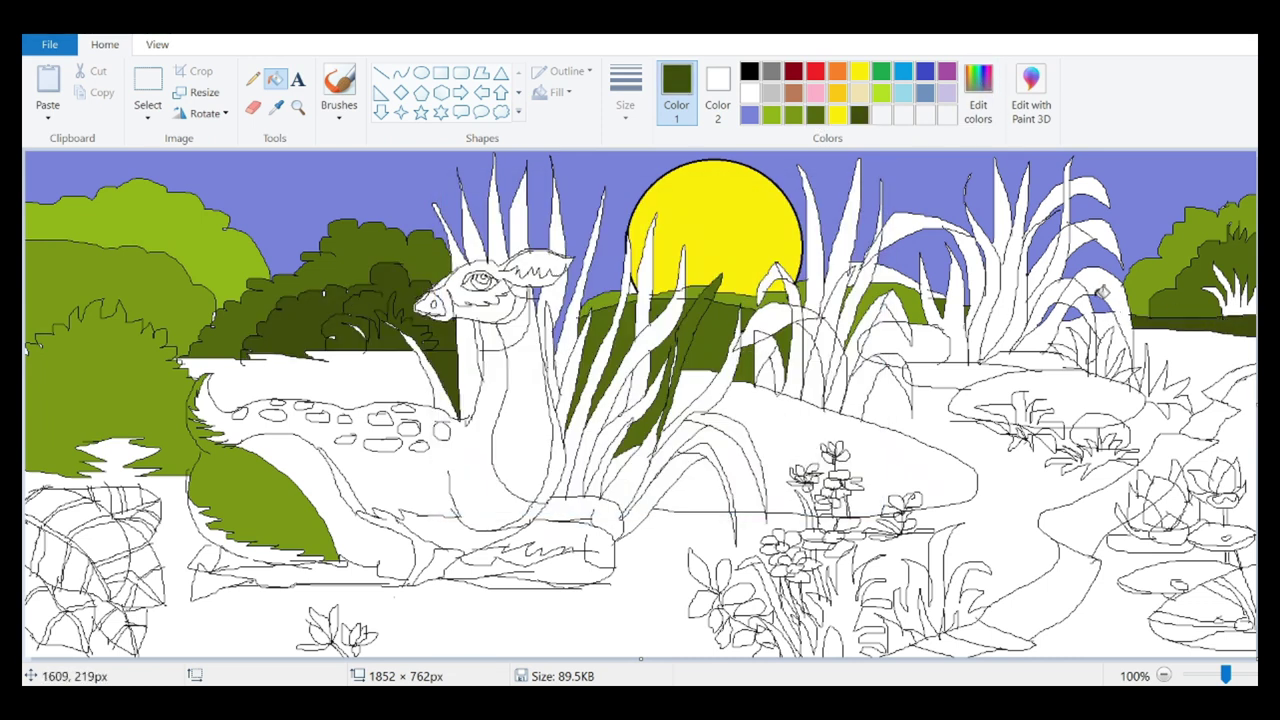
Step: Touch up the grass outlines by the right-hand reeds with a black pencil and fill the gaps behind the reeds with dark greens
left_click(749, 71)
left_click(252, 78)
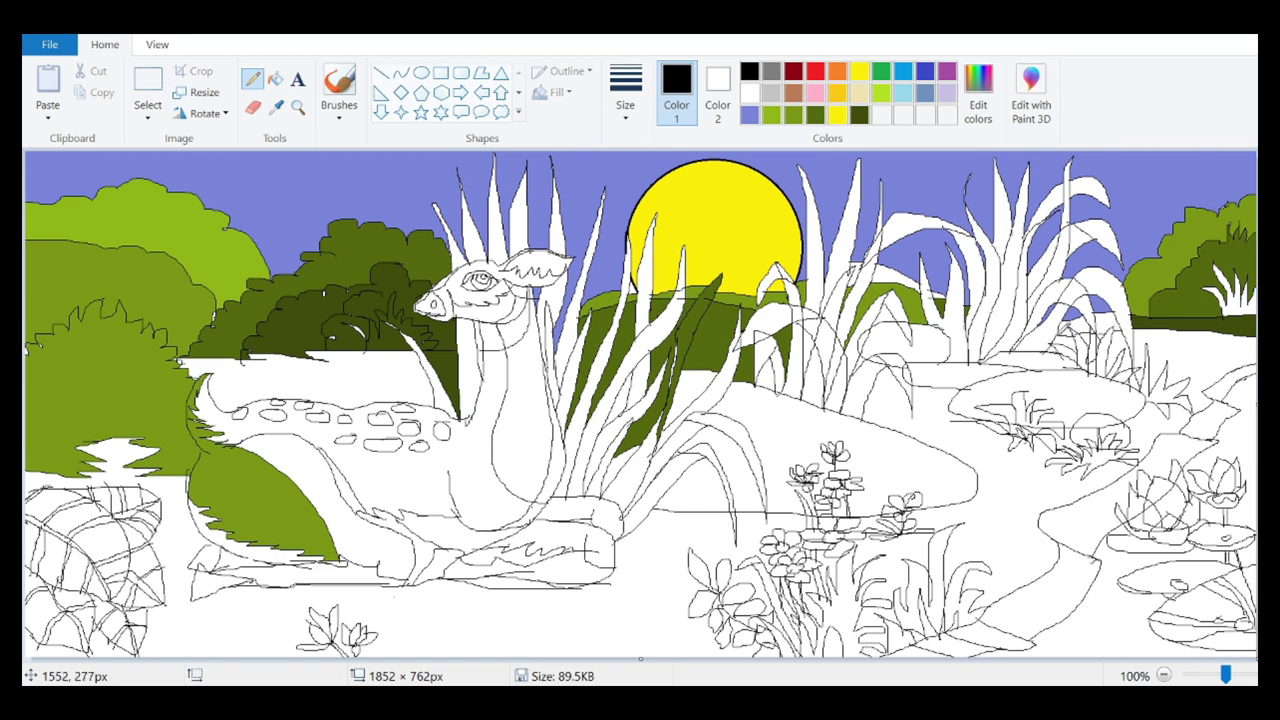
left_click(859, 114)
left_click(275, 78)
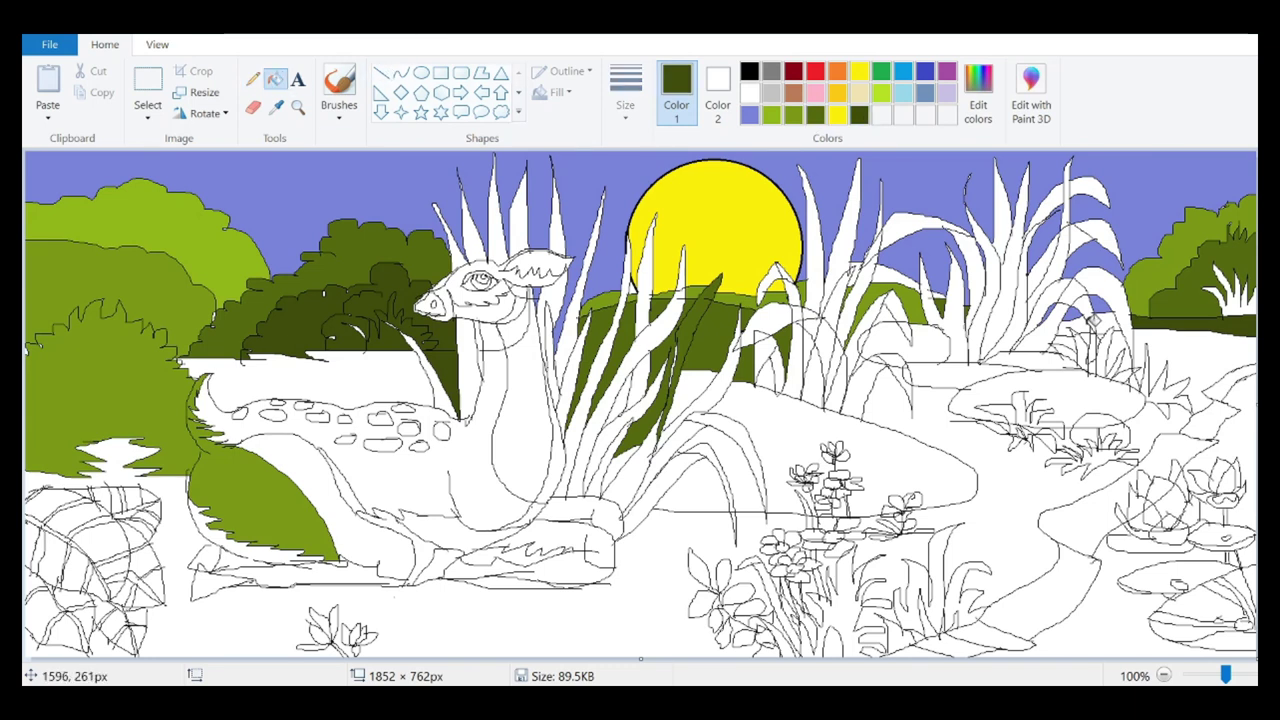
left_click(882, 314)
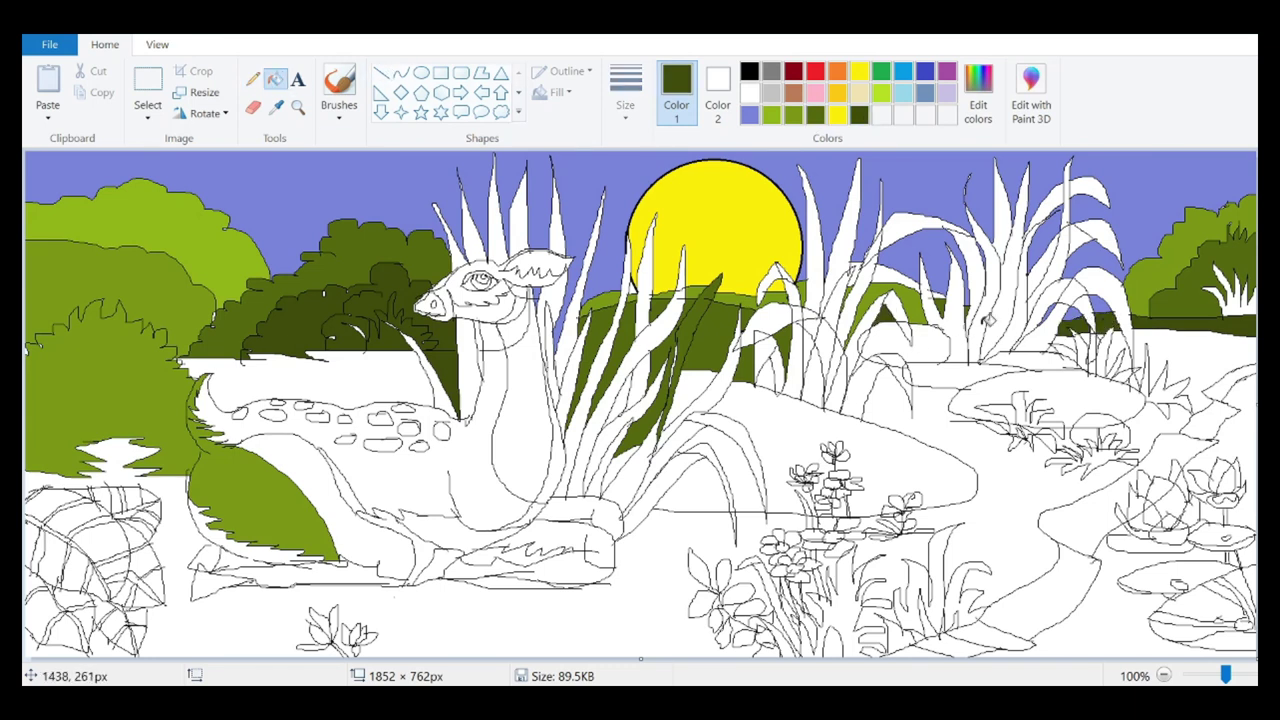
left_click(816, 115)
left_click(886, 315)
left_click(795, 117)
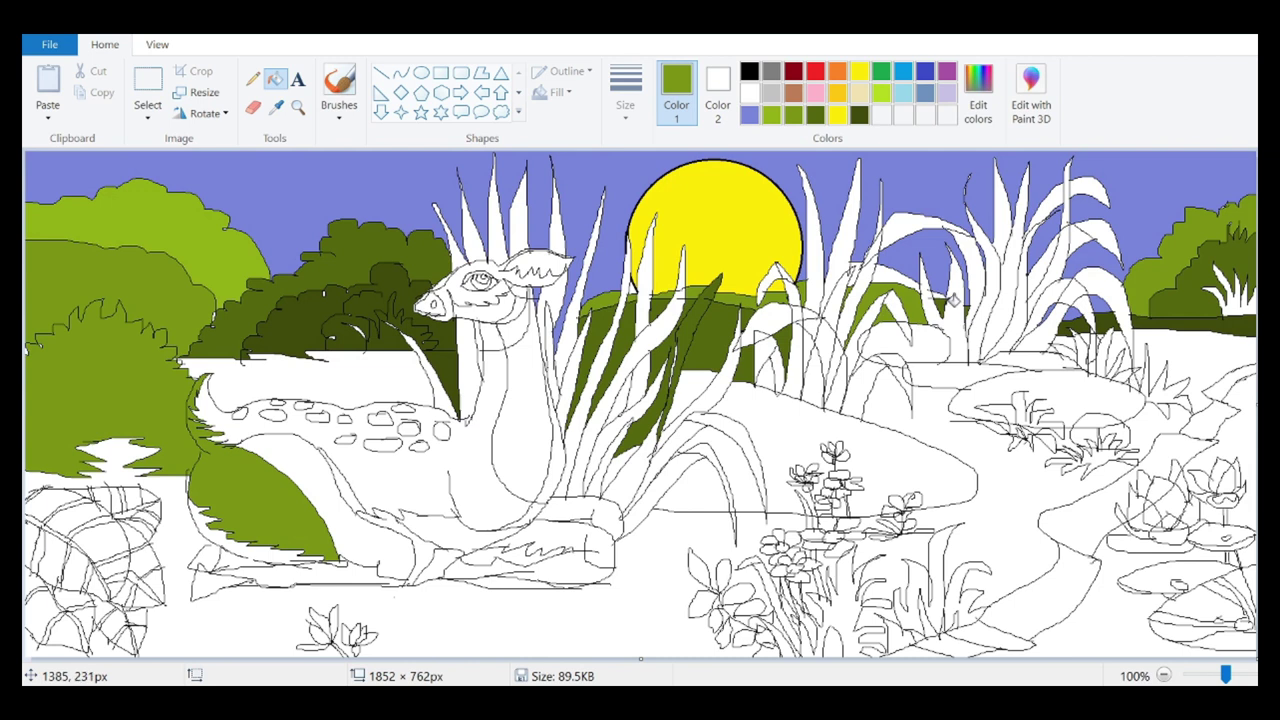
Step: Fill the ground behind the fawn, the mound beside the reeds and the far-right bank with the custom yellowish green
left_click(771, 114)
left_click(333, 381)
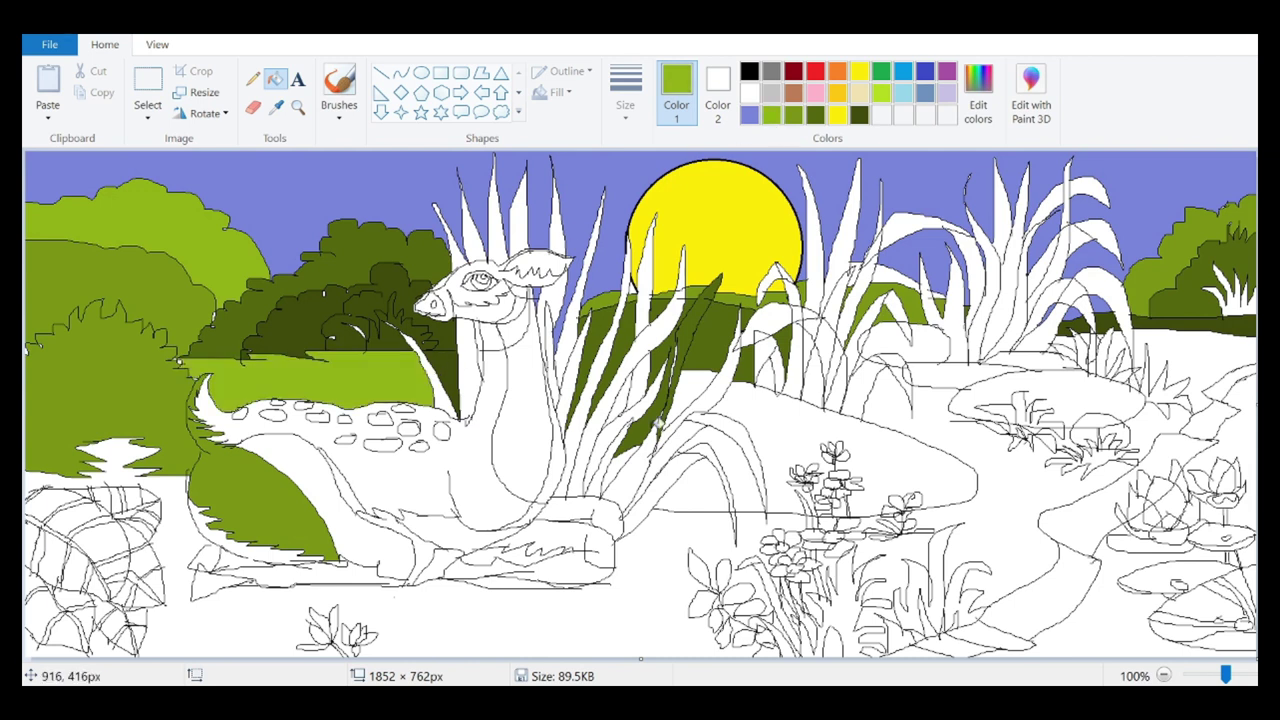
left_click(693, 379)
left_click(761, 401)
left_click(741, 453)
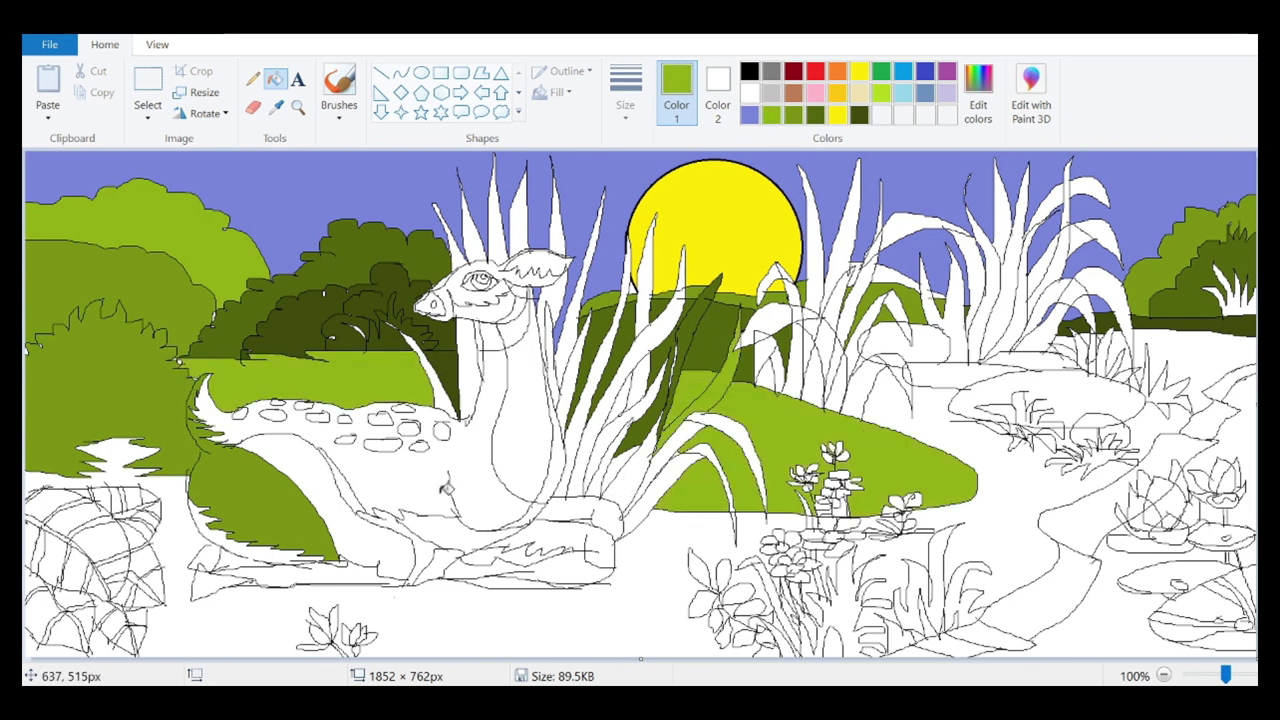
left_click(1116, 346)
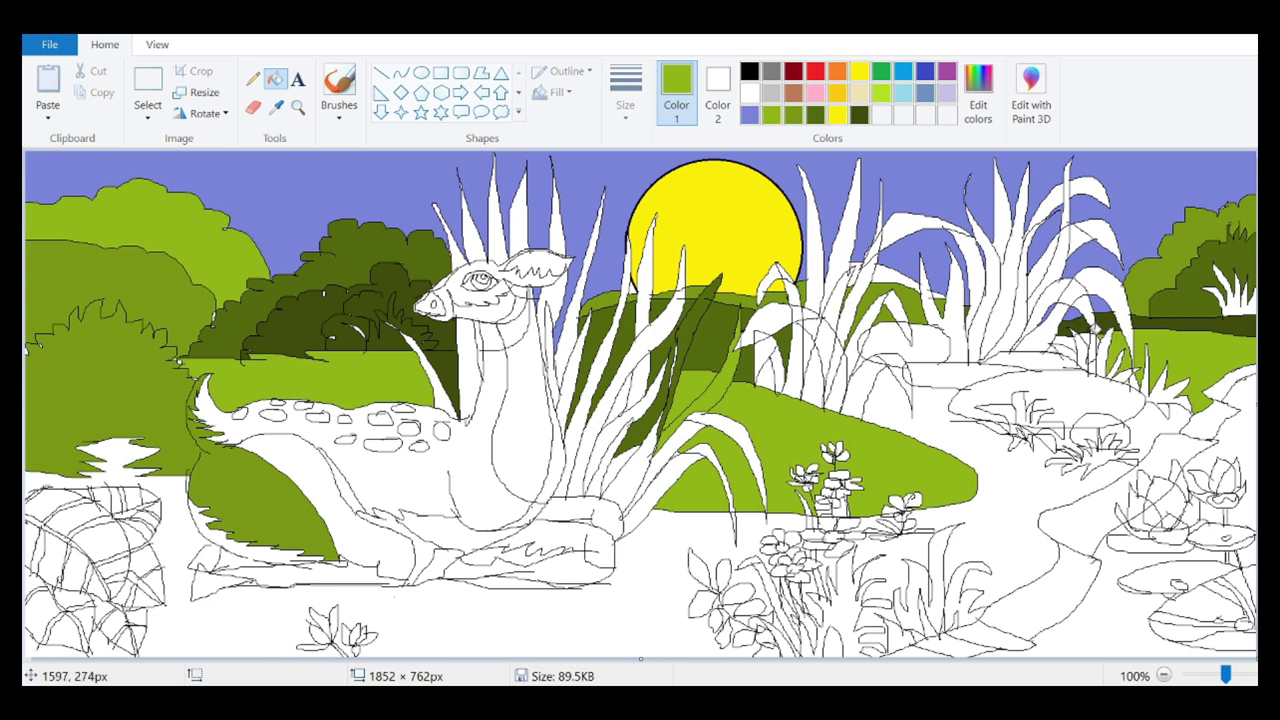
Step: Fill both parts of the stream around the water lilies with the blue-violet used for the sky
left_click(749, 114)
left_click(1250, 407)
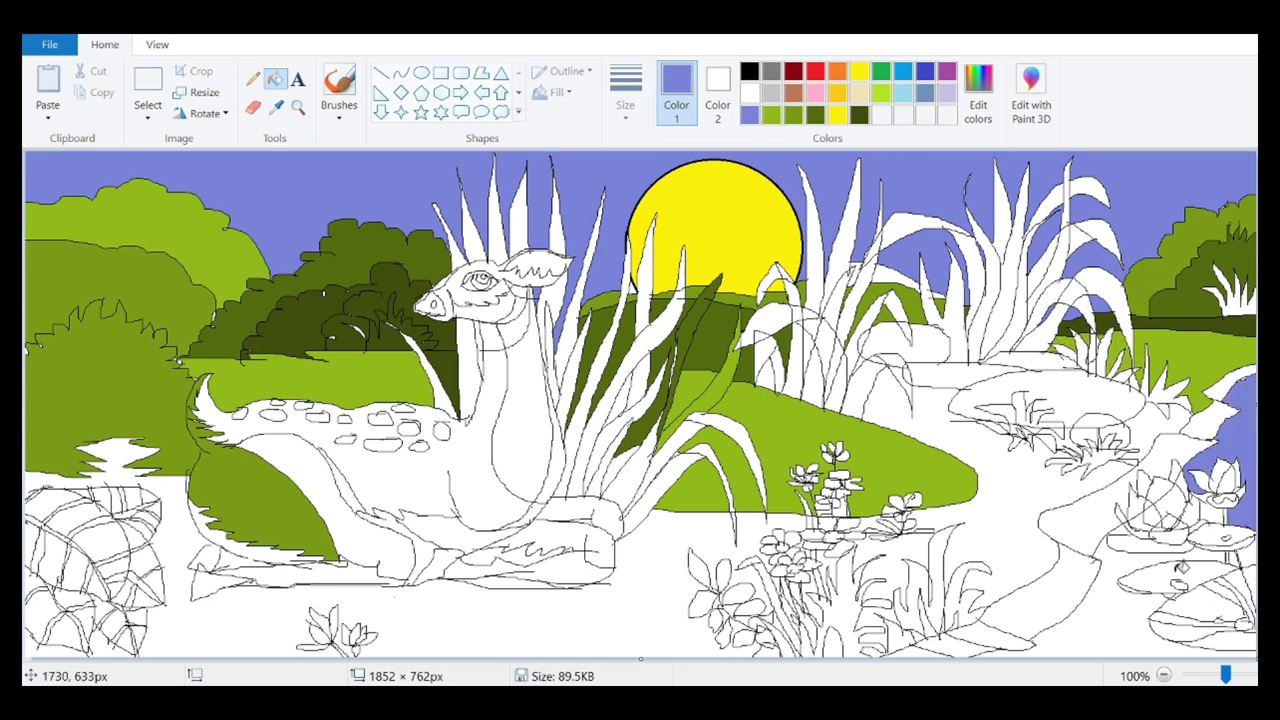
left_click(1124, 535)
Step: Fill the foreground meadow around the fawn, the flowers and the grass tufts with the custom dark green
left_click(793, 114)
left_click(815, 114)
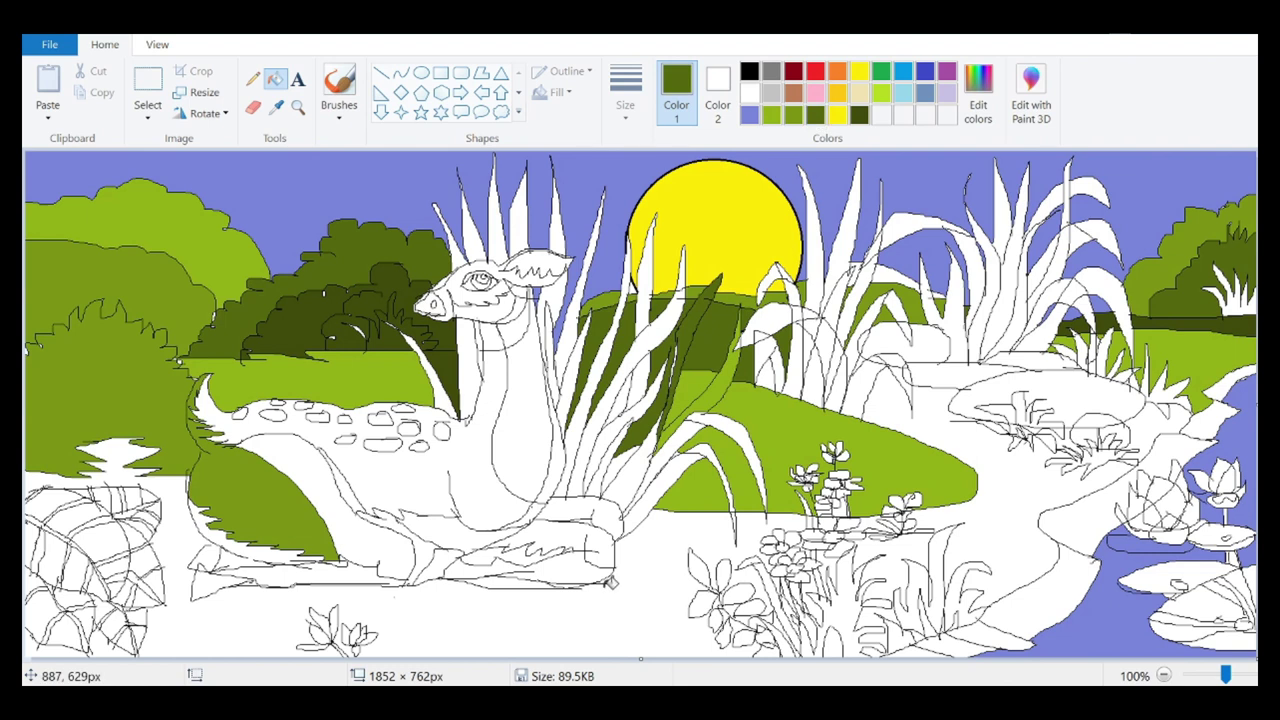
left_click(454, 608)
left_click(984, 528)
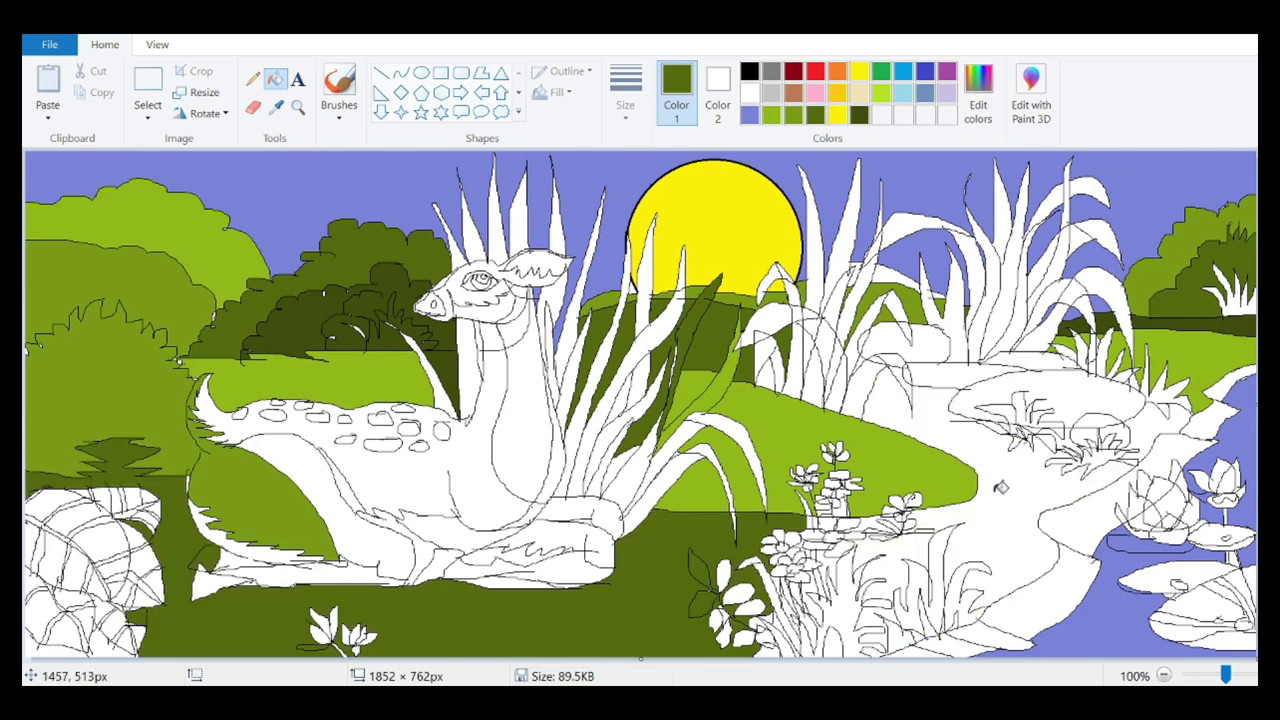
left_click(874, 527)
left_click(833, 551)
left_click(812, 588)
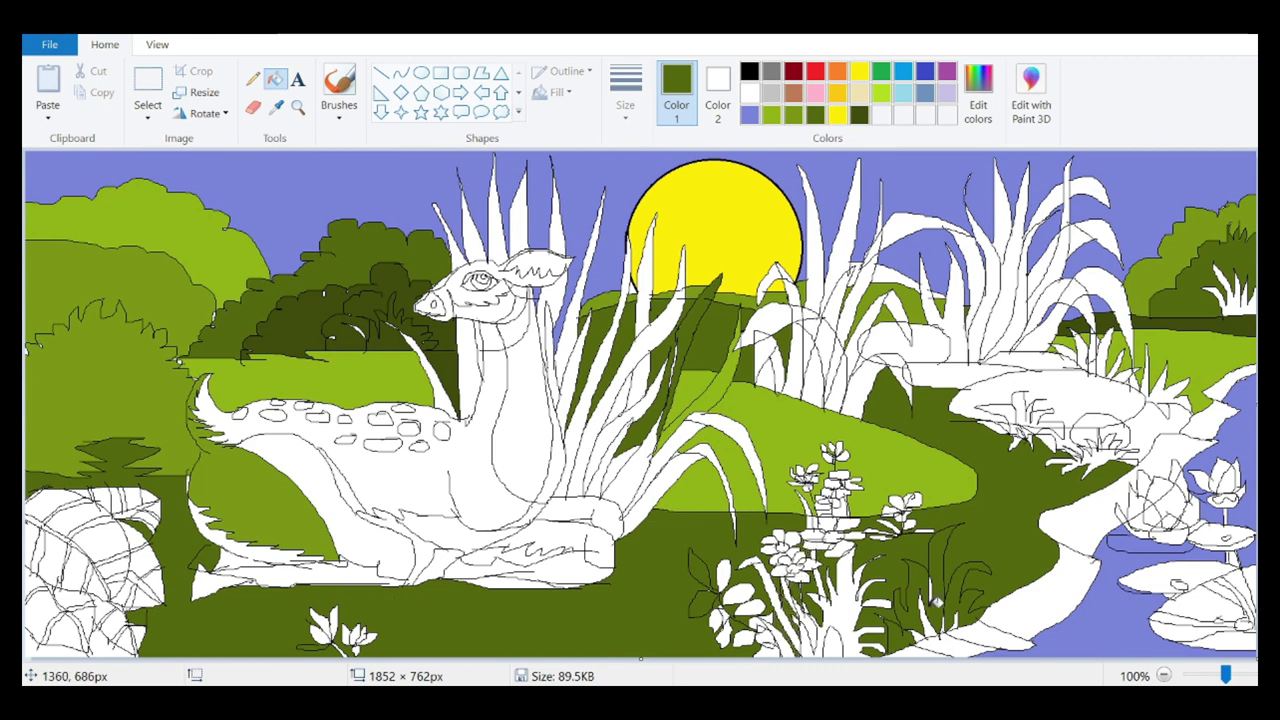
Step: Fill sections of the stream bank beside the water with light brown
left_click(793, 92)
left_click(1033, 612)
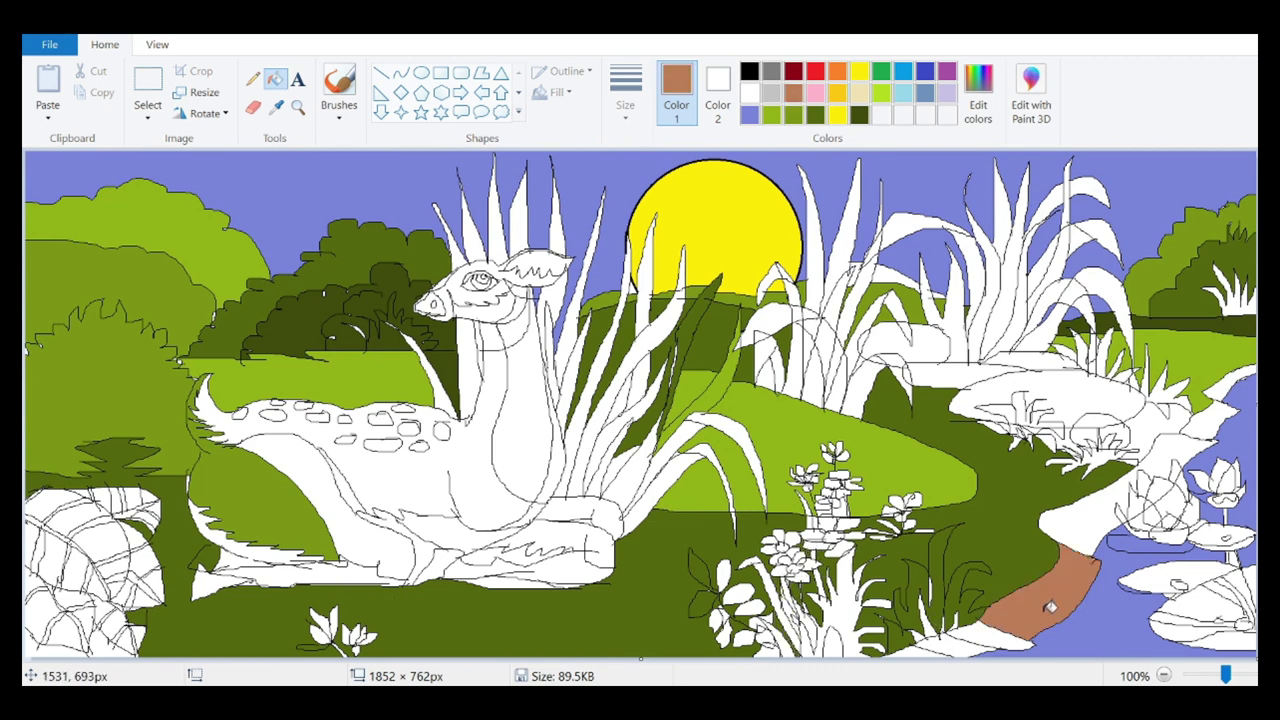
left_click(1212, 418)
left_click(1230, 382)
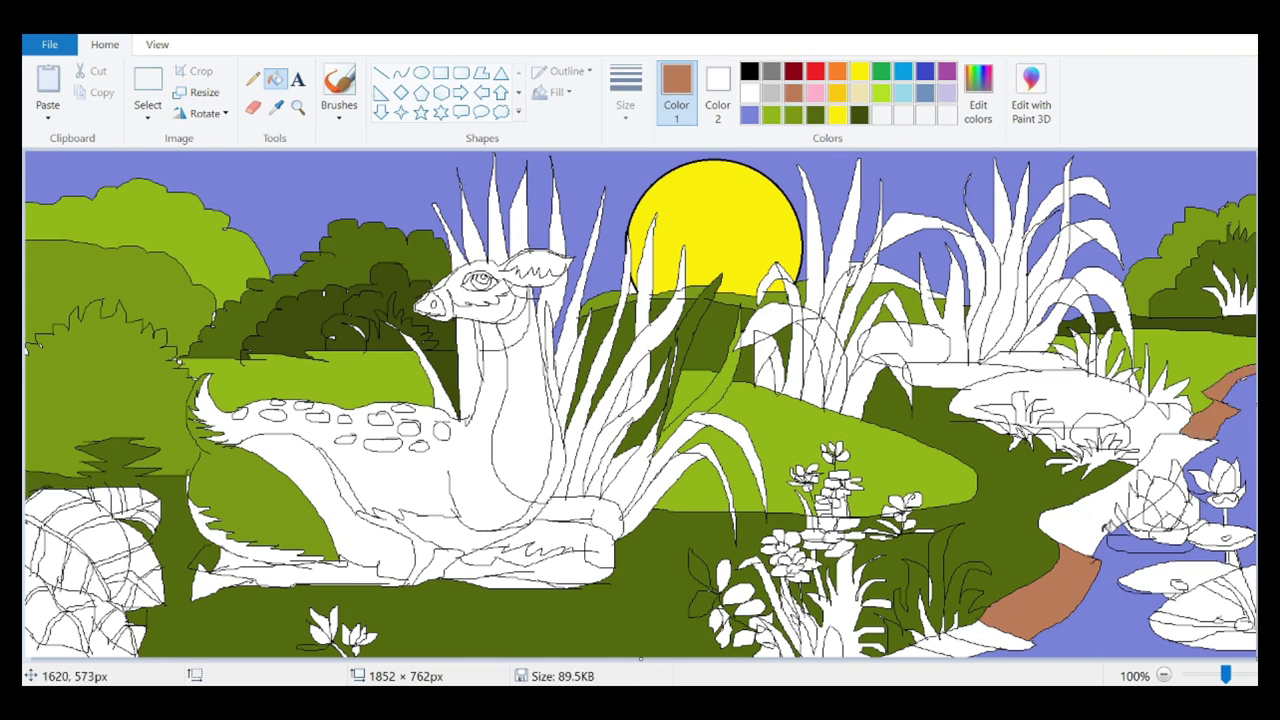
left_click(1108, 524)
left_click(962, 643)
Step: Mix a darker brown and fill the remaining sections of the stream bank with it
left_click(980, 95)
left_click(863, 331)
left_click(477, 494)
left_click(933, 648)
left_click(1095, 522)
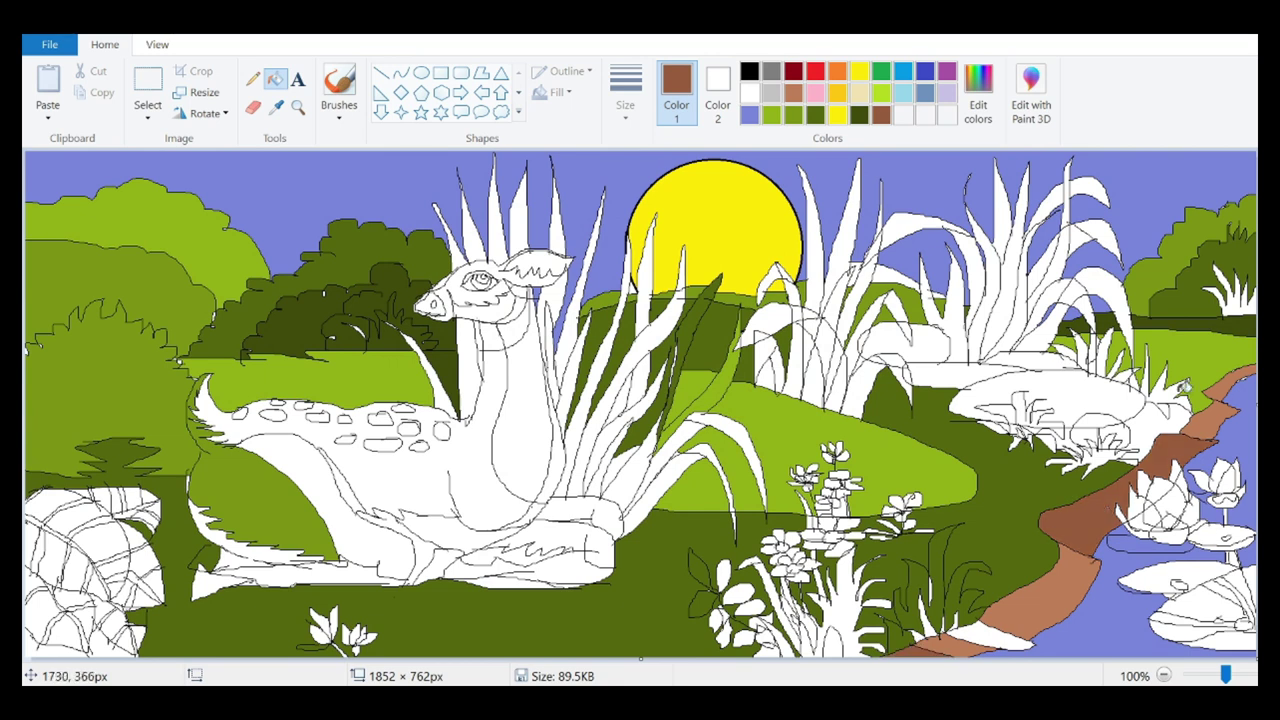
Step: Fill the lowest lily pads, the small pad under the lily bud and the bud's base with the custom greens
left_click(860, 114)
left_click(1232, 641)
left_click(793, 115)
left_click(1205, 618)
left_click(1250, 590)
left_click(1219, 528)
left_click(1226, 499)
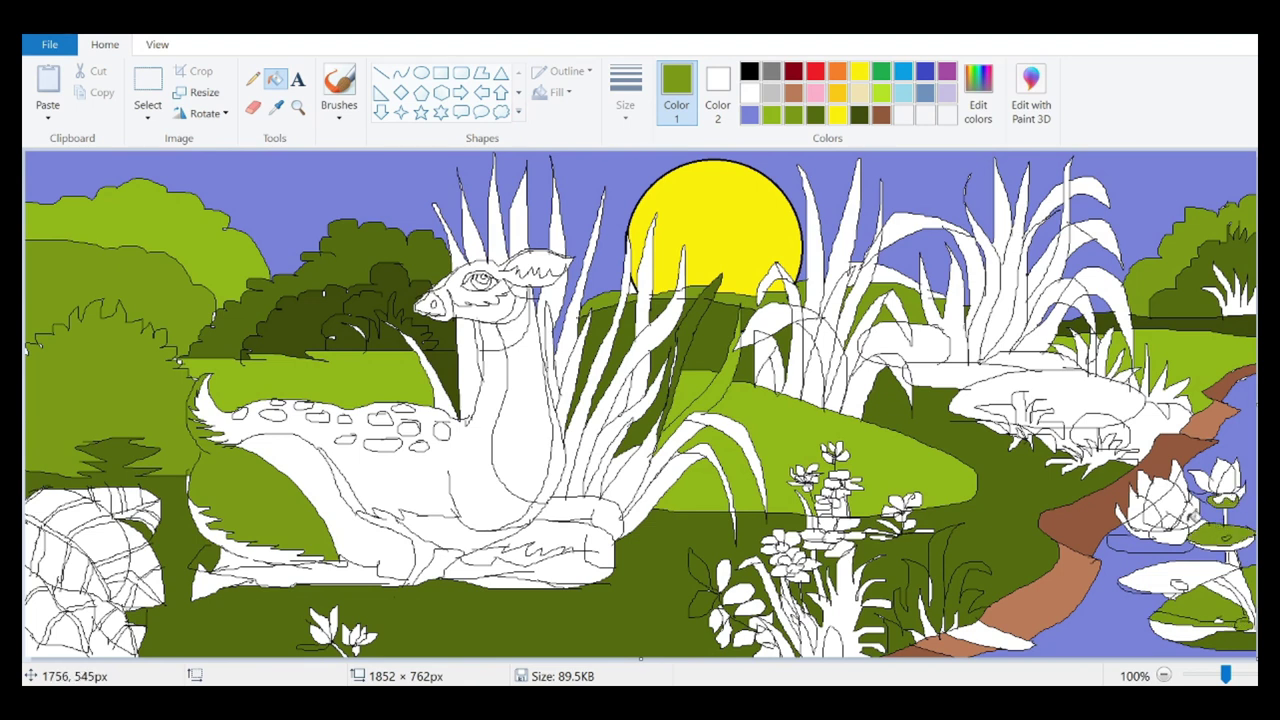
left_click(771, 114)
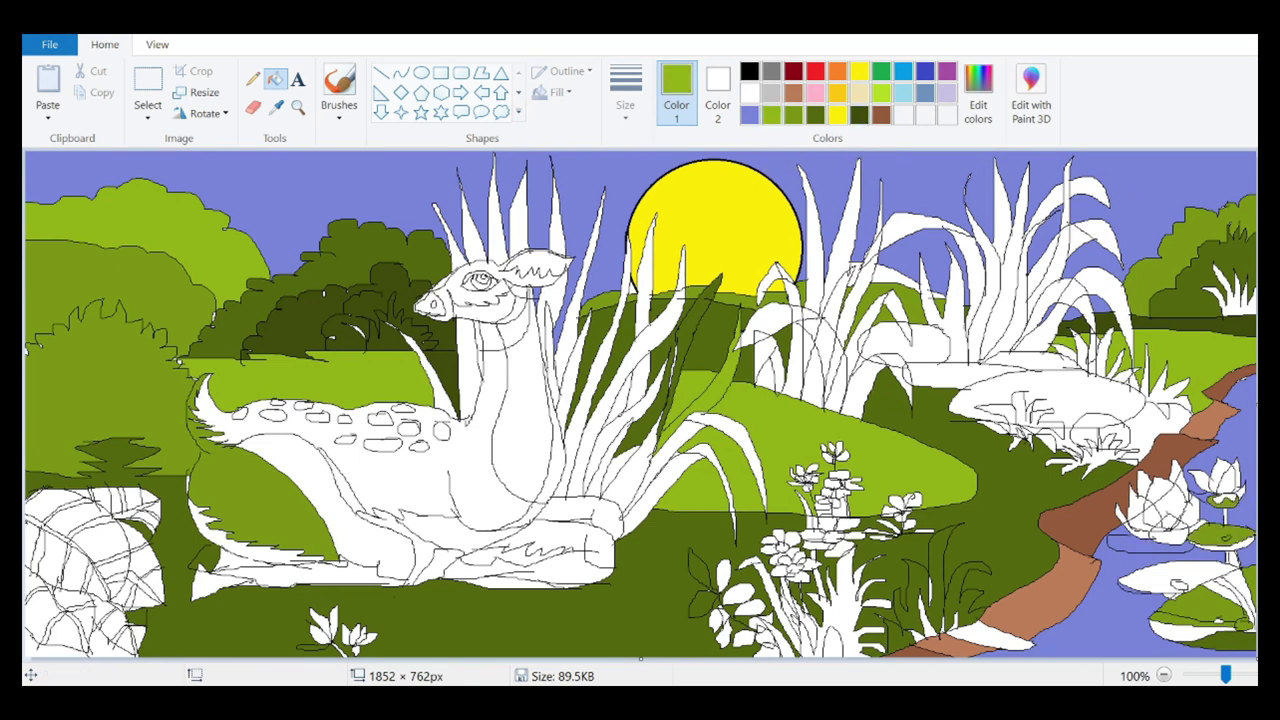
left_click(1244, 576)
Step: Mix a bright lime green and fill the long lily pad below the large water lily
left_click(978, 95)
left_click(846, 346)
left_click(477, 491)
left_click(1196, 562)
Step: Fill several petals of the large water lily and the lily bud with light pink
left_click(815, 92)
left_click(1226, 480)
left_click(1172, 494)
left_click(1152, 512)
left_click(1220, 474)
left_click(1140, 507)
left_click(1145, 519)
left_click(1177, 475)
left_click(1182, 484)
Step: Fill the two petal clusters in the middle of the flower group beside the mound with light pink
left_click(818, 523)
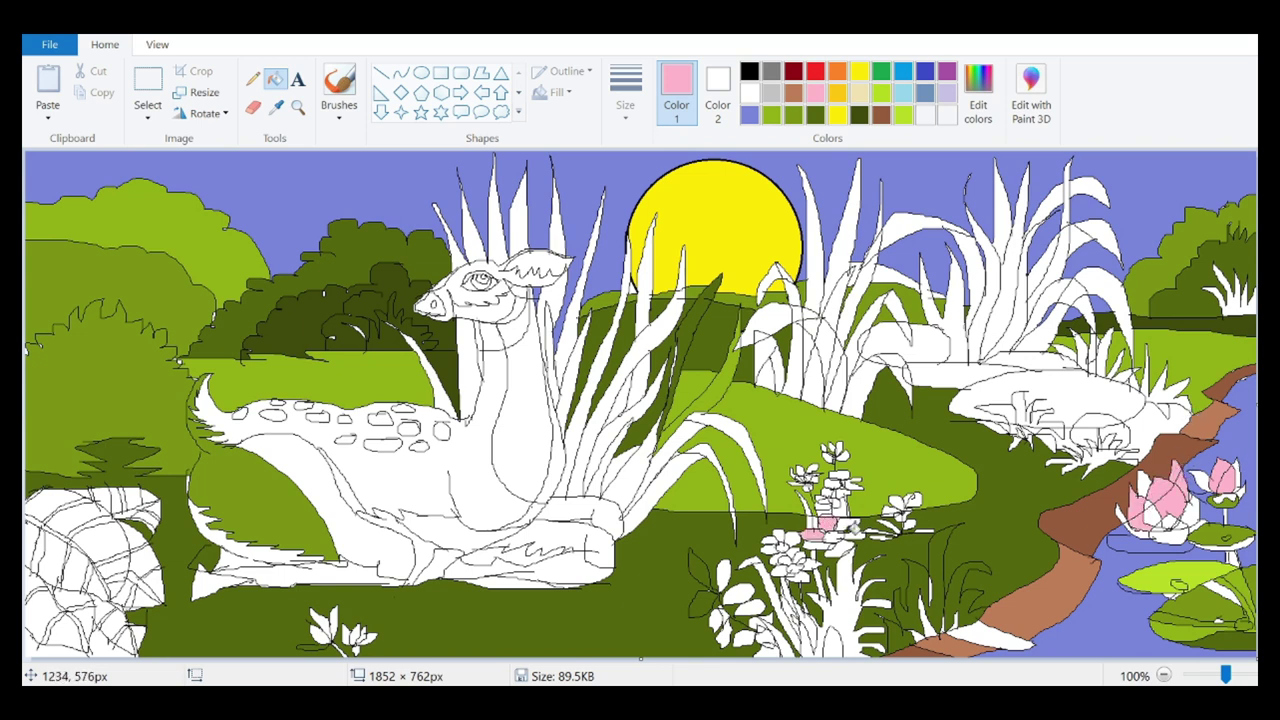
left_click(841, 542)
left_click(837, 490)
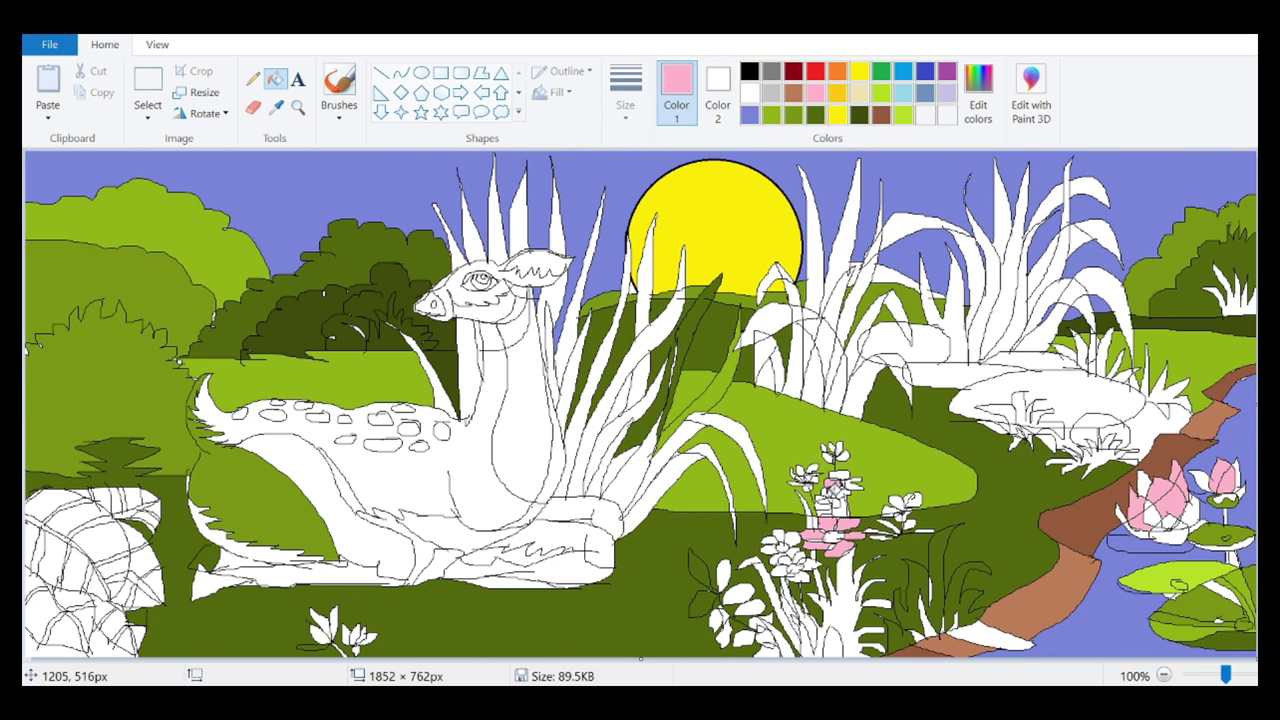
left_click(845, 475)
left_click(858, 482)
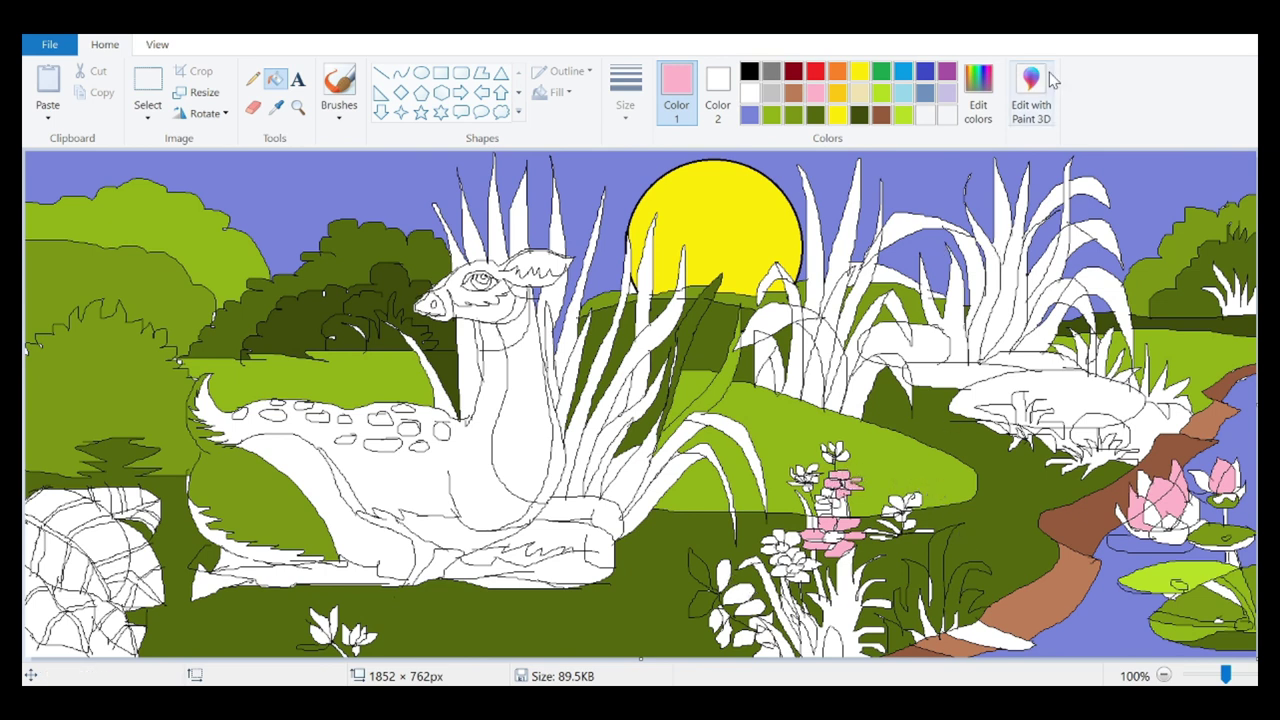
Step: Mix a hot pink and fill the petals of the two small flowers below the fawn with it
left_click(978, 95)
left_click(860, 294)
left_click(476, 495)
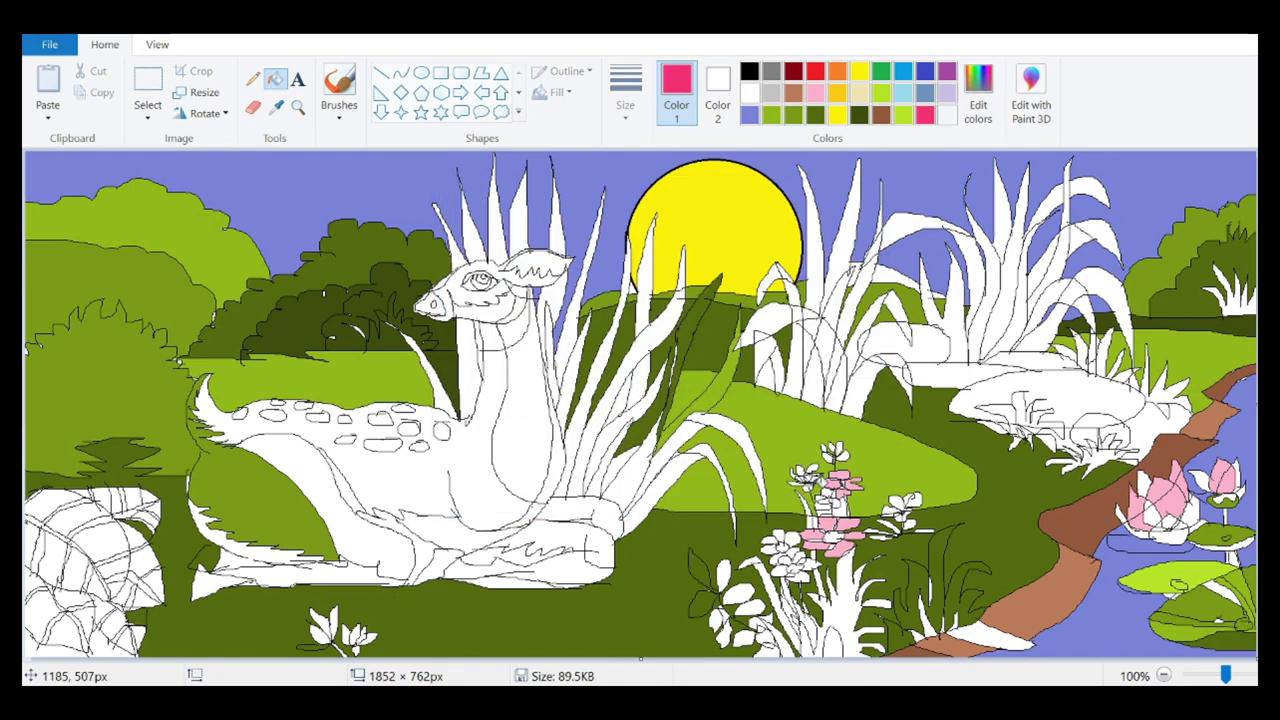
scroll(1018, 497, "up", 1)
scroll(1026, 496, "down", 6)
left_click(644, 568)
left_click(616, 570)
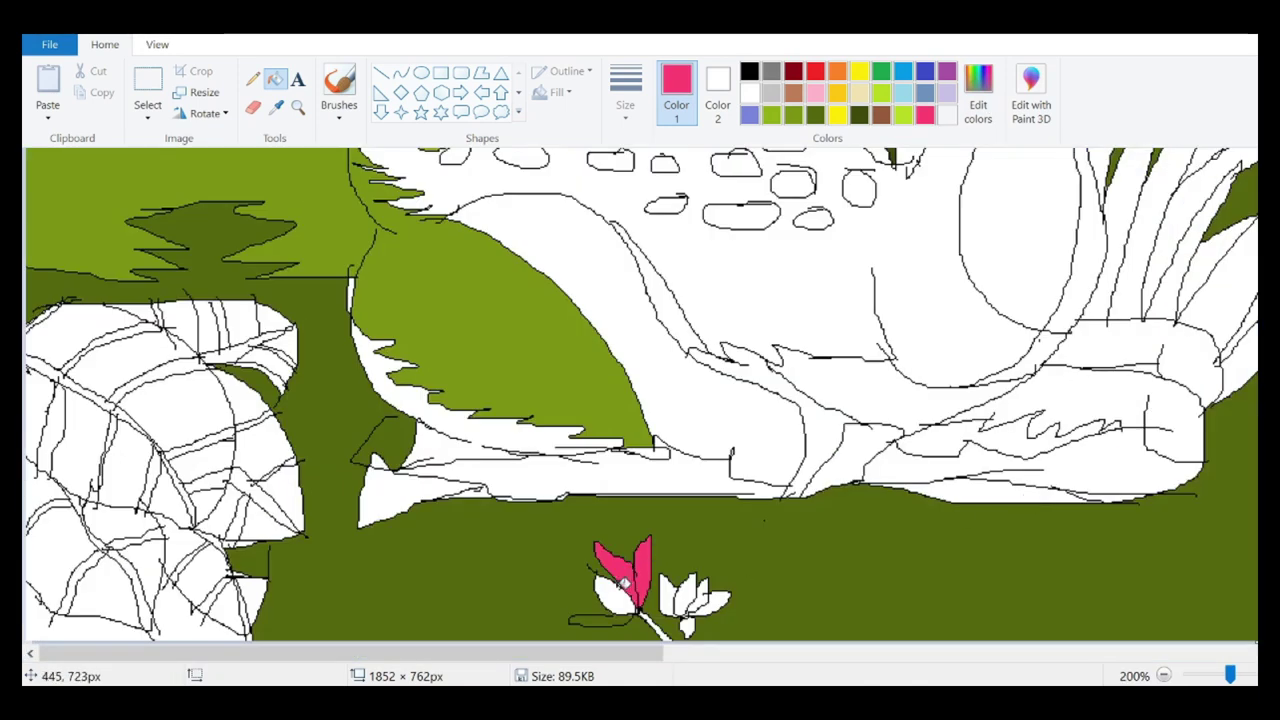
left_click(614, 595)
left_click(686, 597)
left_click(702, 591)
left_click(716, 602)
left_click(670, 597)
left_click(687, 626)
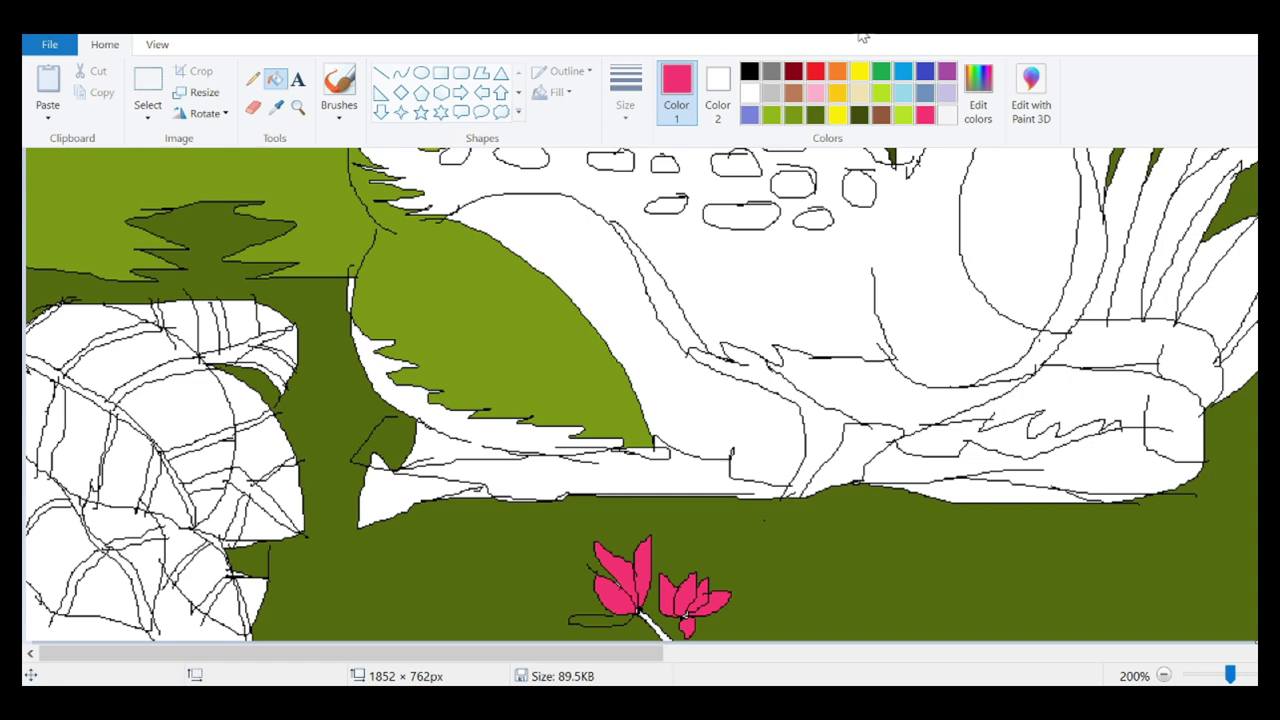
Step: Recolor some inner and side petals of the two small flowers below the fawn with light pink
left_click(816, 93)
left_click(686, 594)
left_click(720, 594)
left_click(708, 606)
left_click(624, 585)
left_click(607, 575)
left_click(709, 595)
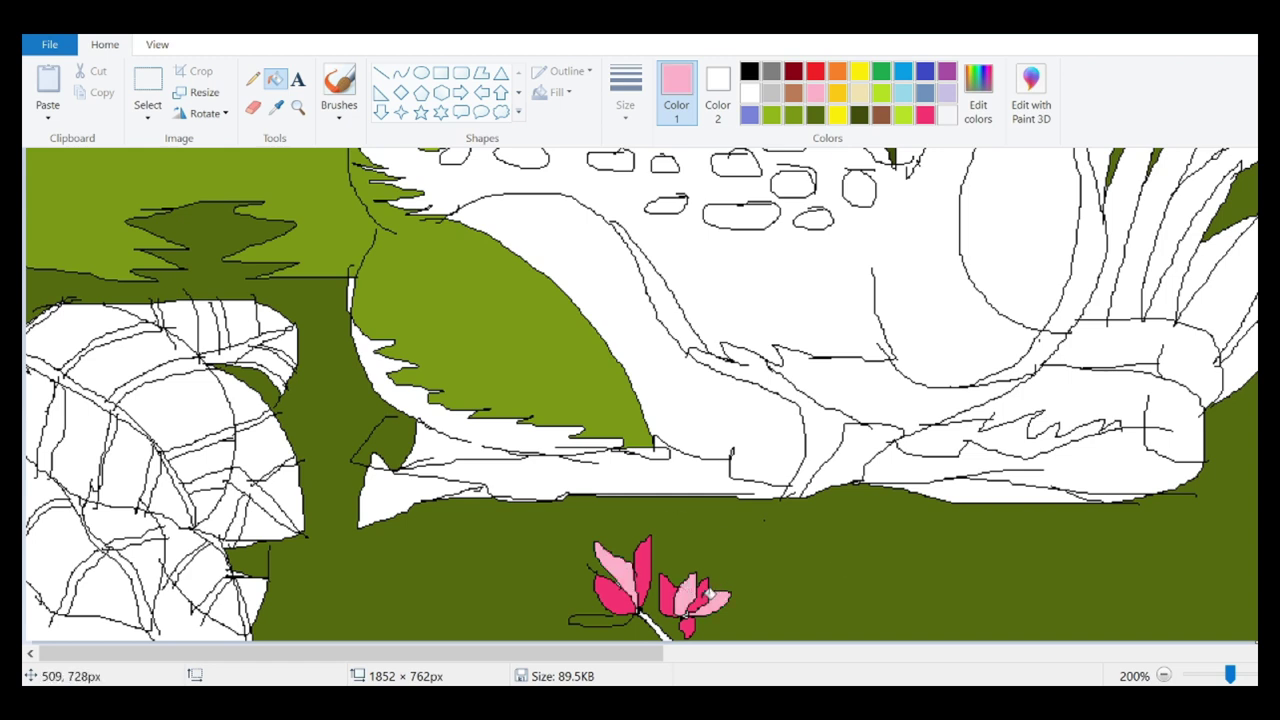
Step: Fill the low outstretched petal of the small flower below the fawn with light pink and its stem with green
left_click(749, 71)
left_click(252, 78)
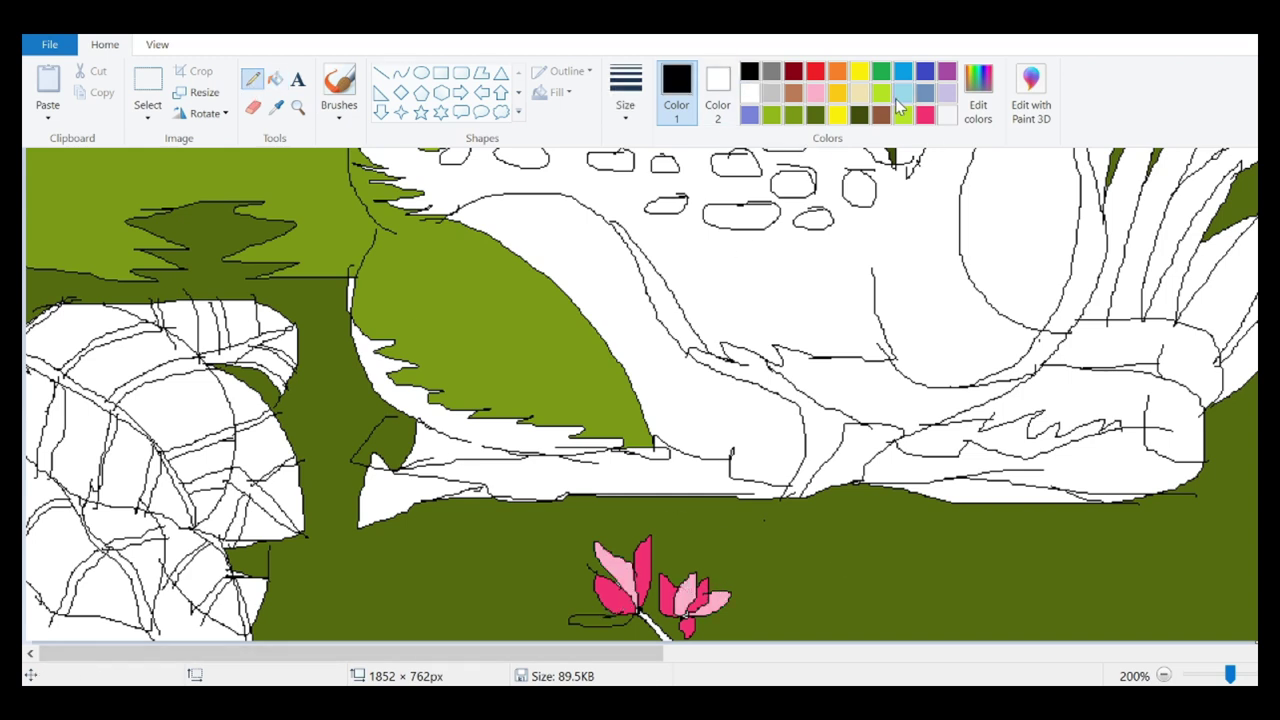
left_click(815, 92)
left_click(275, 78)
left_click(600, 619)
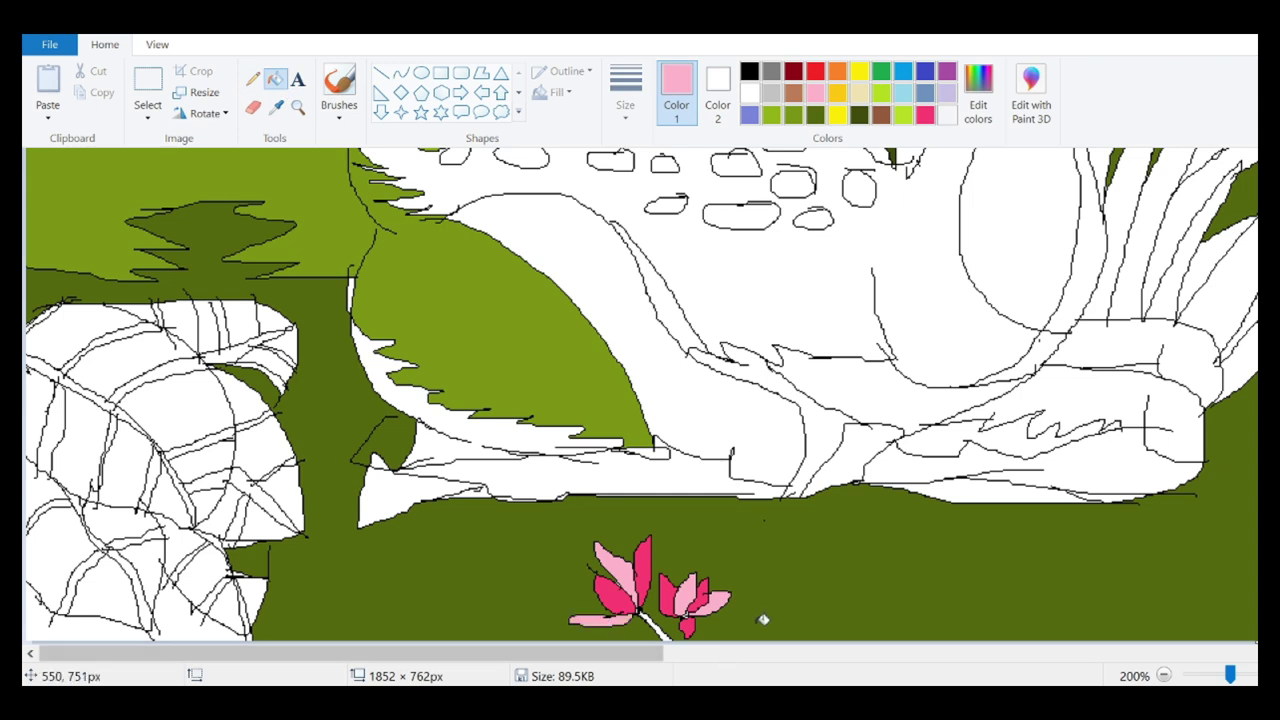
left_click(881, 71)
left_click(658, 630)
Step: Fill the spiky bush behind the fawn's tail with the custom very dark olive green
left_click(749, 71)
left_click(252, 78)
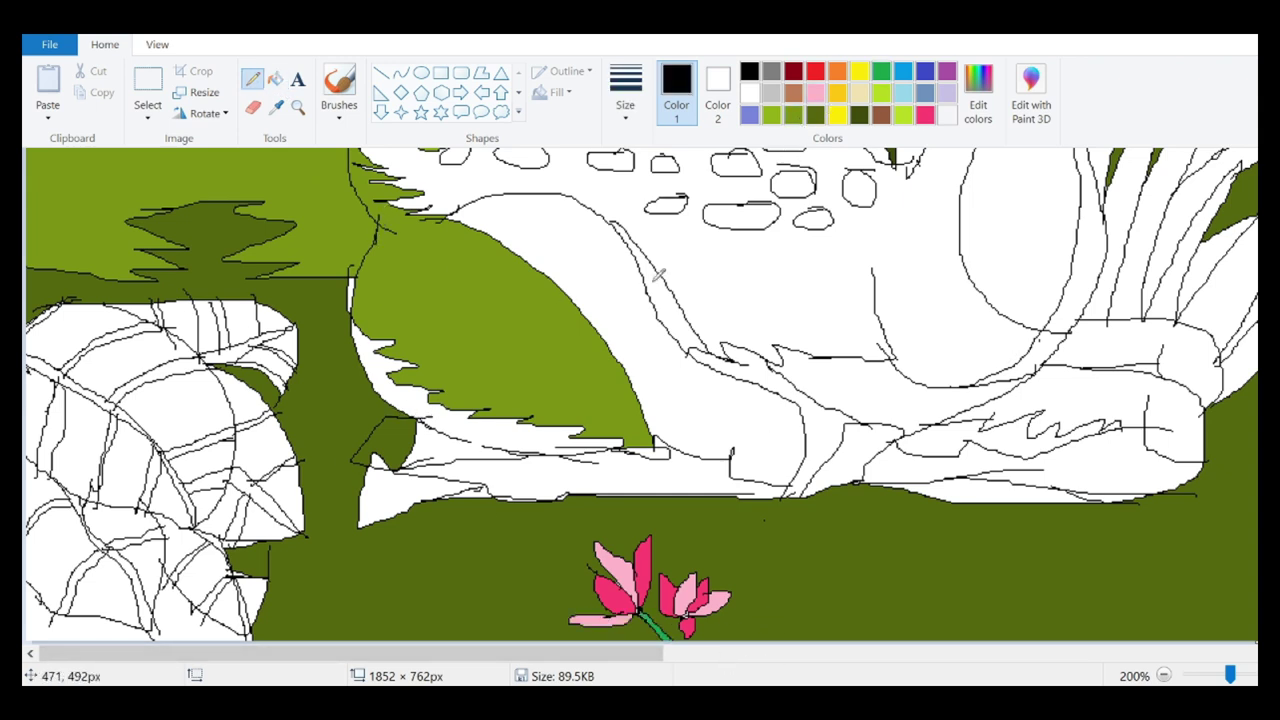
scroll(921, 475, "up", 3)
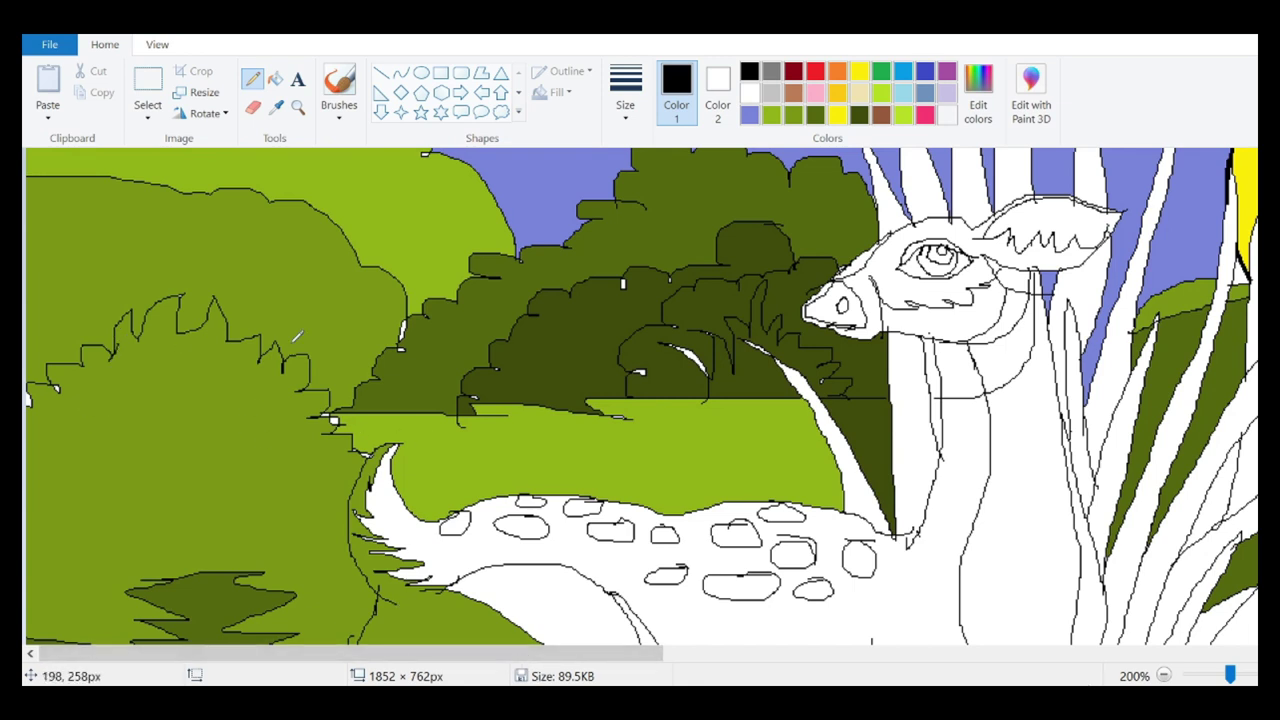
left_click(859, 114)
left_click(275, 79)
left_click(250, 480)
scroll(405, 444, "down", 2)
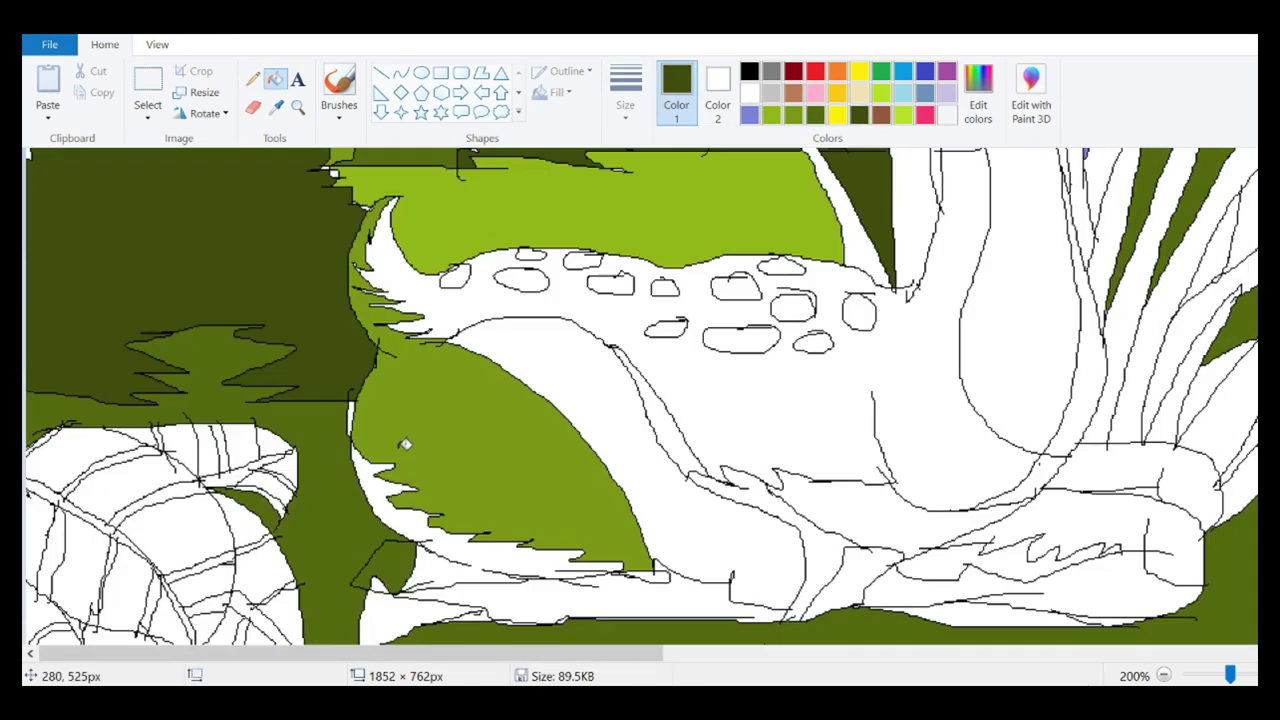
scroll(436, 462, "down", 1, "ctrl")
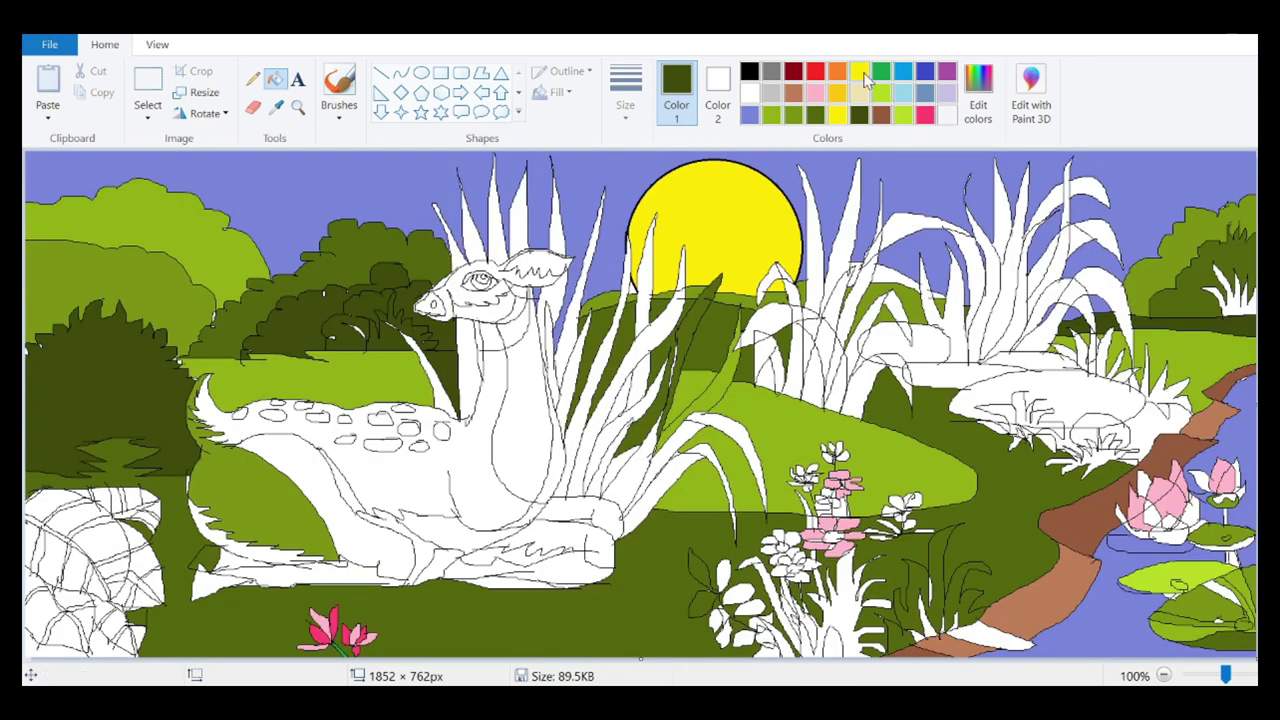
Step: Fill the strip below the reeds and the small stone with dark brown, and the ground behind the stone with very dark olive green
left_click(881, 114)
left_click(961, 378)
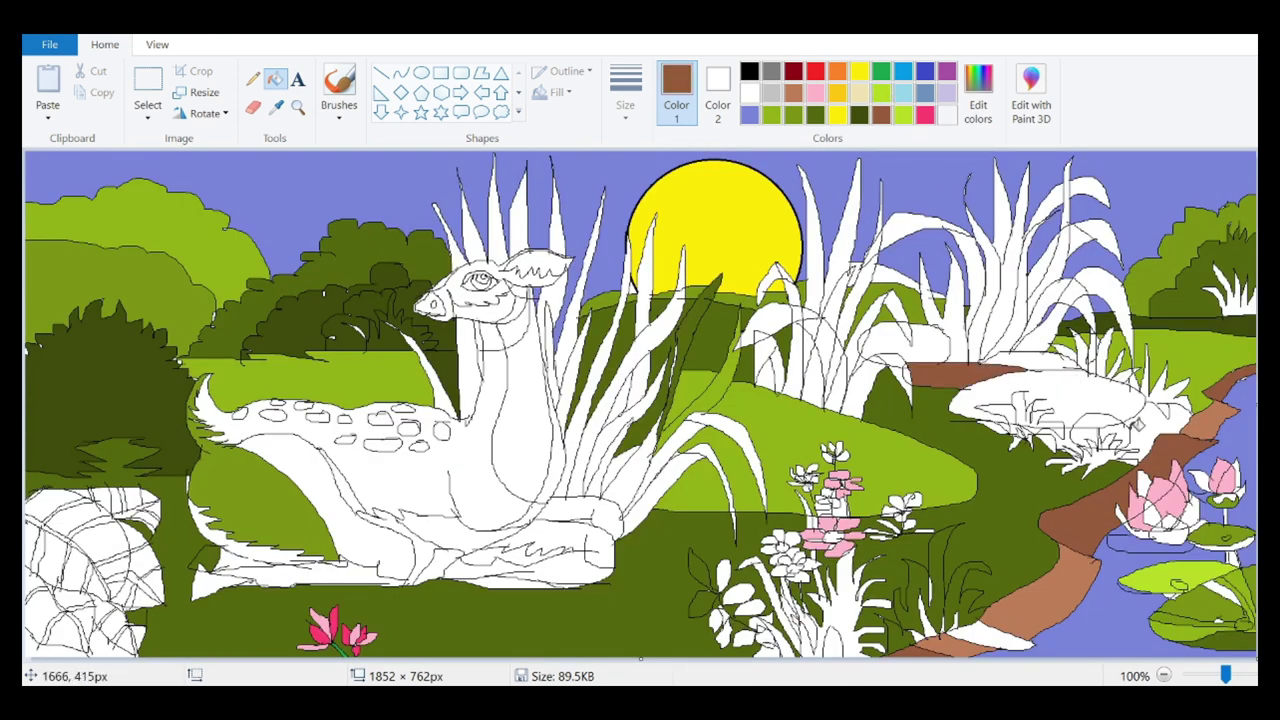
left_click(1100, 422)
left_click(815, 114)
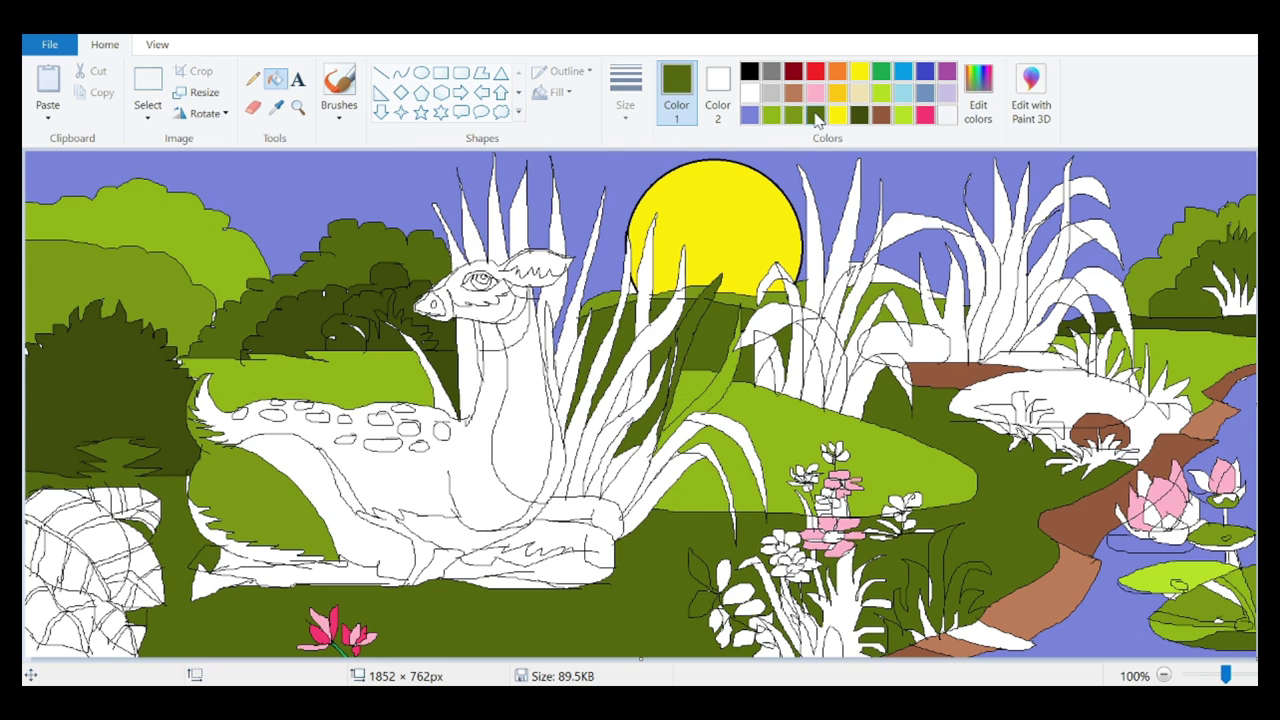
left_click(859, 114)
left_click(1110, 436)
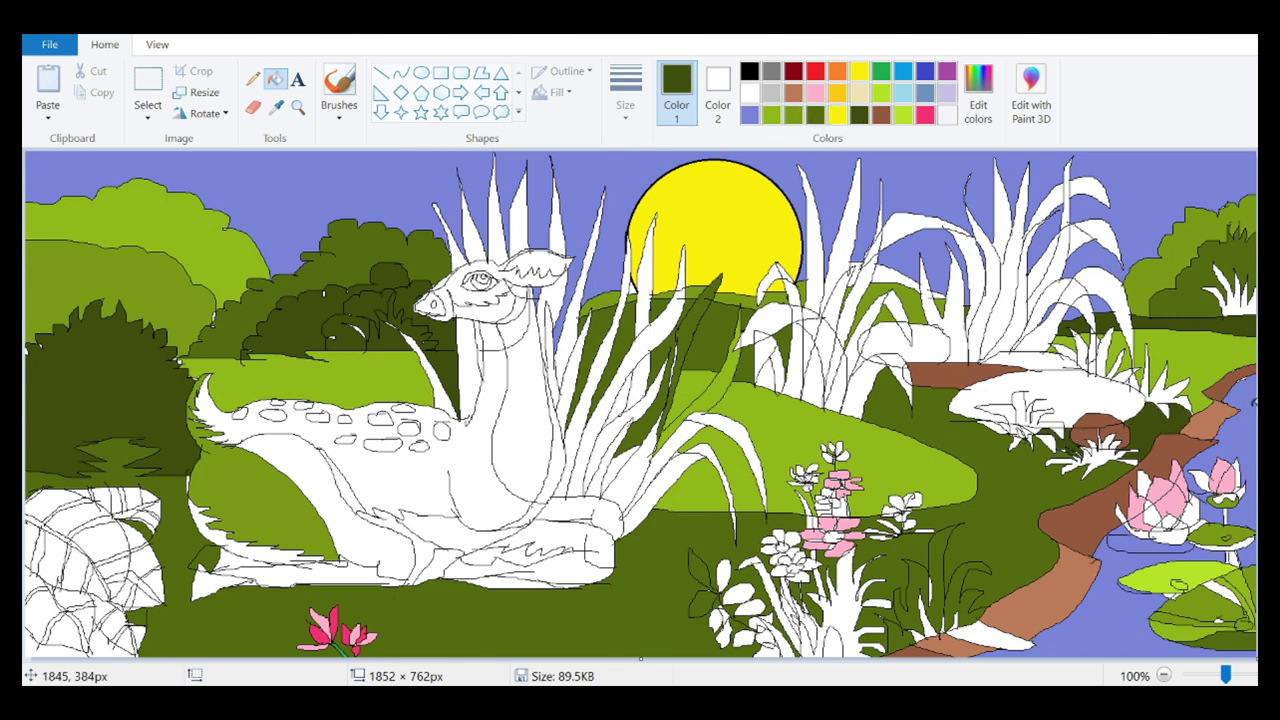
Step: Fill the blades of the two grass tufts beside the right-hand reeds with standard green
left_click(881, 71)
left_click(1104, 355)
left_click(1120, 364)
left_click(1122, 372)
left_click(1094, 366)
left_click(1086, 358)
left_click(1072, 355)
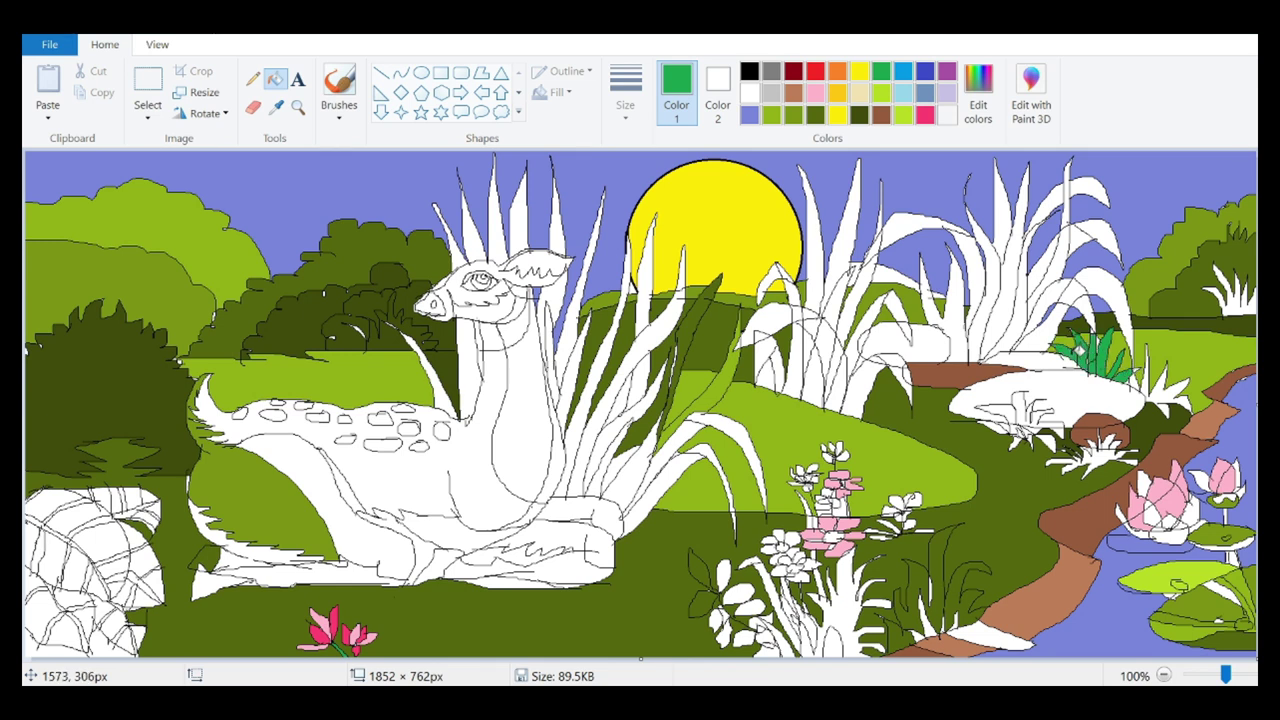
left_click(1080, 352)
left_click(1168, 388)
Step: Fill several blades of the two reed clumps to the right of the sun with the same standard green
left_click(1016, 308)
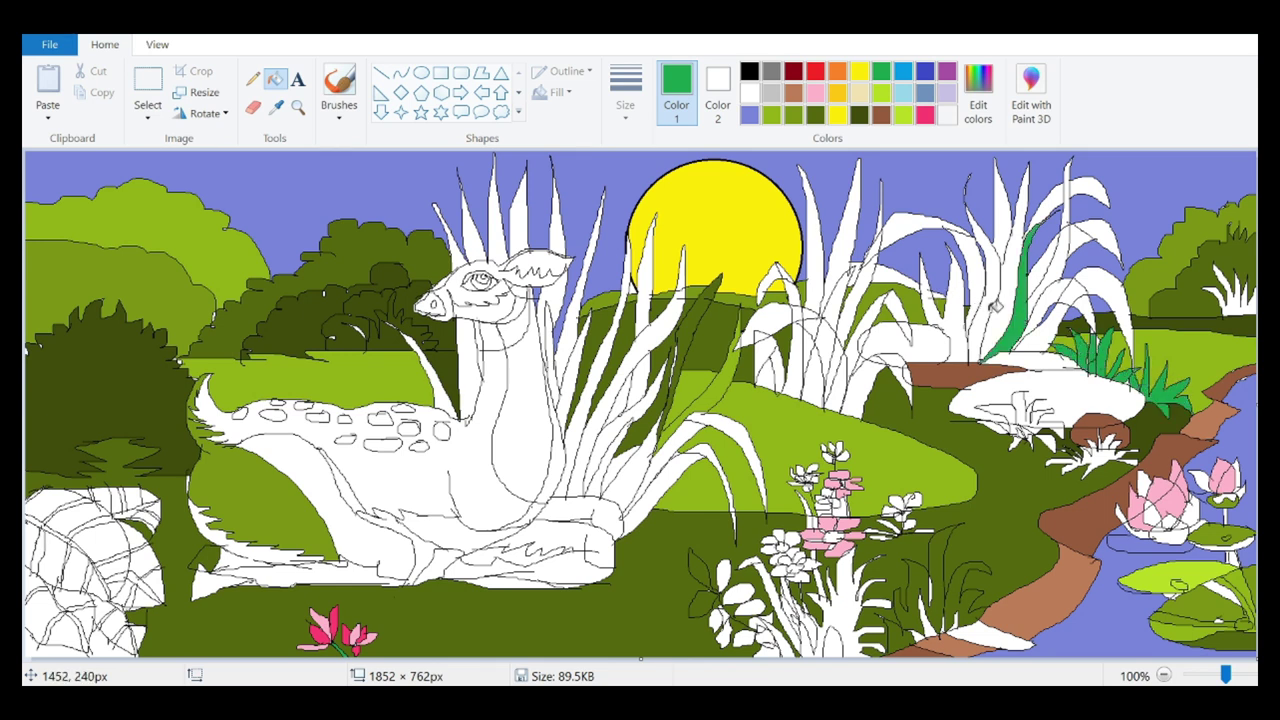
left_click(984, 292)
left_click(960, 308)
left_click(852, 305)
left_click(820, 255)
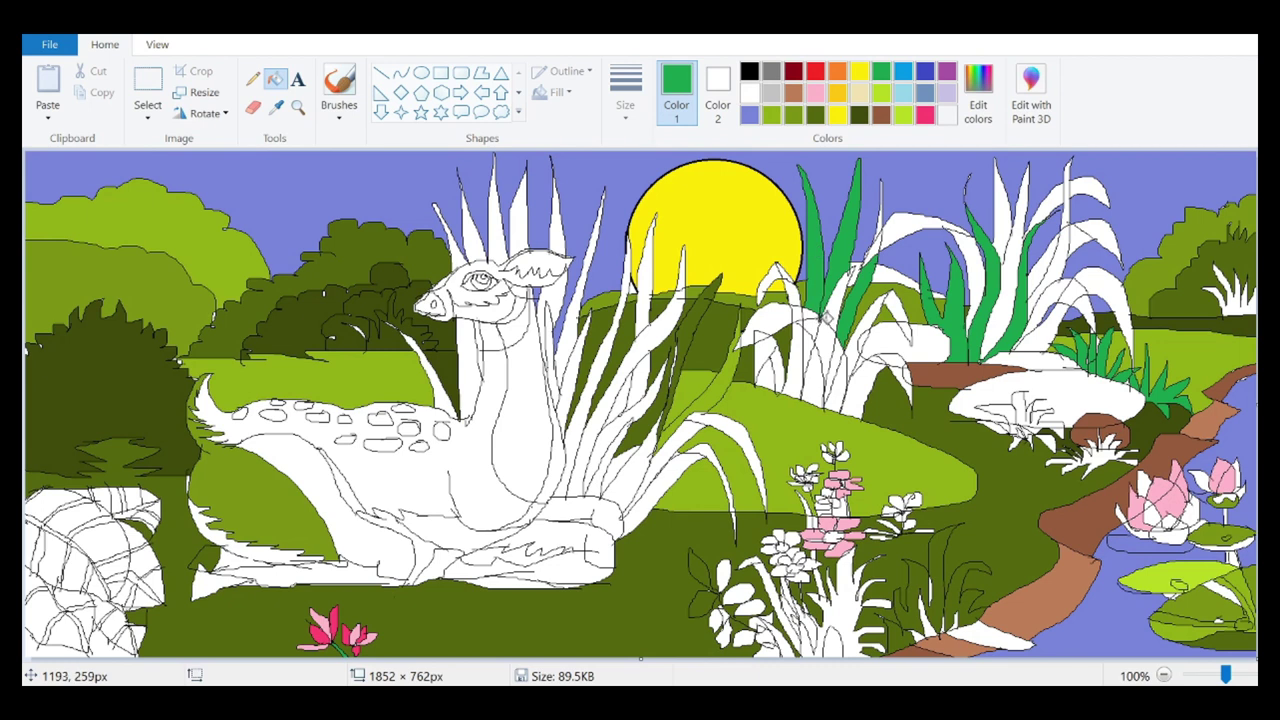
left_click(806, 348)
left_click(783, 272)
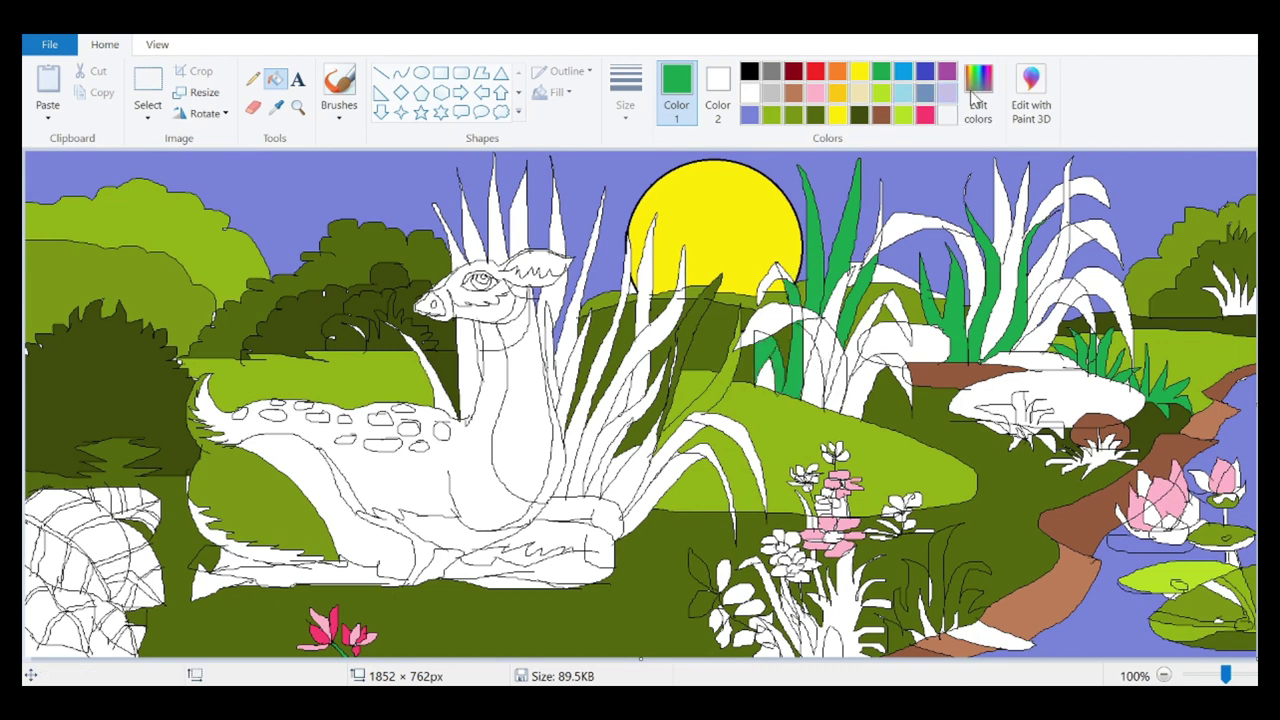
Step: Mix a dark green and fill several lower blades of the reed clump nearest the sun, undoing one misplaced fill
left_click(978, 95)
left_click(476, 494)
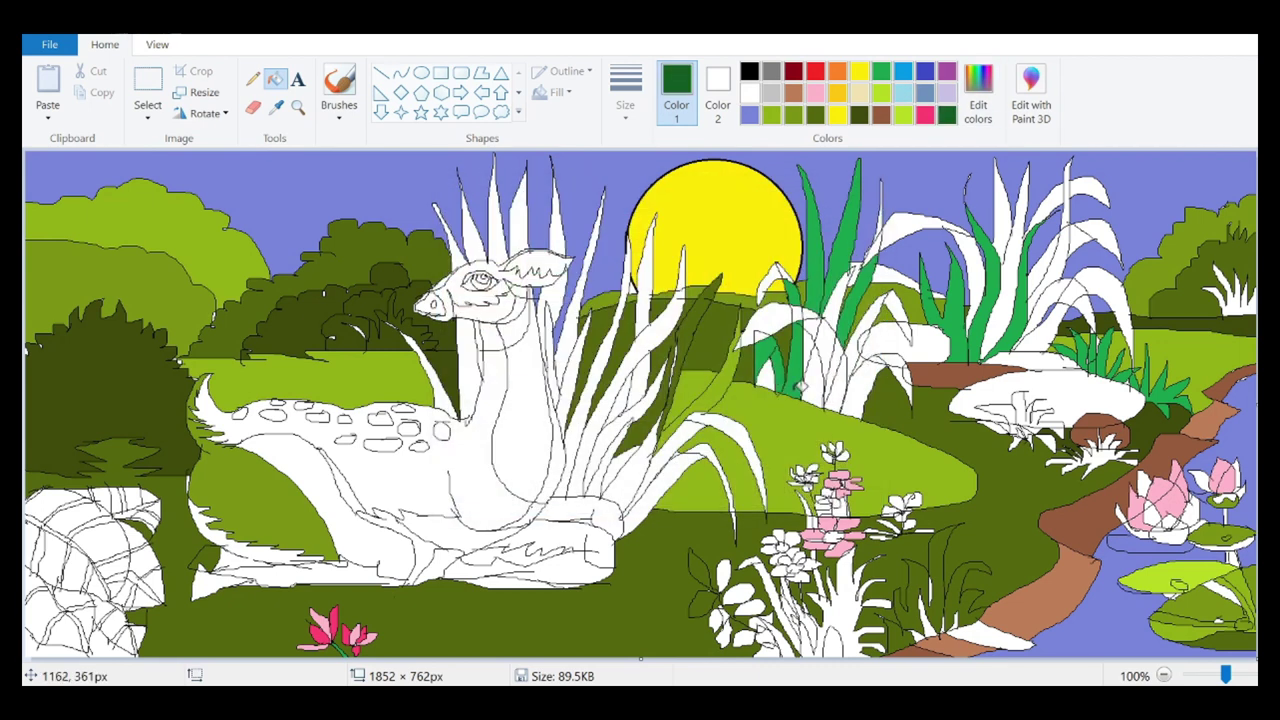
left_click(814, 367)
left_click(842, 338)
left_click(838, 356)
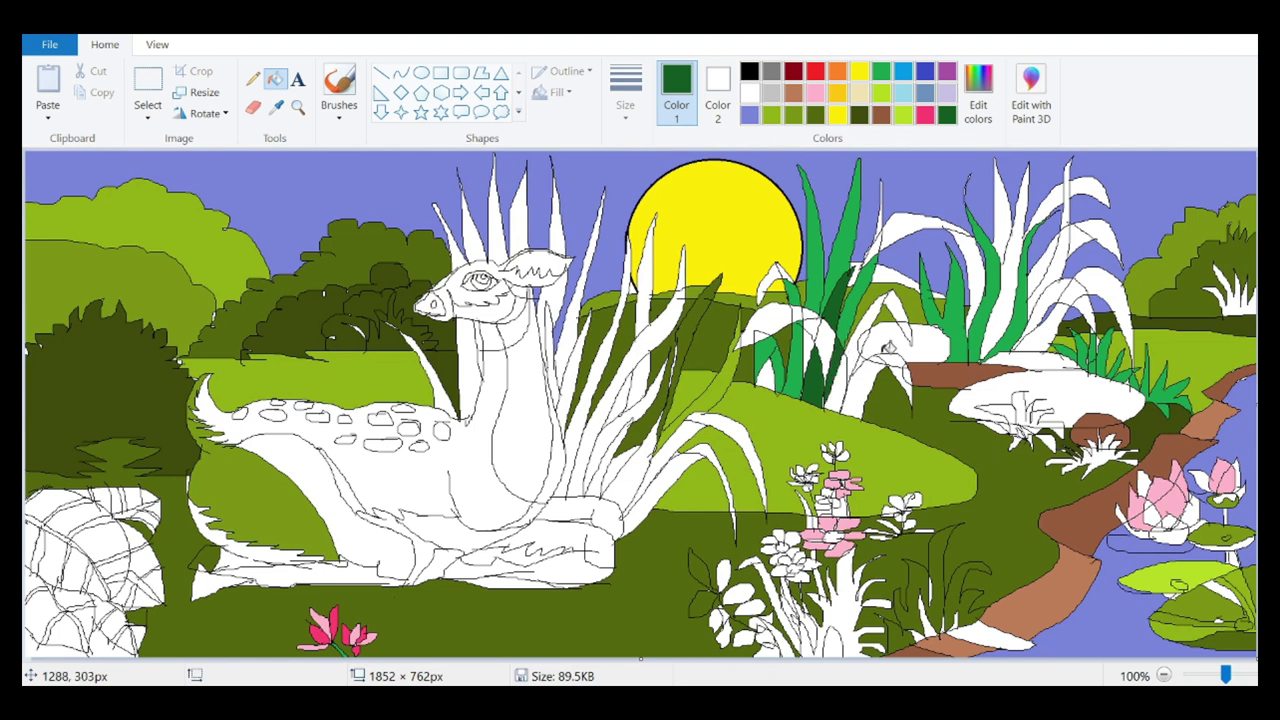
key("ctrl+z")
left_click(877, 318)
left_click(879, 364)
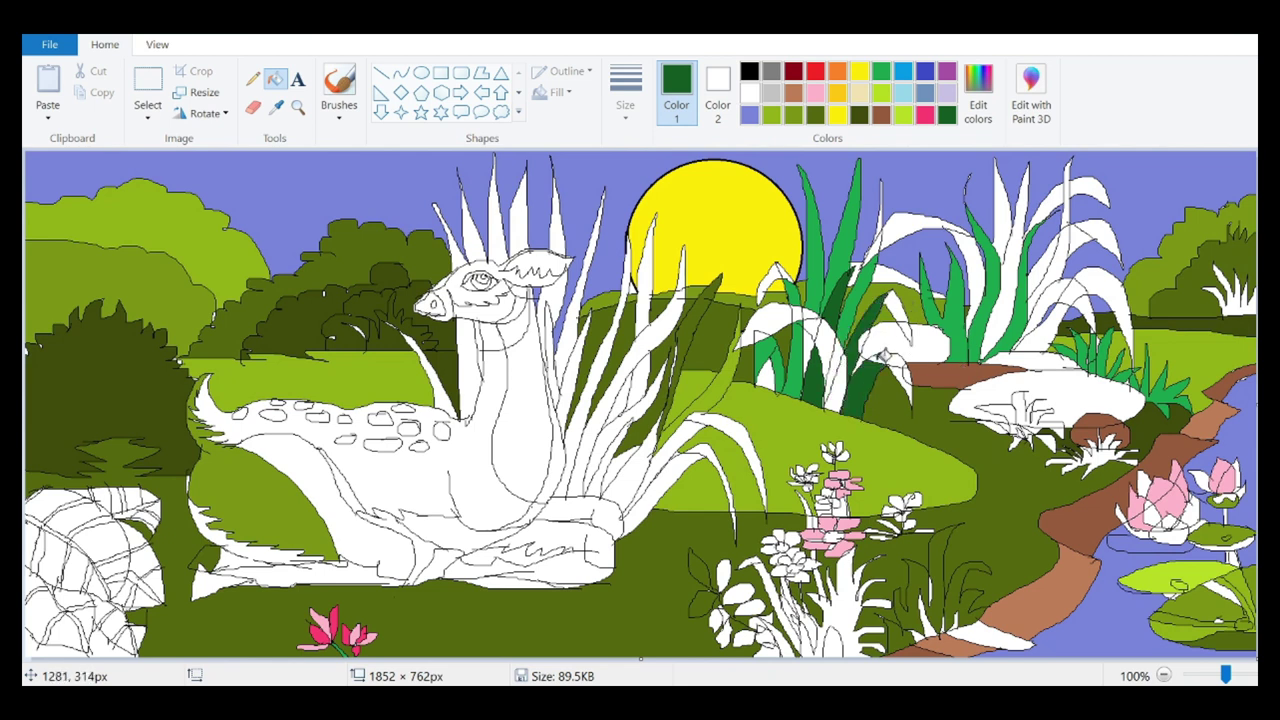
Step: Fill the drooping and inner blades of the far-right reed clump with dark green and its arching leaf with standard green
left_click(1048, 326)
left_click(1088, 292)
left_click(1045, 262)
left_click(1075, 240)
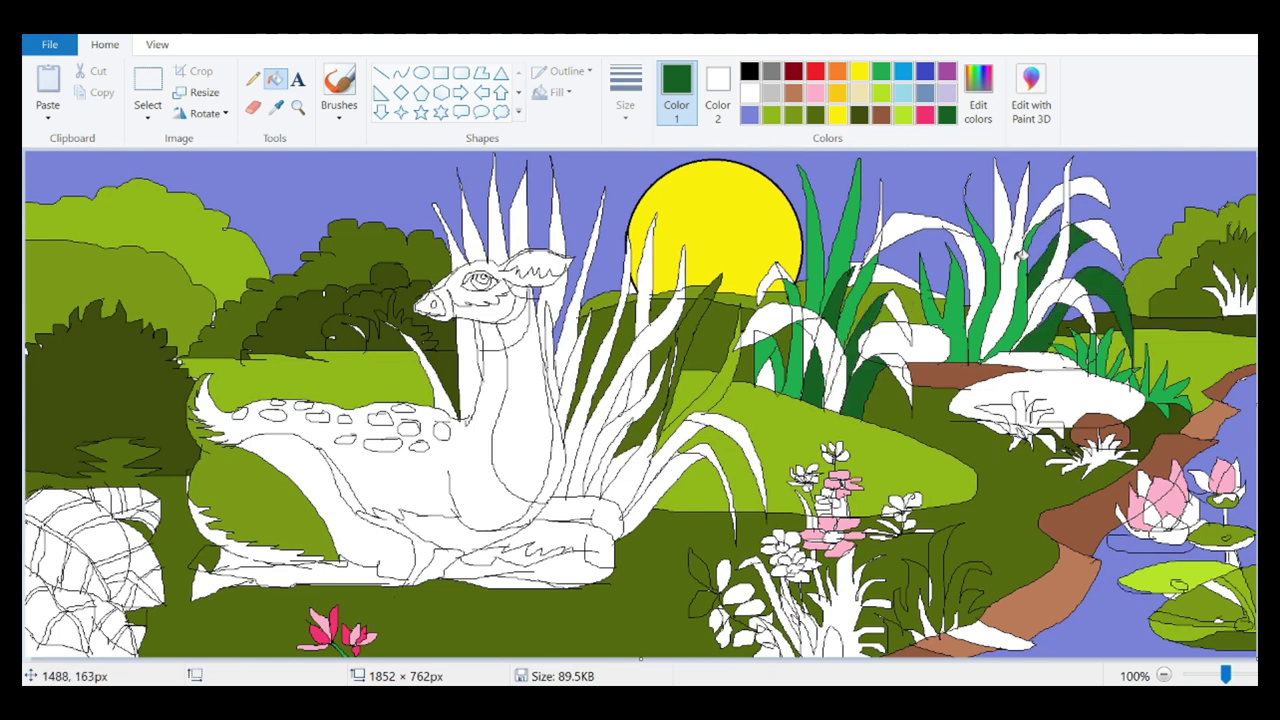
left_click(1015, 255)
left_click(978, 246)
left_click(881, 72)
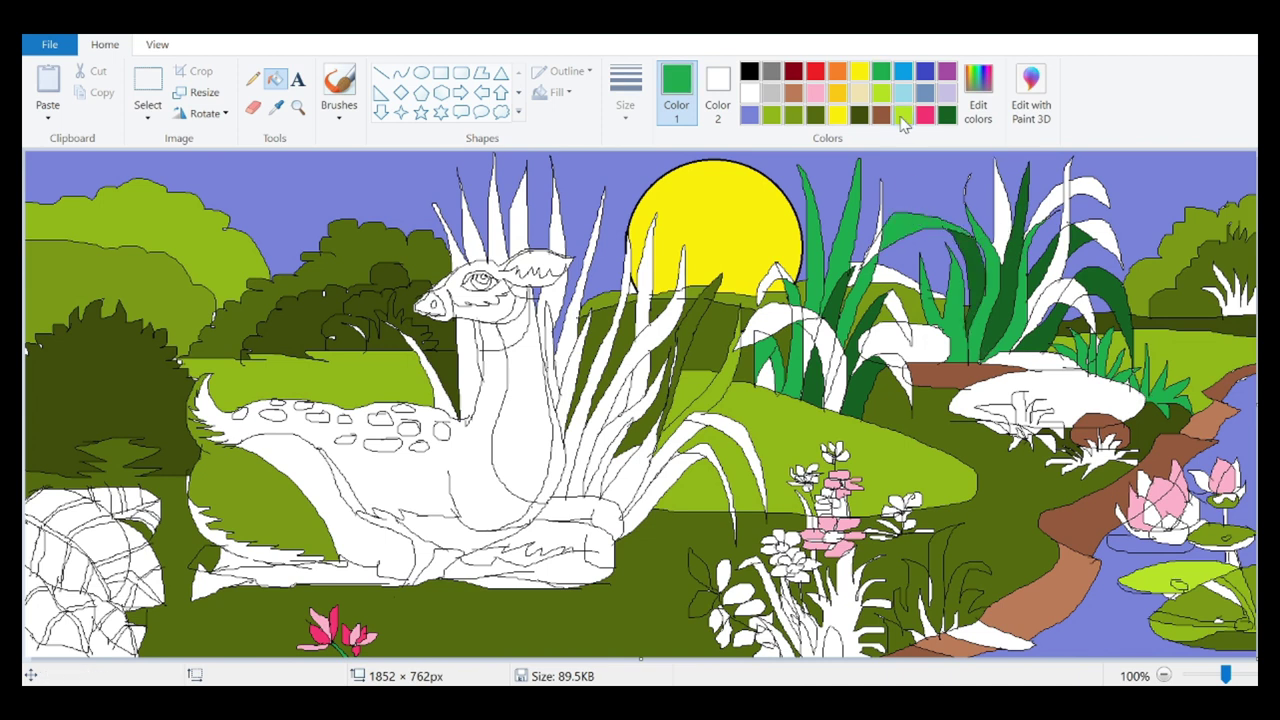
Step: Mix a medium green (red 66, green 170, blue 40) and fill the arching blades of the far-right reed clump
left_click(978, 95)
left_click(713, 274)
left_click(717, 288)
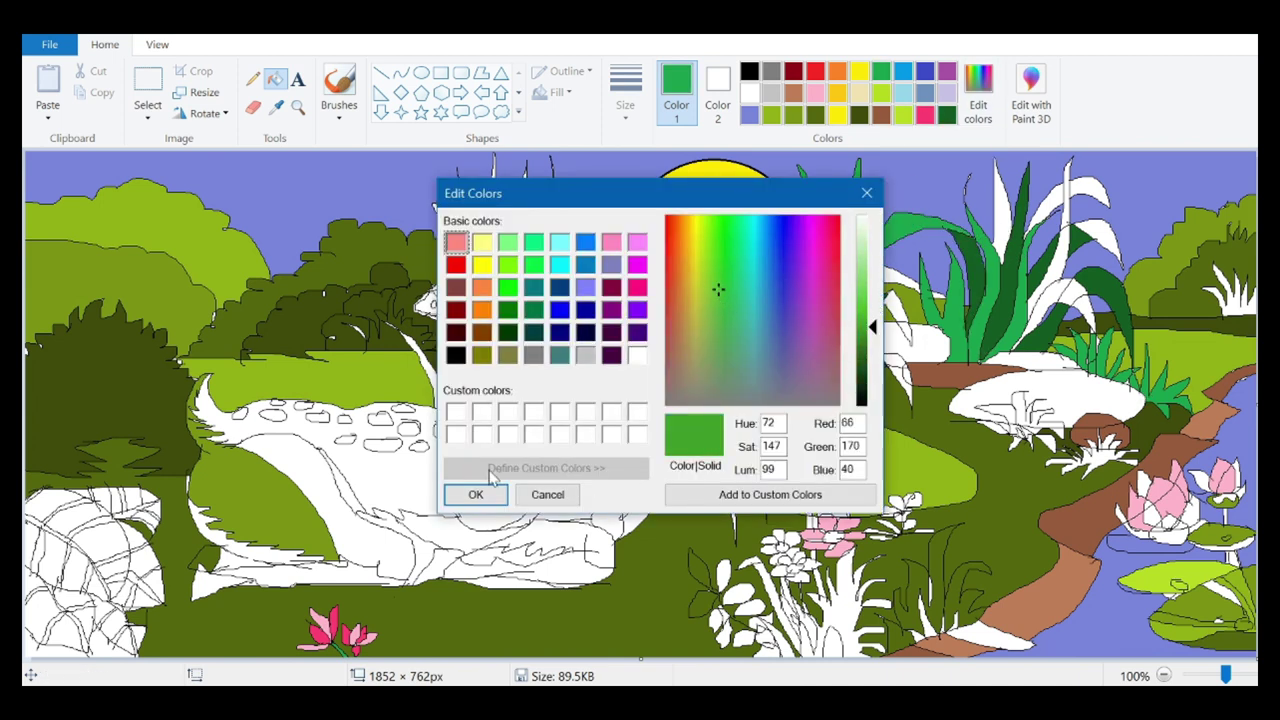
left_click(476, 494)
left_click(1002, 220)
left_click(1090, 187)
left_click(1049, 205)
left_click(1080, 216)
left_click(1064, 288)
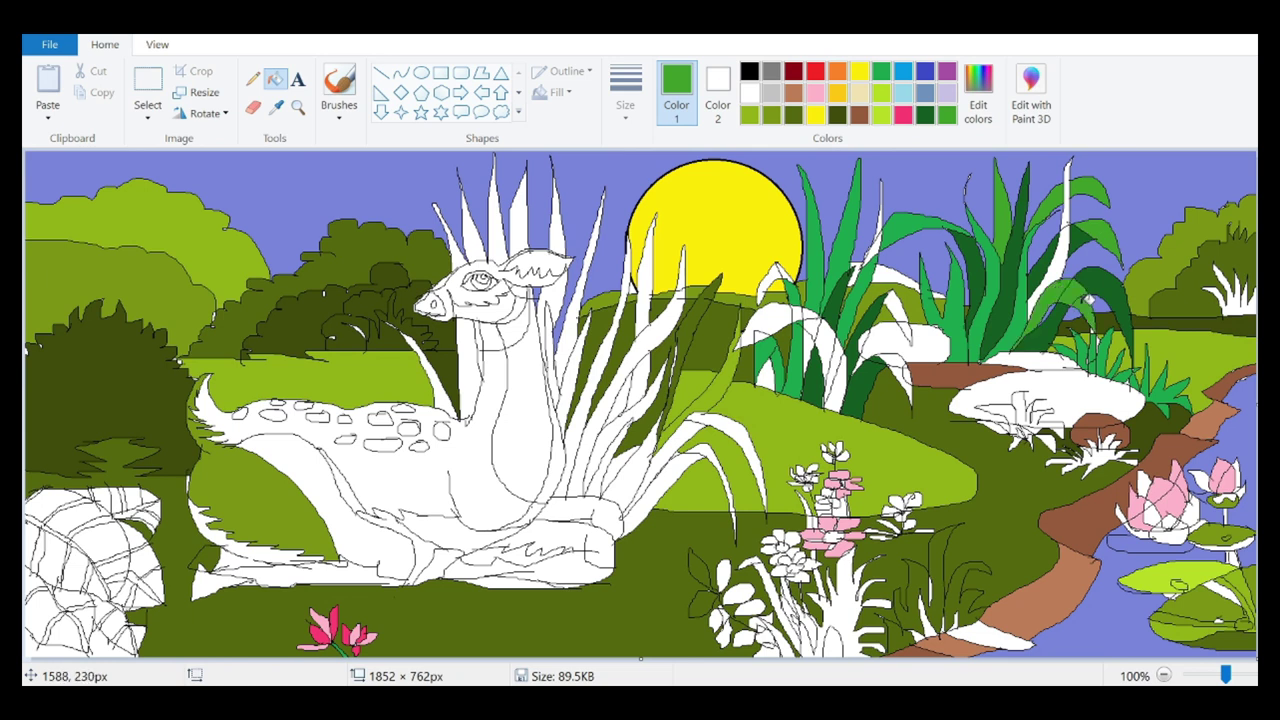
Step: Fill the thin upright blade and drooping leaves of the reed clump nearest the sun with medium and standard green
left_click(880, 232)
left_click(875, 248)
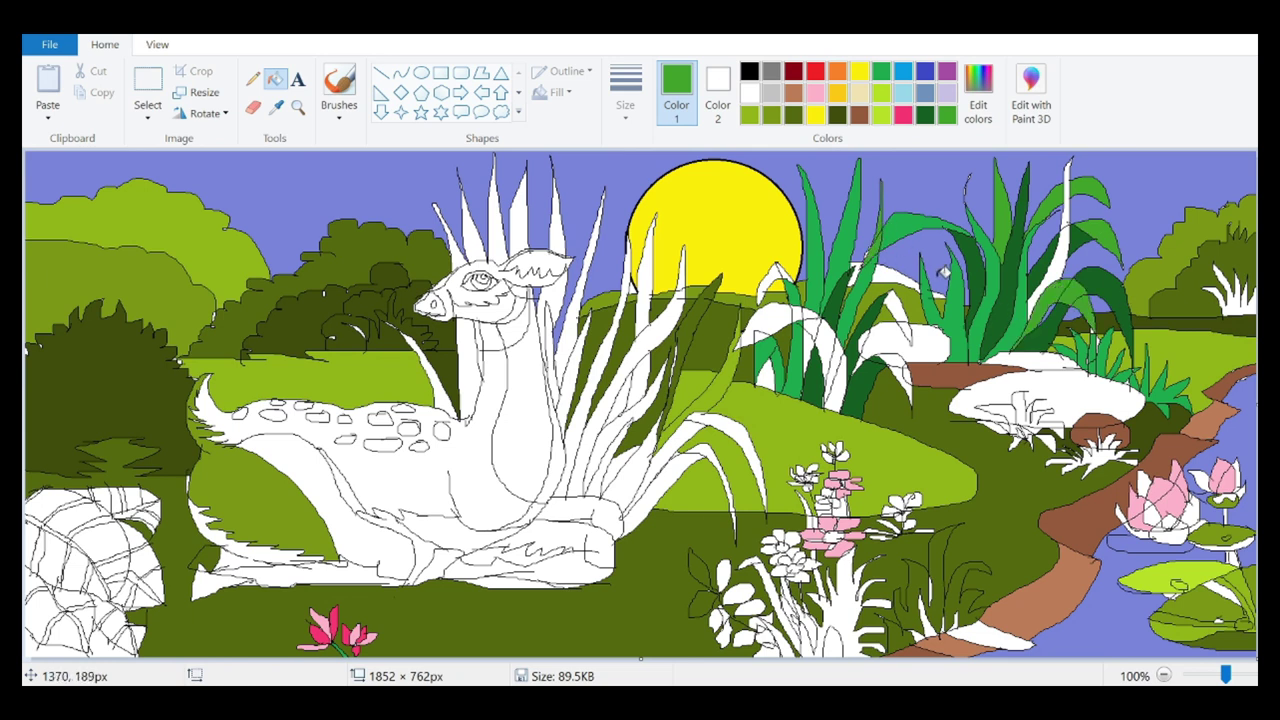
left_click(777, 284)
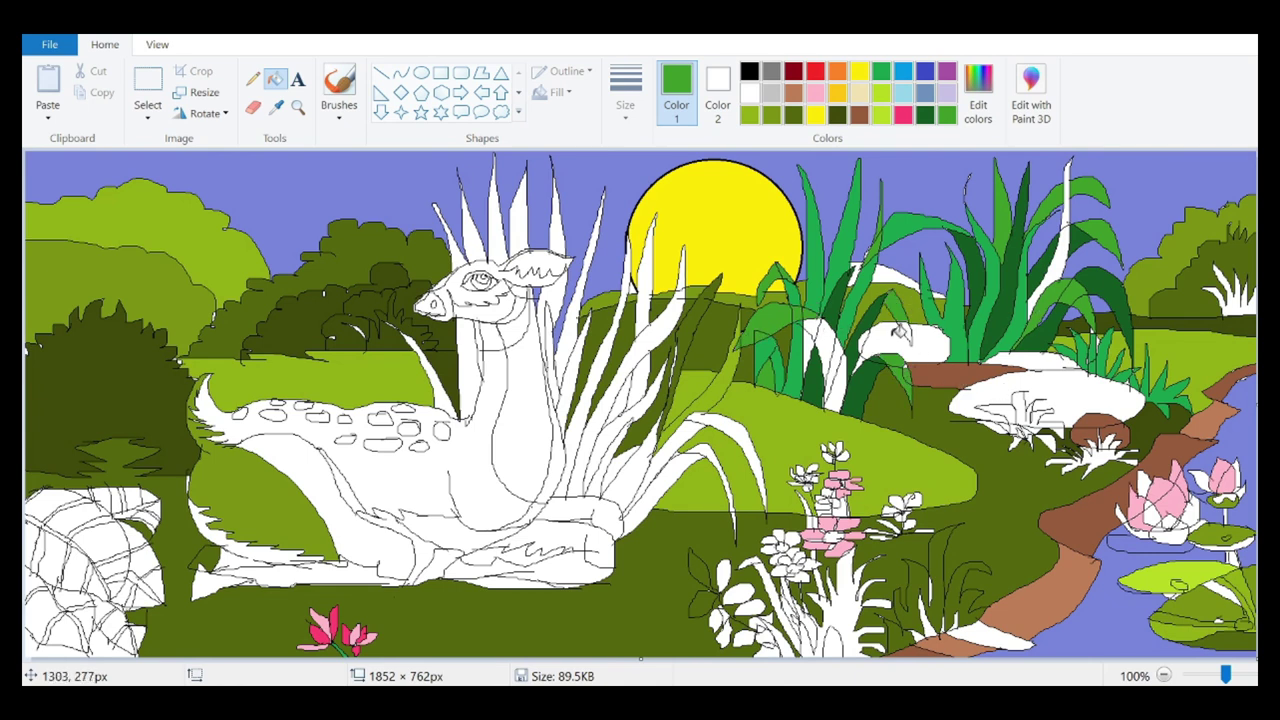
Step: Mix a darker green (red 18, green 80, blue 26) and fill the remaining lower blades of the reed clump nearest the sun
left_click(925, 115)
left_click(817, 329)
left_click(978, 95)
left_click(868, 370)
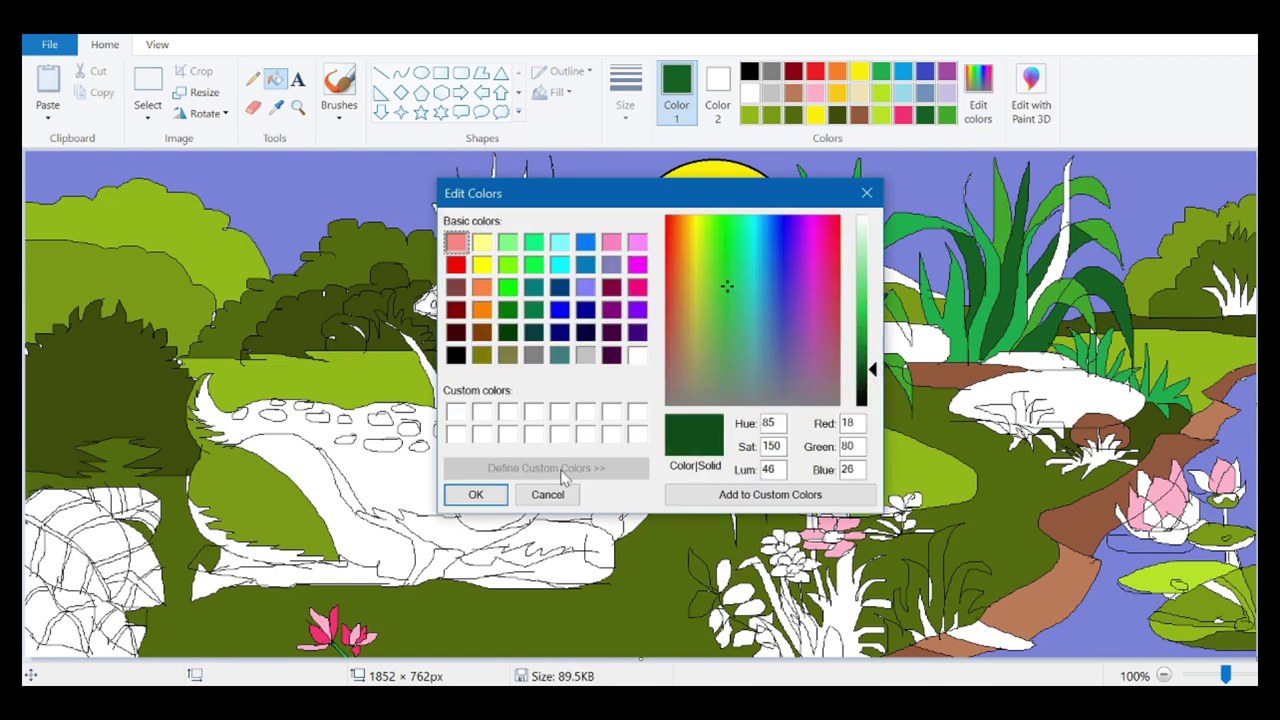
left_click(476, 495)
left_click(817, 326)
left_click(846, 396)
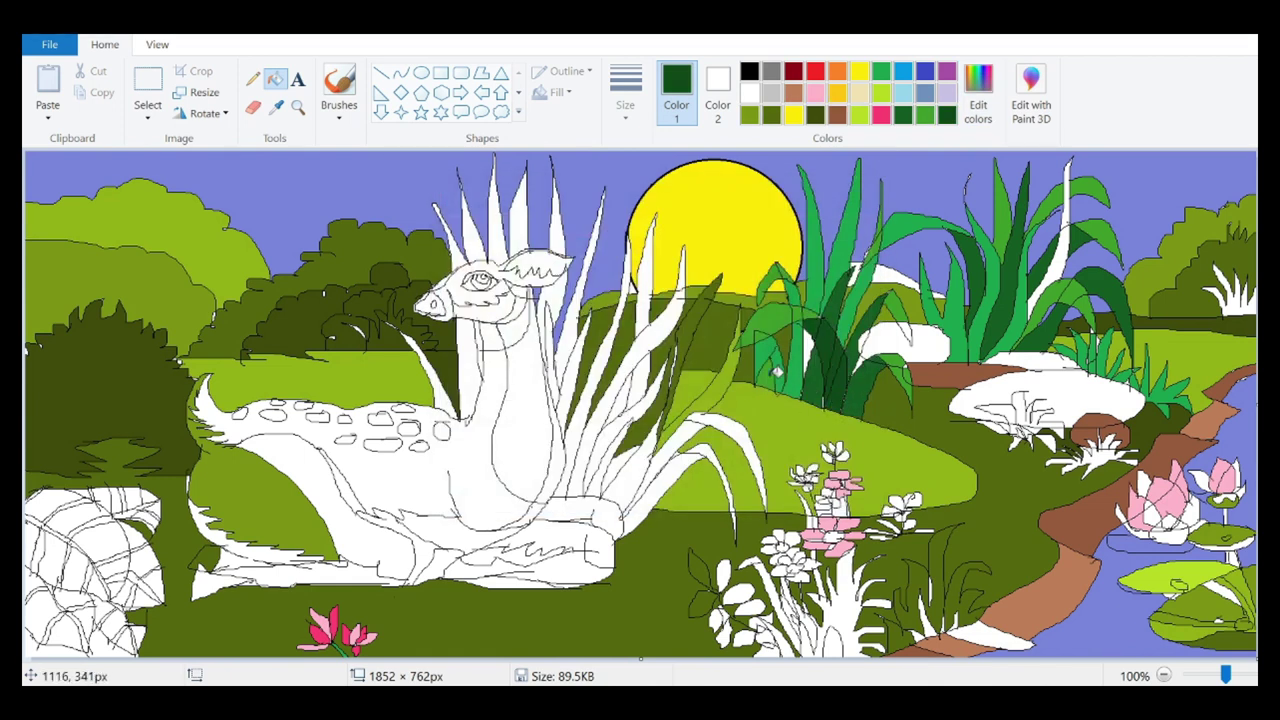
Step: Fill the last tall far-right reed and the grass tufts by the stones, right bush and fawn's muzzle with the darker green
left_click(1068, 264)
left_click(1073, 205)
left_click(1004, 414)
left_click(1025, 407)
left_click(1003, 429)
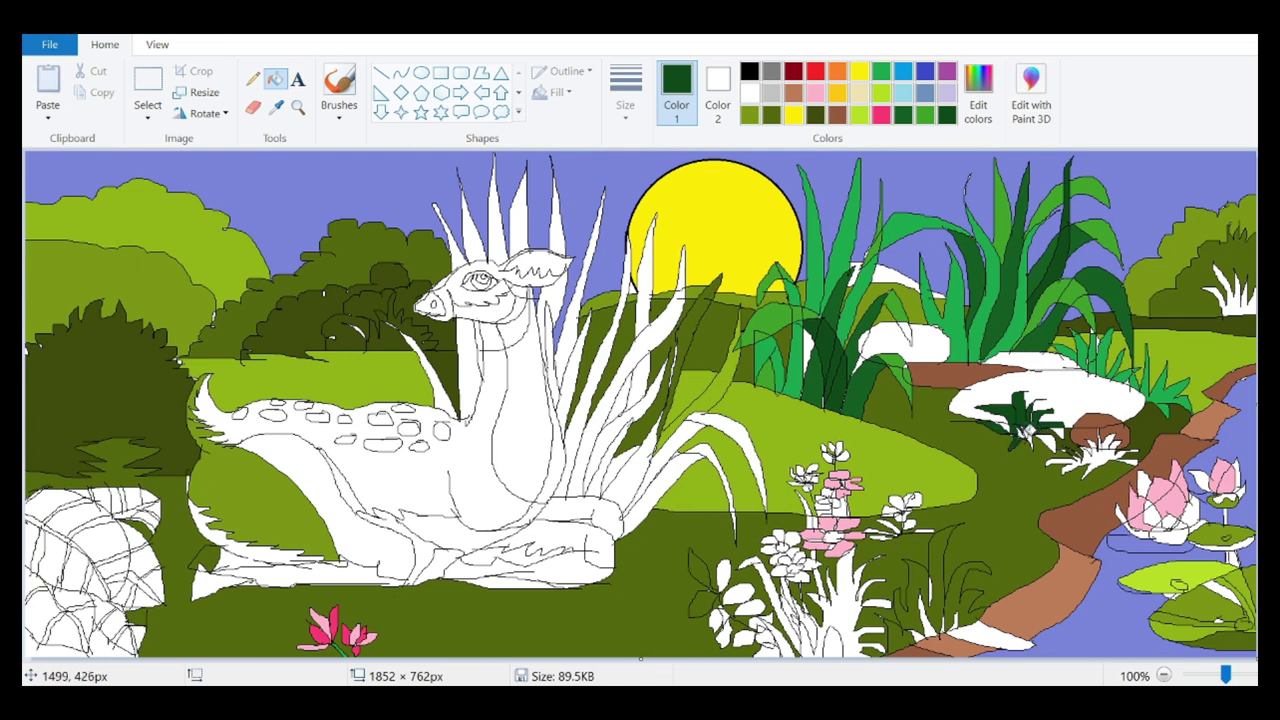
left_click(1100, 447)
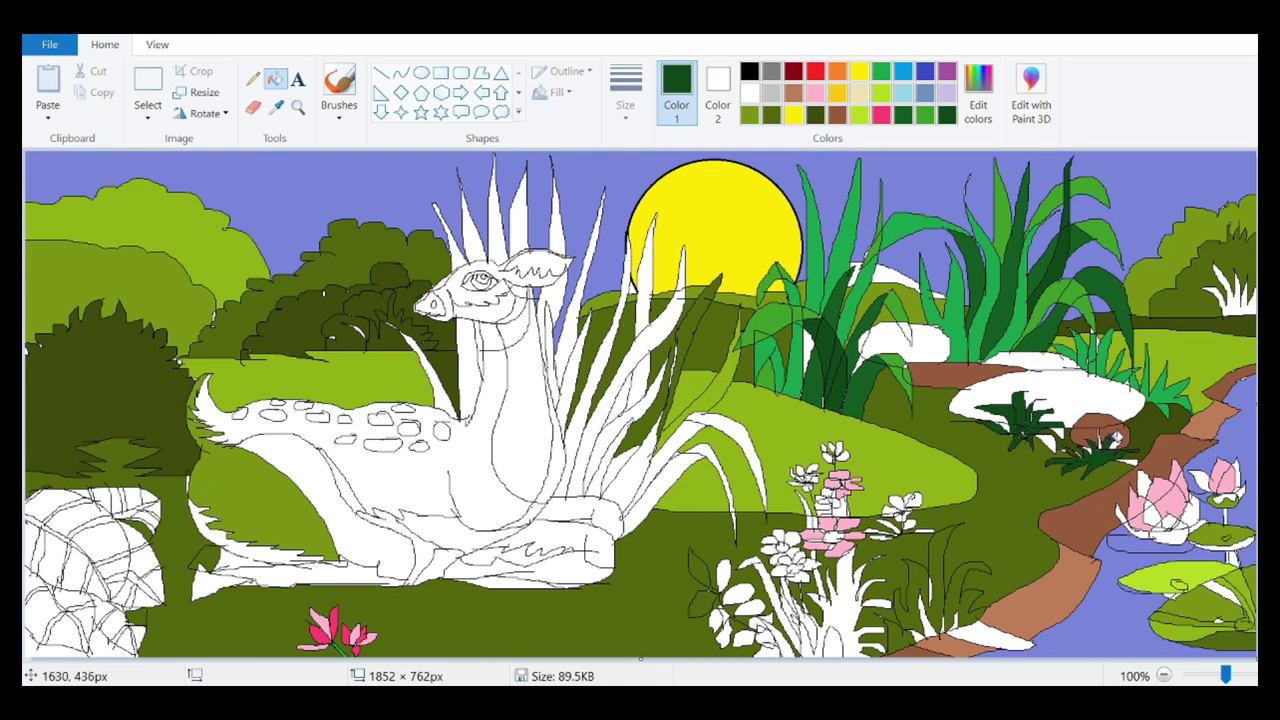
left_click(1230, 292)
left_click(405, 342)
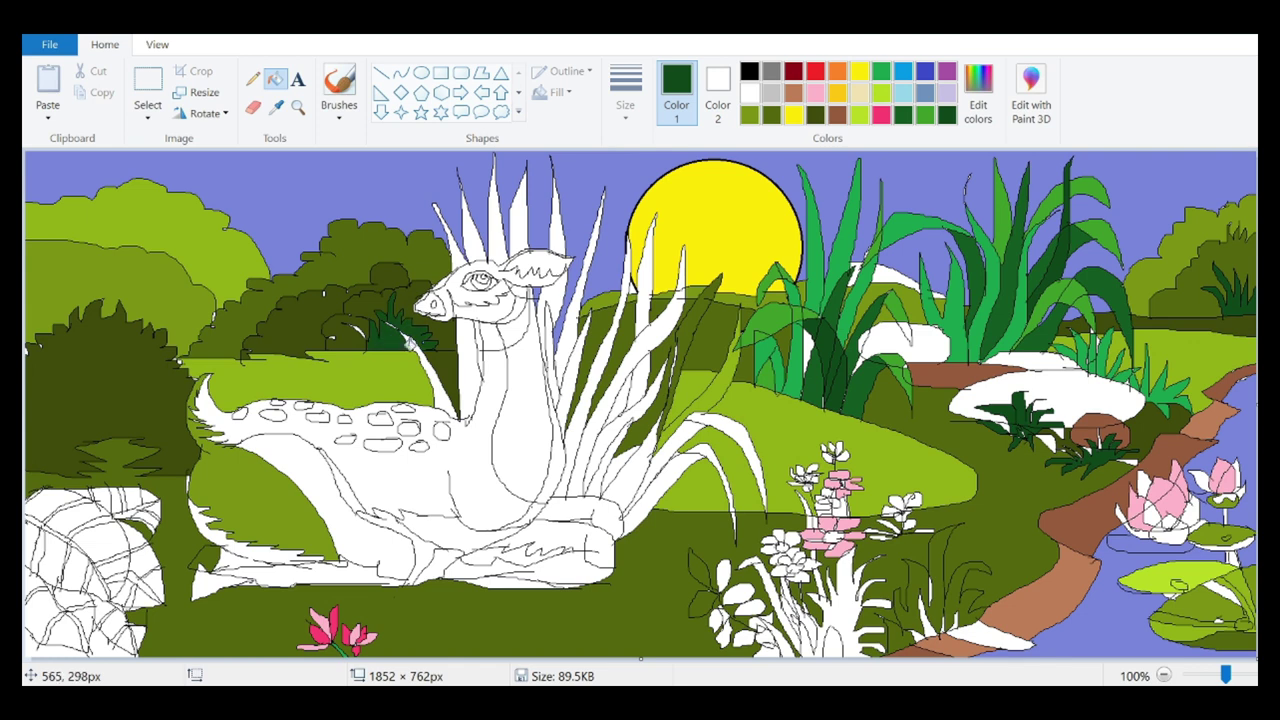
Step: Color the small bush behind the fawn's muzzle with a dark green mixed from the medium green
left_click(925, 115)
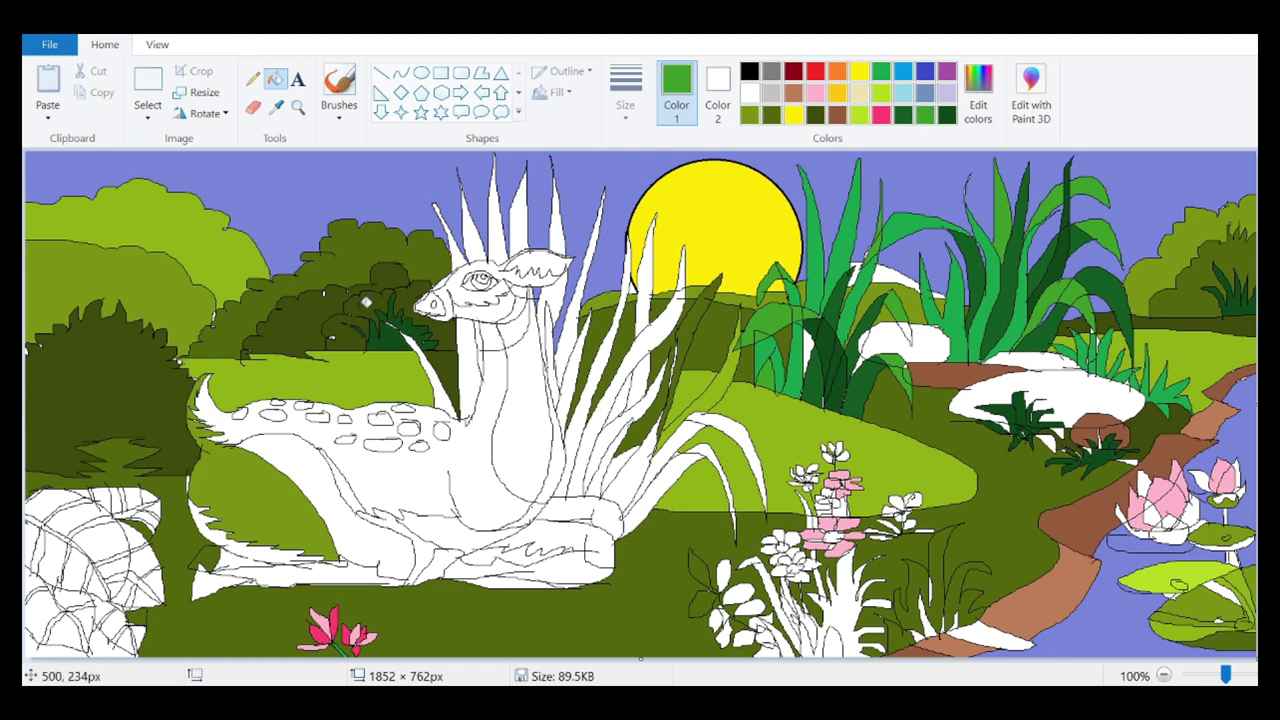
left_click(364, 304)
left_click(978, 100)
left_click(870, 352)
left_click_drag(870, 352, 870, 363)
left_click(476, 495)
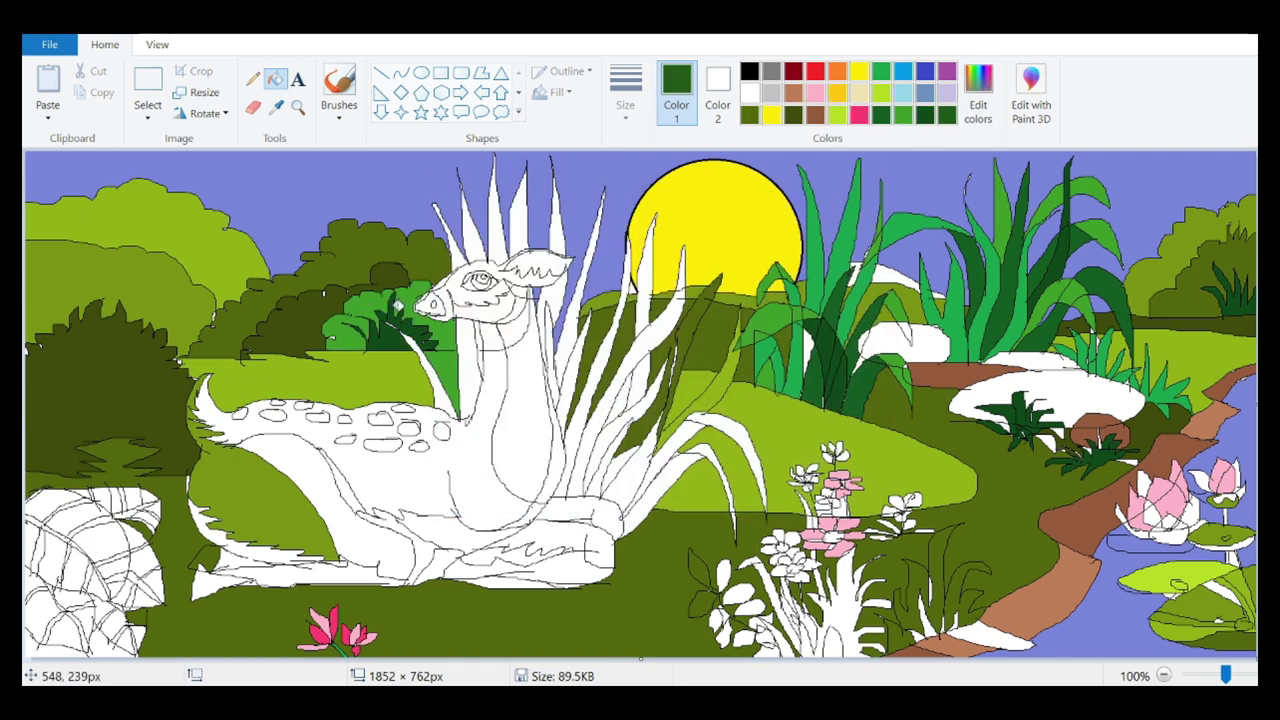
left_click(398, 306)
Step: Fill the main segments of the large veined leaf in the lower-left corner of the picture with the mixed dark green
left_click(87, 510)
left_click(41, 501)
left_click(107, 552)
left_click(108, 574)
left_click(90, 582)
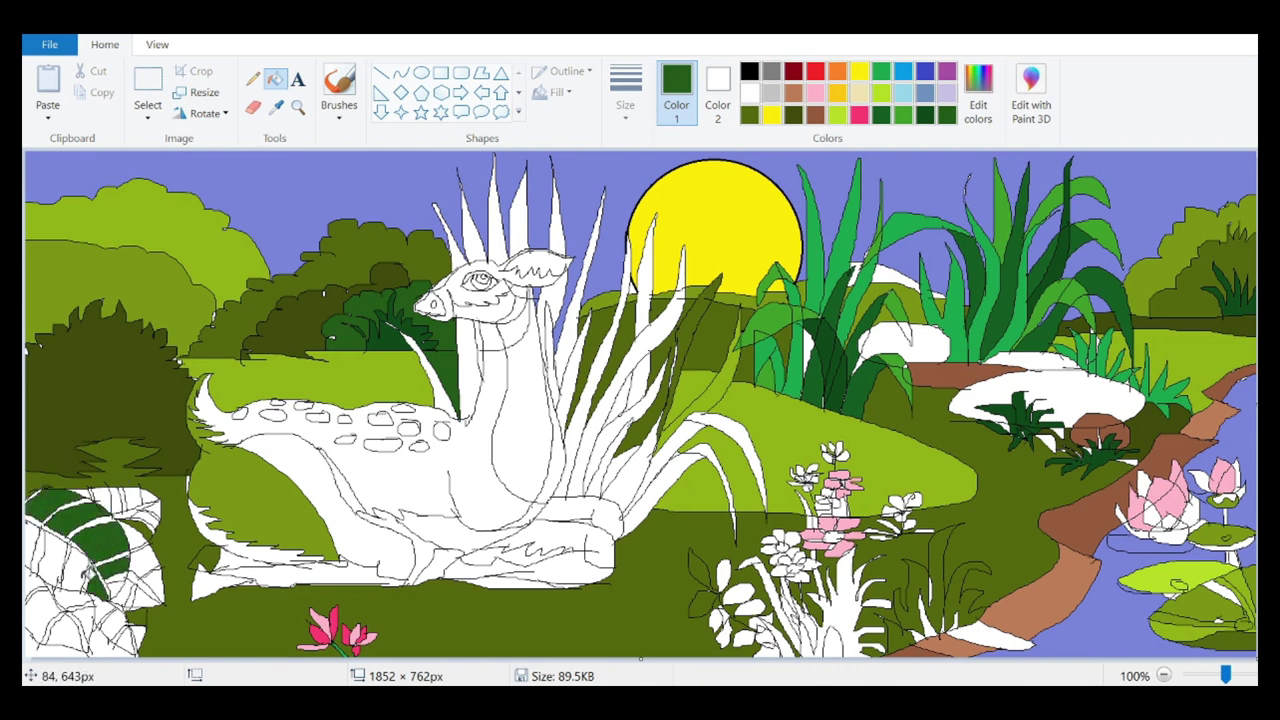
left_click(70, 572)
left_click(48, 556)
left_click(31, 543)
left_click(102, 499)
left_click(119, 503)
left_click(148, 505)
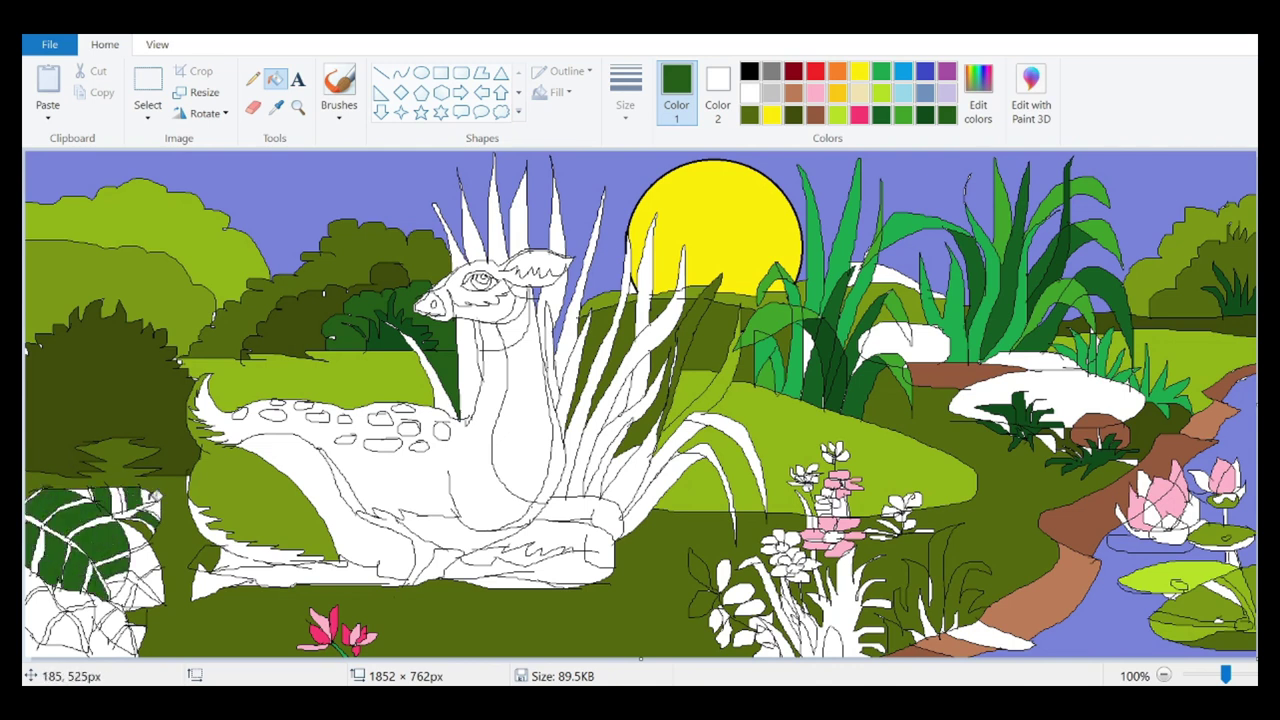
Step: Fill the inner segments of the lower veined leaf in the corner with the same dark green
left_click(75, 631)
left_click(45, 609)
left_click(33, 587)
left_click(86, 622)
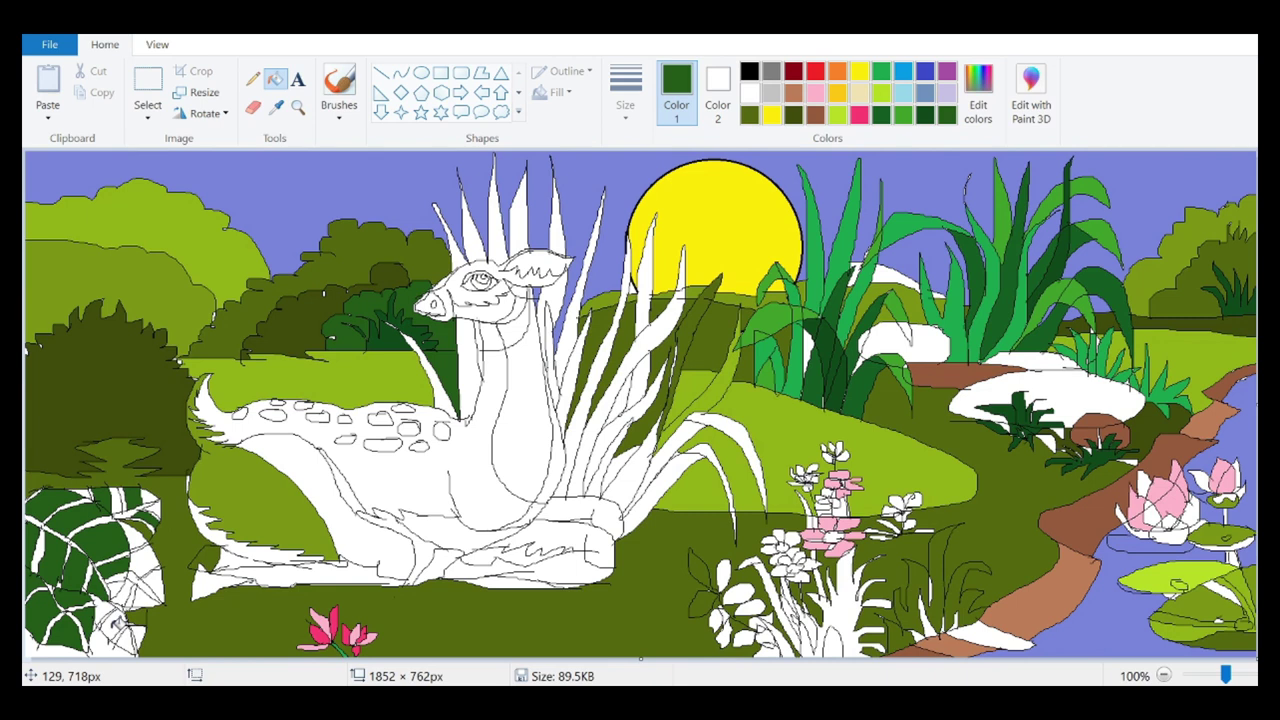
Step: Fill the outer, shaded segments of the two veined leaves with the darker green
left_click(925, 114)
left_click(100, 610)
left_click(146, 520)
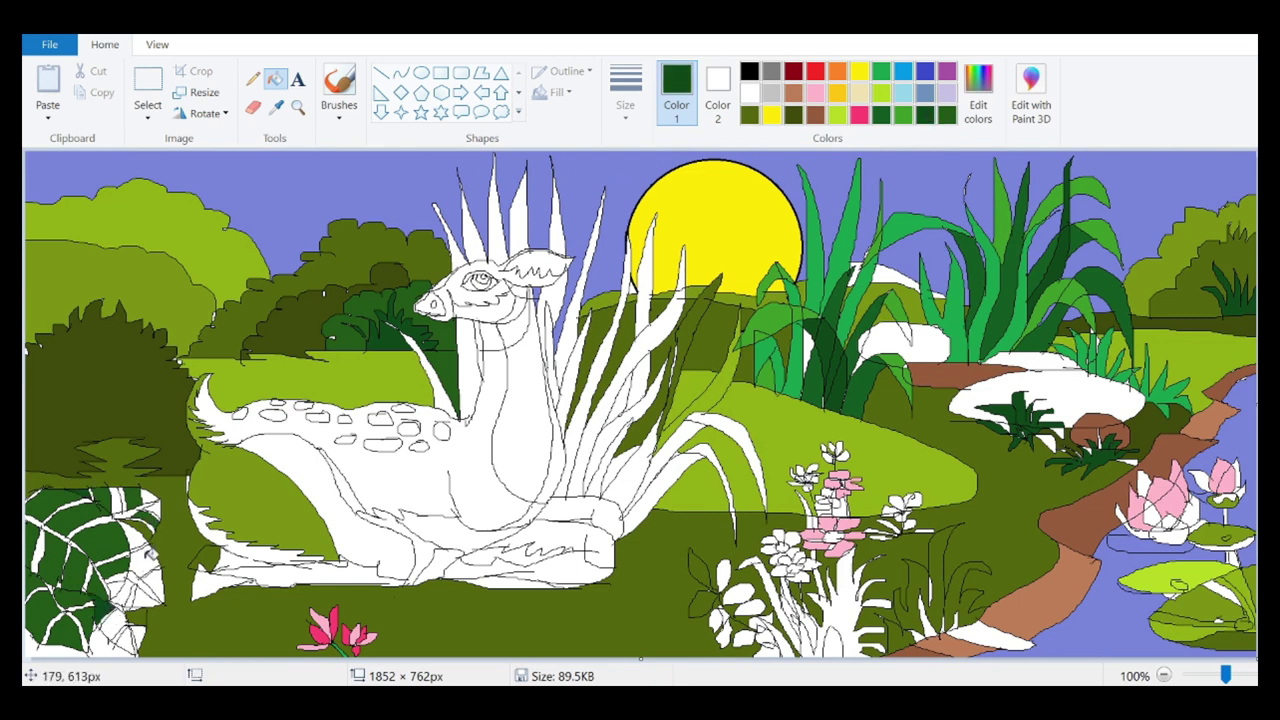
left_click(150, 575)
left_click(120, 590)
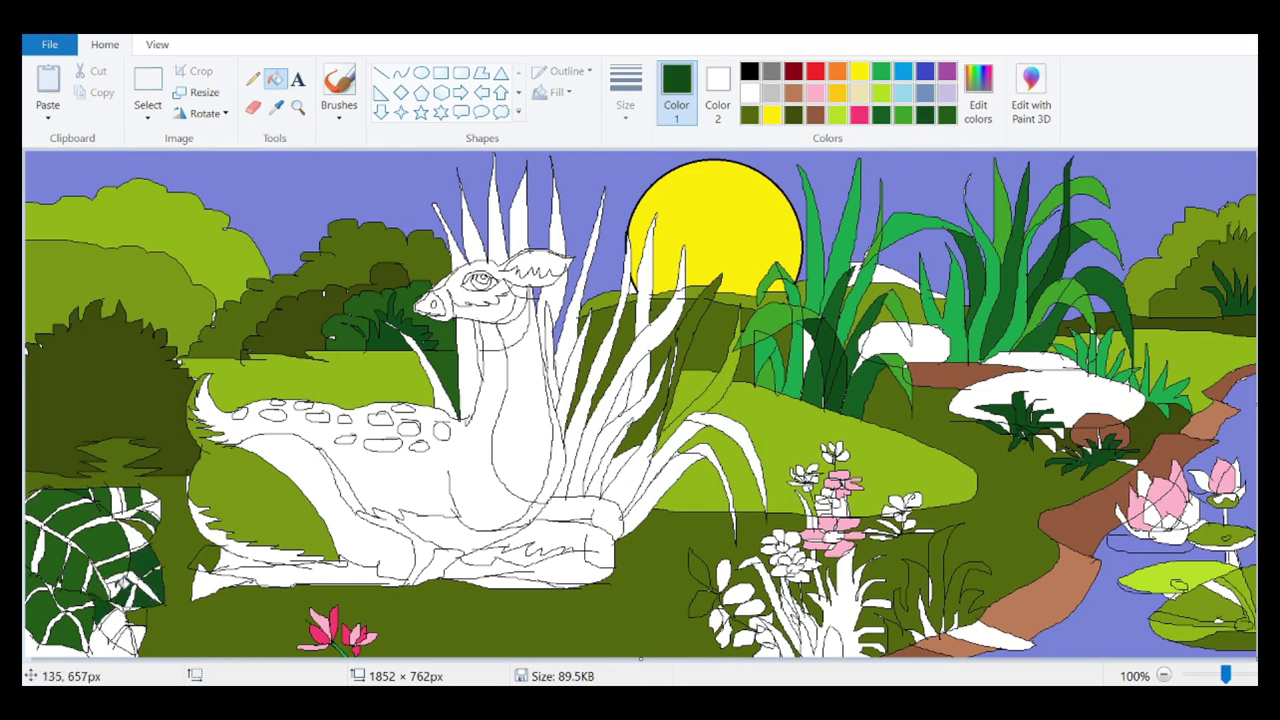
left_click(122, 636)
left_click(138, 638)
left_click(114, 652)
left_click(62, 646)
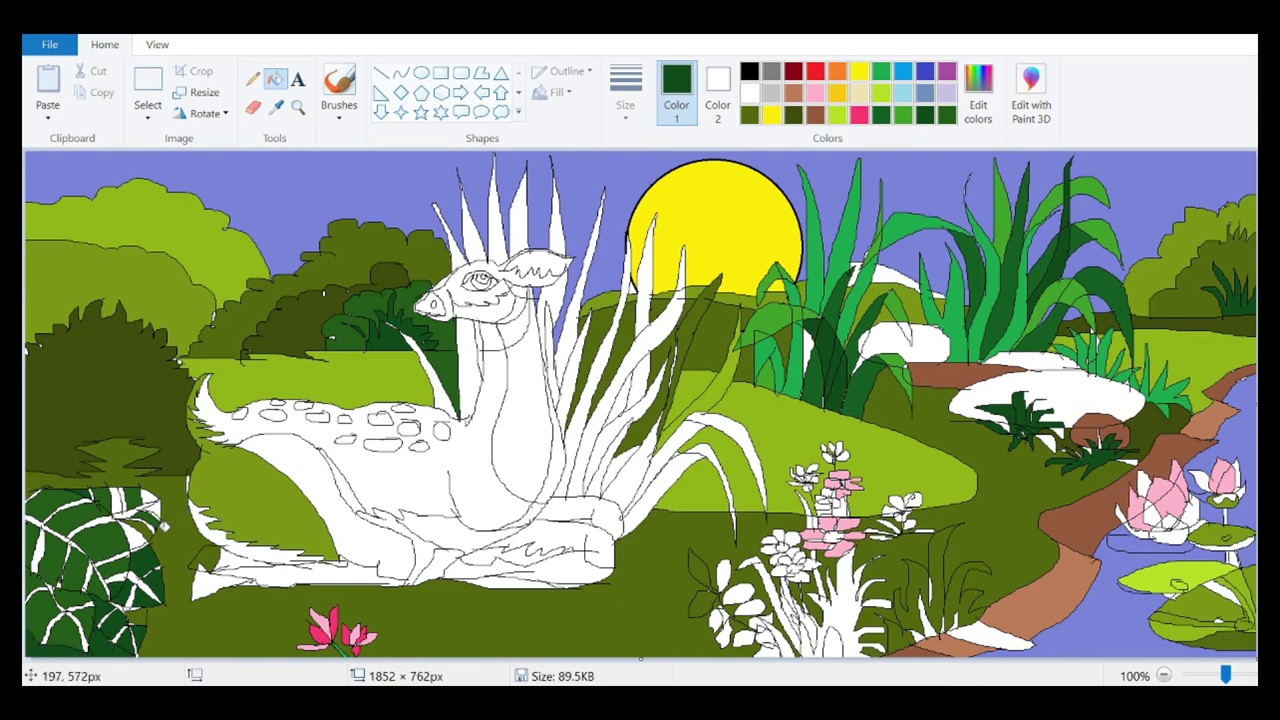
Step: Fill the small leftover segments along the upper veined leaf's outer edge with the darker green
left_click(136, 535)
left_click(121, 501)
left_click(149, 497)
left_click(154, 510)
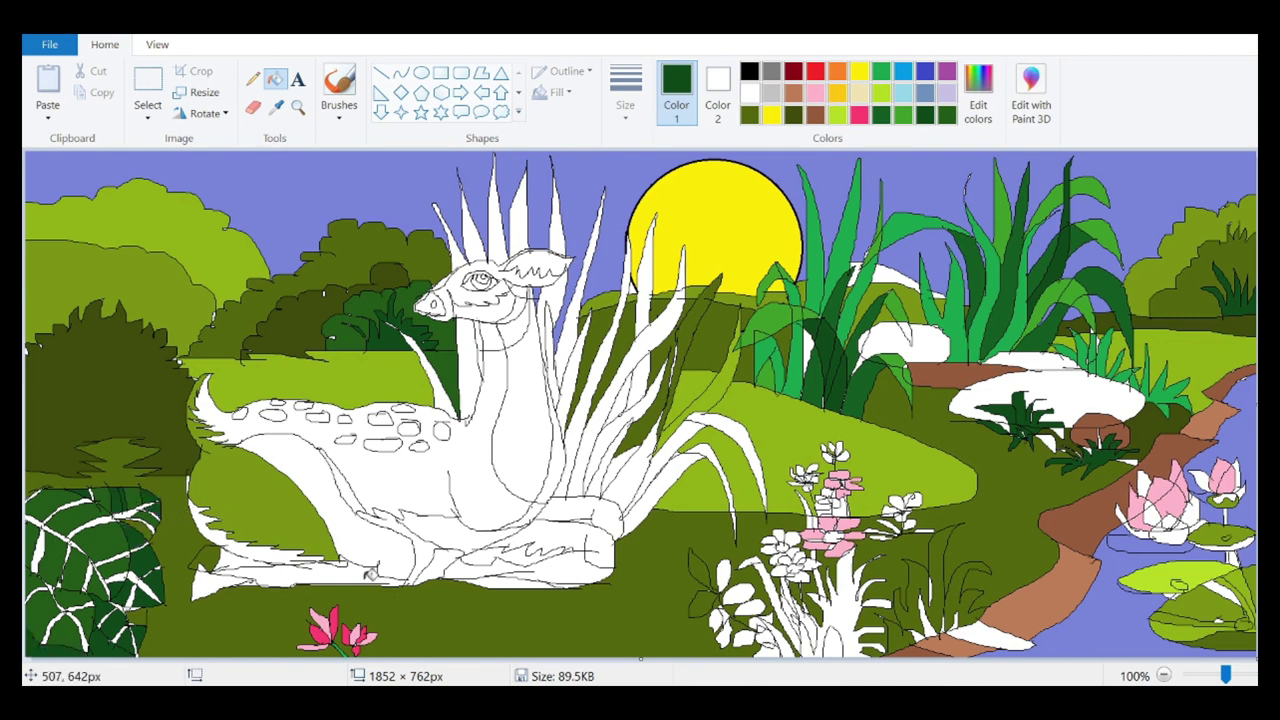
Step: Fill the rounded leaves and the grass clump beneath the flowers with the darker green
left_click(726, 581)
left_click(753, 597)
left_click(757, 606)
left_click(767, 622)
left_click(754, 626)
left_click(745, 638)
left_click(726, 619)
left_click(851, 549)
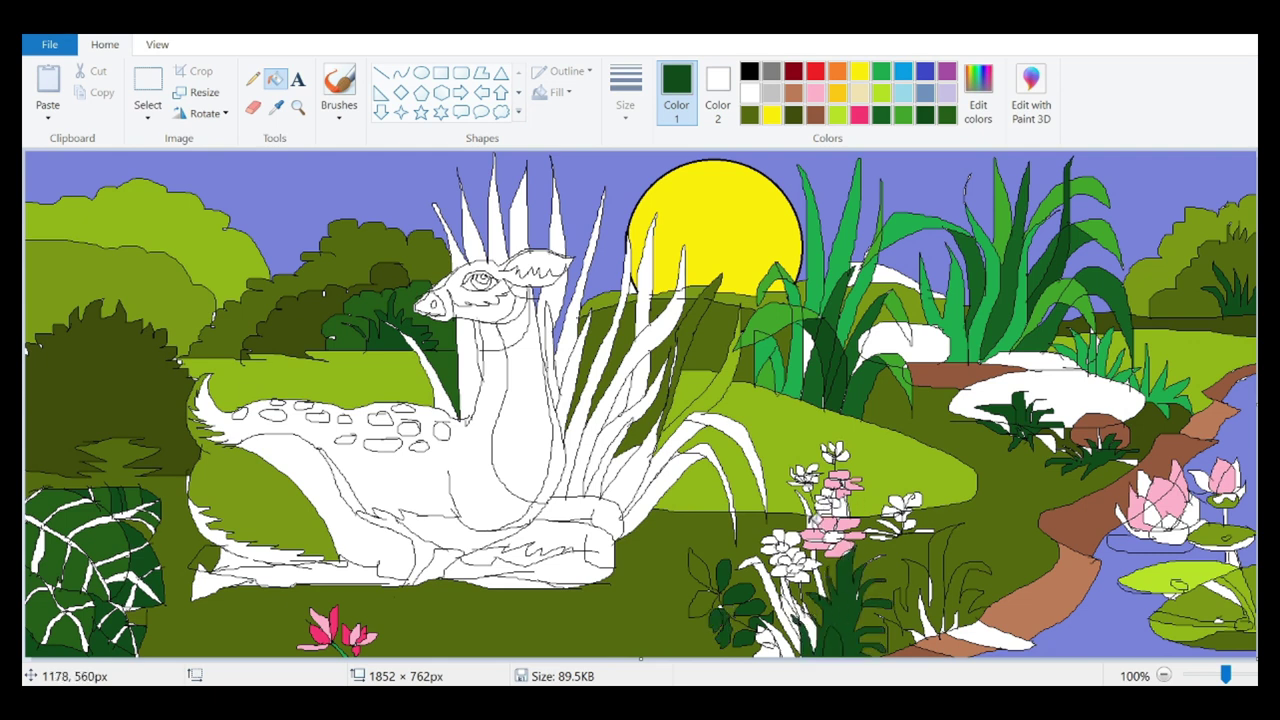
Step: Fill alternate reed blades behind the fawn's chest, neck and head with the darker green
left_click(655, 460)
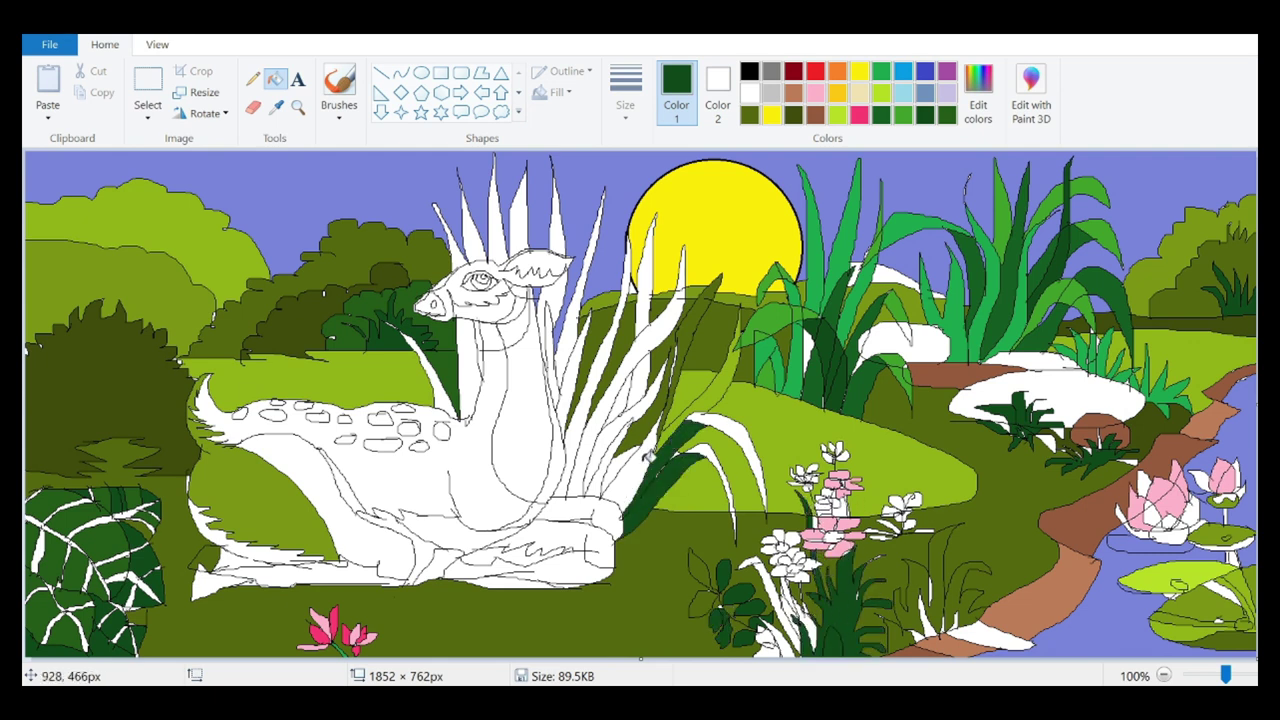
left_click(604, 438)
left_click(583, 400)
left_click(572, 375)
left_click(557, 352)
left_click(558, 295)
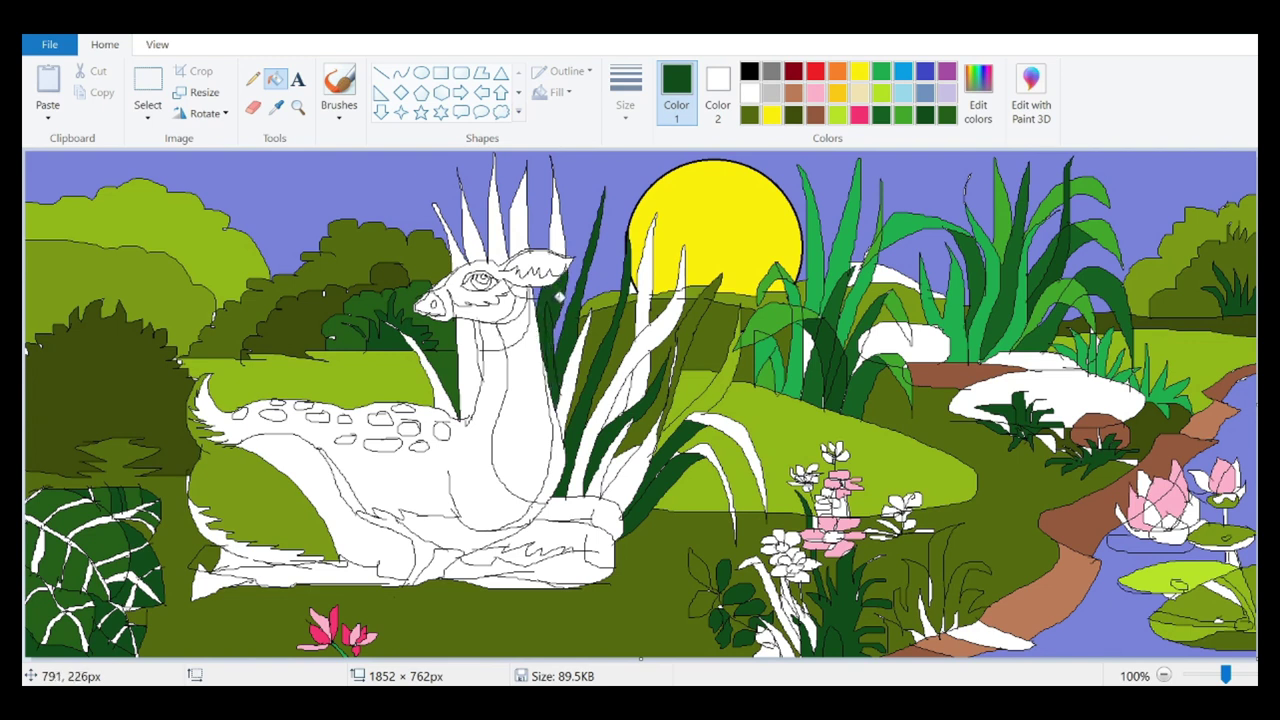
left_click(455, 248)
left_click(500, 240)
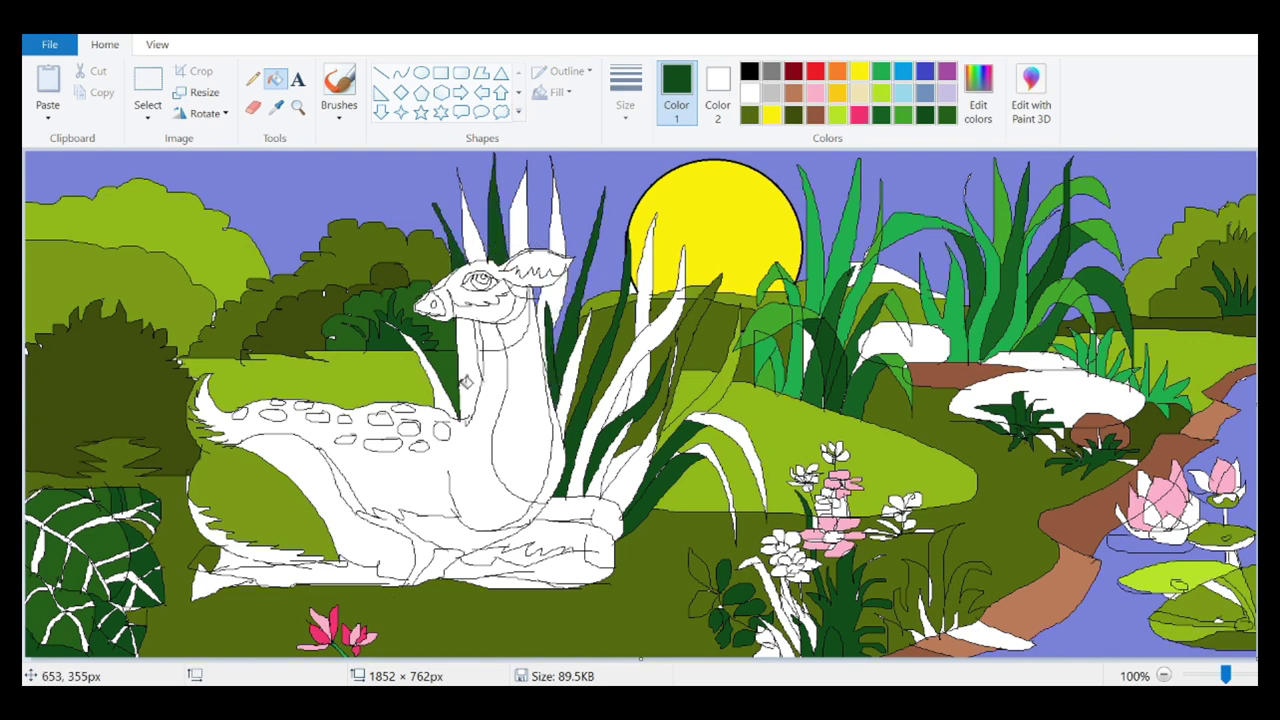
Step: Mix a very dark green for the blade beside the fawn's neck and replace a misplaced reed fill with dark olive in the nearby gap
left_click(978, 92)
left_click(474, 491)
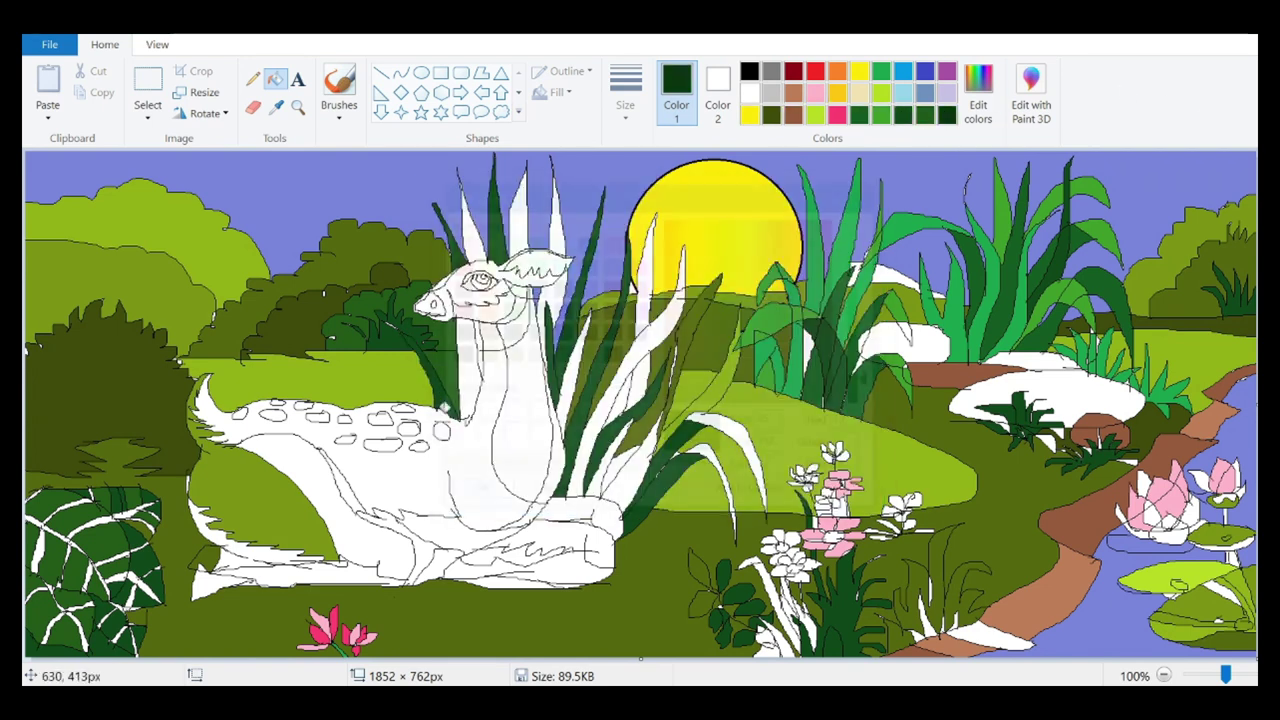
left_click(781, 355)
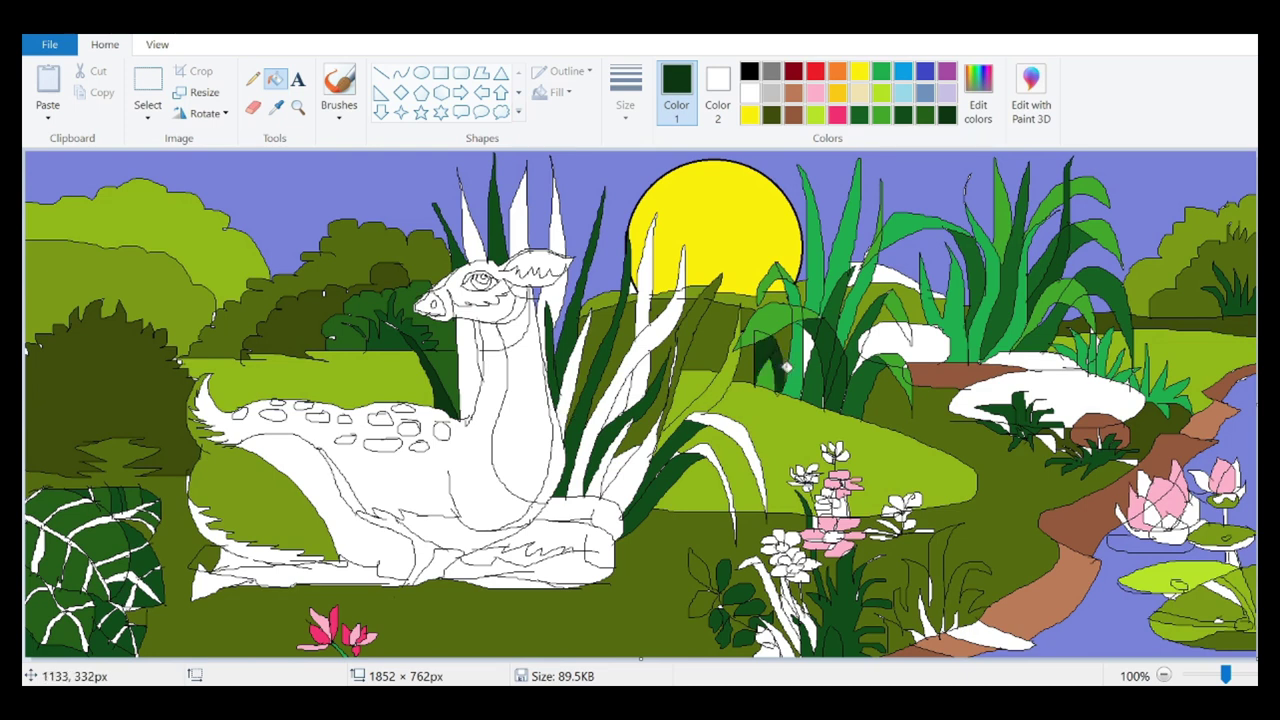
key("ctrl+z")
left_click(772, 115)
left_click(807, 351)
Step: Mix a golden brown from the gold swatch and fill the fawn's back, tail and neck
left_click(837, 93)
left_click(978, 92)
left_click(856, 362)
left_click(476, 494)
left_click(475, 480)
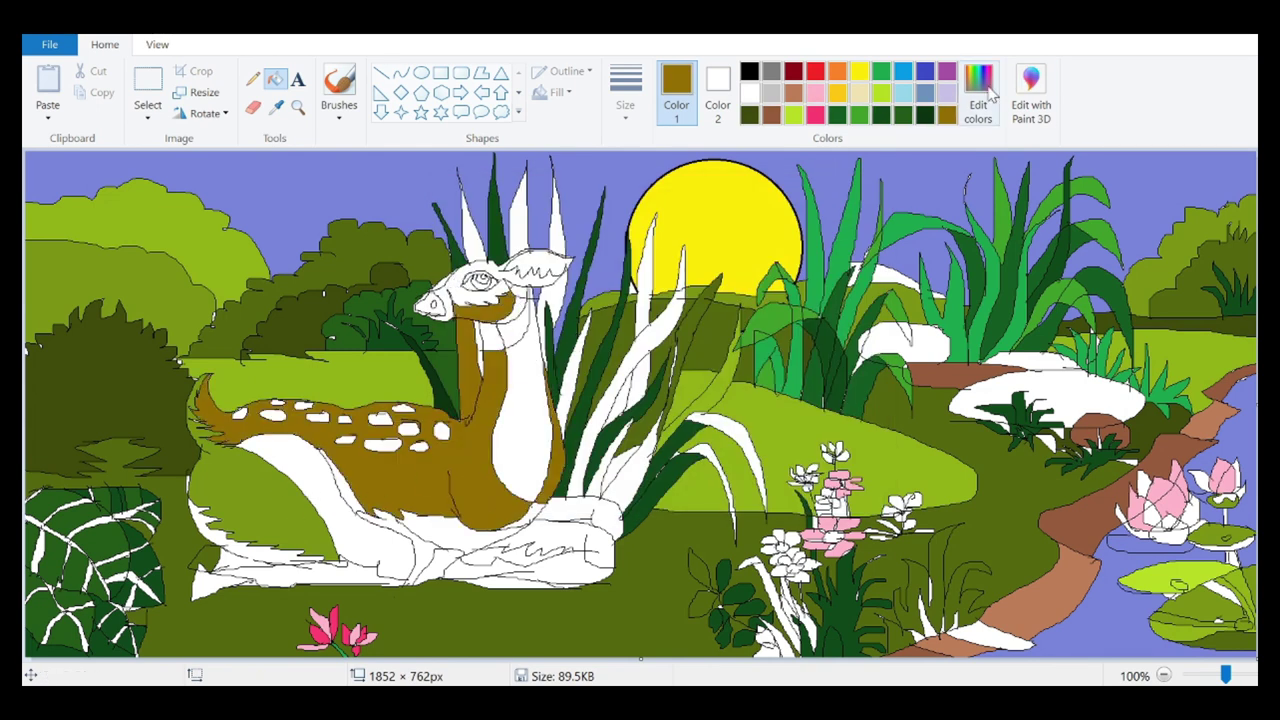
Step: Mix a lighter golden brown and fill the fawn's chest, face, forelegs and haunch
left_click(946, 114)
left_click(978, 95)
left_click(860, 344)
left_click(476, 494)
left_click(544, 418)
left_click(481, 282)
left_click(567, 509)
left_click(552, 534)
left_click(438, 530)
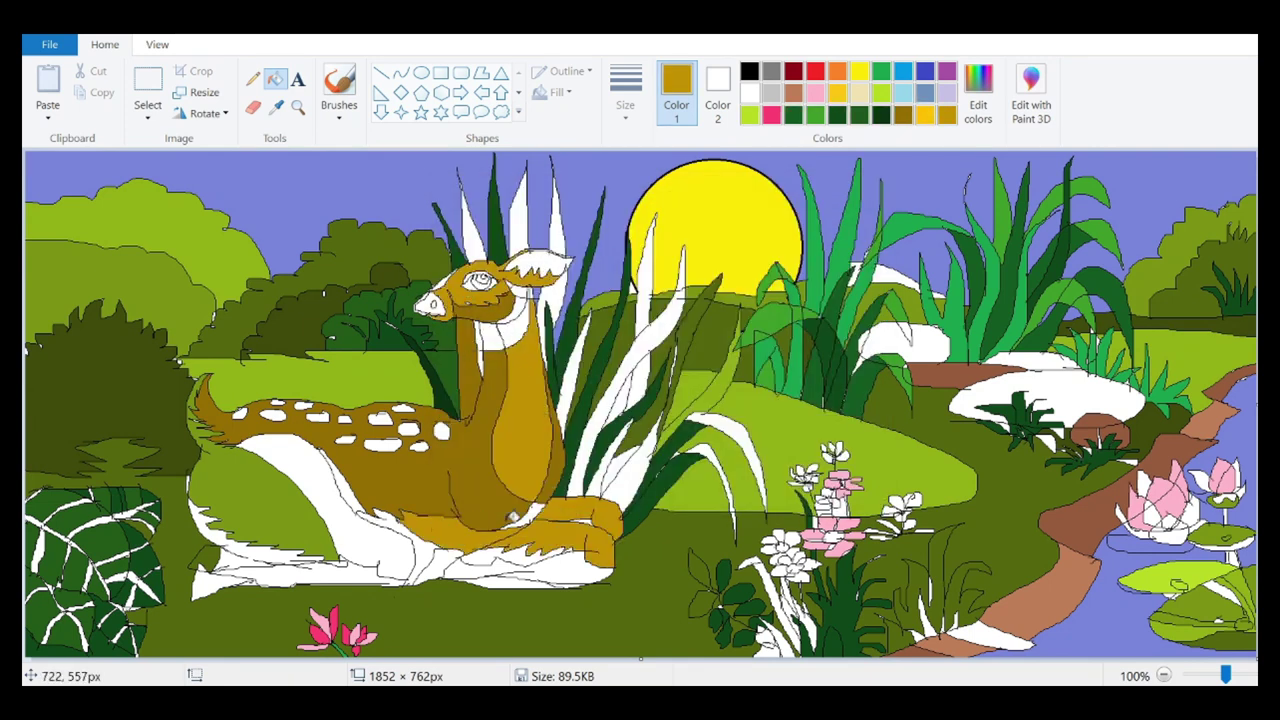
left_click(335, 498)
left_click(578, 563)
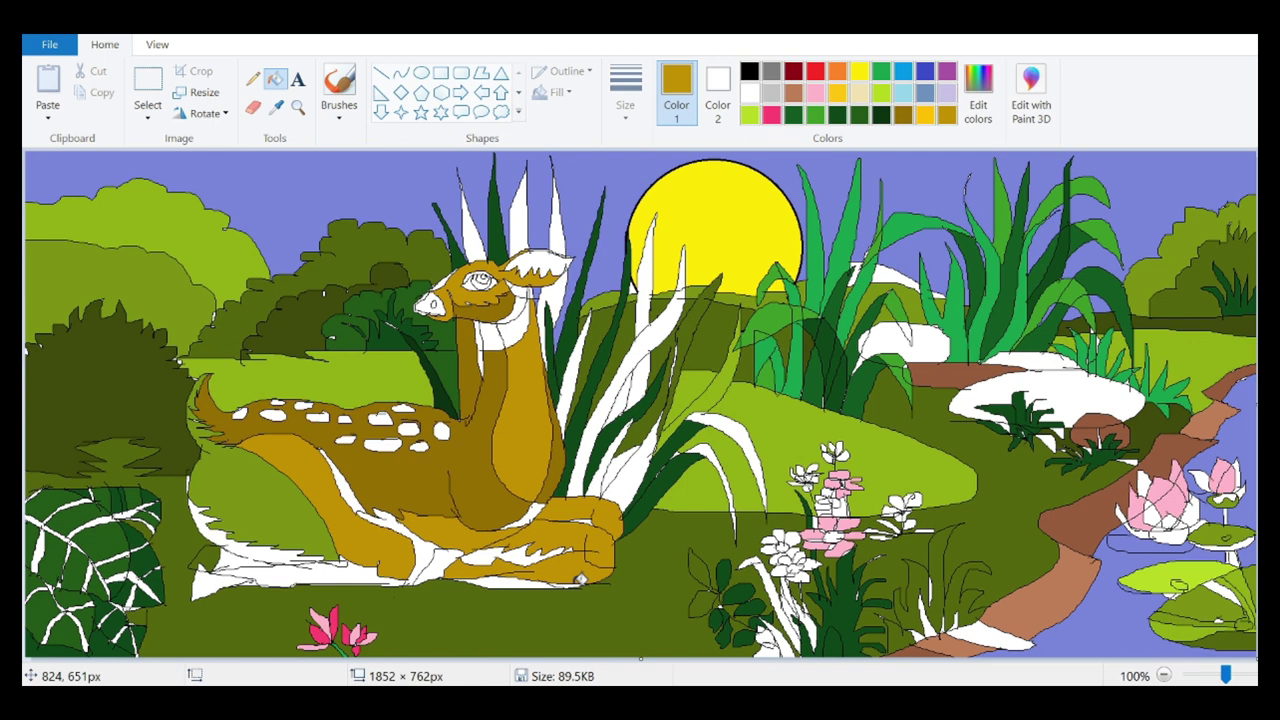
Step: Mix a dark reddish brown (red 99, green 36, blue 20) and fill the spots on the fawn's back
left_click(793, 71)
left_click(978, 95)
left_click(834, 260)
left_click(674, 286)
left_click(868, 360)
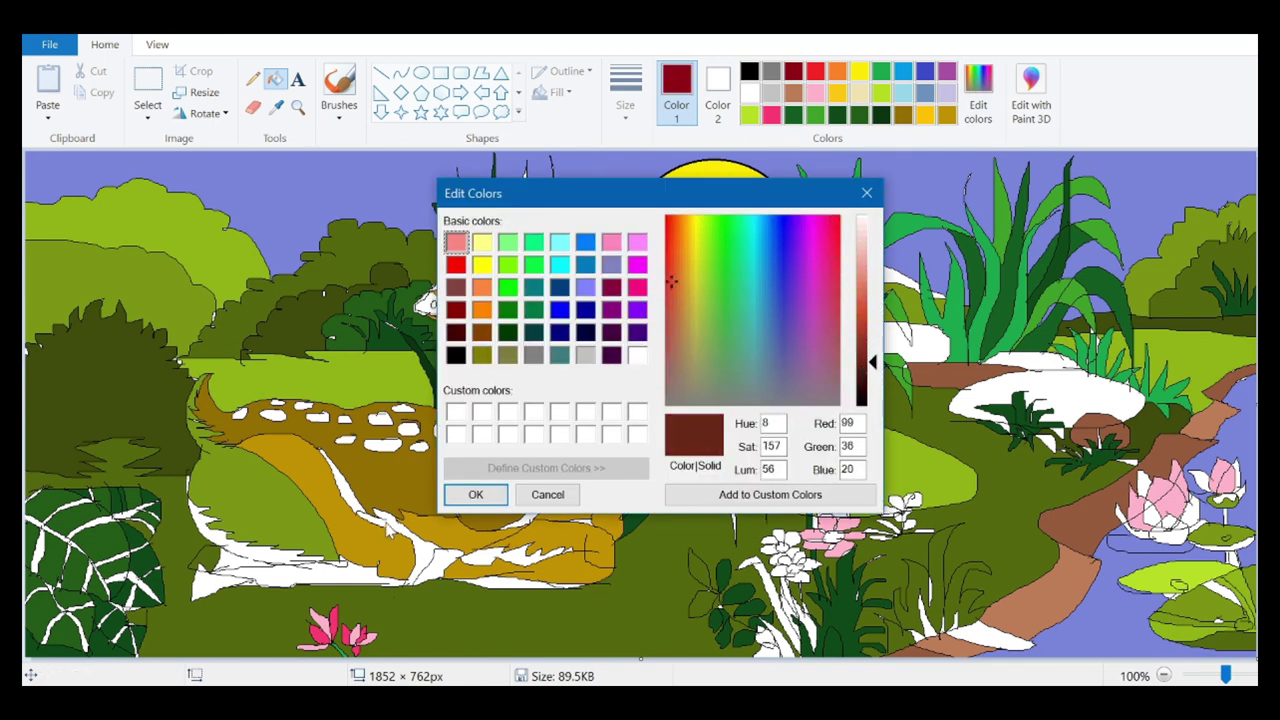
left_click(475, 494)
left_click(384, 445)
left_click(408, 429)
left_click(403, 406)
left_click(381, 418)
left_click(347, 417)
left_click(318, 415)
left_click(305, 403)
left_click(275, 414)
left_click(246, 411)
Step: Mix a deeper reddish brown and a brick red and color the details of the fawn's eye
left_click(978, 100)
left_click(868, 372)
left_click(477, 492)
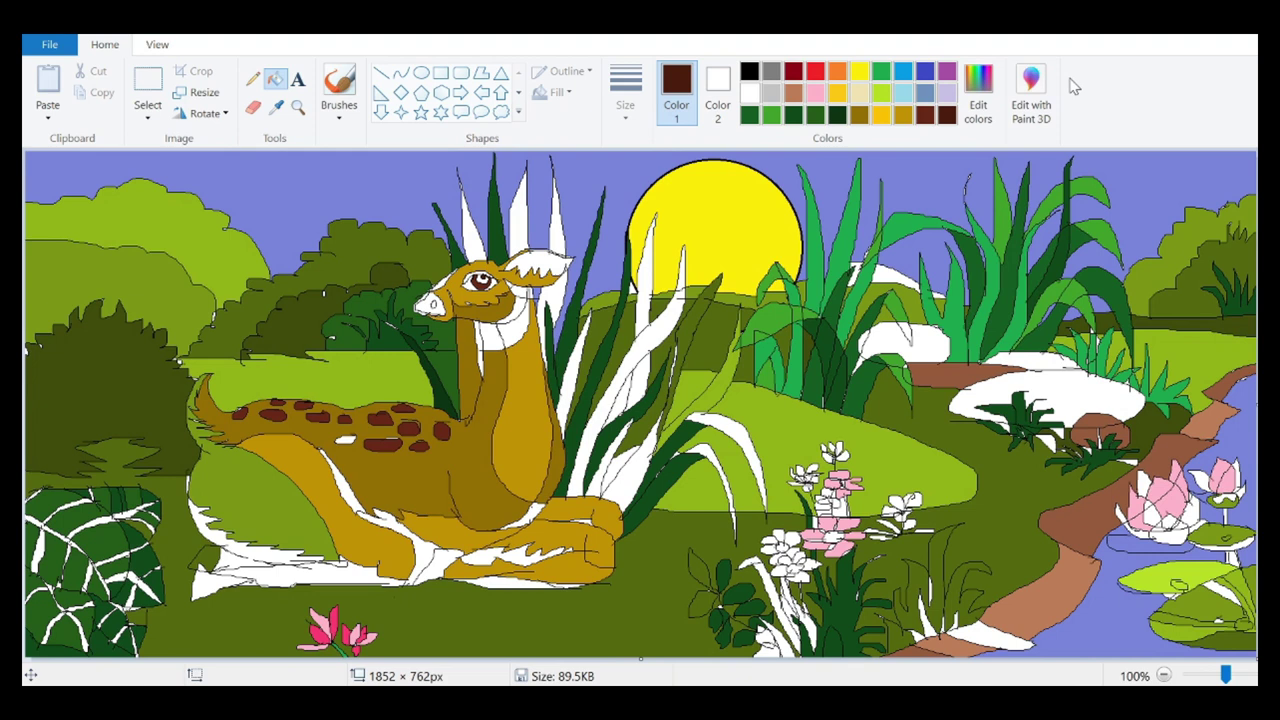
left_click(978, 100)
left_click(866, 333)
left_click(474, 494)
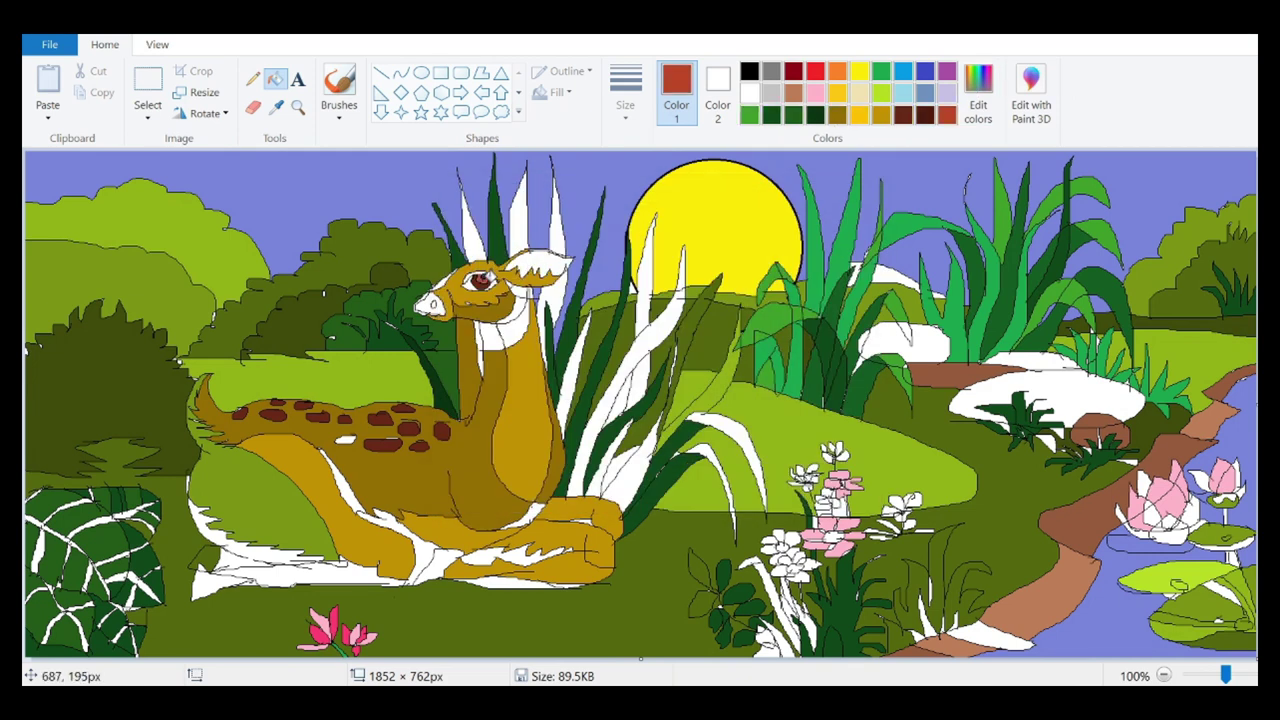
Step: Fill the fawn's nose with dark reddish brown and its nostril with the deeper brown
left_click(921, 117)
left_click(944, 117)
left_click(911, 118)
left_click(427, 308)
left_click(925, 115)
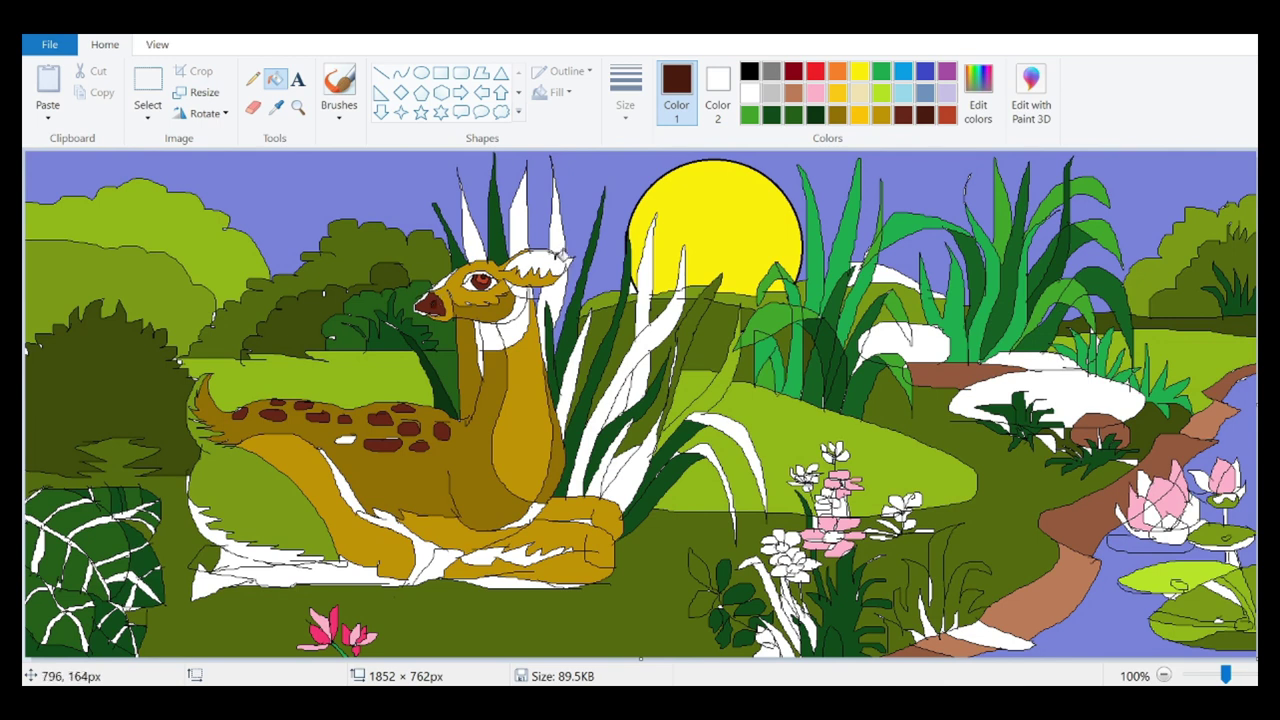
Step: Fill the fawn's inner ear with gold and the band beneath its jaw with a newly mixed dark brown
left_click(861, 116)
left_click(881, 115)
left_click(978, 95)
left_click(864, 378)
left_click(475, 494)
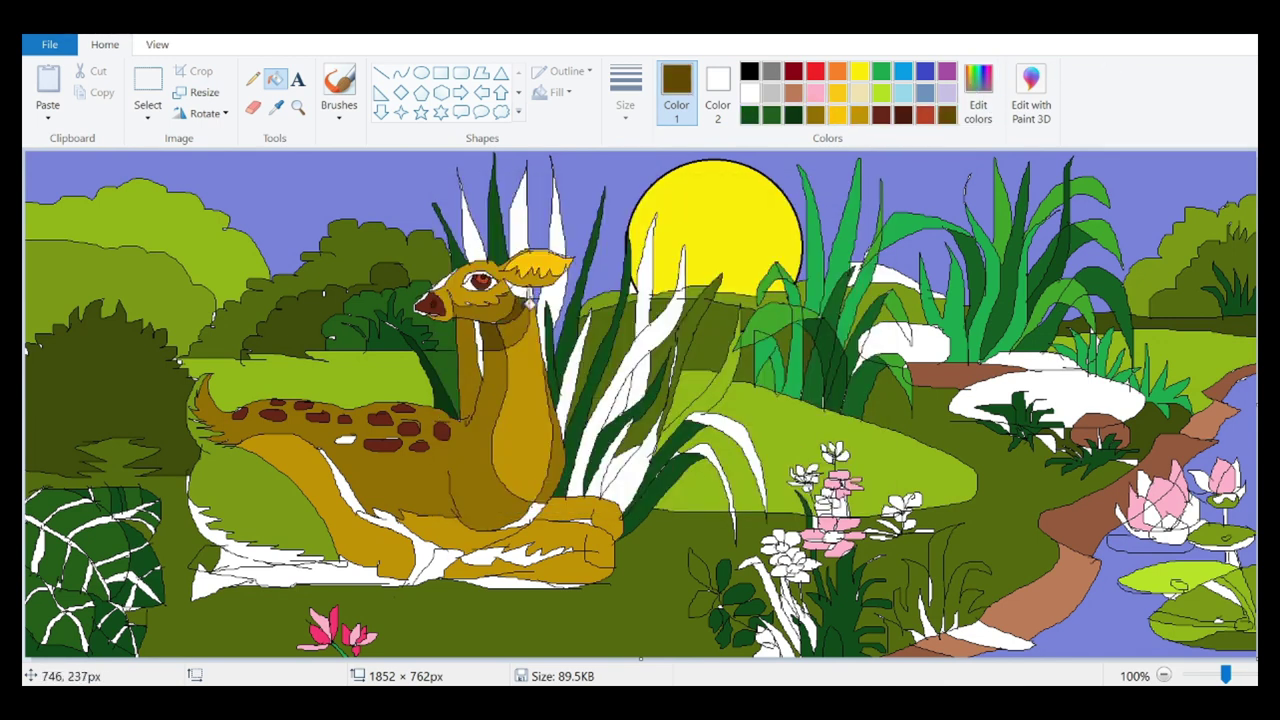
Step: Mix a darker brown for the neck shadow below the ear and the eye rim, and fill the muzzle's bridge with gold
left_click(978, 95)
left_click(863, 382)
left_click(475, 494)
left_click(524, 288)
left_click(472, 278)
left_click(837, 92)
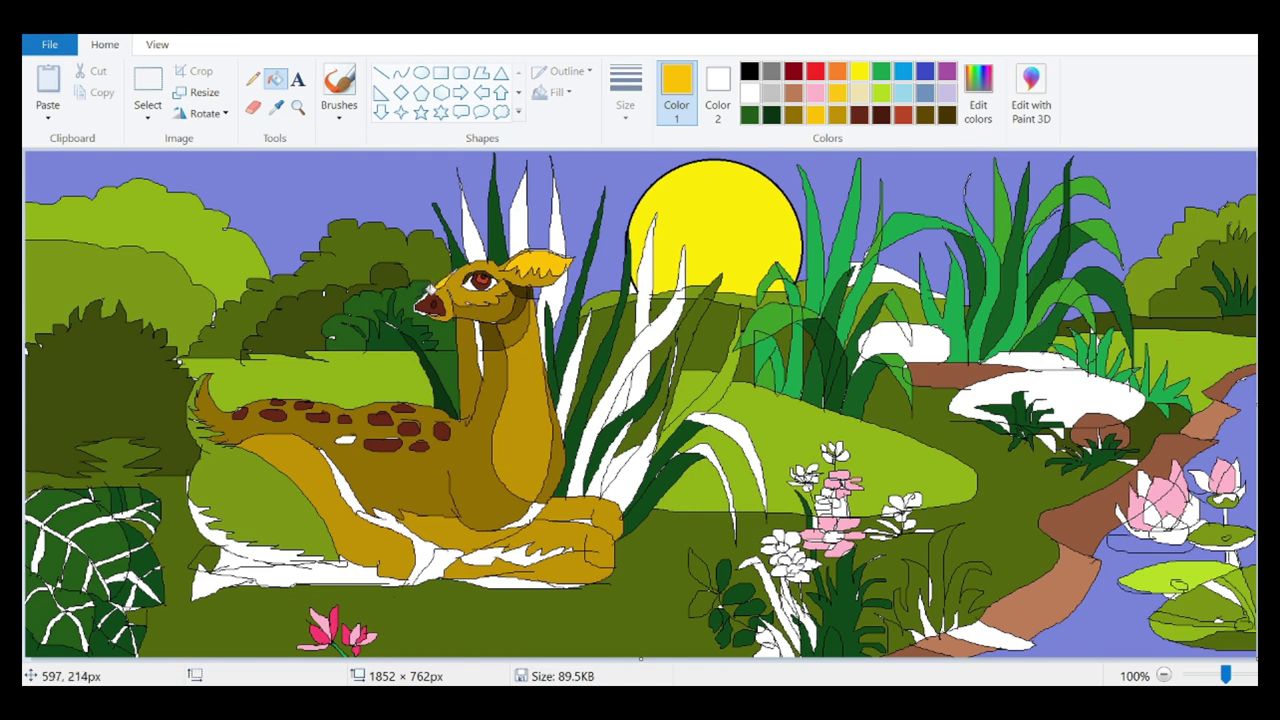
Step: Fill the shadow areas under the fawn's chest and along its folded forelegs with the darkest brown
left_click(946, 116)
left_click(527, 519)
left_click(583, 521)
left_click(521, 562)
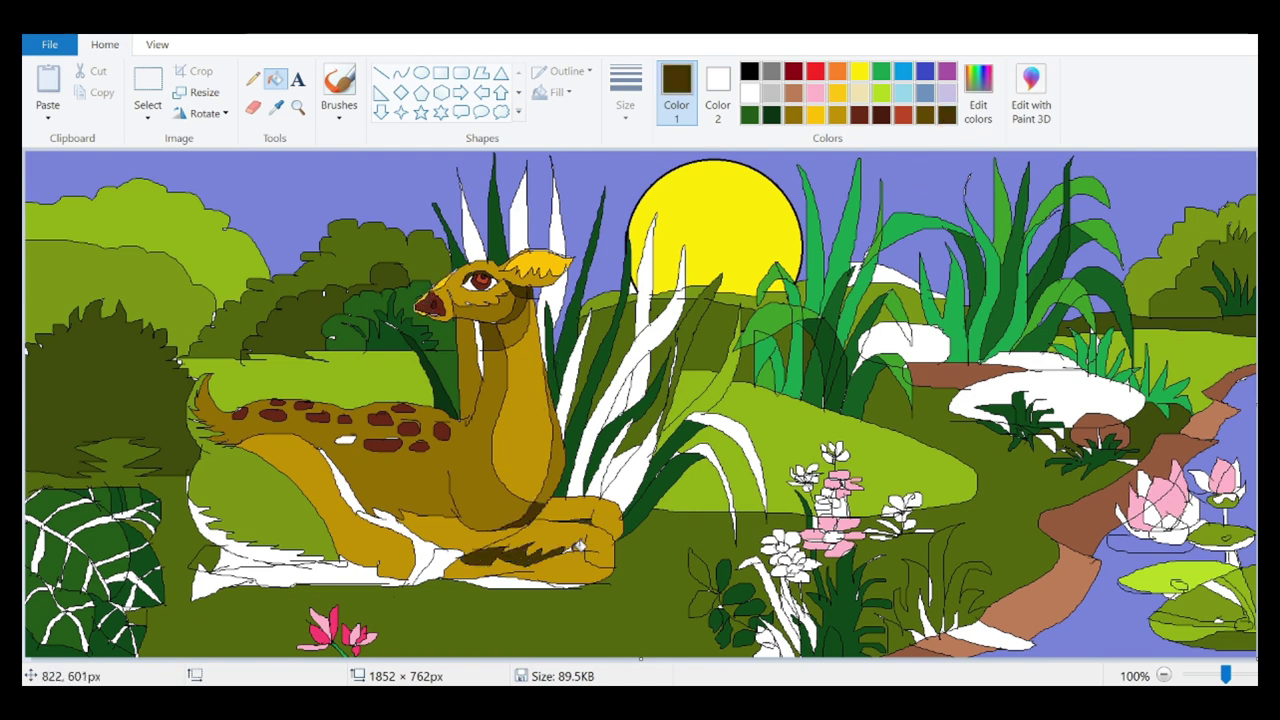
left_click(526, 580)
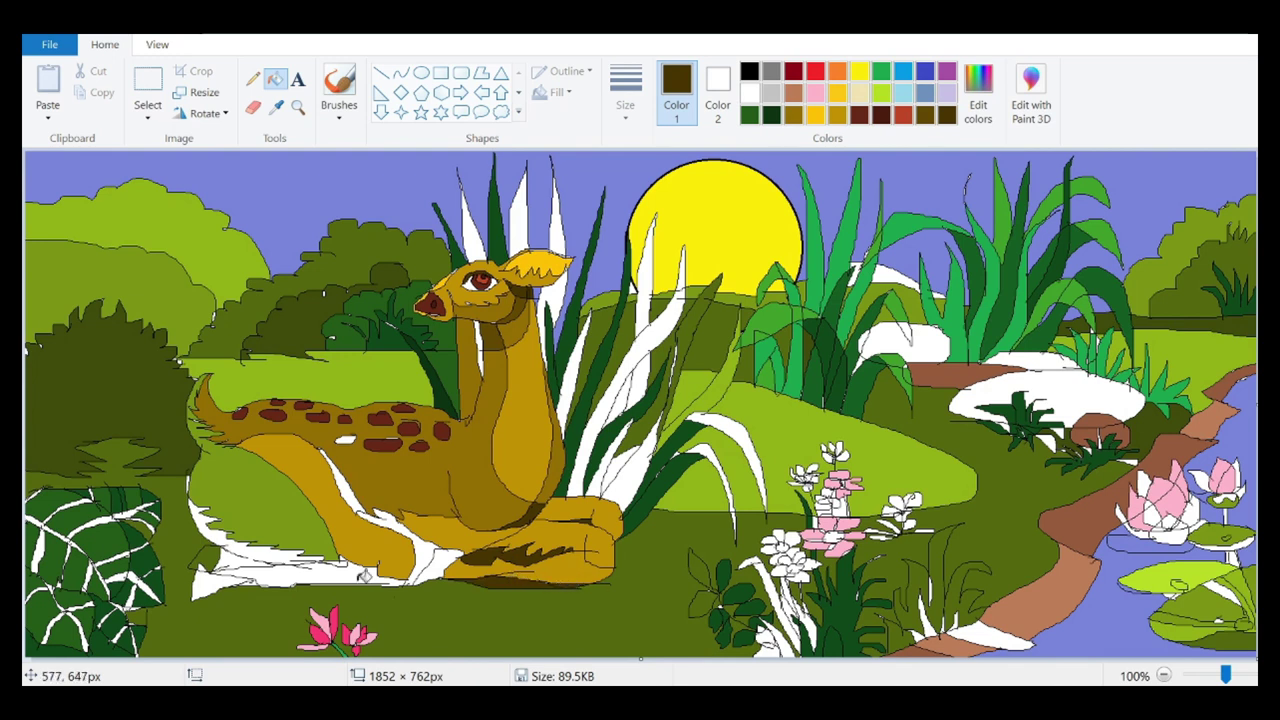
Step: Fill the shadow strips behind the fawn's foreleg, along its belly and beneath its haunch and hind leg with dark brown
left_click(413, 547)
left_click(384, 520)
left_click(352, 487)
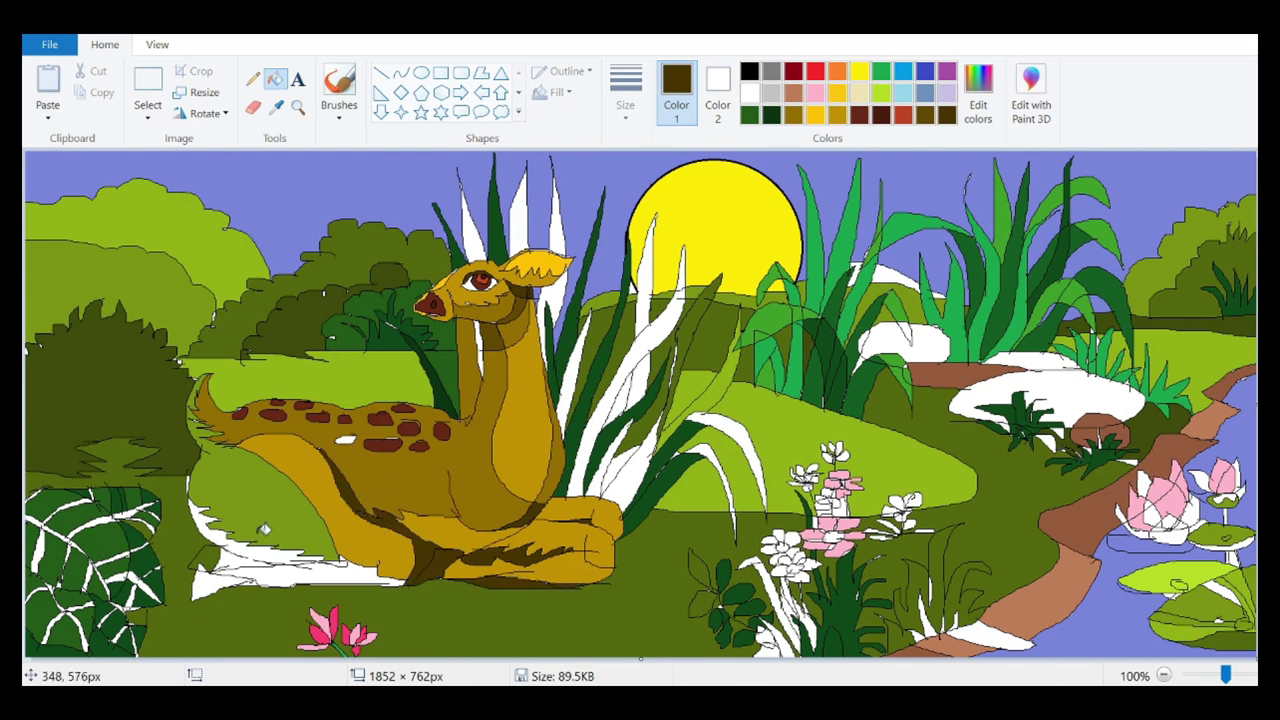
left_click(303, 566)
left_click(352, 555)
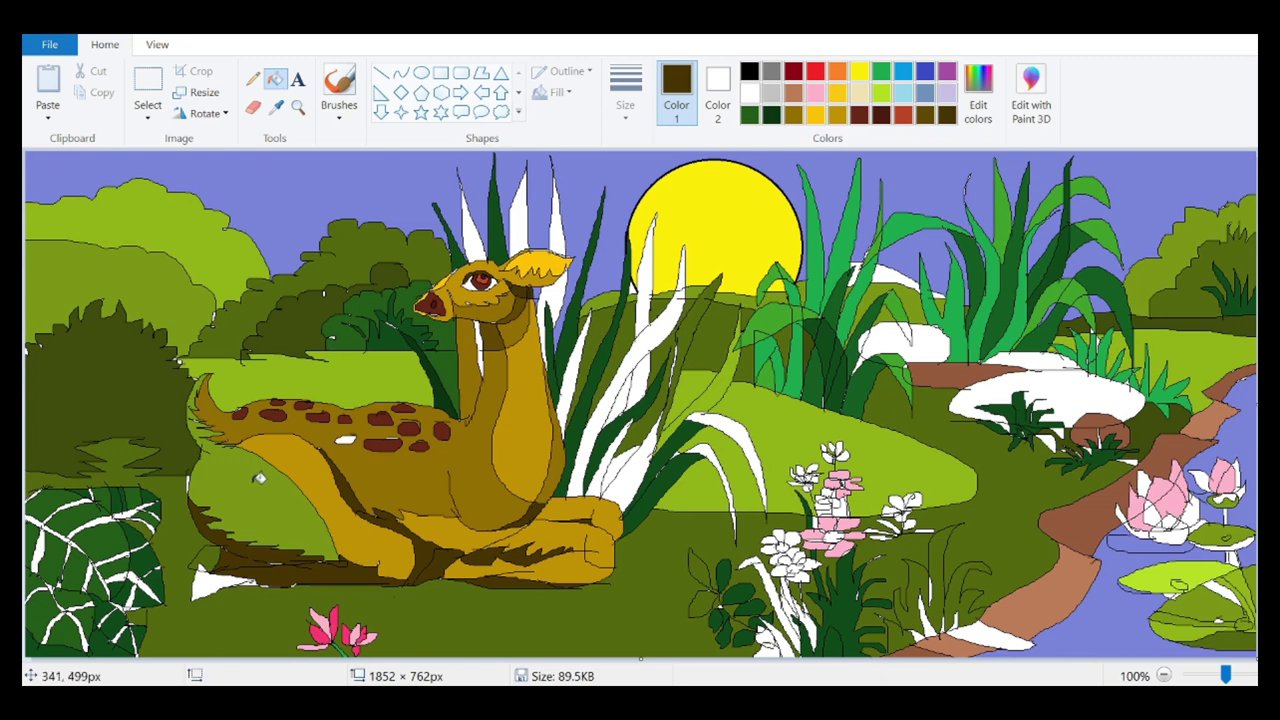
Step: Mix a darker shade of the gold and fill the fawn's large thigh area with it
left_click(837, 115)
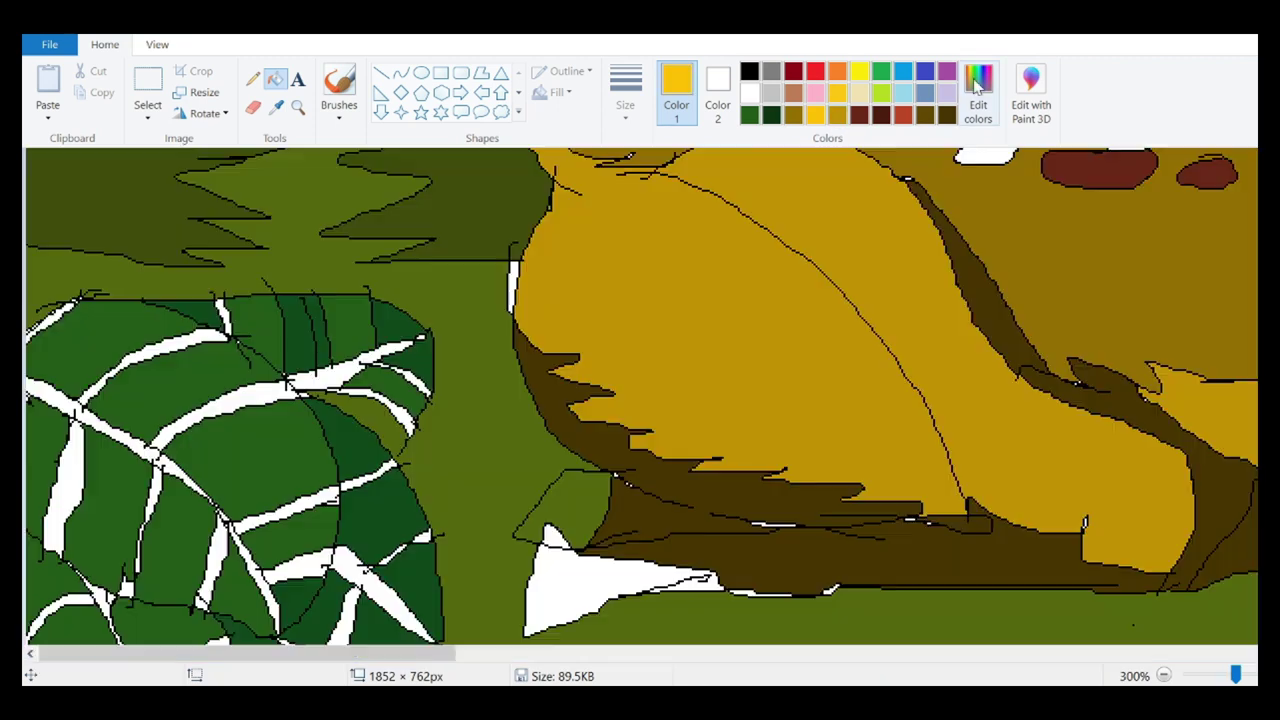
left_click(978, 95)
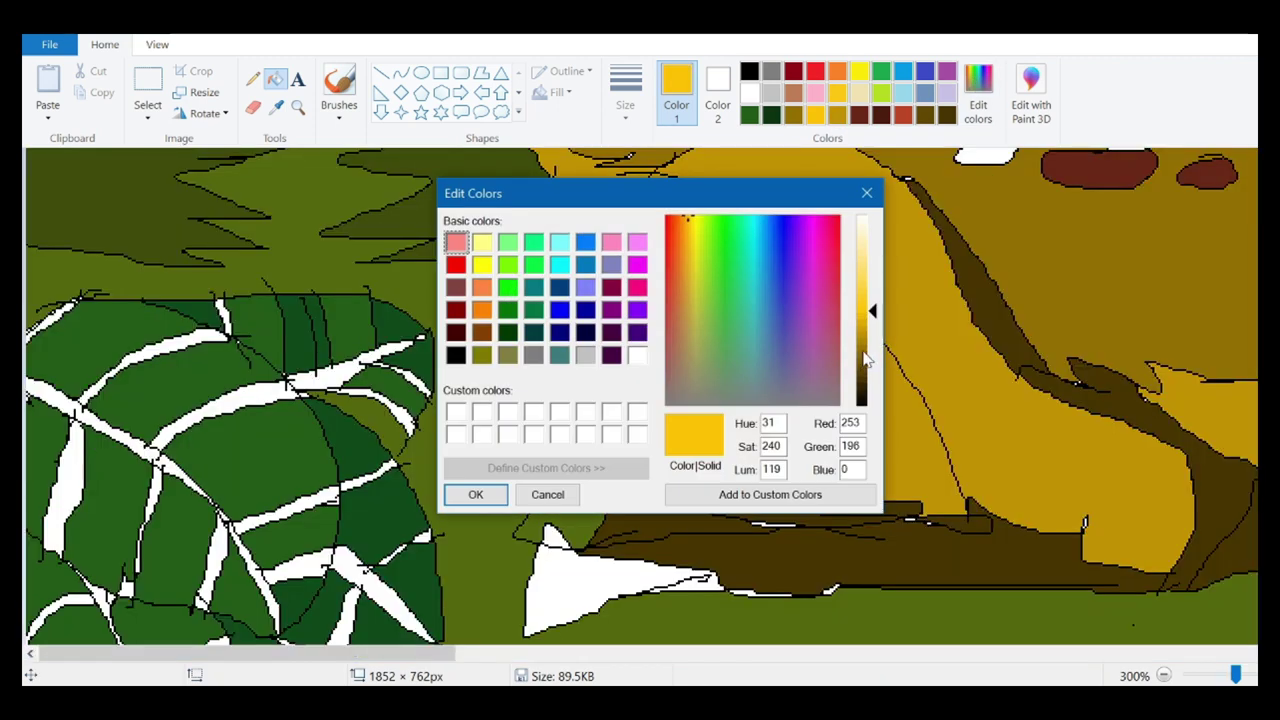
left_click(867, 353)
left_click(477, 494)
left_click(735, 352)
Step: Mix a near-black brown from the dark brown and fill all parts of the fawn's hind hoof
scroll(829, 377, "up", 2)
scroll(829, 377, "down", 5)
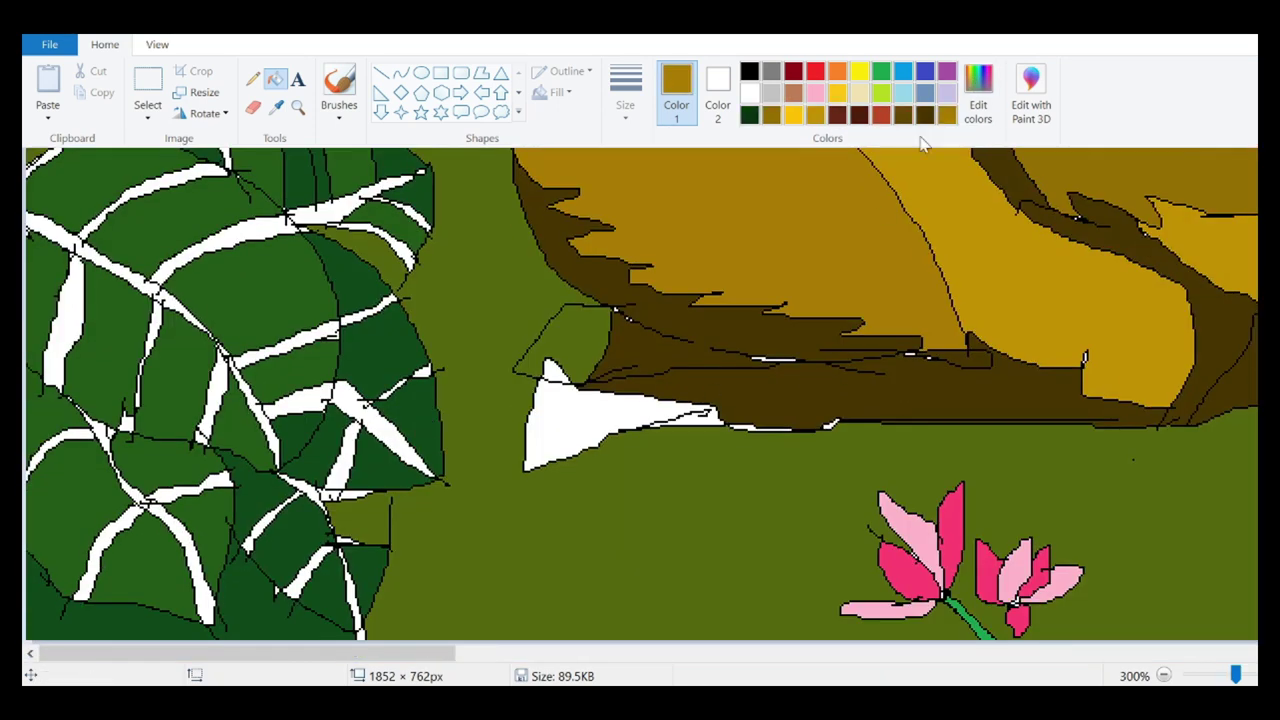
left_click(925, 114)
left_click(632, 417)
left_click(582, 342)
left_click(978, 100)
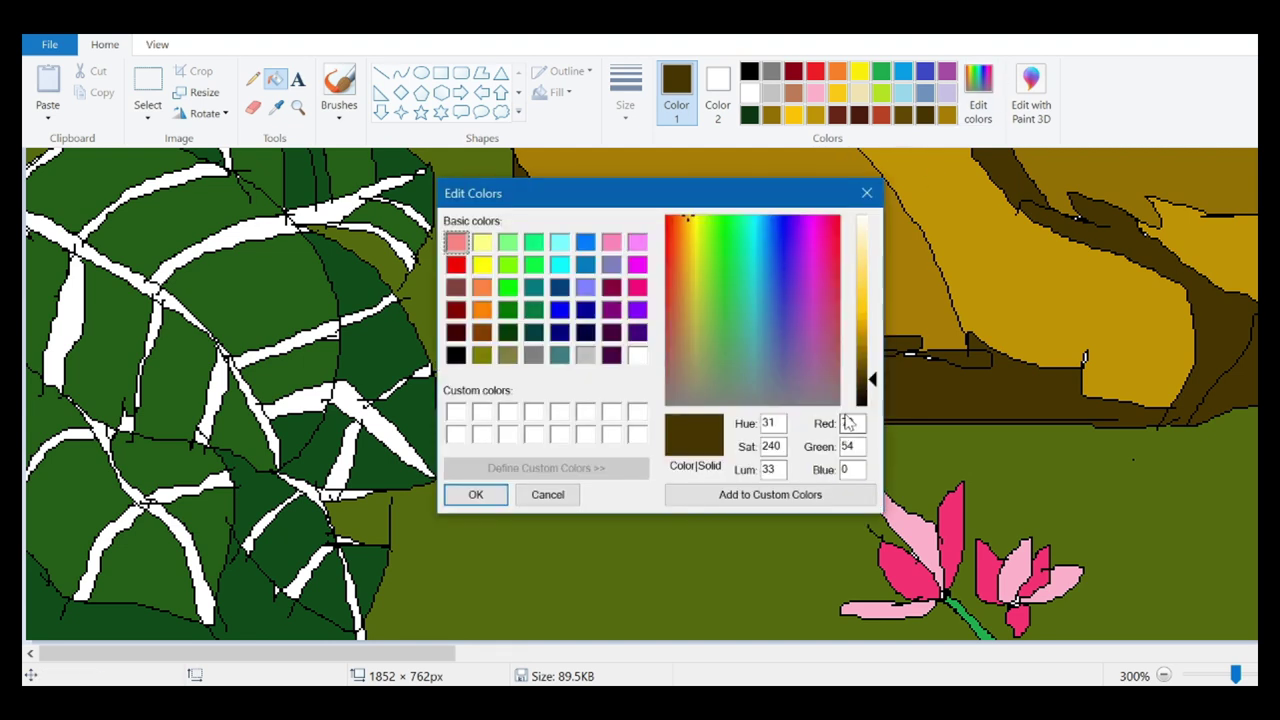
left_click_drag(872, 377, 872, 395)
left_click(474, 491)
left_click(604, 340)
left_click(585, 416)
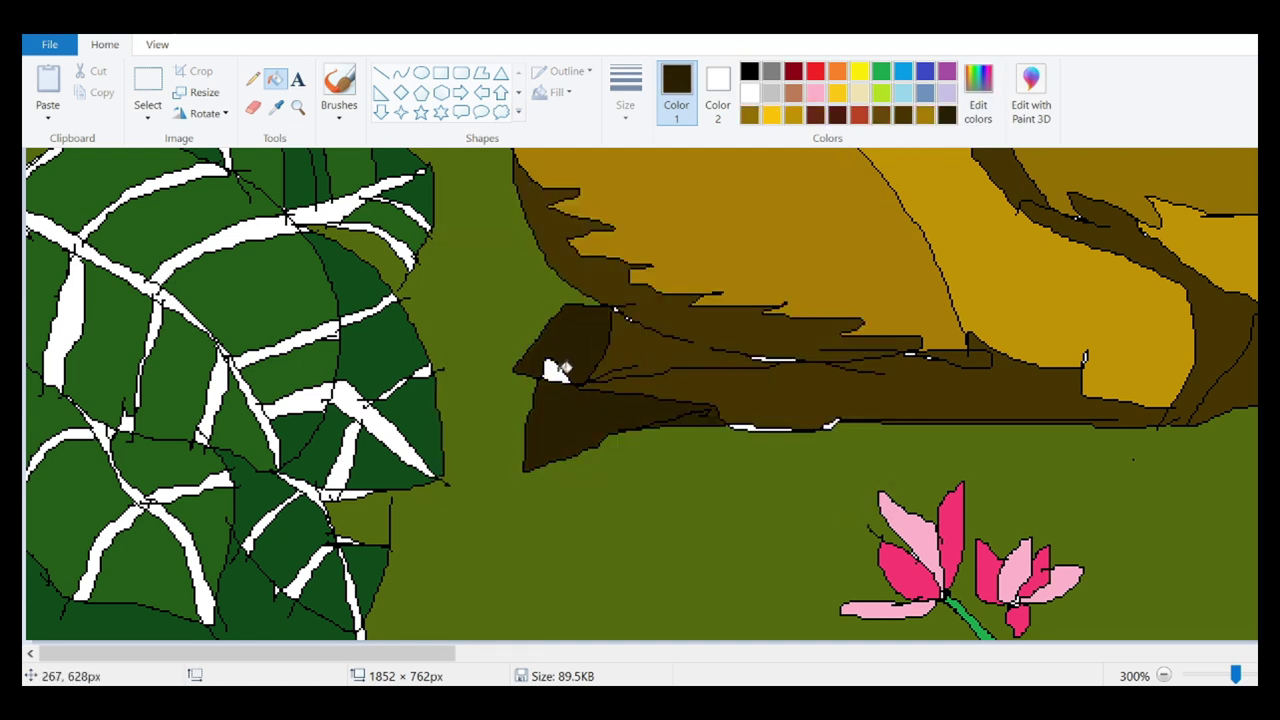
left_click(560, 370)
Step: Fill one lower flank spot with deeper reddish brown and the white slivers around the haunch and hind leg with olive grey
scroll(560, 370, "up", 3)
left_click(837, 114)
left_click(985, 352)
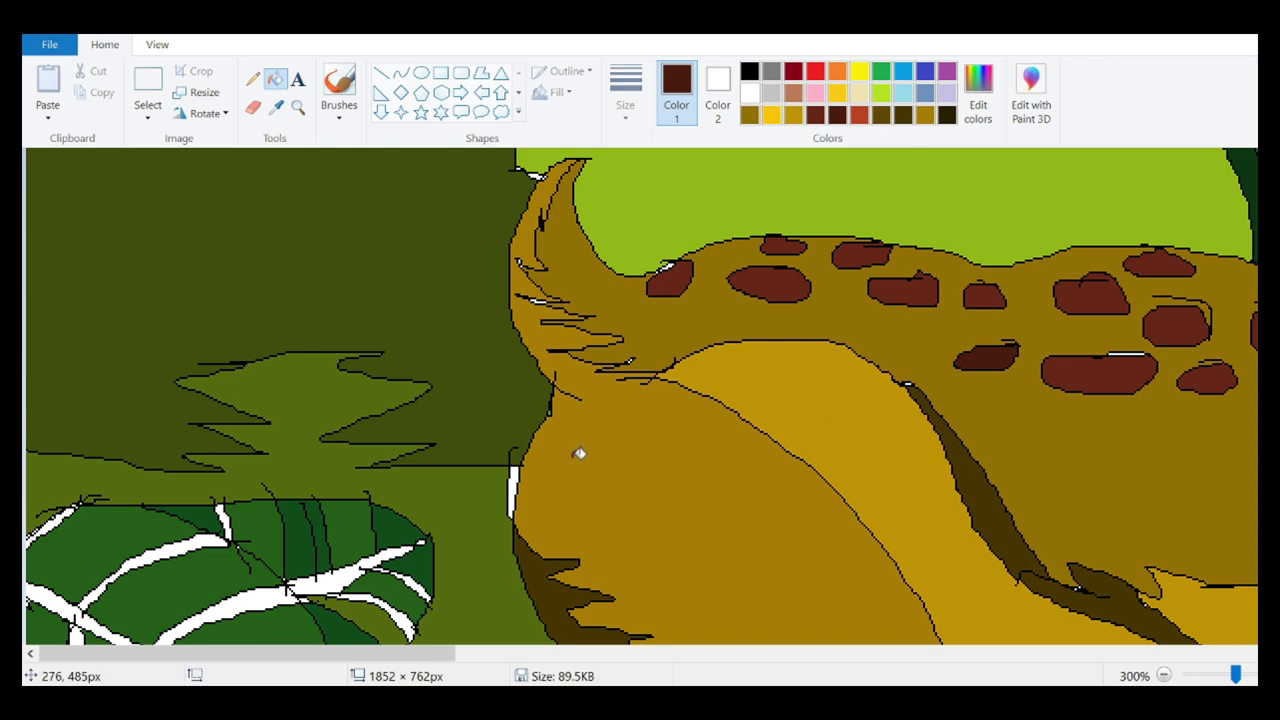
left_click(978, 100)
left_click(508, 358)
left_click(488, 490)
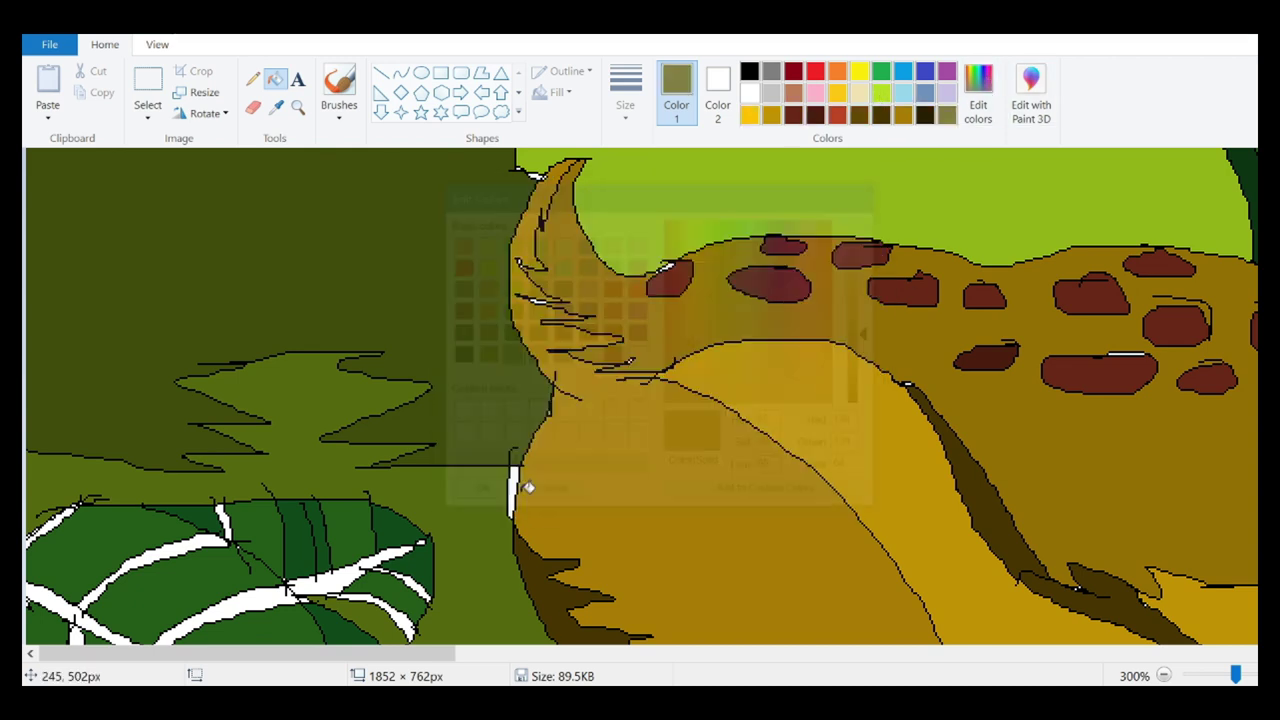
scroll(600, 470, "down", 5)
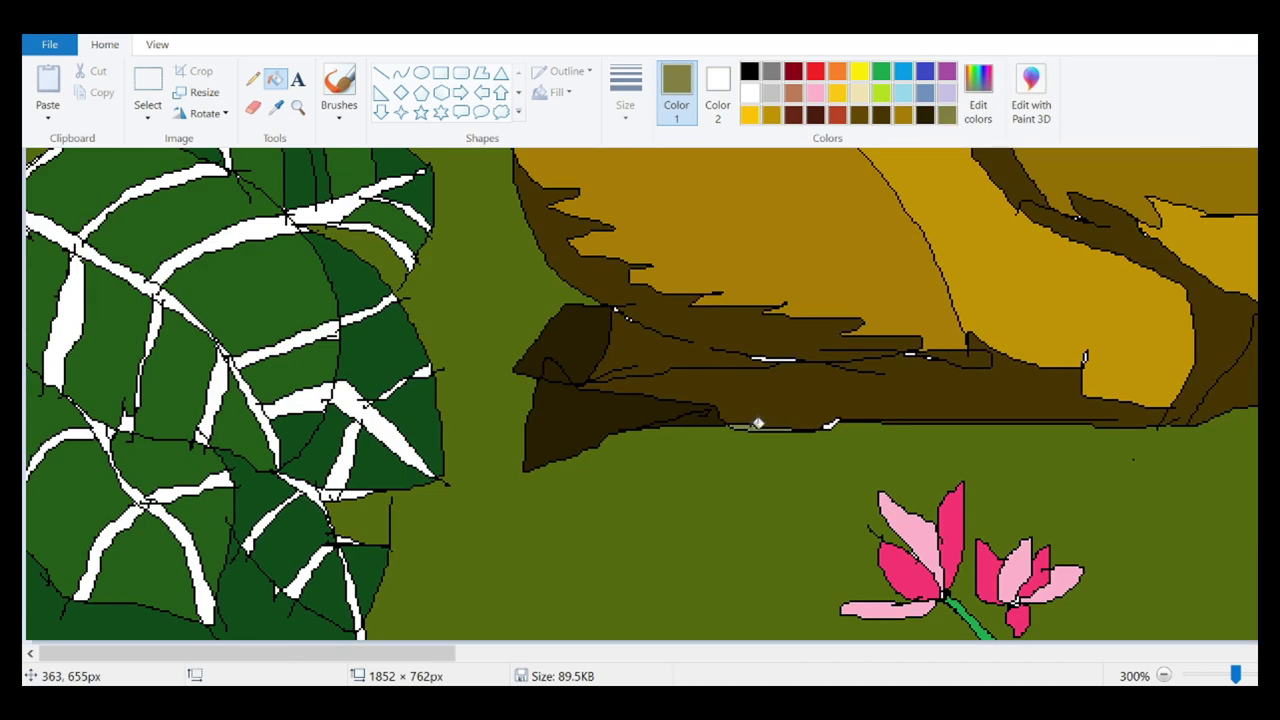
Step: Mix a light green and fill the first side veins on the large leaf's lower half
left_click(360, 403)
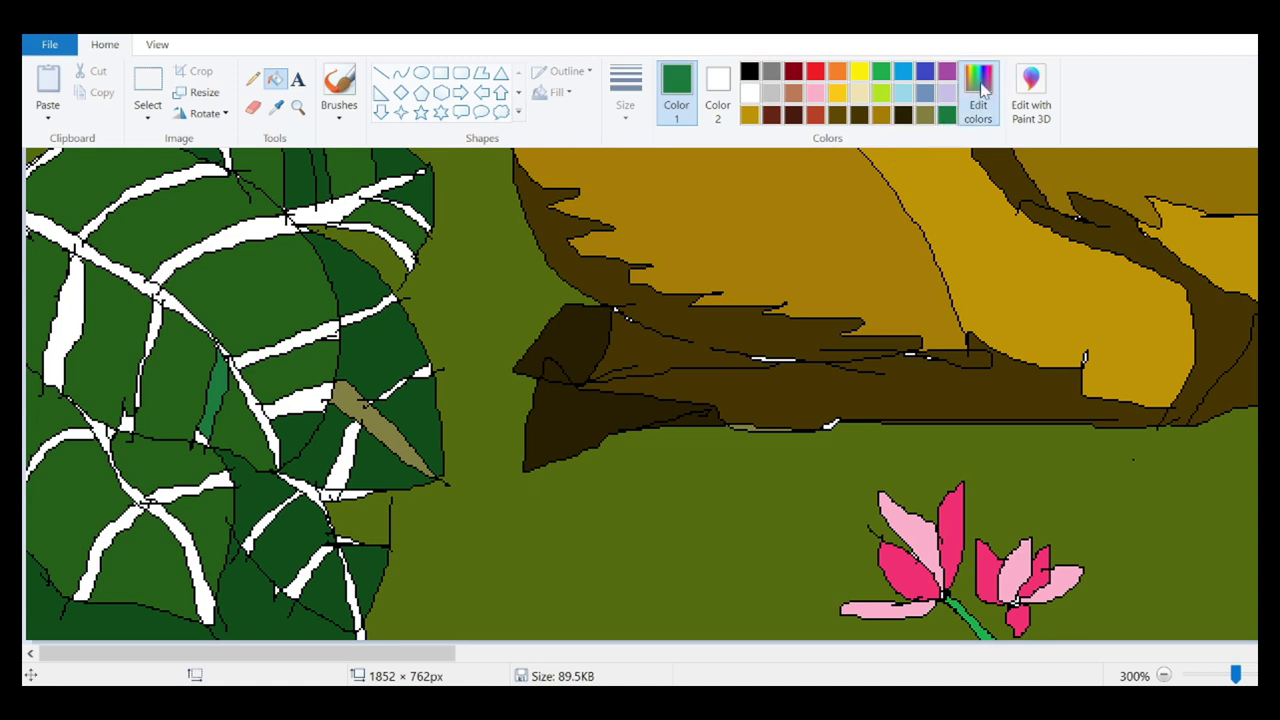
left_click(980, 92)
left_click(732, 287)
left_click(722, 307)
left_click(711, 321)
left_click(476, 494)
left_click(364, 408)
left_click(312, 402)
left_click(314, 336)
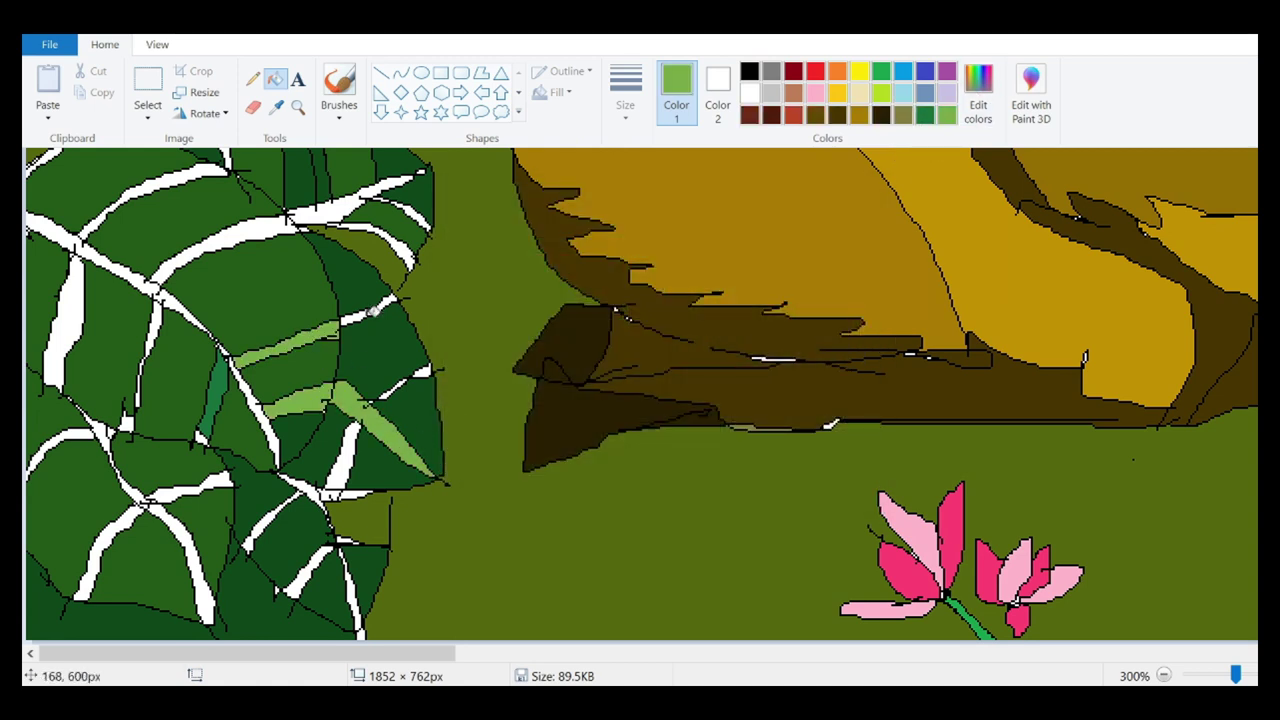
Step: Fill the veins along the large leaf's right edge and upper right lobe with light green
left_click(372, 311)
left_click(342, 211)
left_click(355, 228)
left_click(410, 214)
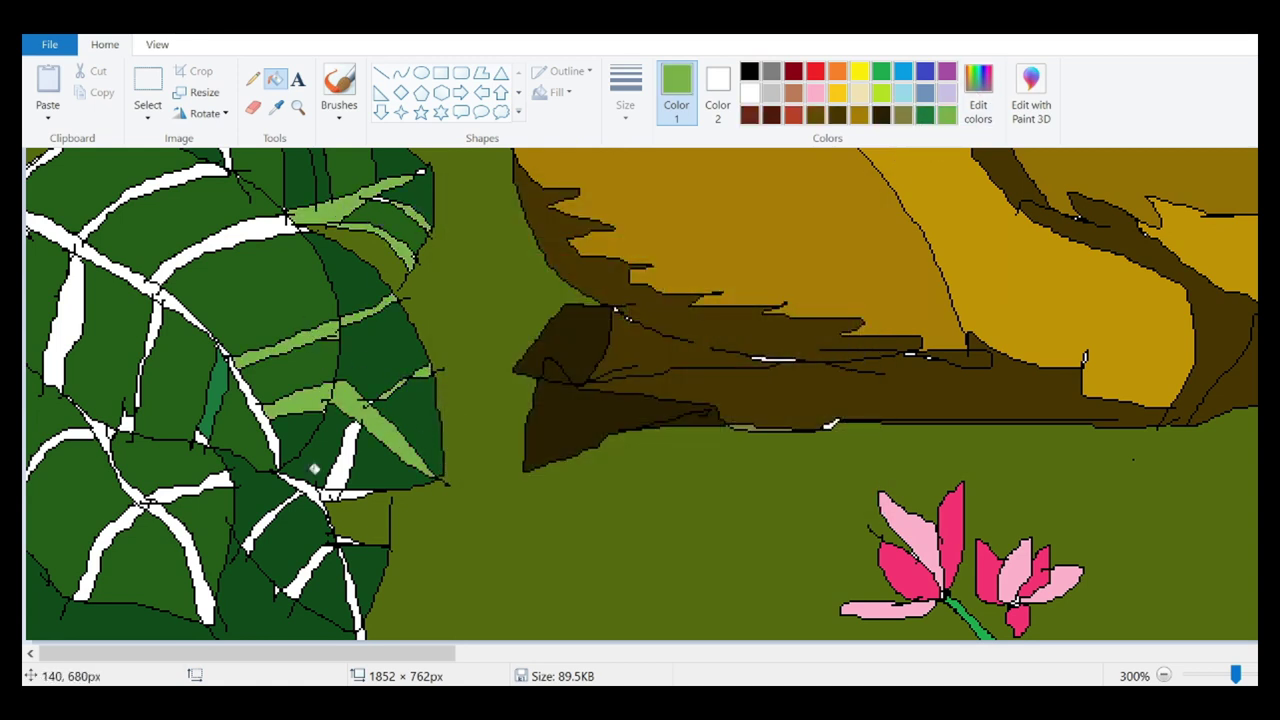
Step: Fill the veins in the large leaf's bottom tip and the dark green leaf section beneath it with light green
left_click(342, 458)
left_click(305, 570)
left_click(272, 525)
left_click(330, 490)
left_click(302, 490)
left_click(355, 598)
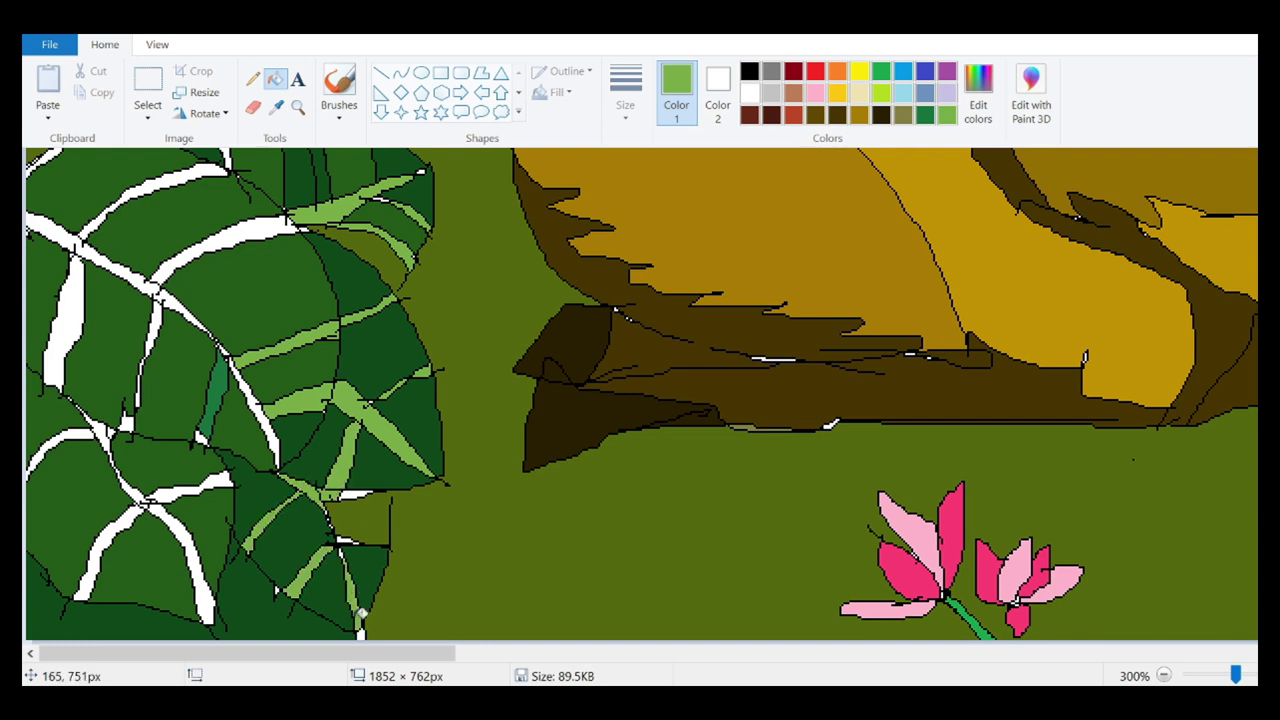
Step: Fill the curved veins and central rib of the lower left leaf with light green
left_click(205, 590)
left_click(125, 525)
left_click(195, 488)
left_click(89, 432)
left_click(117, 432)
left_click(136, 491)
Step: Fill the large leaf's main rib and left side veins with light green, undoing the fill that covers a leaf section
left_click(64, 345)
left_click(158, 310)
left_click(143, 277)
left_click(212, 247)
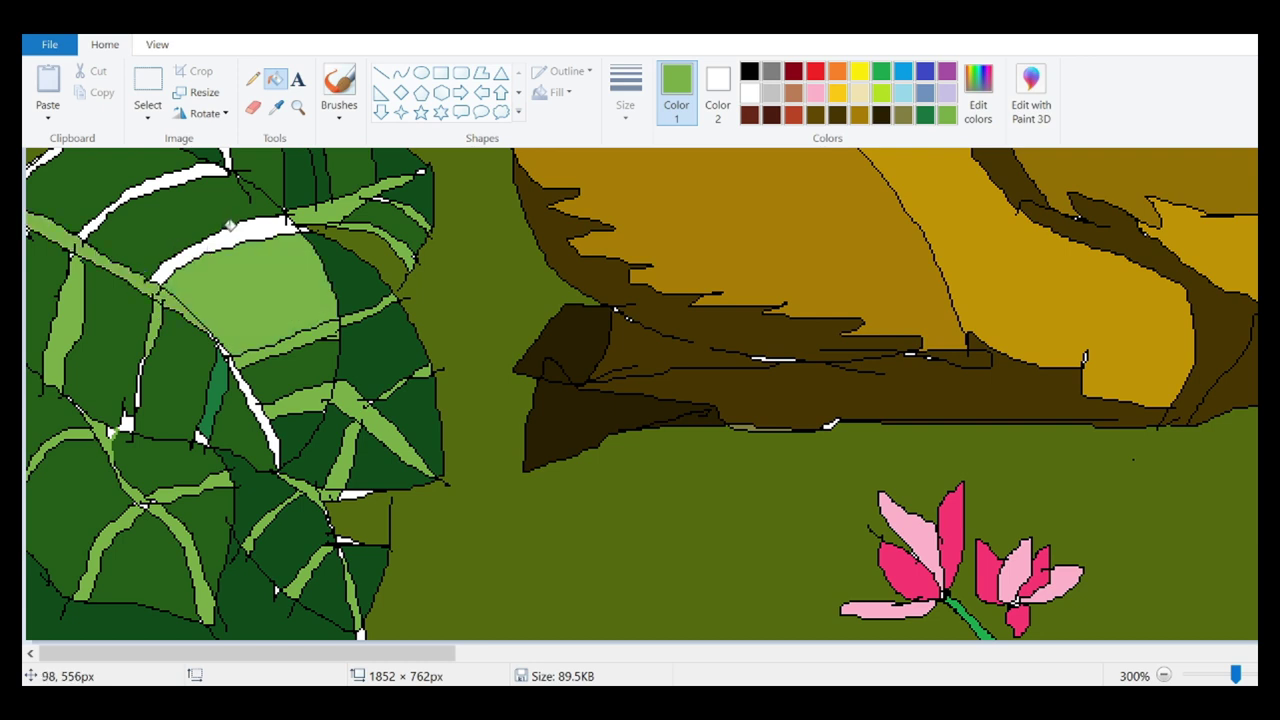
key("ctrl+z")
Step: Fill the large leaf's remaining upper curved veins, lower rib and short side veins with light green
left_click(230, 227)
left_click(192, 168)
left_click(256, 395)
left_click(125, 421)
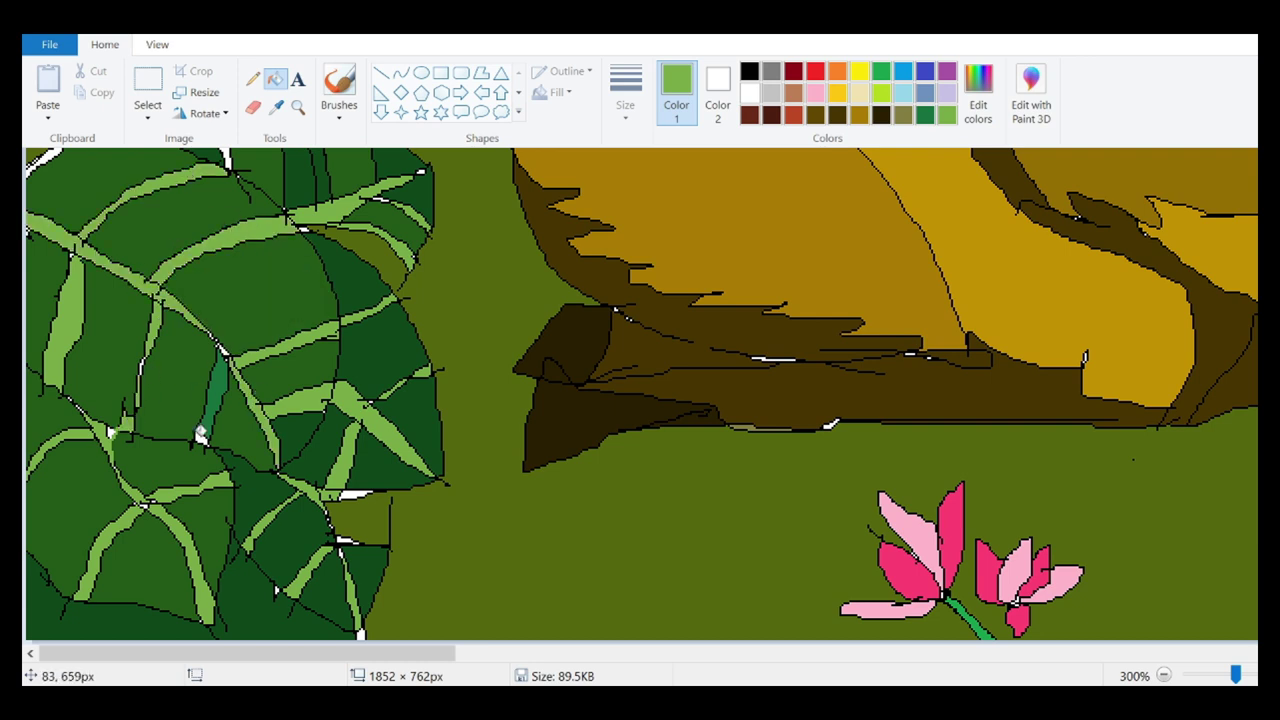
left_click(214, 388)
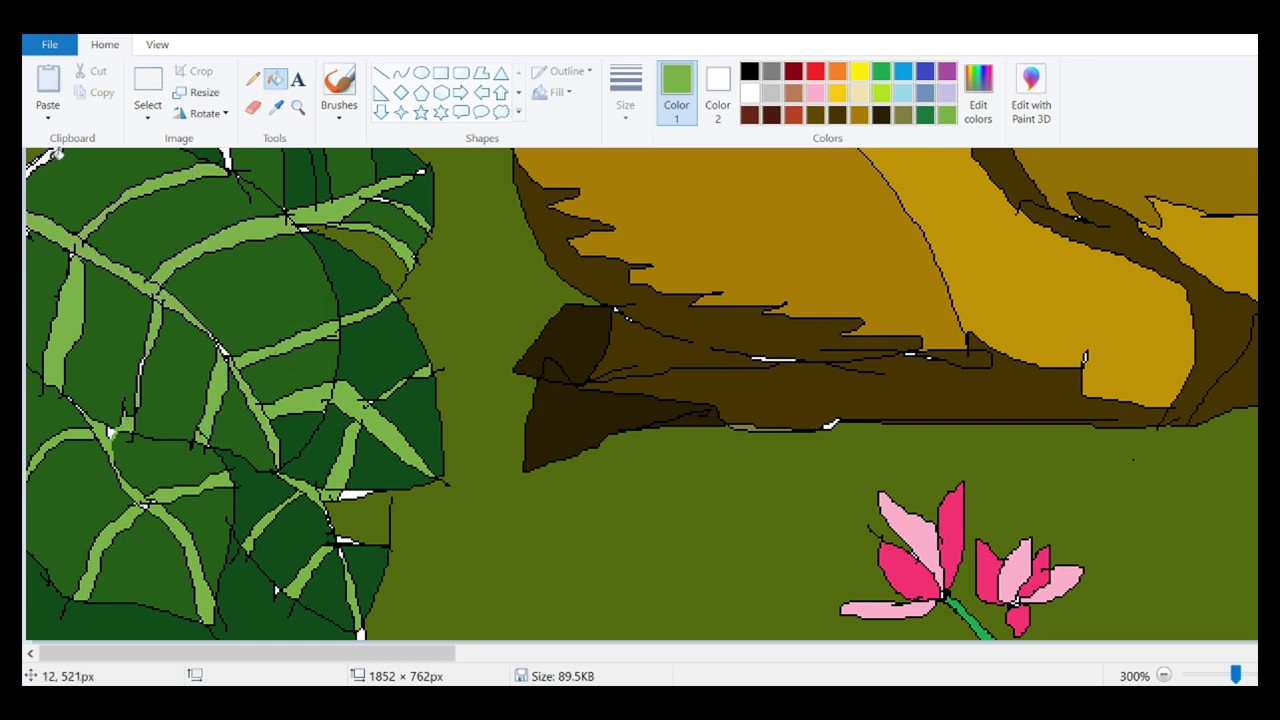
scroll(292, 335, "down", 1, "ctrl")
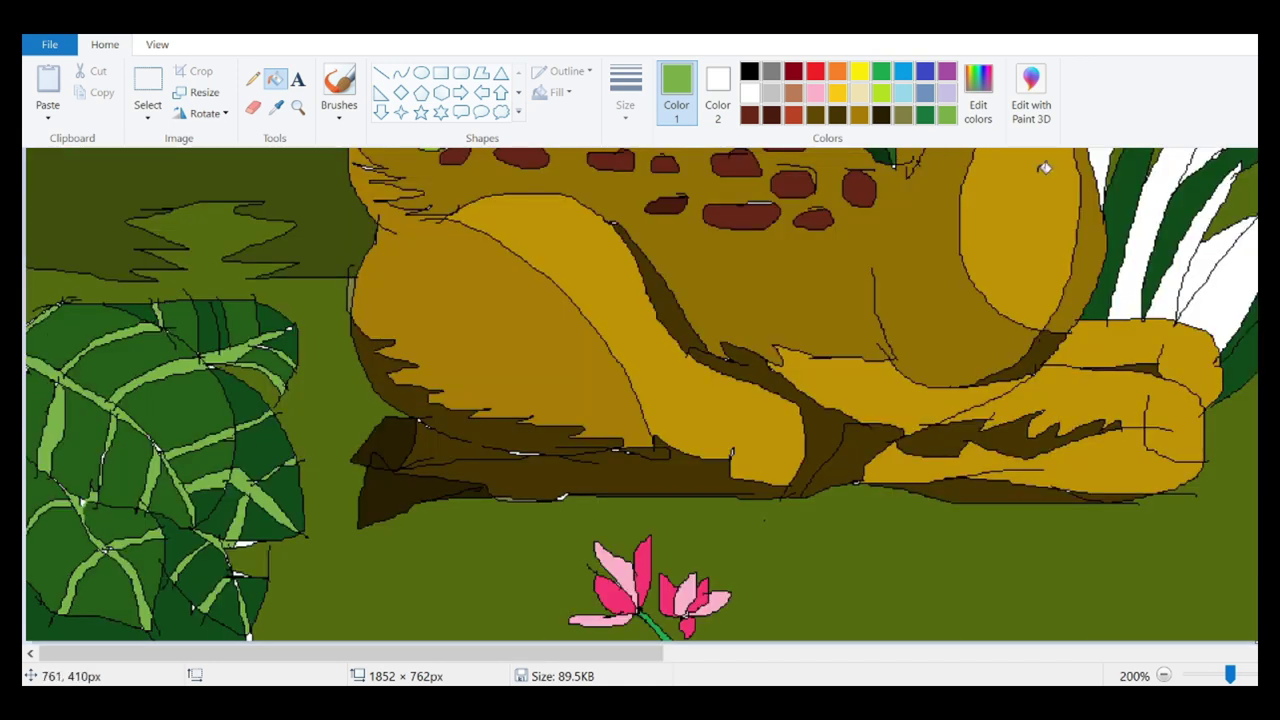
Step: Close the outline of the small leaf section below the large leaf with the Pencil and fill it with medium green
left_click(925, 114)
key("ctrl+z")
left_click(749, 72)
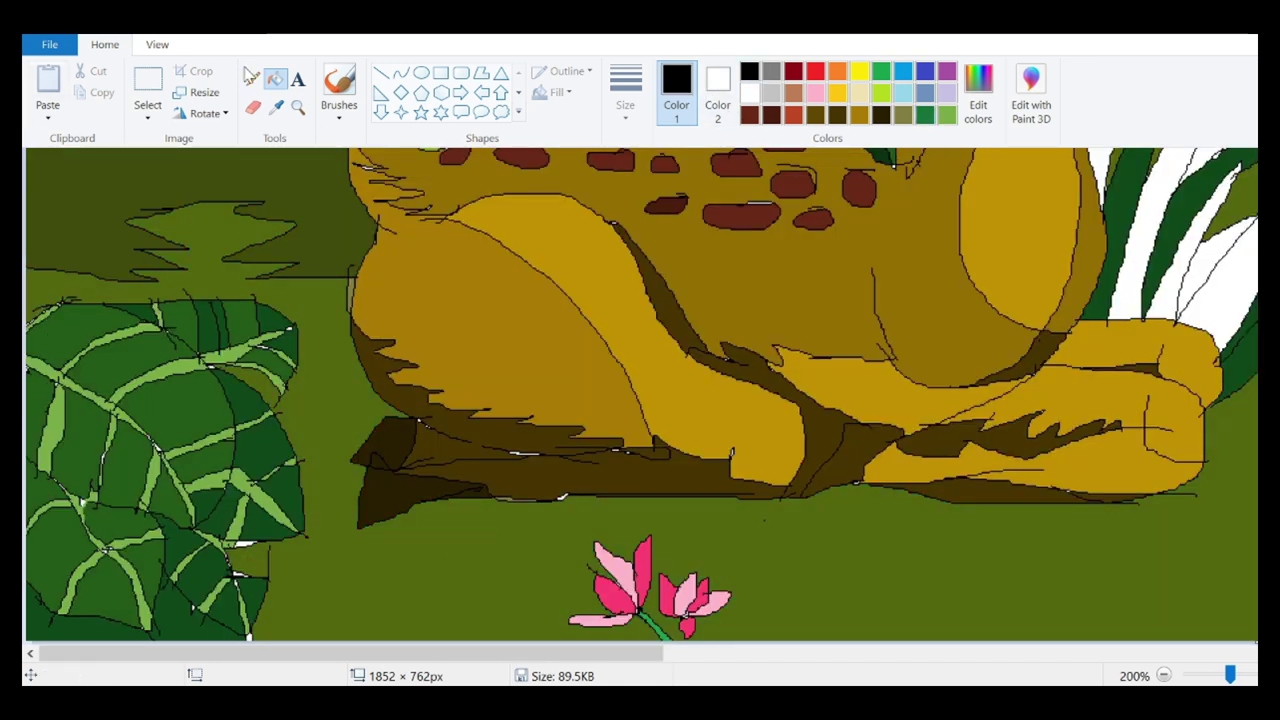
left_click(252, 79)
left_click(925, 115)
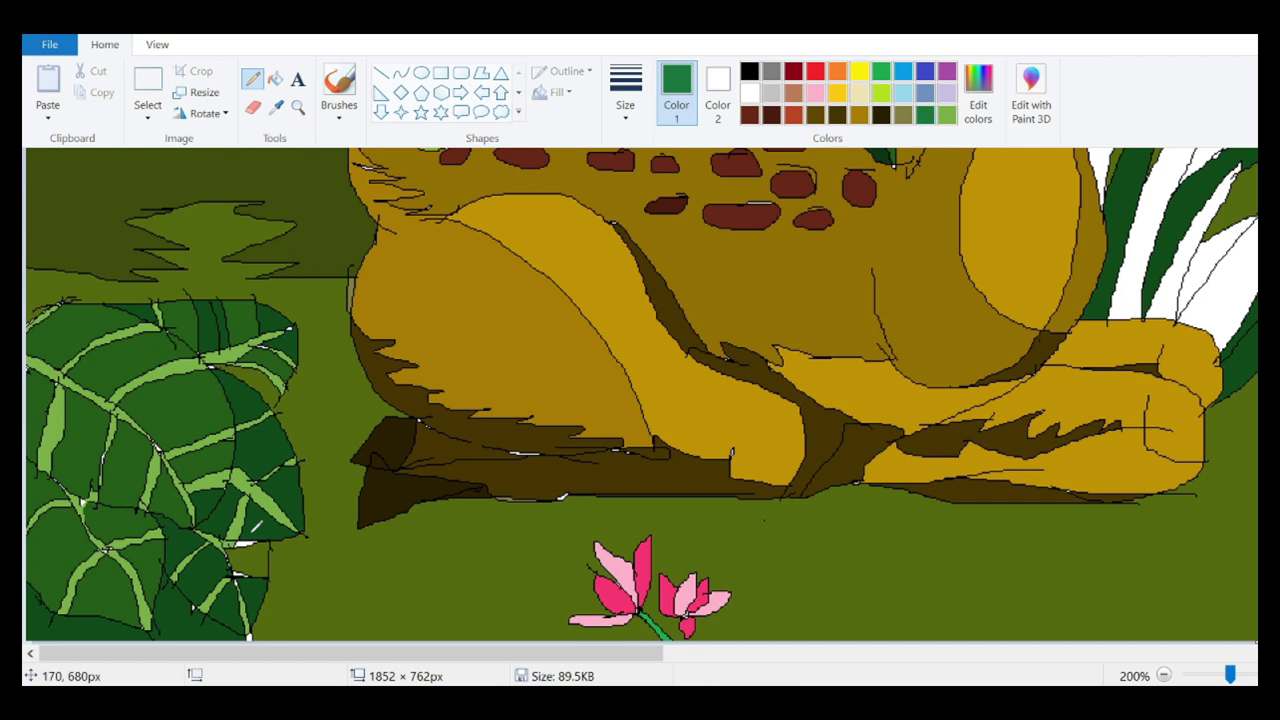
left_click(277, 80)
left_click(247, 566)
Step: Try a dark teal fill on the small leaf section below the large leaf
left_click(979, 87)
left_click(534, 332)
left_click(475, 494)
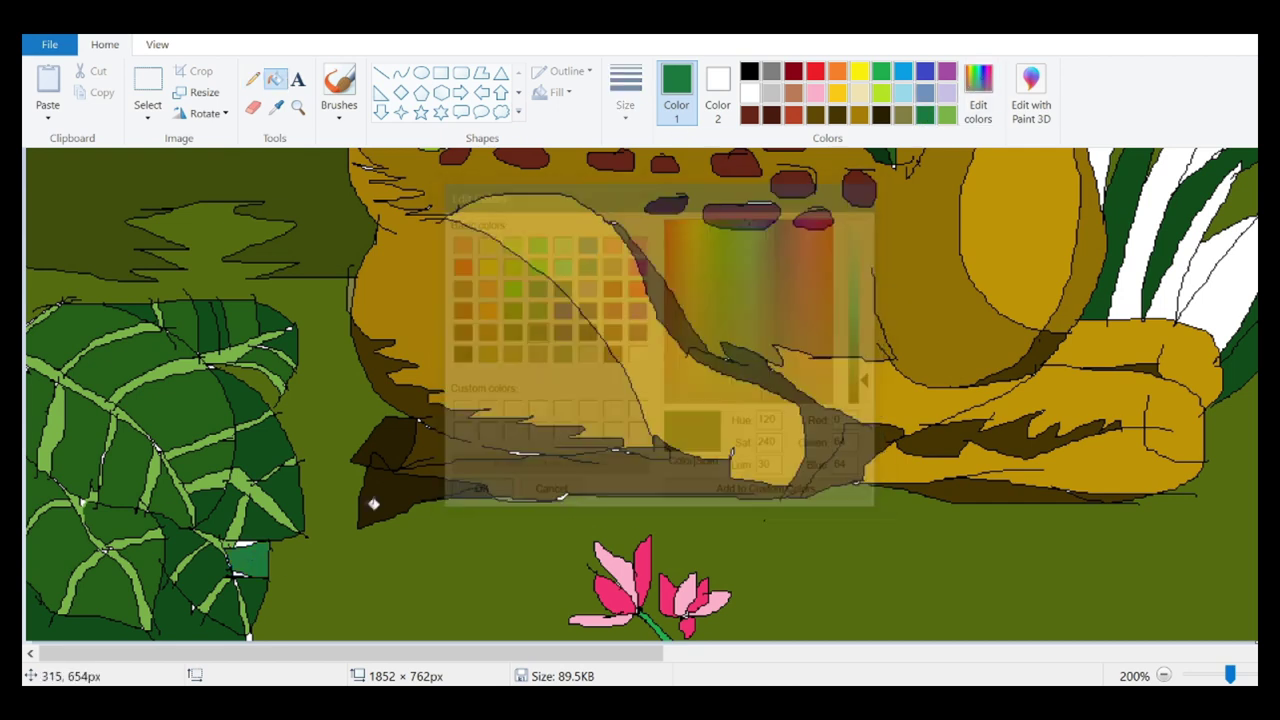
left_click(250, 560)
Step: Fill the small leaf section with dark green (0, 64, 0) and mix a darker green (0, 53, 0)
left_click(979, 87)
left_click(508, 332)
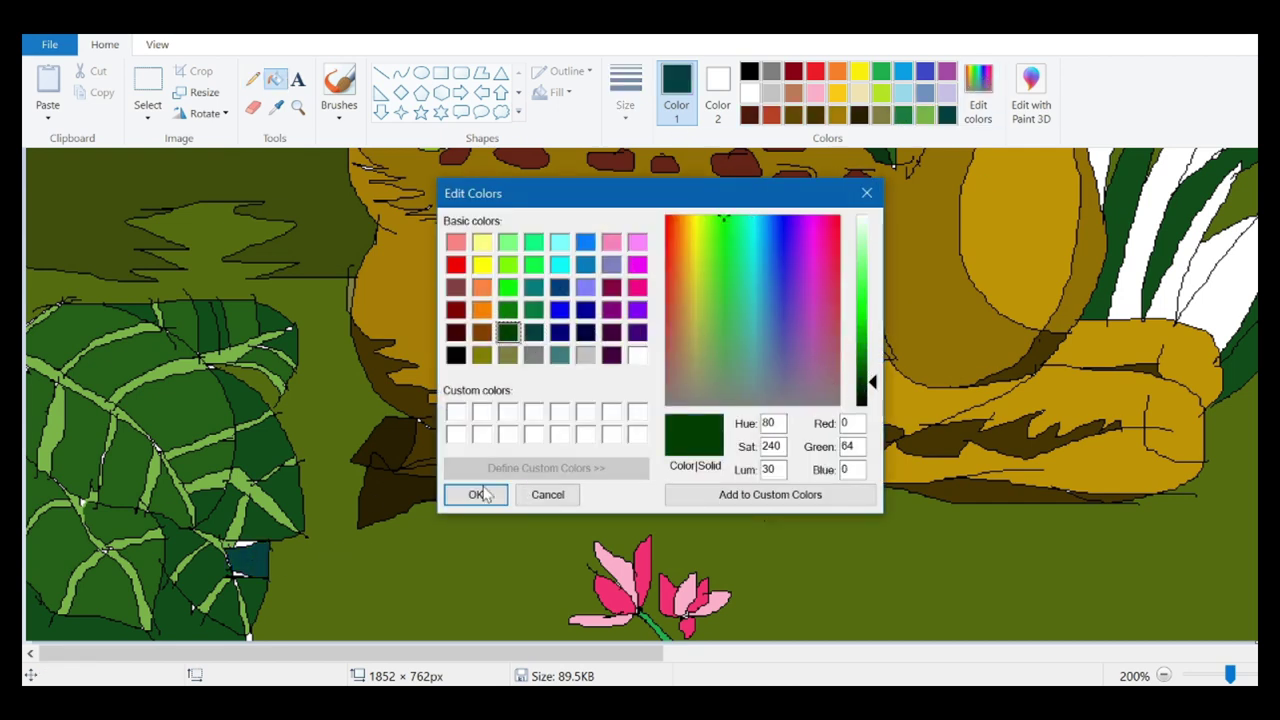
left_click(475, 494)
left_click(250, 562)
left_click(979, 87)
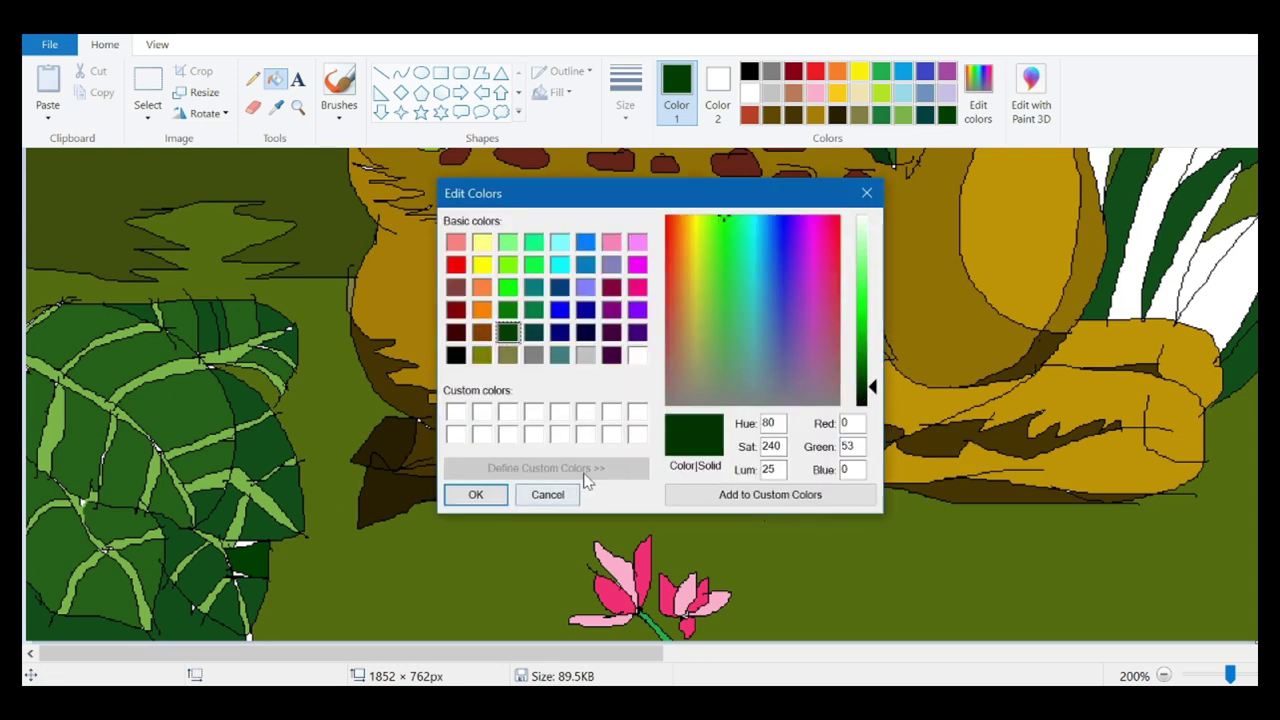
left_click(475, 494)
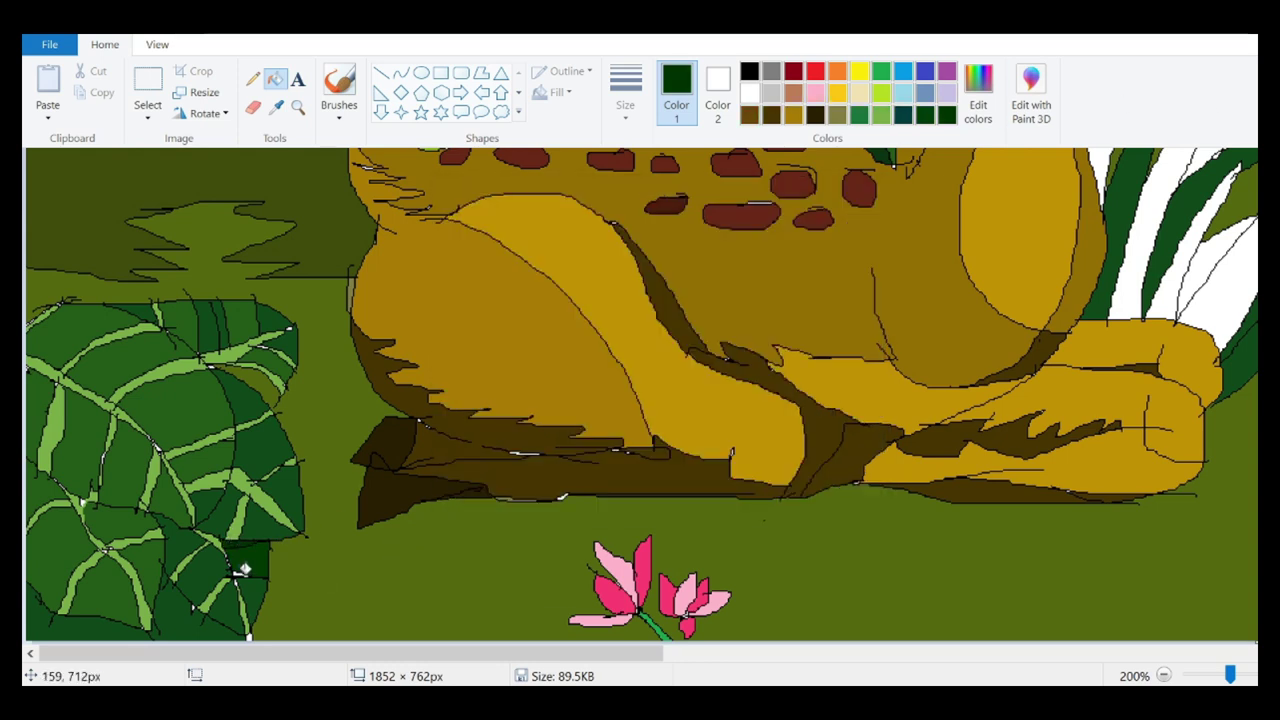
Step: Fill the small white gaps left in the leaves' veins with light green
left_click(881, 113)
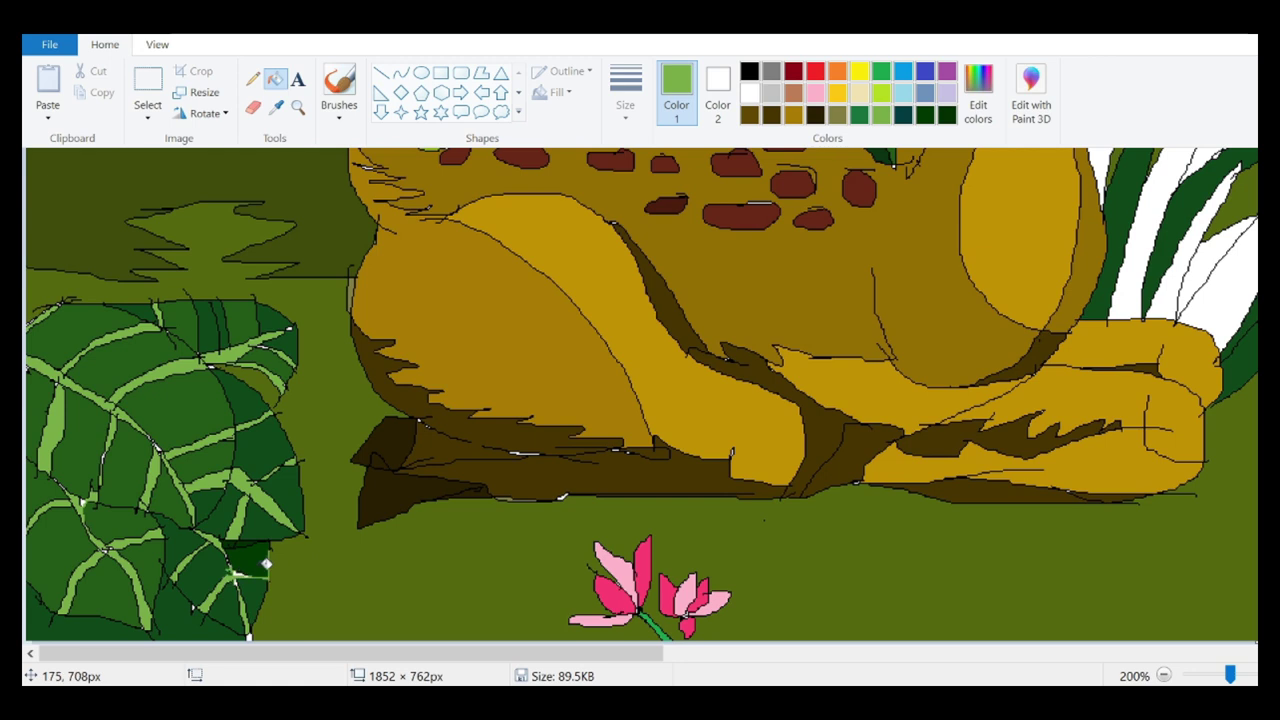
scroll(270, 570, "up", 2, "ctrl")
scroll(426, 572, "down", 5)
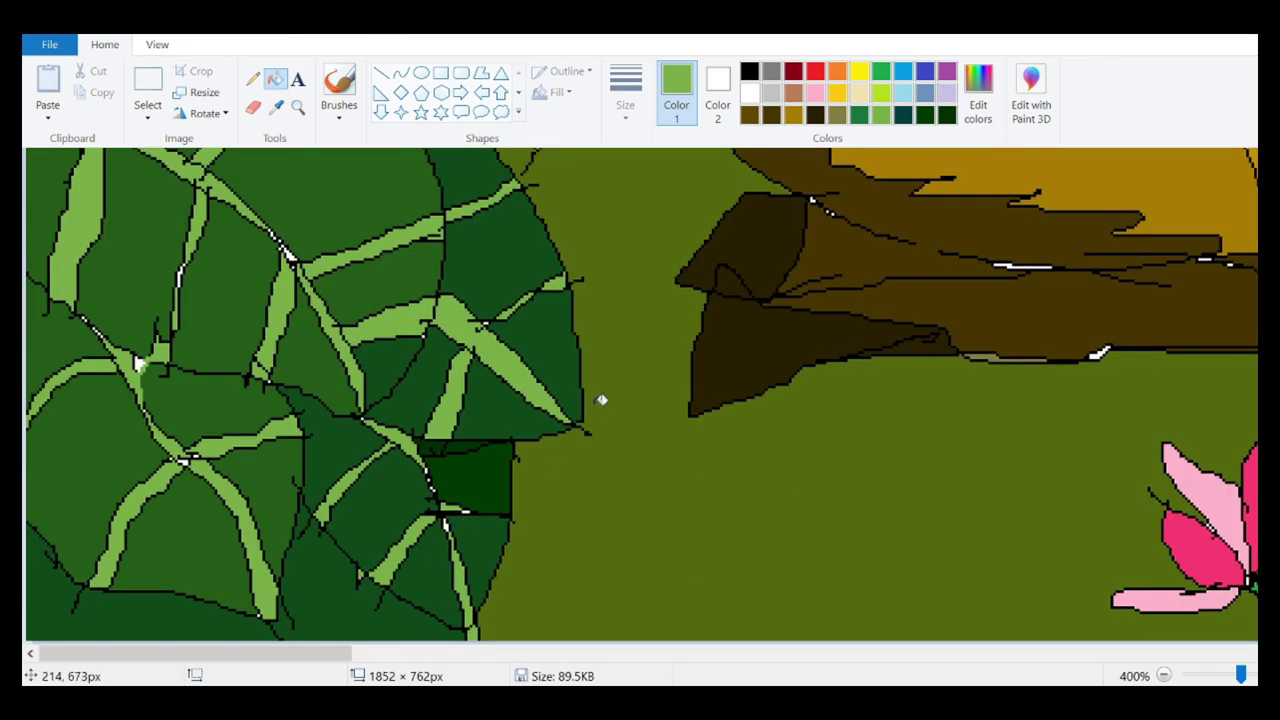
scroll(601, 400, "up", 4)
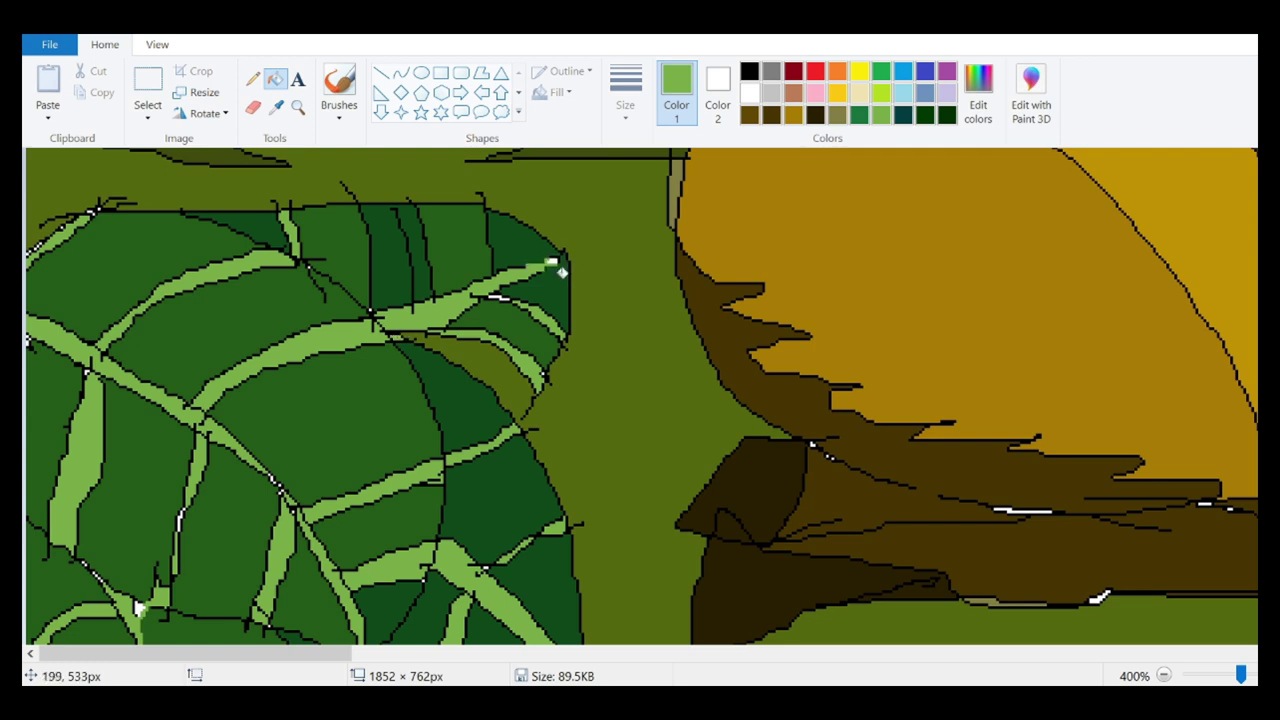
scroll(383, 543, "down", 2, "ctrl")
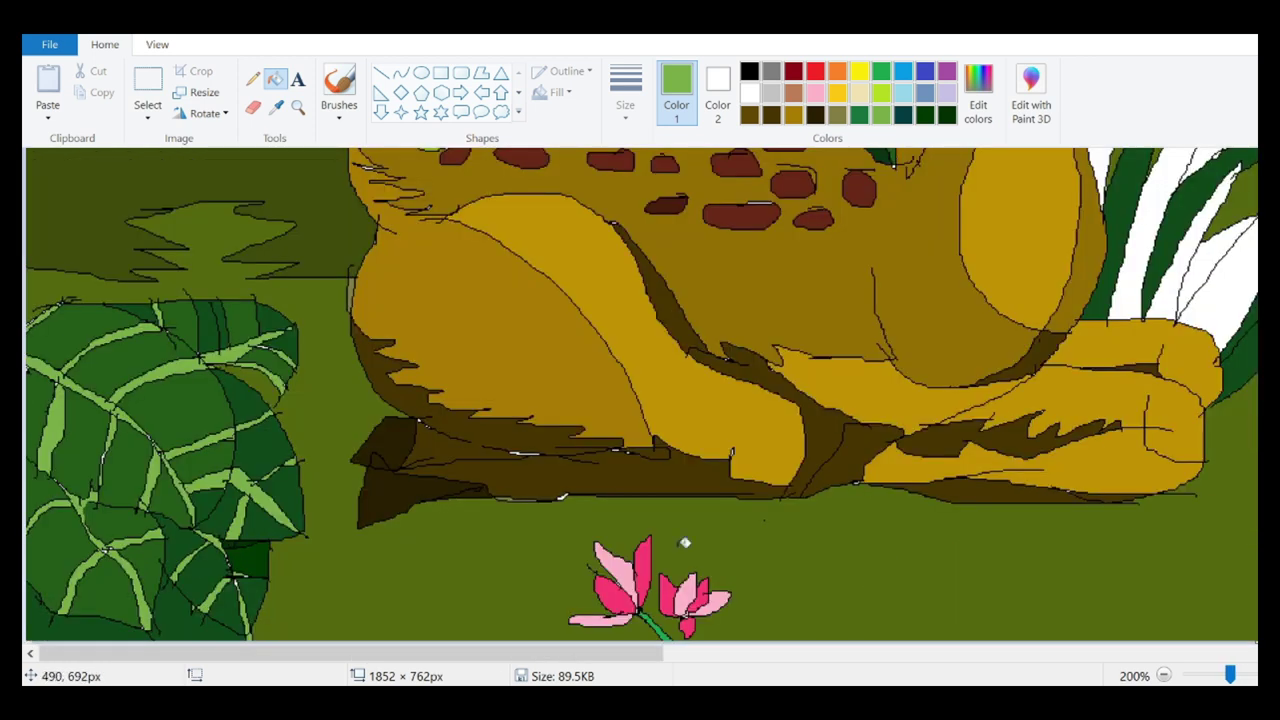
Step: Fill the shadow where the fawn's hind leg meets its forelegs with near-black brown and the white neck gap with dark teal
left_click(816, 115)
left_click(867, 447)
scroll(968, 411, "up", 3)
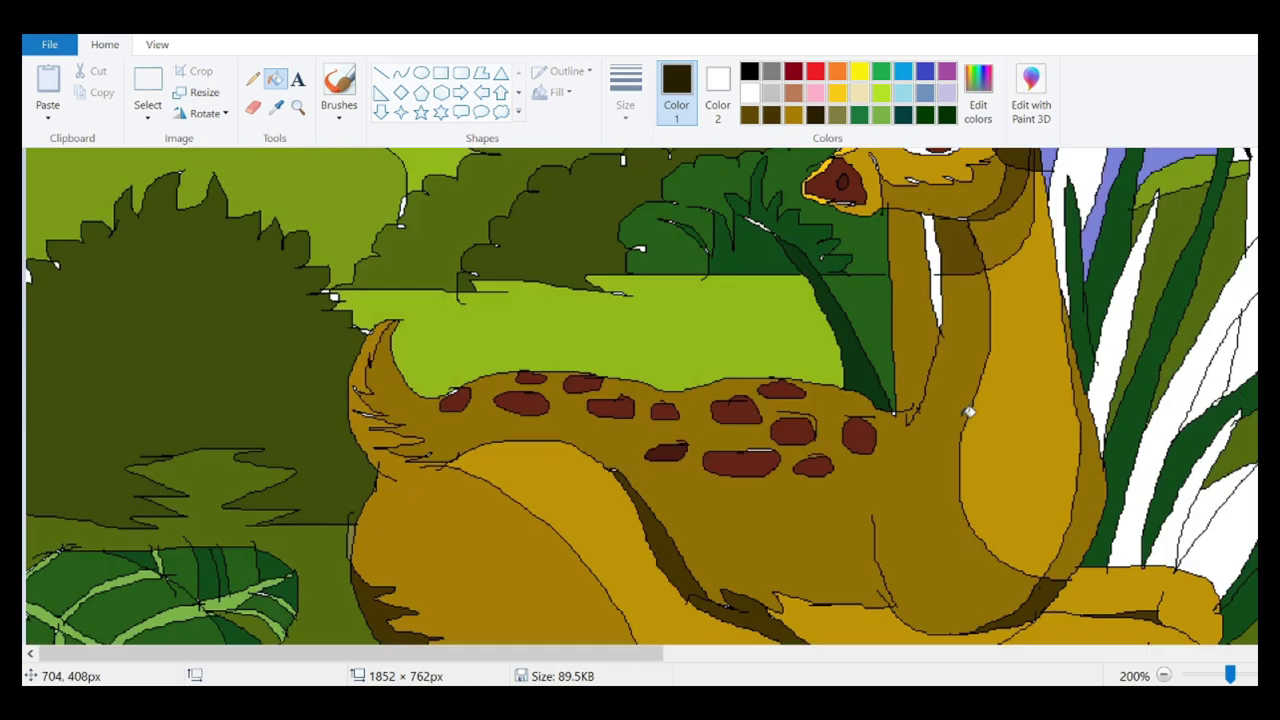
left_click(903, 114)
left_click(940, 365)
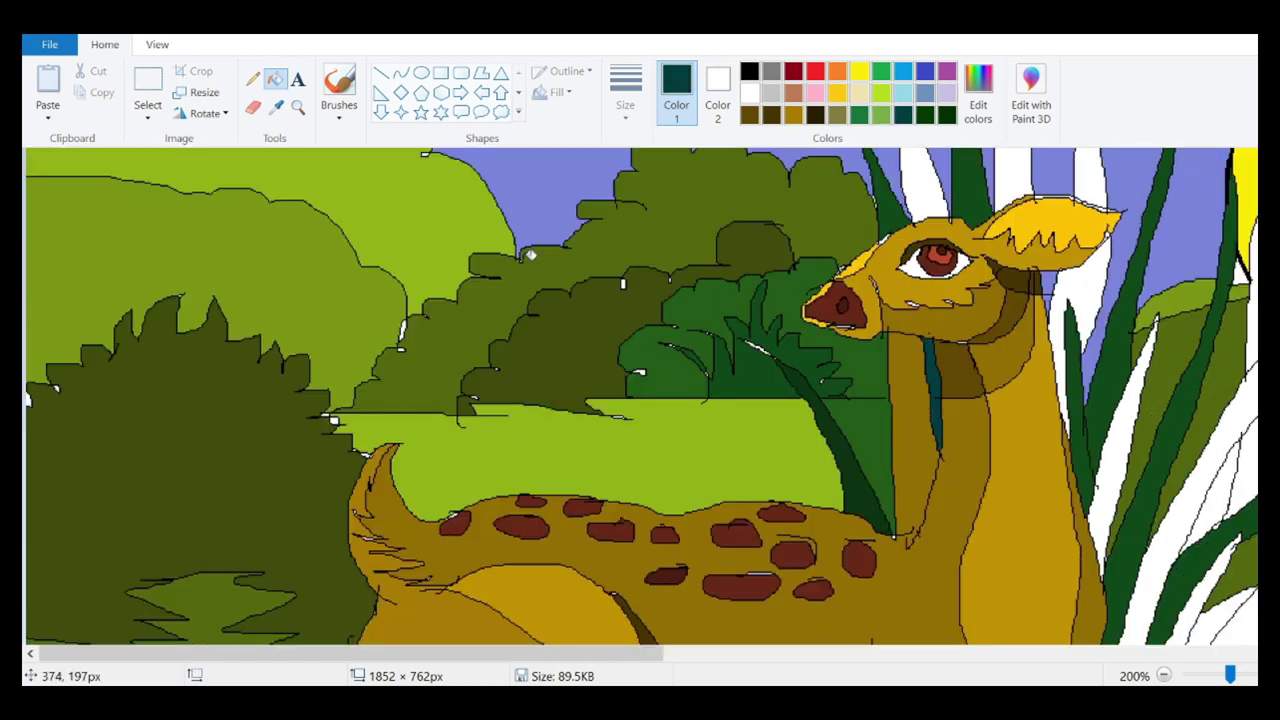
Step: Separate the patch between the dark leaf and the fawn's neck from the bush with the Pencil and fill it with newly mixed olive green
left_click(749, 71)
left_click(252, 79)
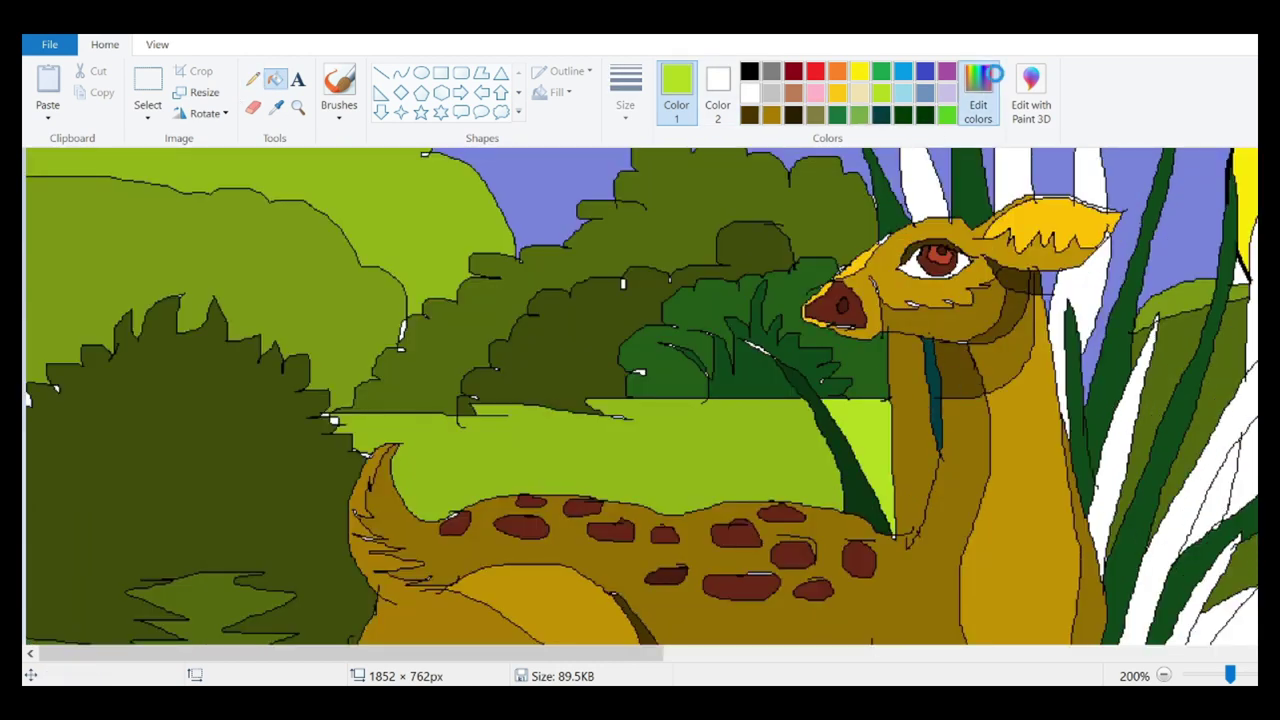
left_click(989, 80)
left_click(861, 342)
left_click(474, 492)
left_click(868, 414)
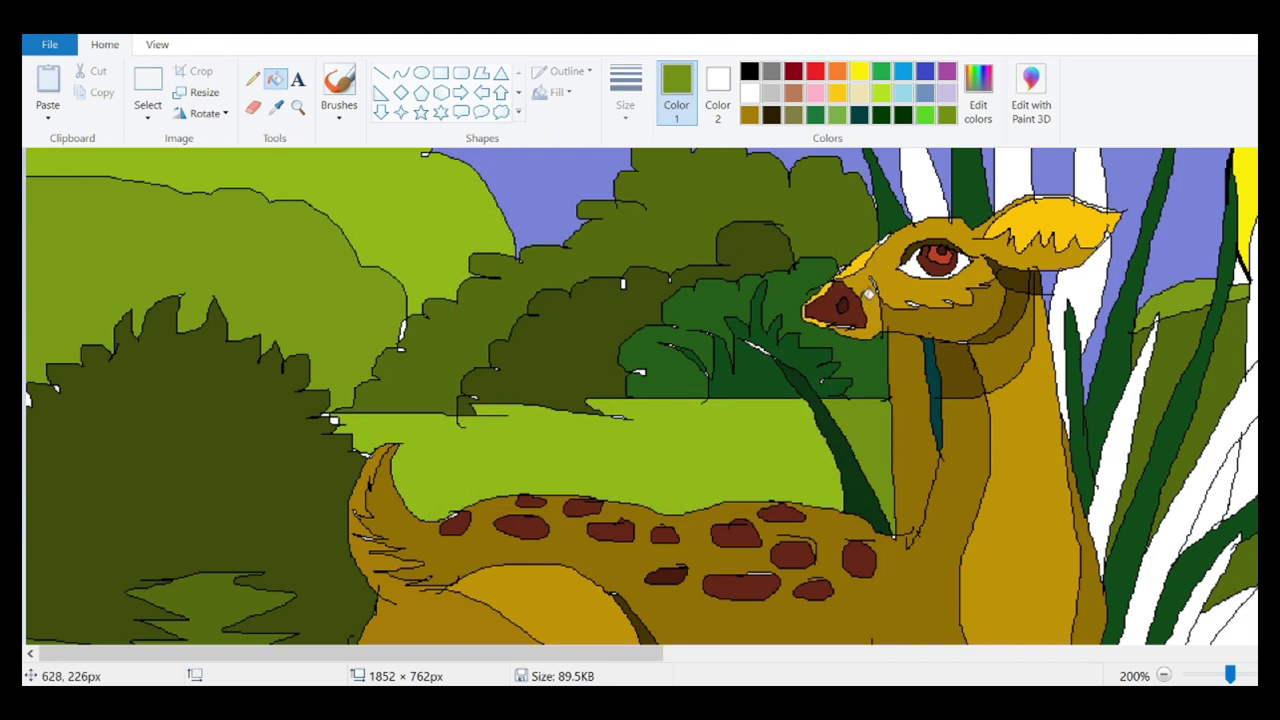
Step: Fill the gap in the fawn's neck and the white reed blades behind its head and ear with very dark green
left_click(881, 114)
left_click(925, 185)
left_click(932, 390)
left_click(1015, 180)
left_click(1085, 291)
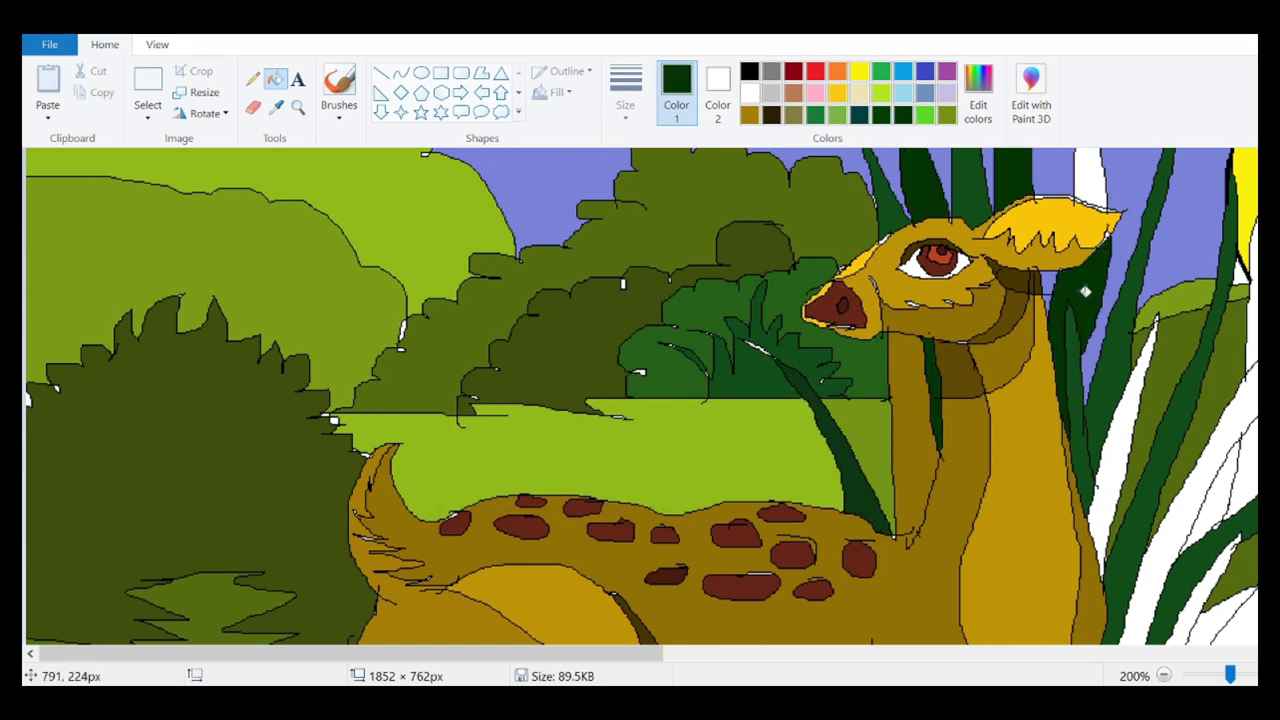
Step: Fill more reed blades beside the fawn's neck and above its forelegs with very dark green
scroll(1097, 264, "up", 2)
left_click(1127, 552)
scroll(1128, 540, "down", 3)
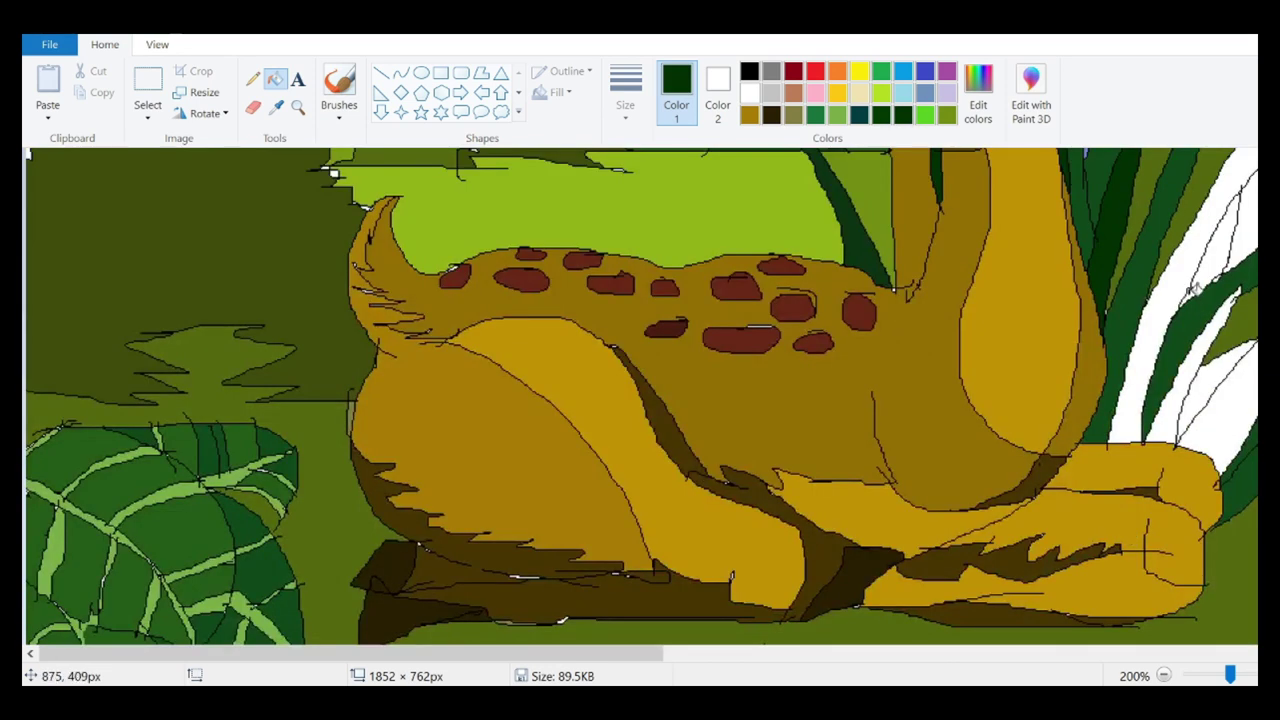
scroll(1194, 288, "up", 1)
left_click_drag(634, 657, 891, 657)
scroll(780, 460, "down", 2)
left_click(711, 371)
scroll(800, 366, "up", 2)
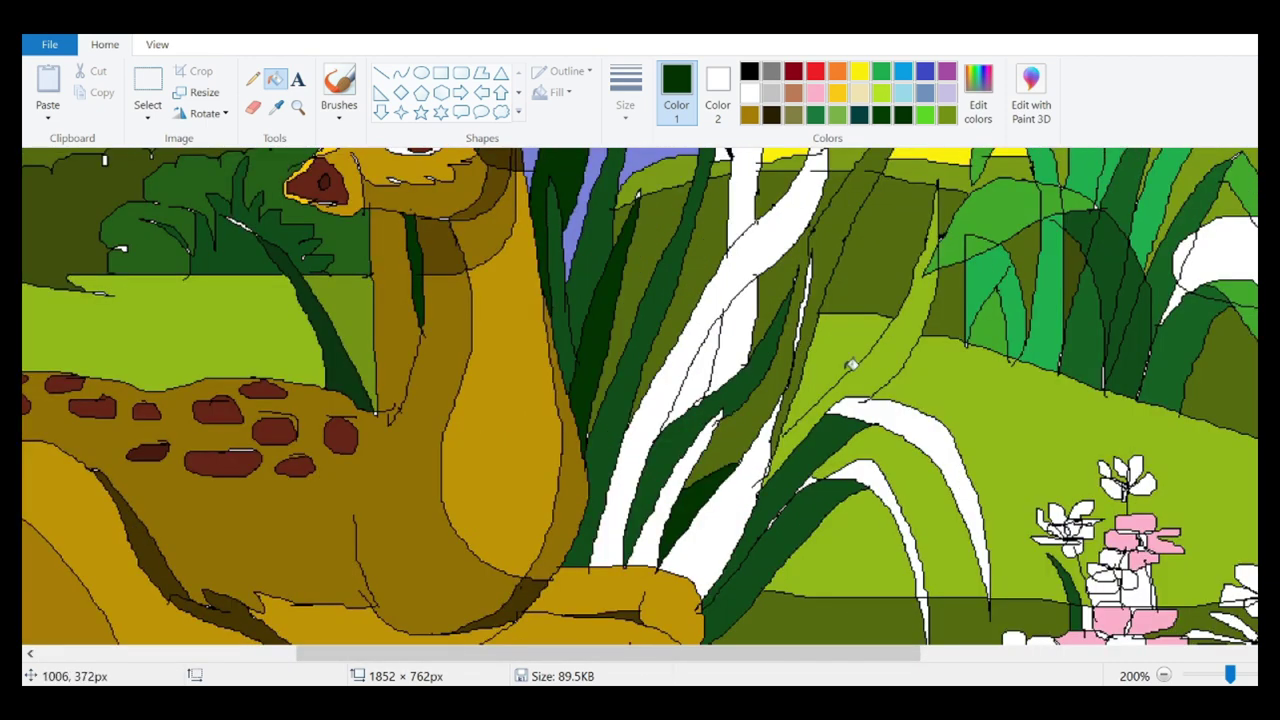
Step: Close the gap in the curved reed blade on the sunlit mound's edge with black Pencil and fill it very dark green
left_click(909, 320)
key("ctrl+z")
left_click(749, 71)
left_click(252, 79)
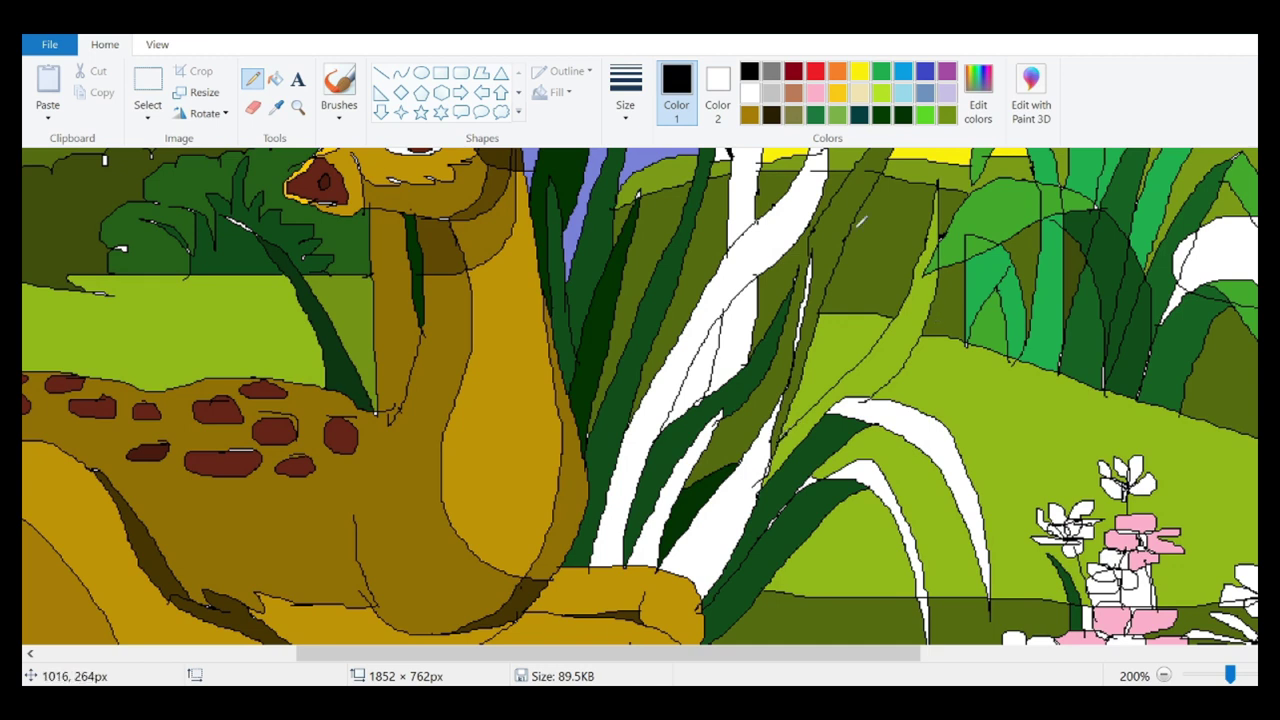
left_click(275, 79)
left_click(859, 114)
left_click(882, 360)
Step: Fill the two arching reed blades and the white blade above the fawn's forelegs with medium green
left_click(837, 114)
left_click(815, 114)
left_click(924, 430)
left_click(876, 469)
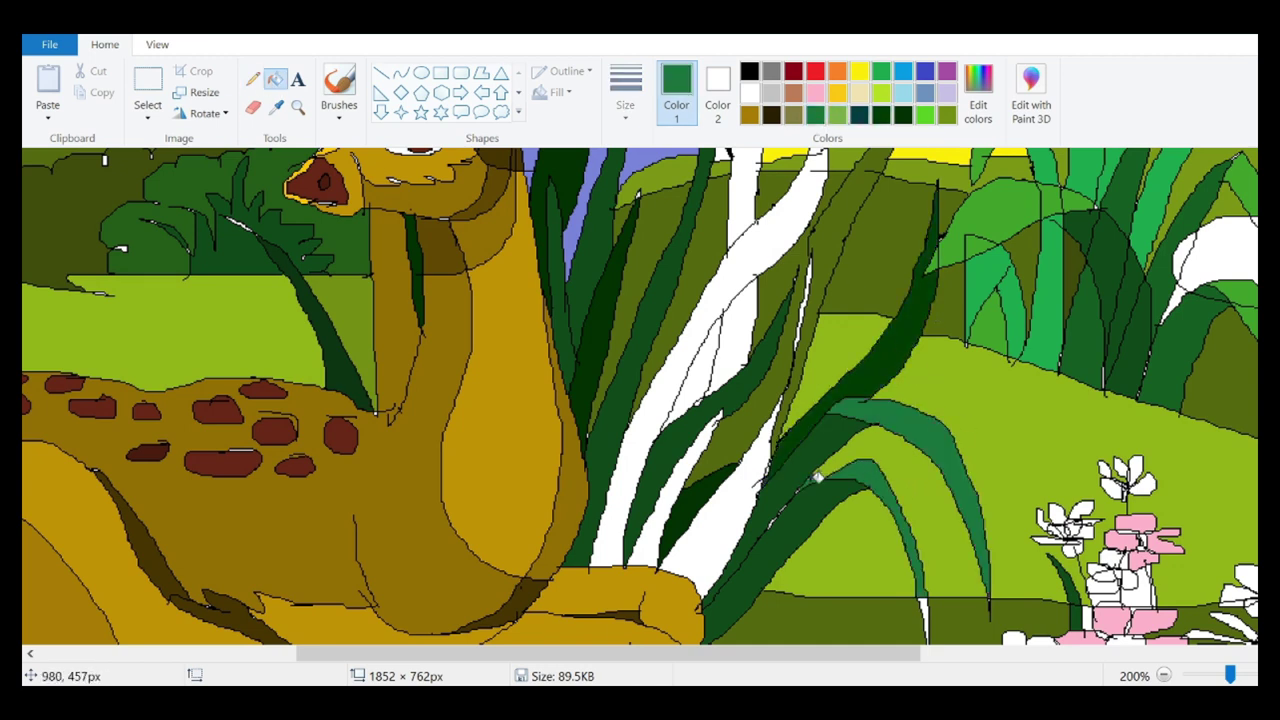
left_click(758, 461)
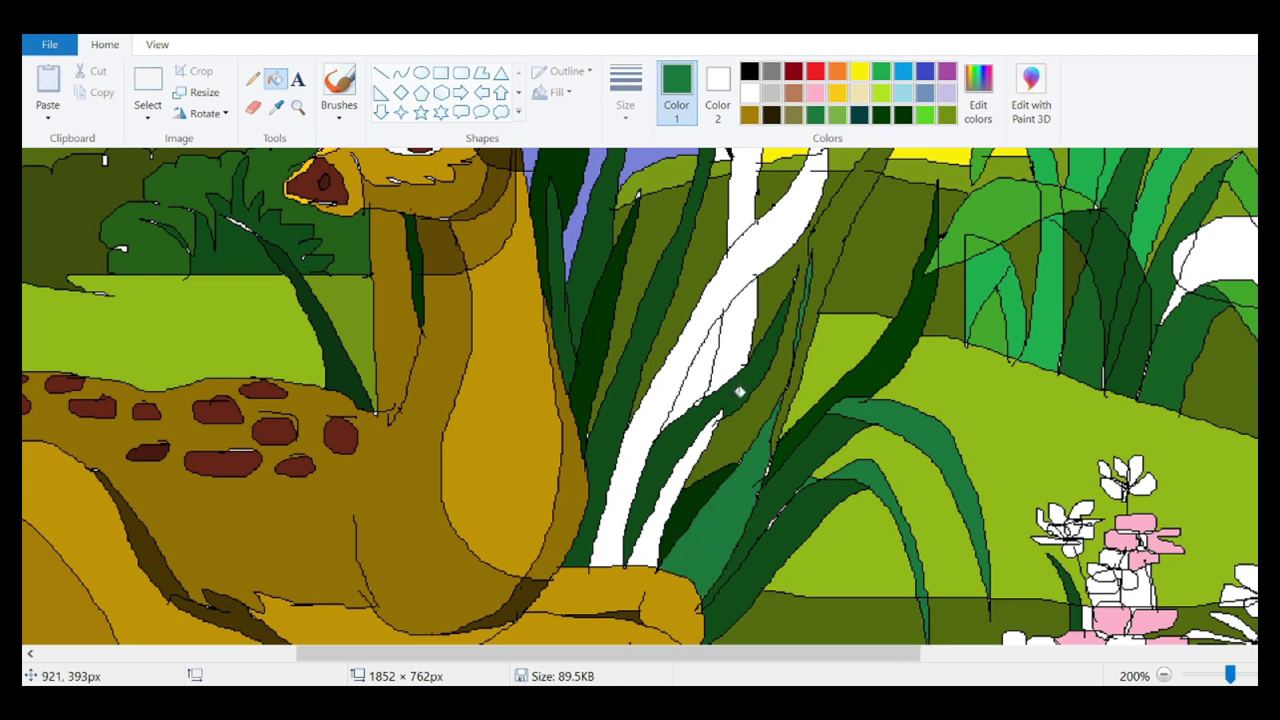
Step: Fill the tall white reed blades between the fawn's neck and the sun with the same medium green
left_click(668, 412)
left_click(656, 404)
left_click(735, 340)
left_click(745, 210)
Step: Mix periwinkle blue (RGB 121, 129, 219) and fill the white sky gap beside the sun with it
scroll(785, 258, "up", 2)
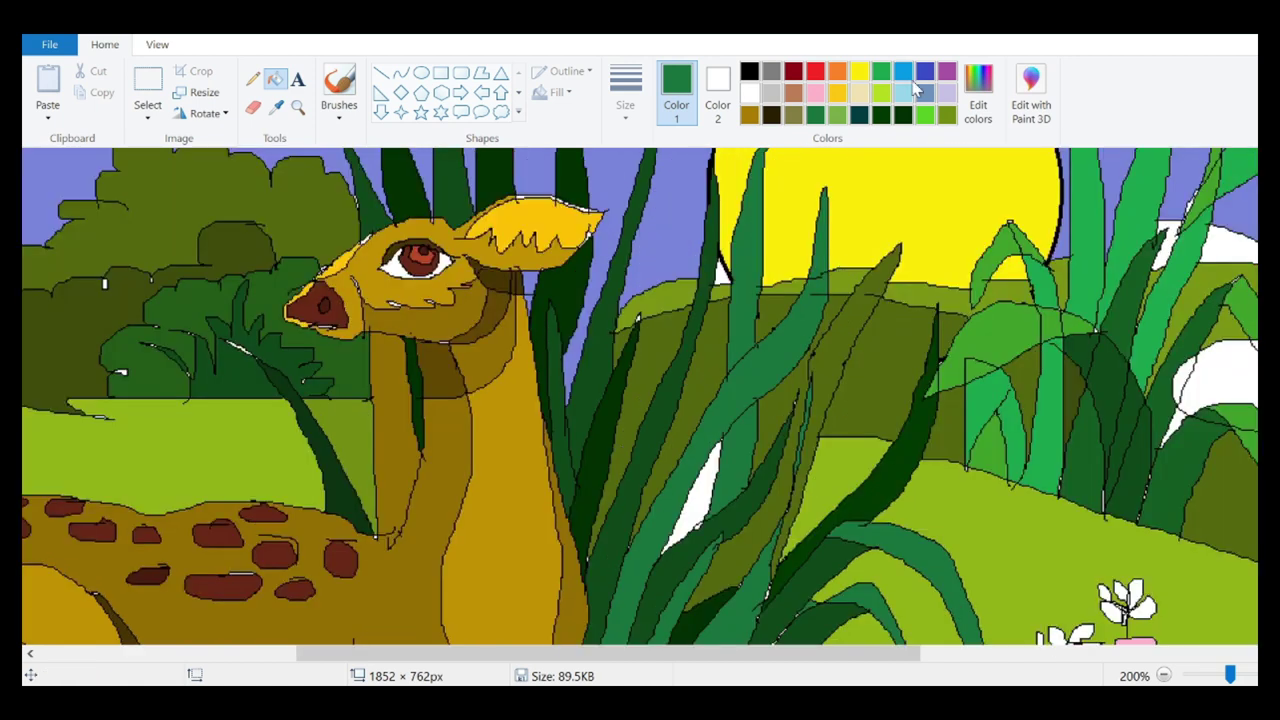
left_click(924, 71)
left_click(978, 92)
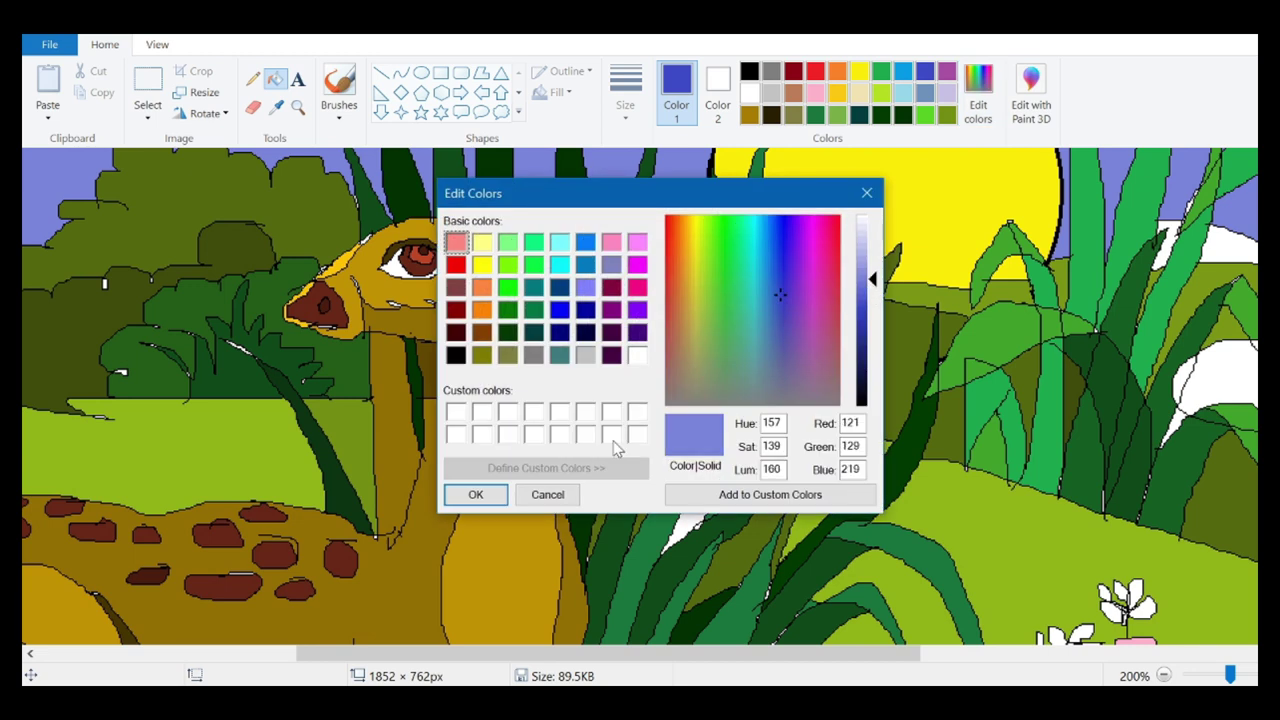
left_click(475, 494)
Step: Fill the white hill patch behind the reeds to the sun's right with light green
left_click(881, 92)
left_click(925, 113)
left_click(1225, 245)
left_click(1178, 222)
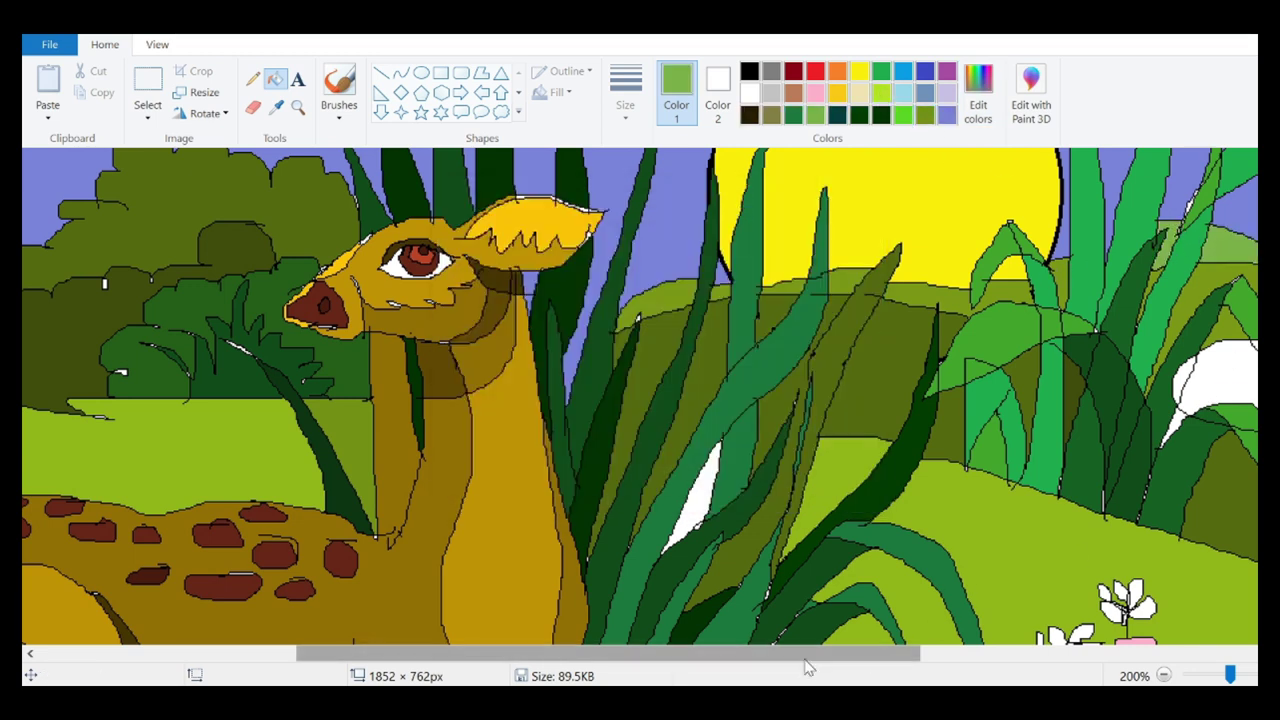
Step: Fill the white gap between the reed blades beside the fawn's neck with olive green
left_click(702, 500)
left_click(931, 116)
left_click(709, 496)
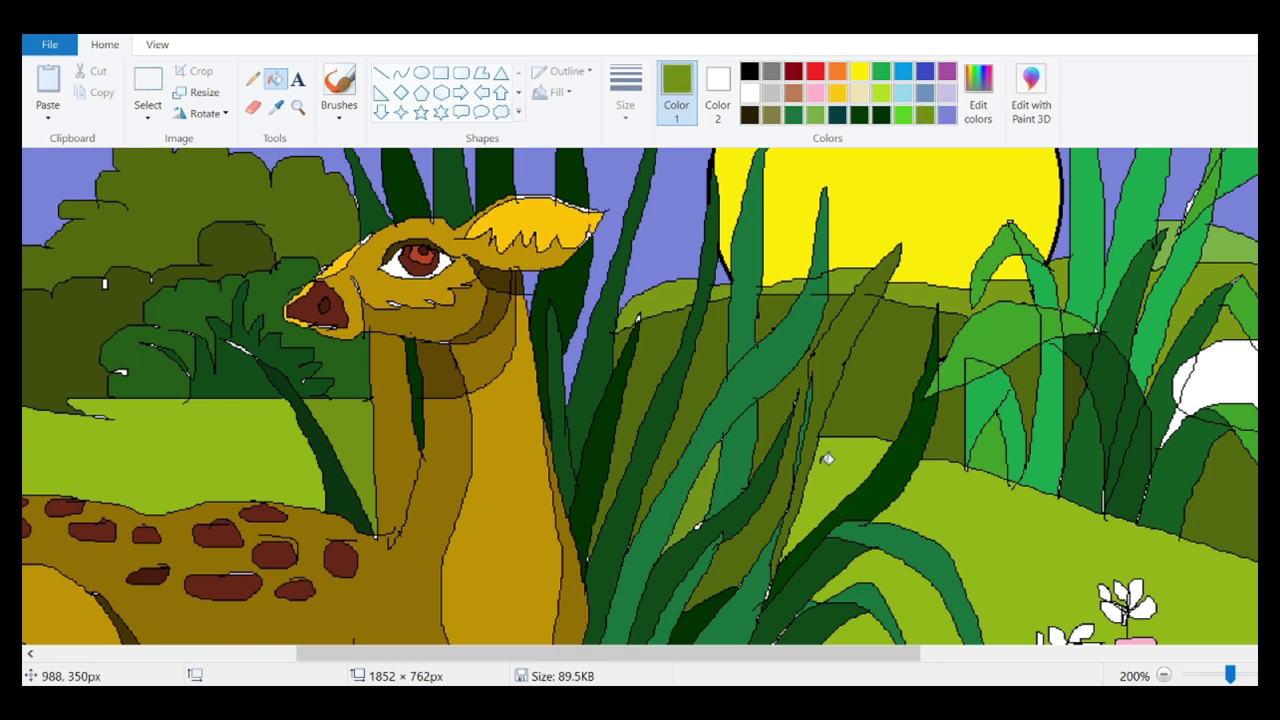
Step: Fill more white petals of the small flower cluster and of the flower to its right with light pink
scroll(828, 458, "down", 1)
left_click(815, 94)
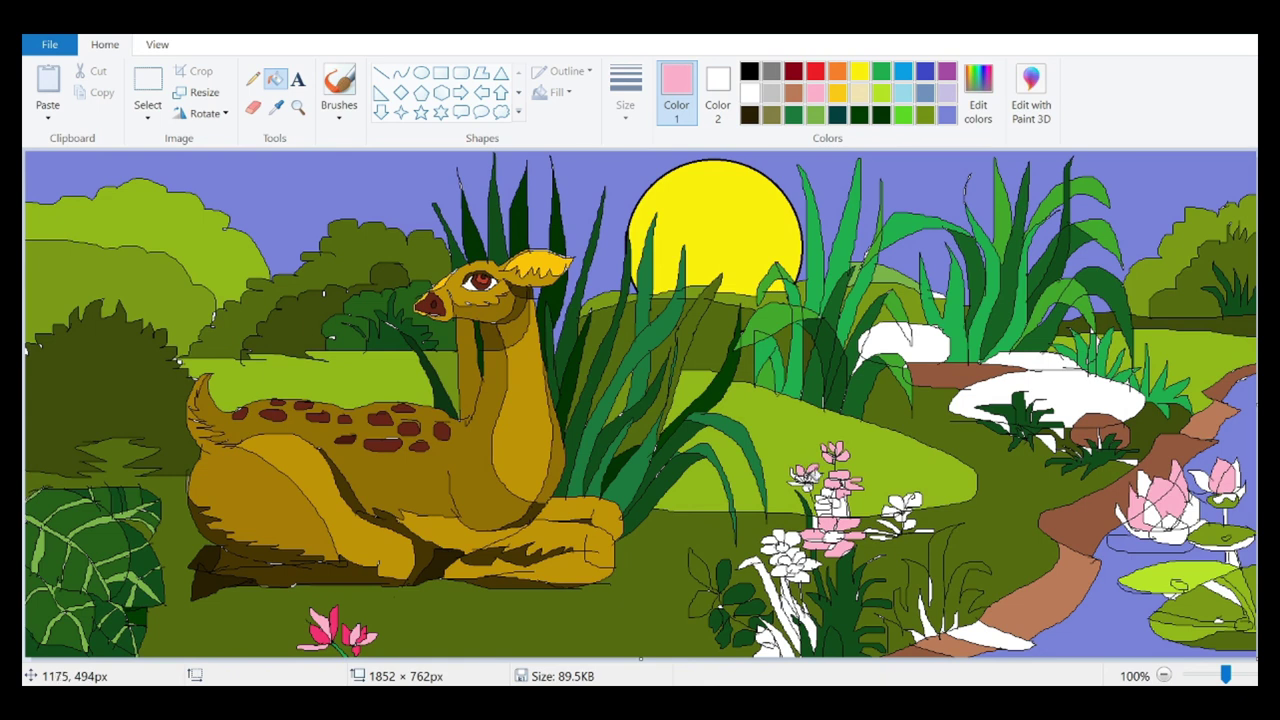
left_click(828, 507)
left_click(902, 503)
left_click(892, 509)
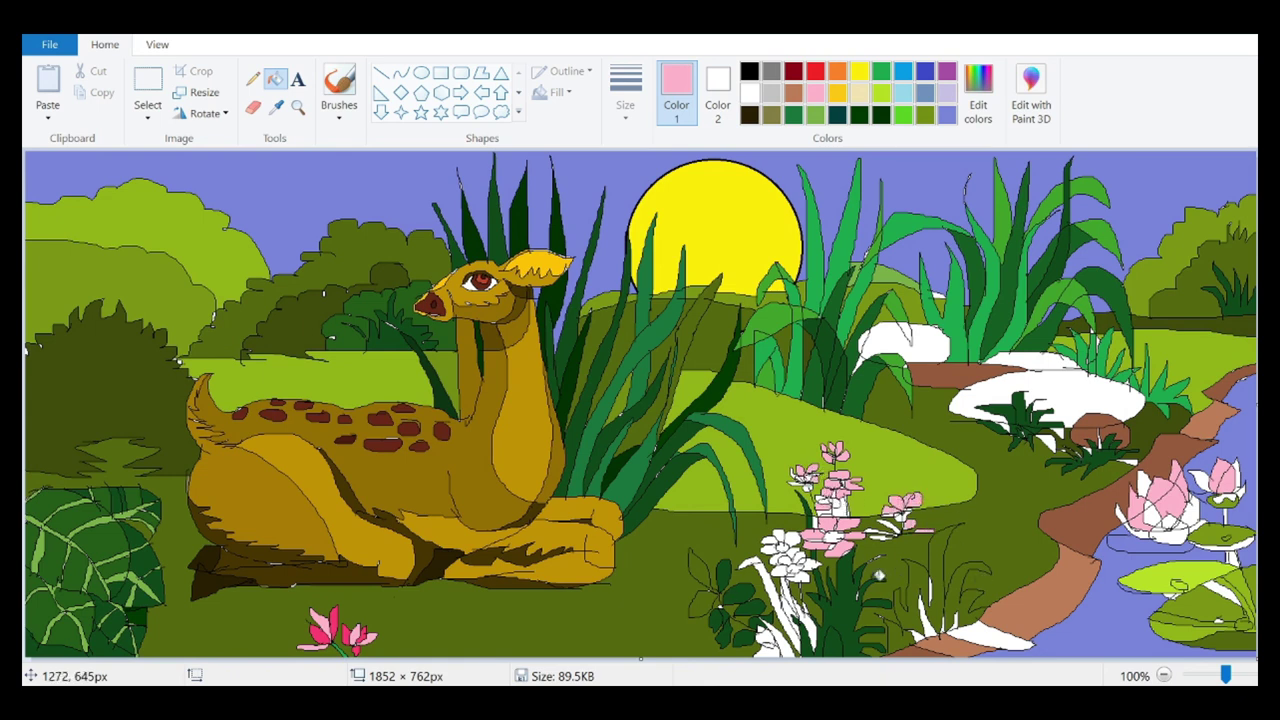
Step: Fill the white leaf patch at the base of the white flowers' stems with medium green
left_click(1270, 675)
scroll(1242, 536, "down", 5)
left_click_drag(610, 654, 1040, 654)
left_click(793, 115)
left_click(657, 631)
left_click(653, 605)
Step: Fill the narrow leaves and blades at the base of the white flowers with very dark green
left_click(882, 115)
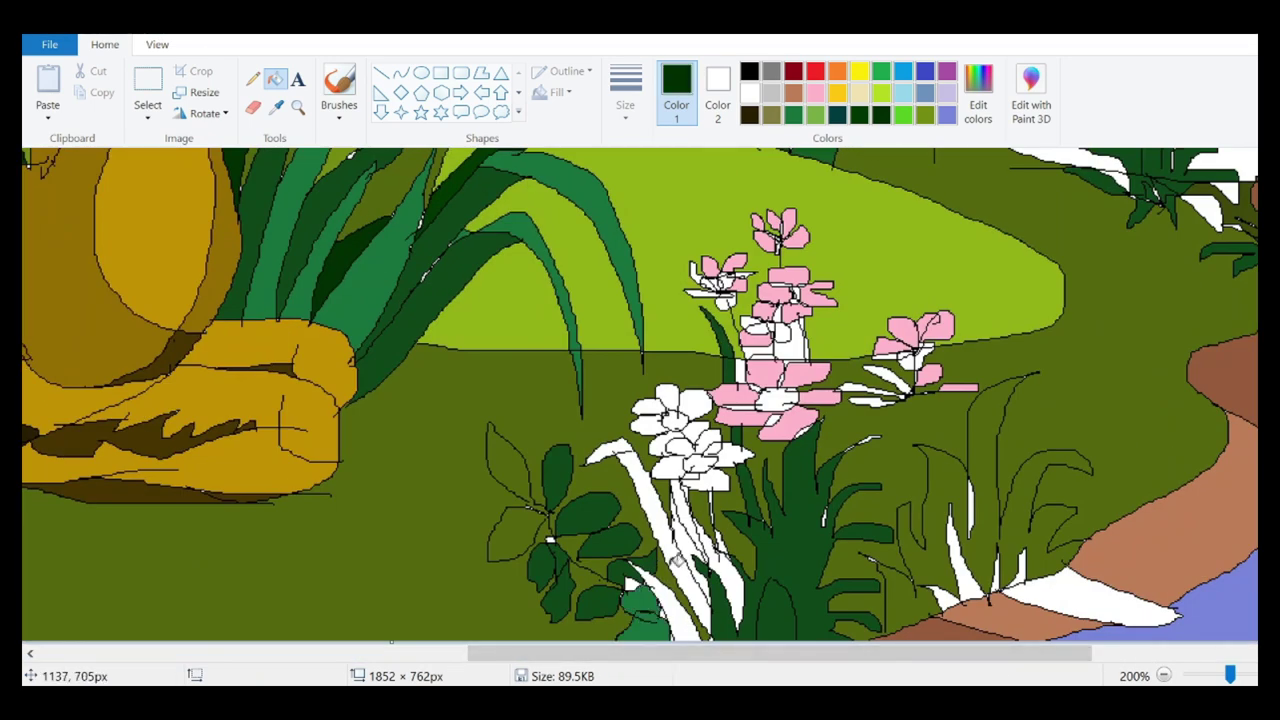
left_click(647, 601)
left_click(632, 581)
left_click(676, 608)
left_click(709, 557)
Step: Mix a new dark leaf green and fill the remaining wide white blades beneath the white flowers with it
left_click(925, 113)
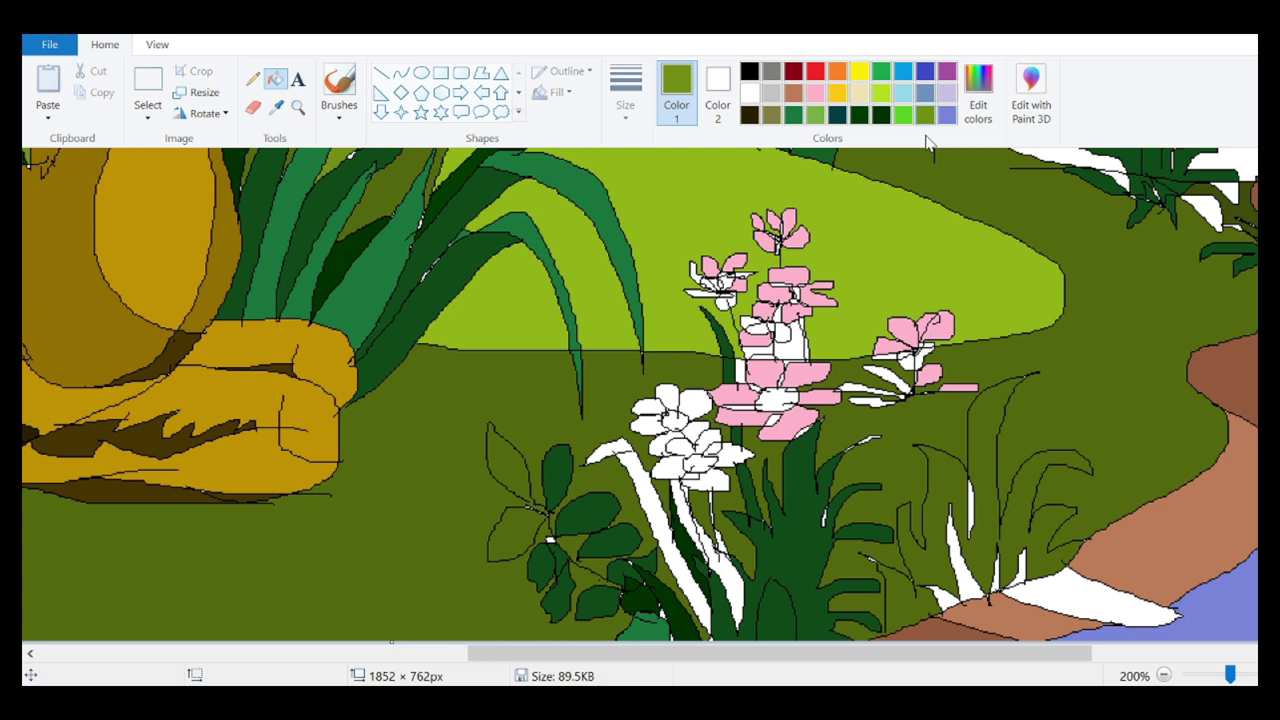
left_click(667, 518)
left_click(980, 95)
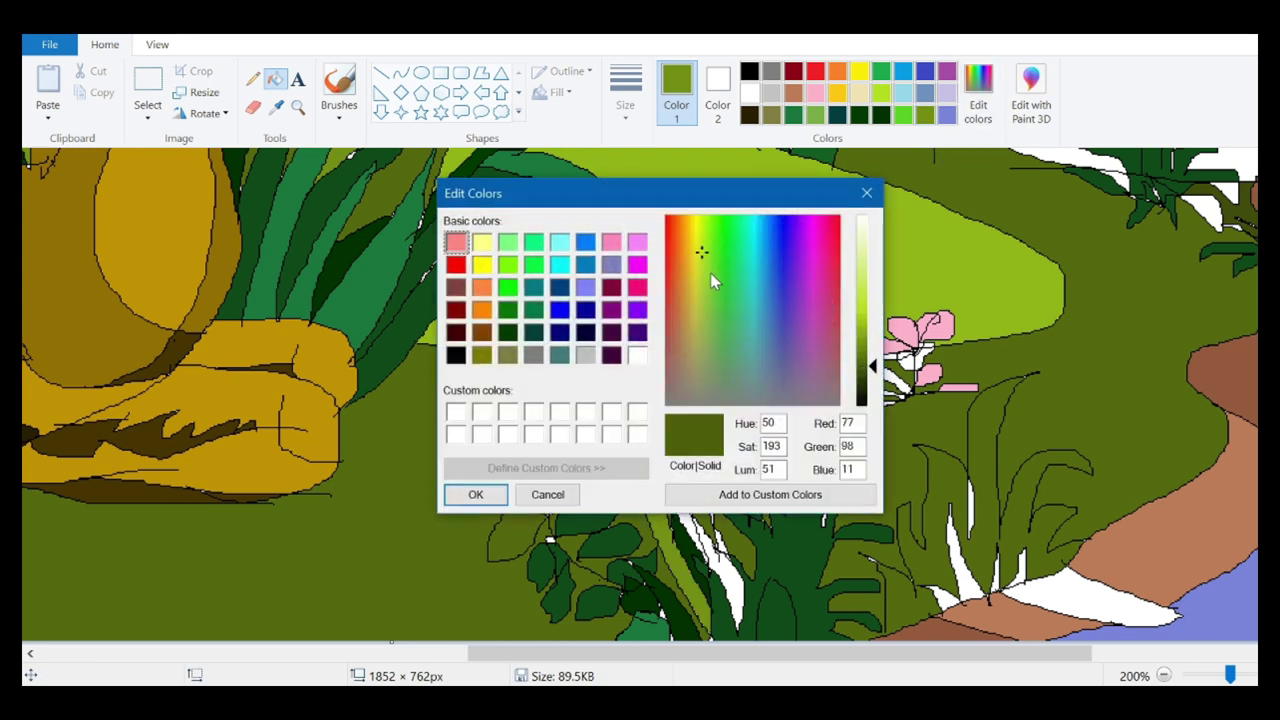
left_click(474, 491)
left_click(665, 505)
left_click(695, 508)
left_click(737, 557)
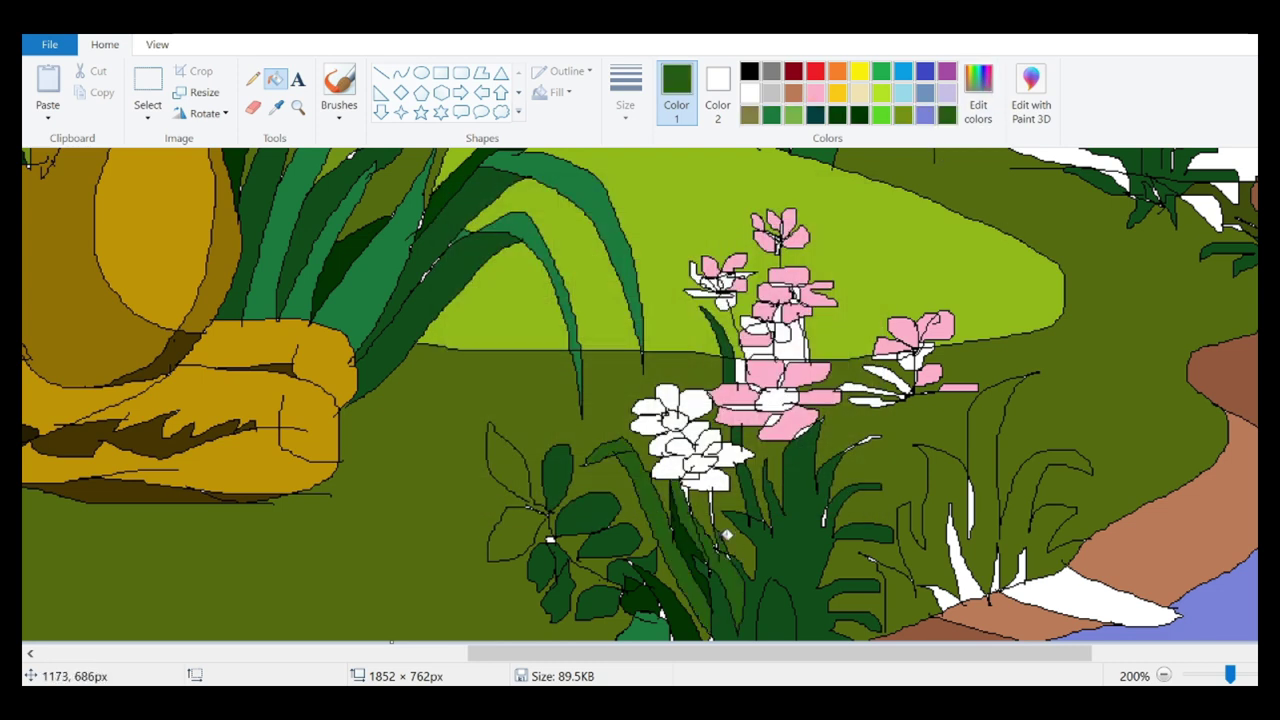
Step: Fill the lower petals and leaves of the separate pink flower near the stream with the dark leaf green
left_click(908, 358)
left_click(815, 92)
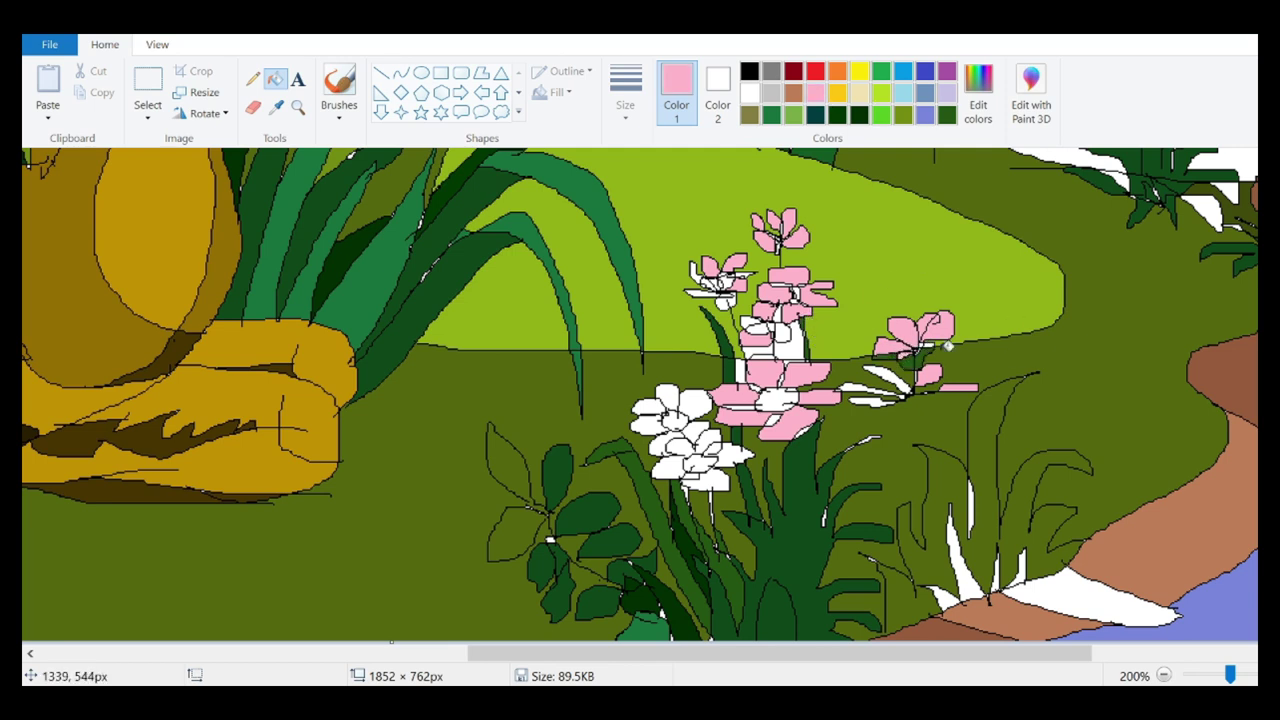
left_click(947, 115)
left_click(880, 376)
left_click(866, 389)
left_click(874, 400)
left_click(929, 375)
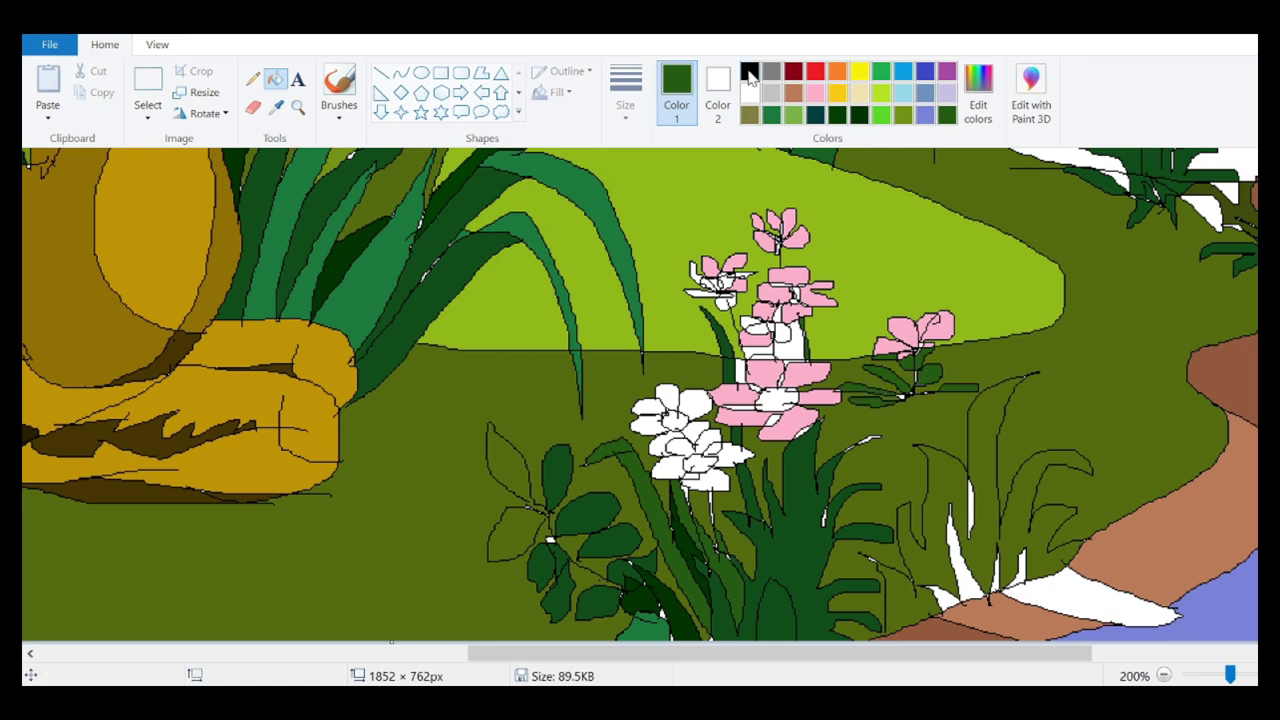
Step: Close the outline of the grass tuft beside the stream with black Pencil and fill the tuft with medium green
left_click(749, 71)
left_click(252, 78)
left_click(793, 114)
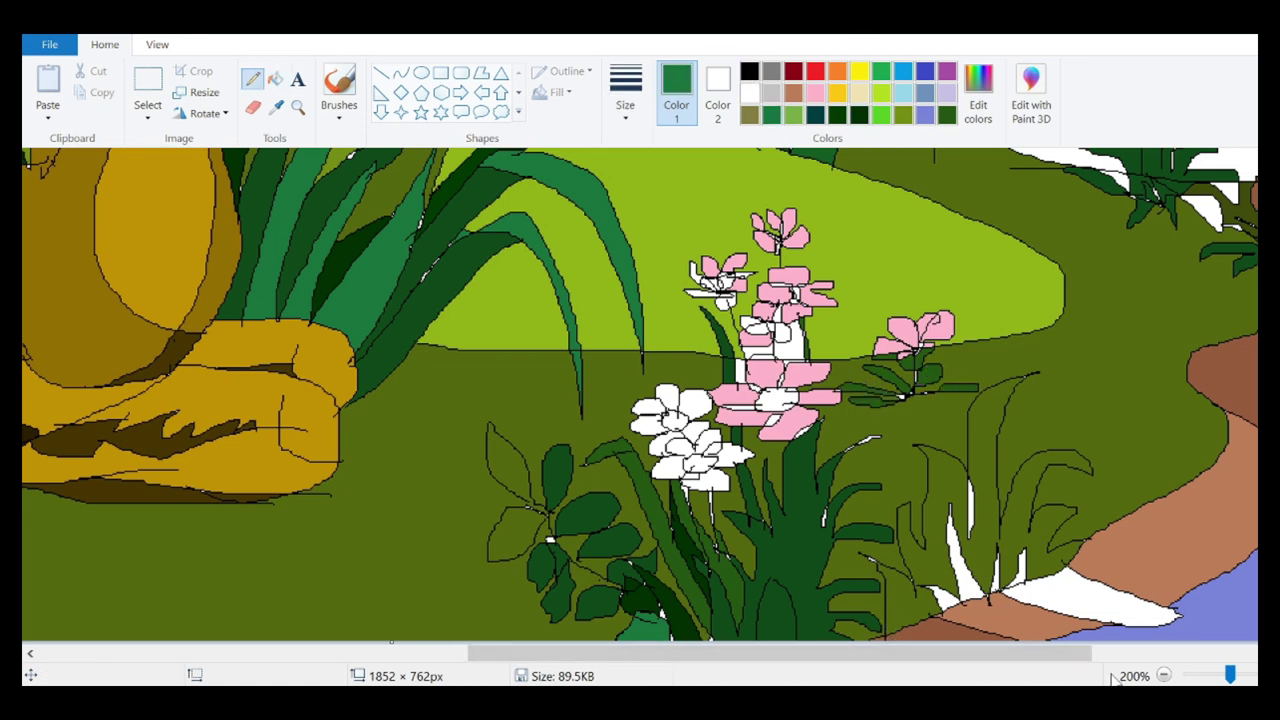
left_click(275, 78)
left_click(915, 578)
Step: Fill the white inner blades of the grass tuft beside the stream with light green
left_click(969, 569)
left_click(975, 497)
left_click(1003, 574)
left_click(1022, 570)
left_click(938, 600)
Step: Fill the lowest petals of the white flowers and the white stem patch in the pink cluster with light green
left_click(706, 481)
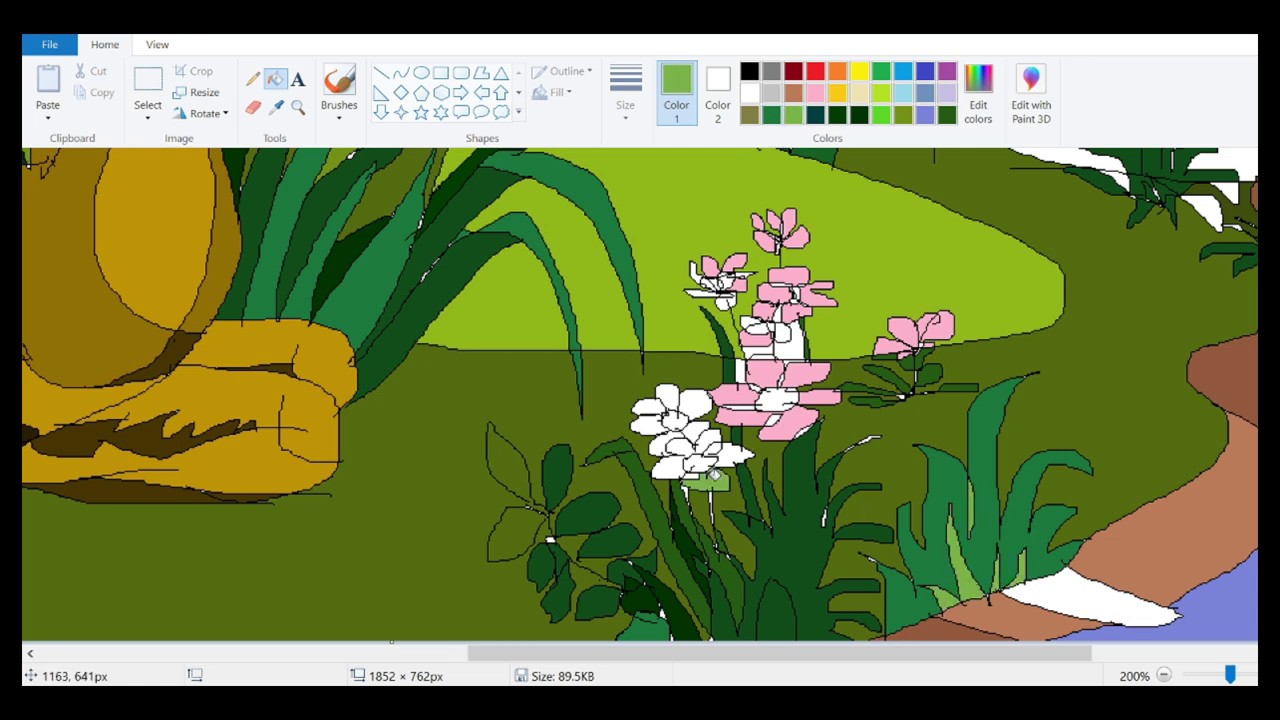
left_click(737, 455)
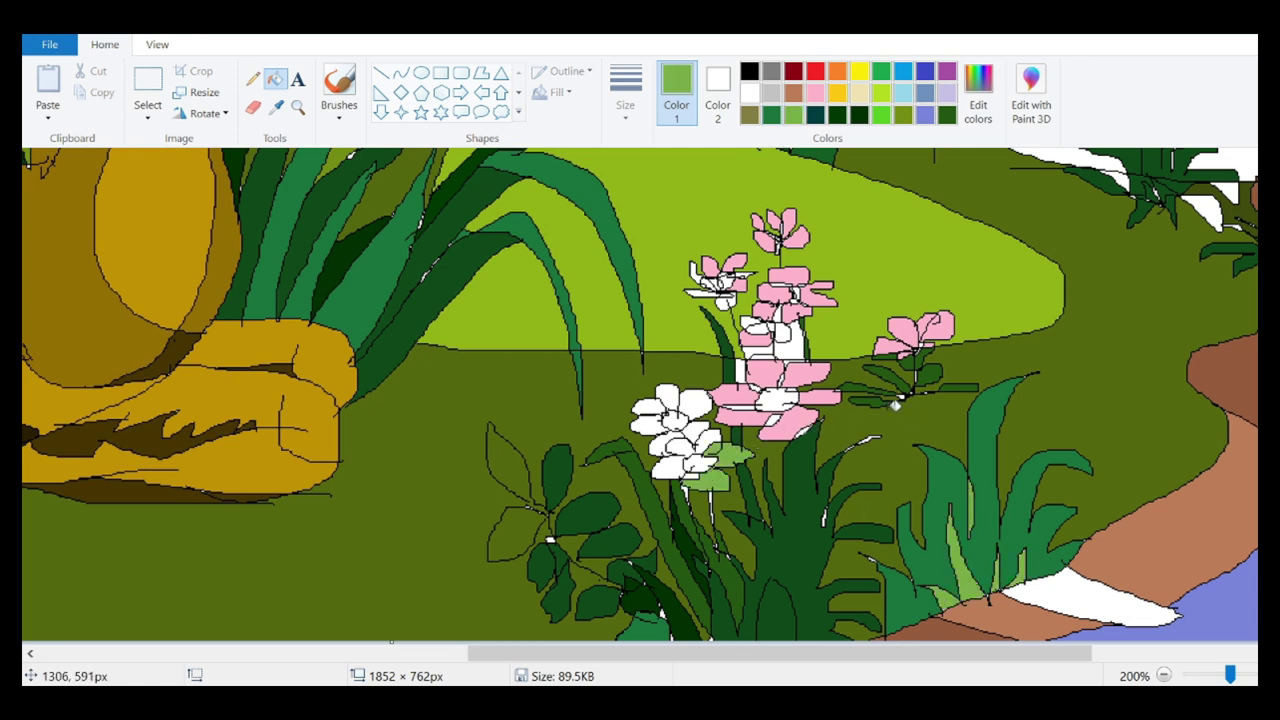
left_click(803, 347)
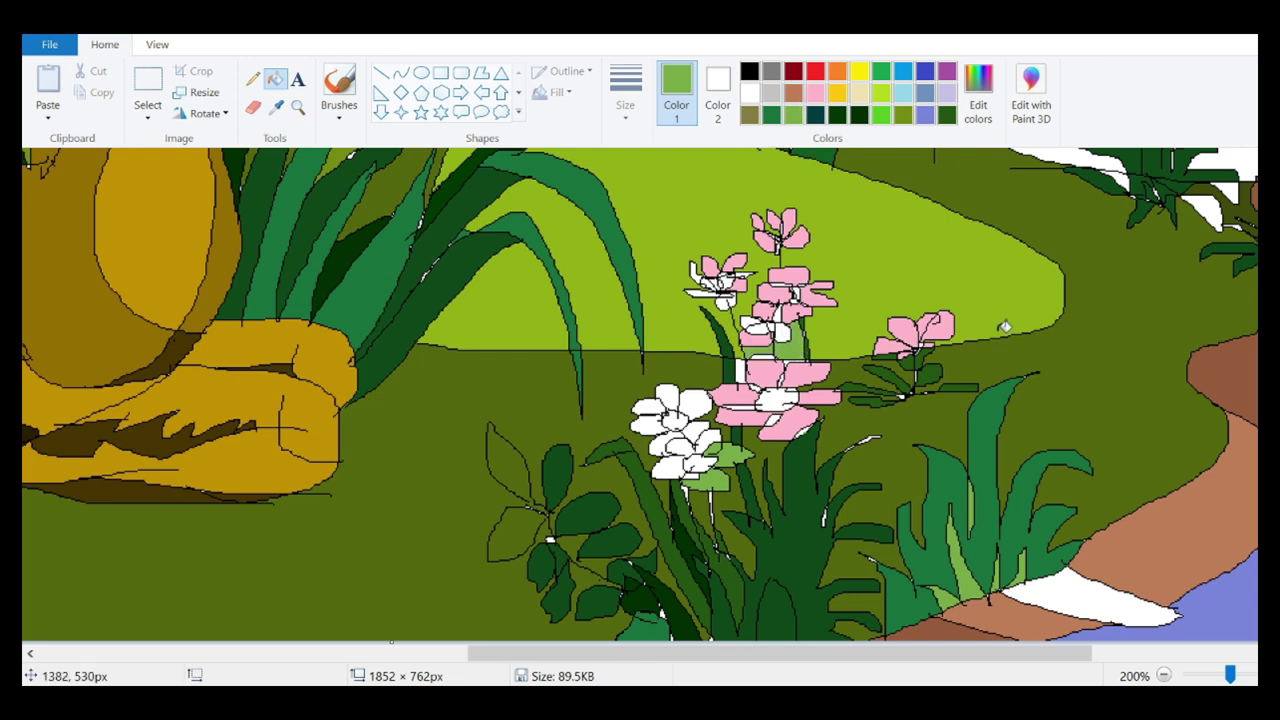
Step: Mix a deep pink and fill the white petals in the middle of the small flower cluster
left_click(816, 92)
left_click(978, 95)
left_click(476, 495)
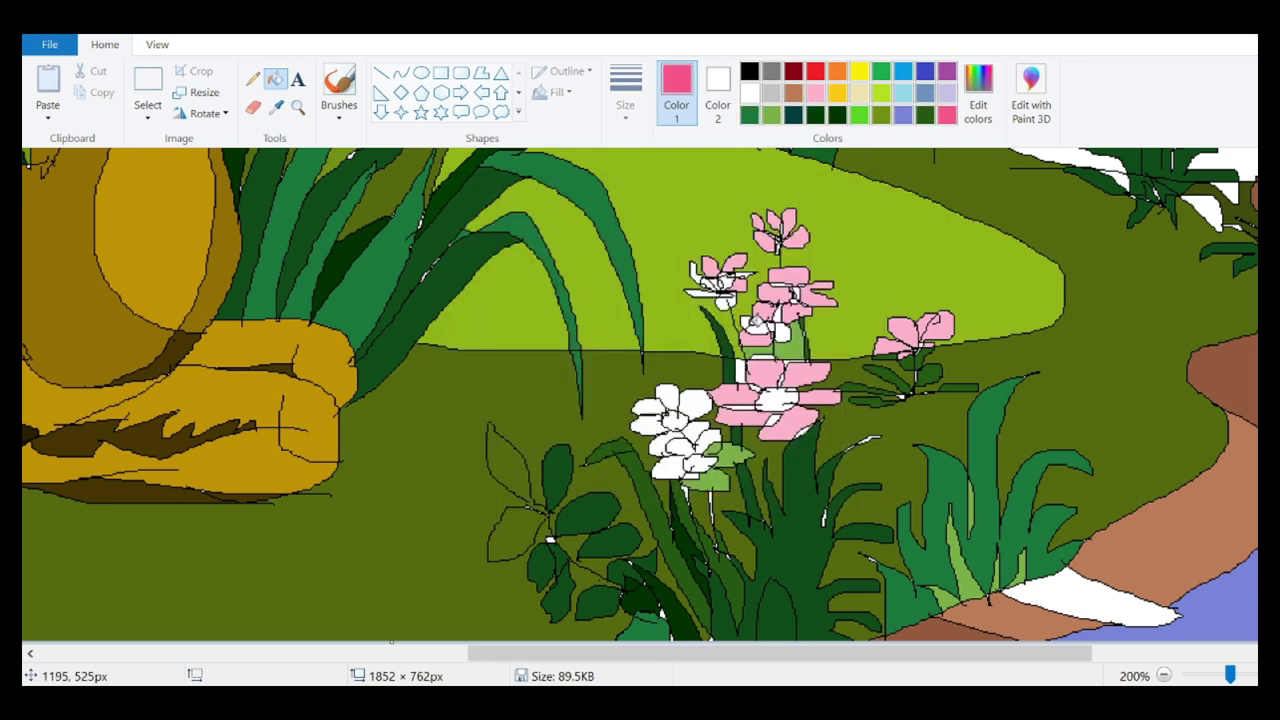
left_click(786, 314)
left_click(790, 334)
Step: Fill the remaining white petals of the cluster's left flower and small slivers near its large lower flower with deep pink
left_click(698, 290)
left_click(705, 270)
left_click(728, 282)
left_click(732, 283)
left_click(724, 301)
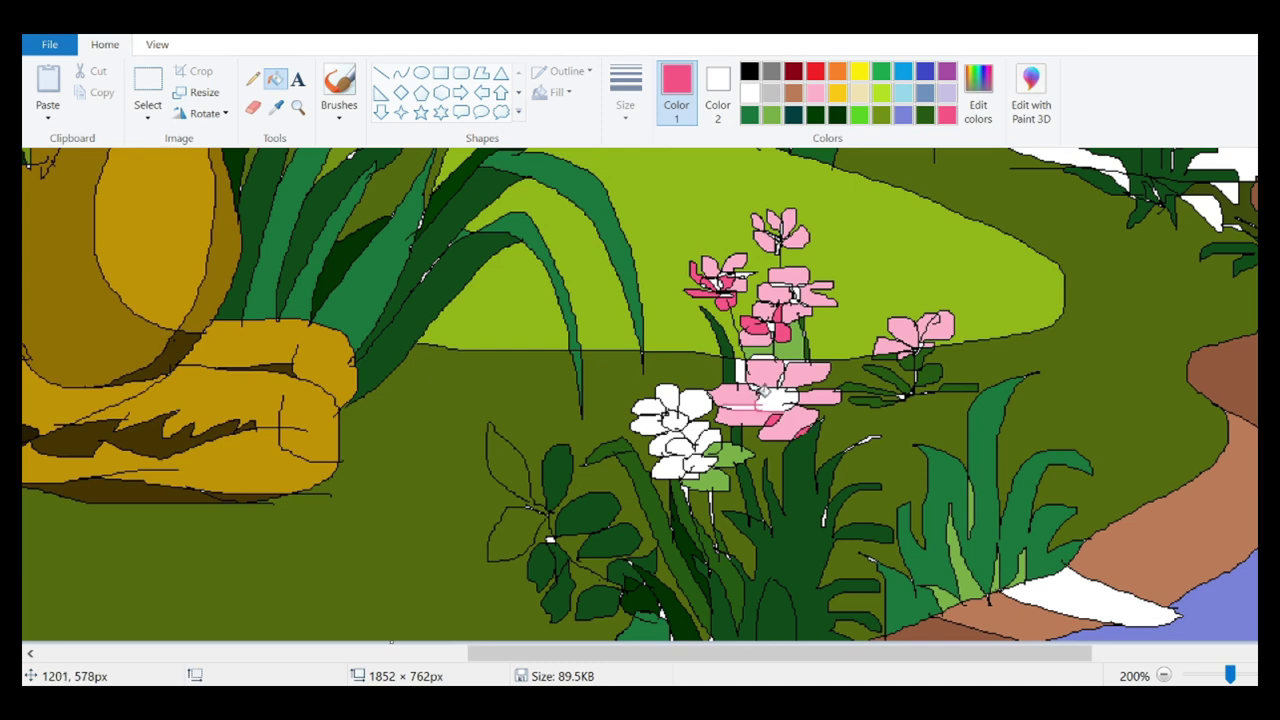
left_click(768, 358)
Step: Fill the petals of the two white flowers below the cluster with deep pink
left_click(658, 447)
left_click(701, 433)
left_click(682, 462)
left_click(670, 396)
left_click(650, 407)
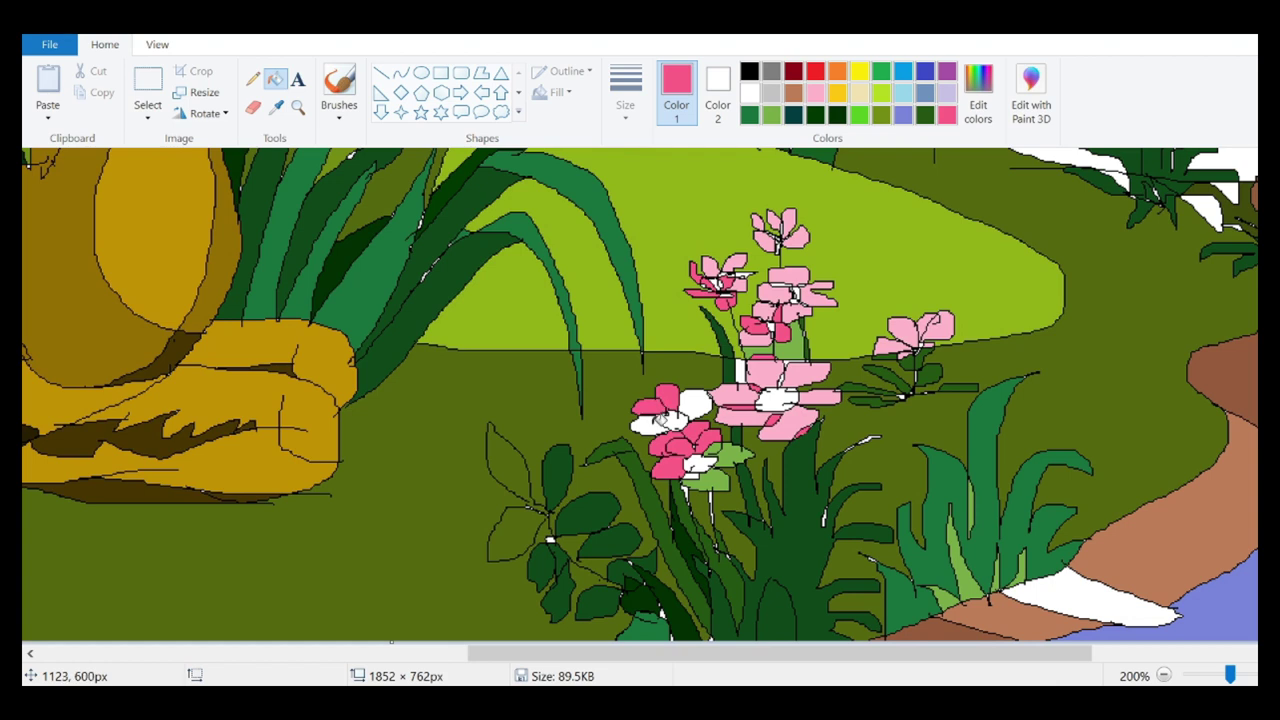
left_click(653, 424)
left_click(695, 404)
Step: Recolor single petals of the right, middle, top and left small flowers with deep pink
left_click(898, 332)
left_click(782, 291)
left_click(817, 289)
left_click(787, 220)
left_click(760, 226)
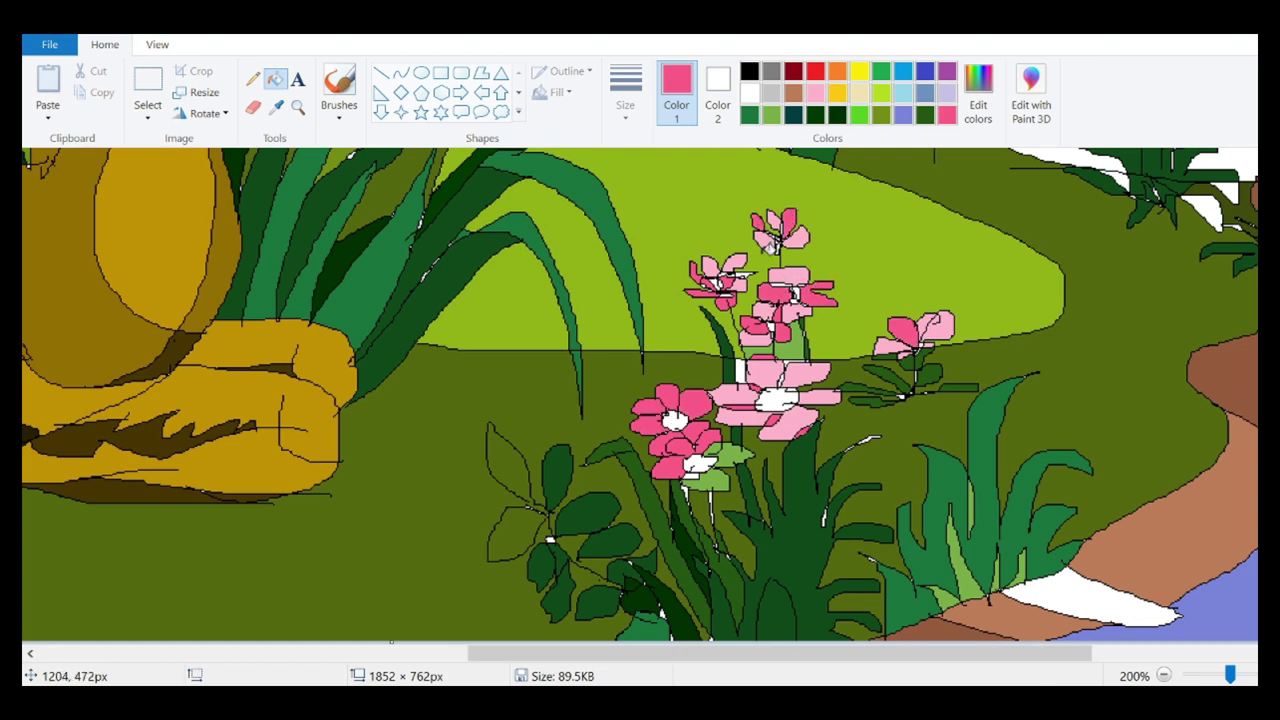
left_click(744, 259)
Step: Recolor some petals of the lowest deep pink flower light pink and retouch the small flowers' outlines with black Pencil
left_click(815, 92)
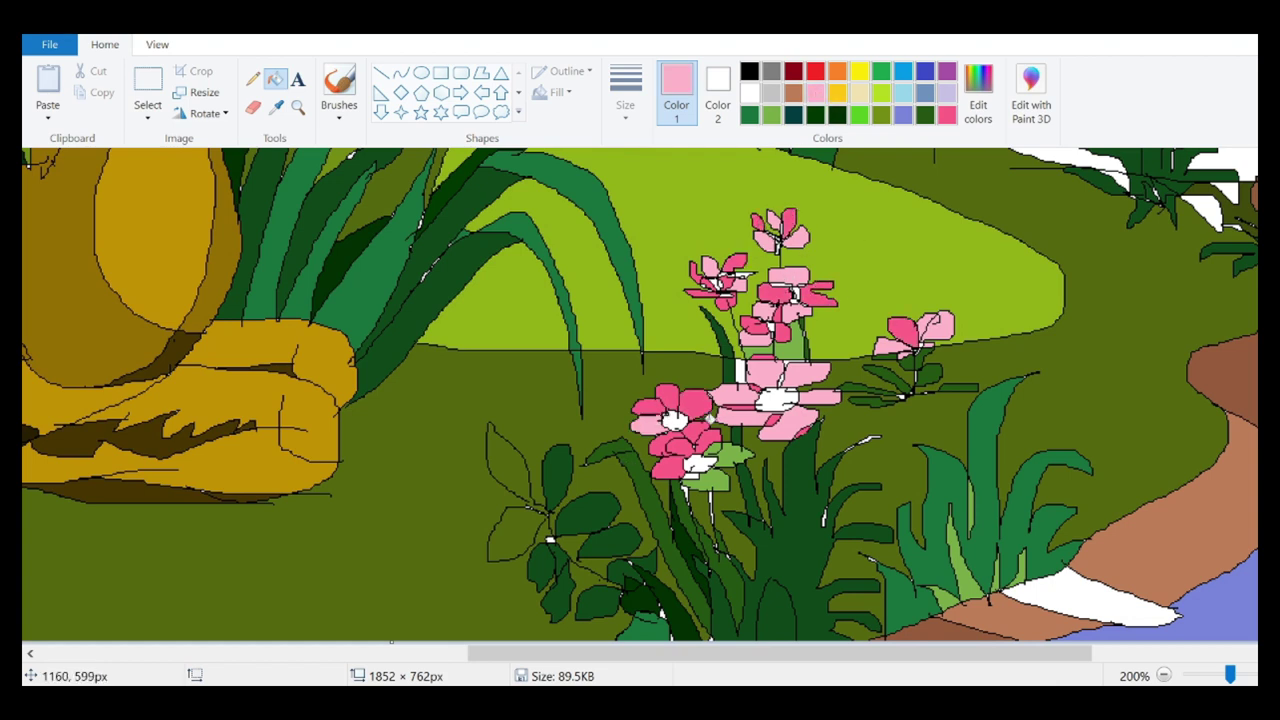
left_click(749, 71)
left_click(251, 78)
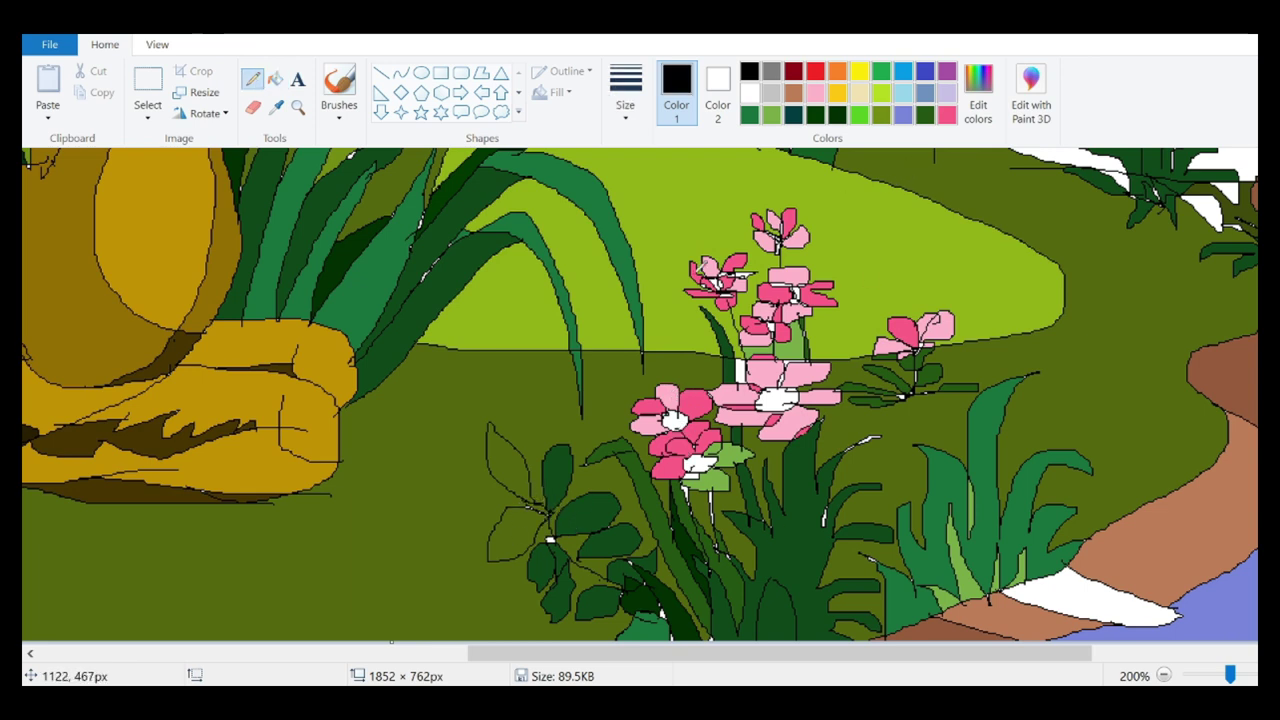
Step: Fill the upper-left leaf of the sprig beside the flowers with light green
left_click(771, 115)
left_click(277, 80)
left_click(510, 478)
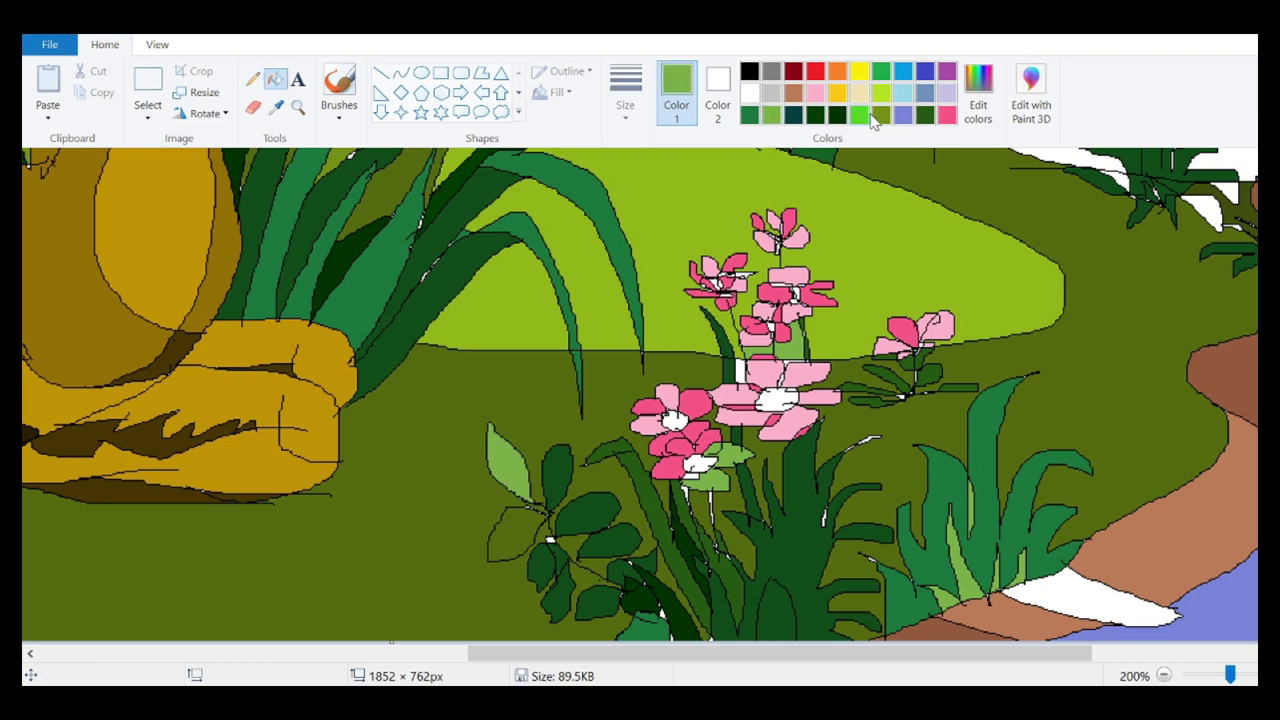
Step: Mix bright green (RGB 89, 189, 30) and fill three sprig leaves, a tuft blade and a thin blade under the flowers
left_click(978, 98)
left_click(712, 268)
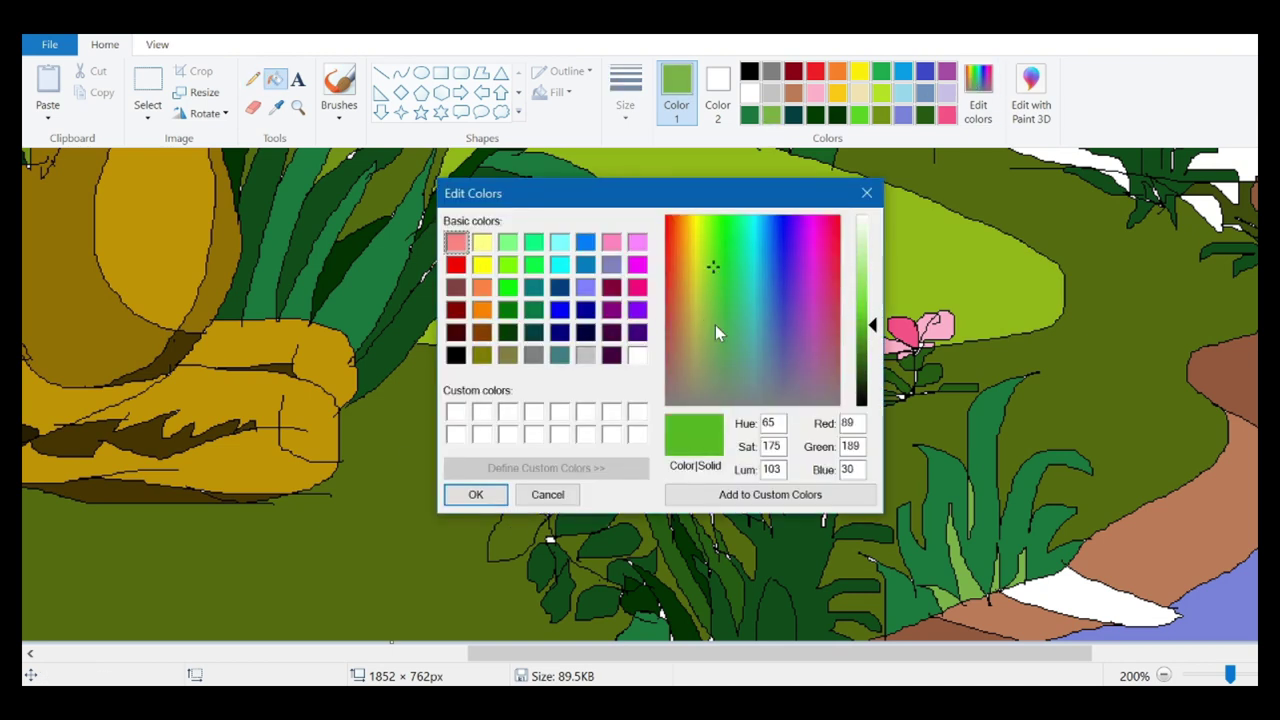
left_click(478, 495)
left_click(532, 526)
left_click(529, 476)
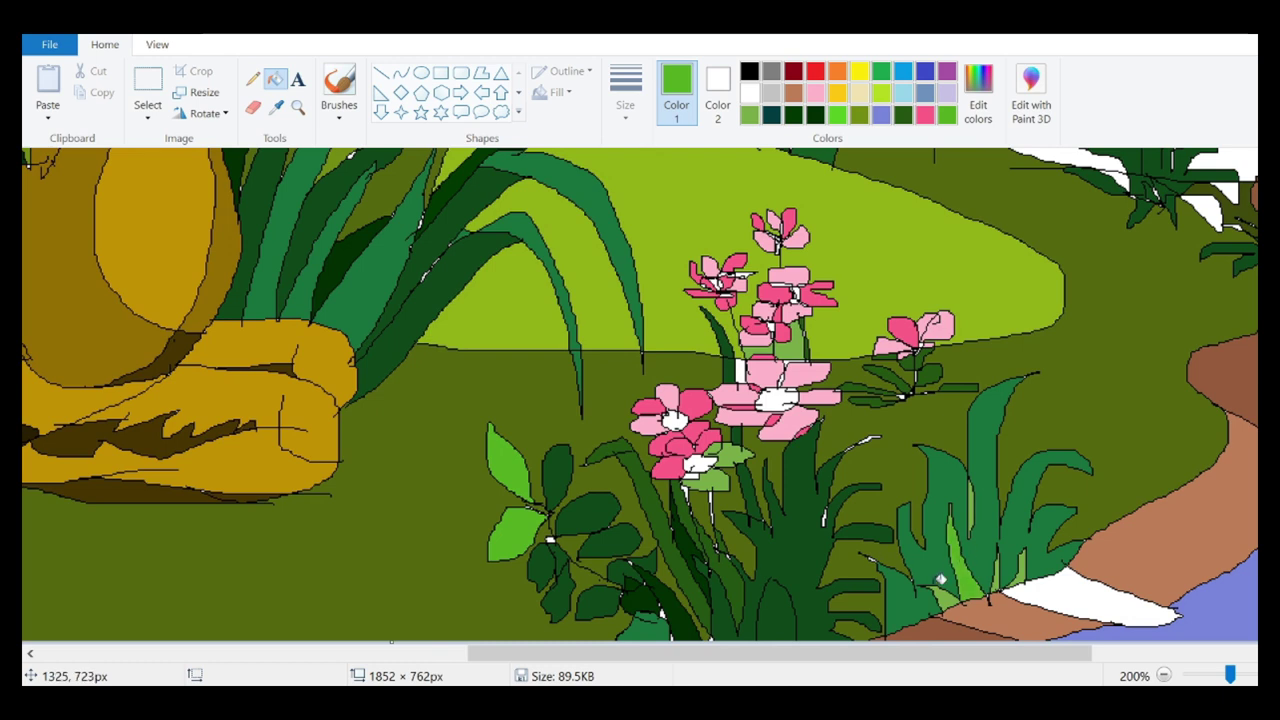
left_click(574, 510)
left_click(688, 501)
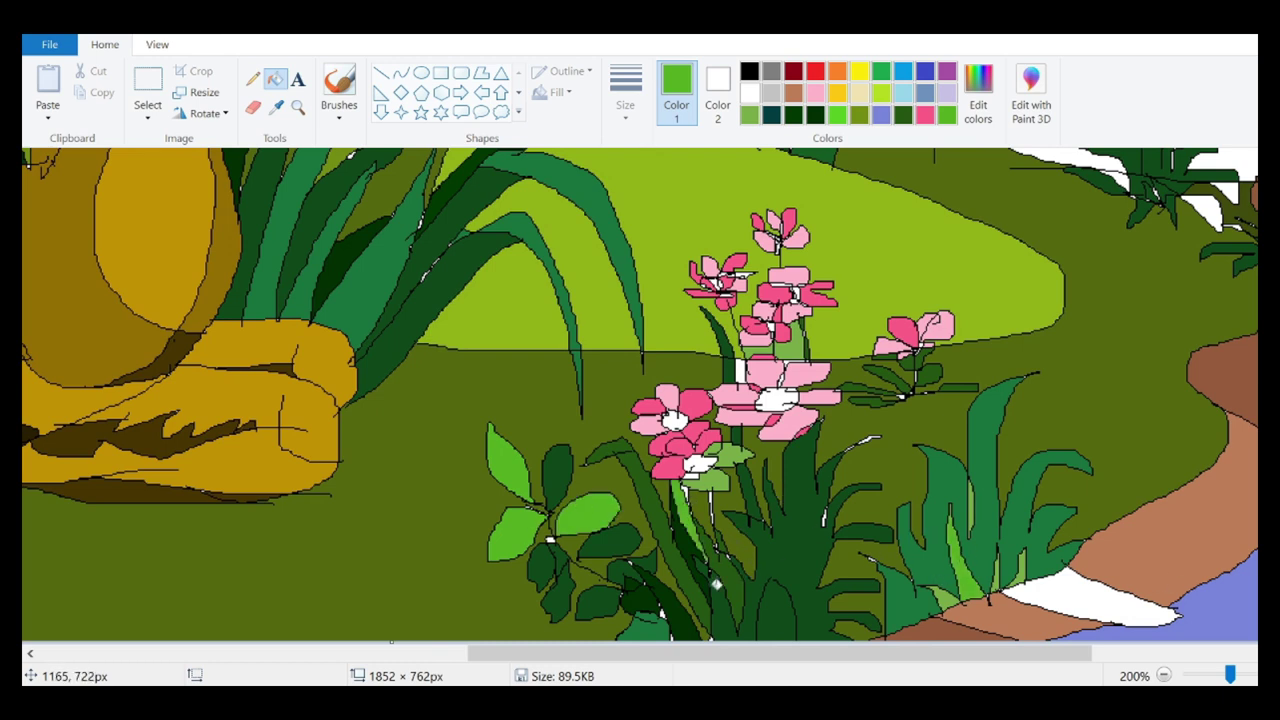
Step: Mix a medium brown and fill the jagged fur shadow along the fawn's haunch with it
scroll(883, 450, "down", 1)
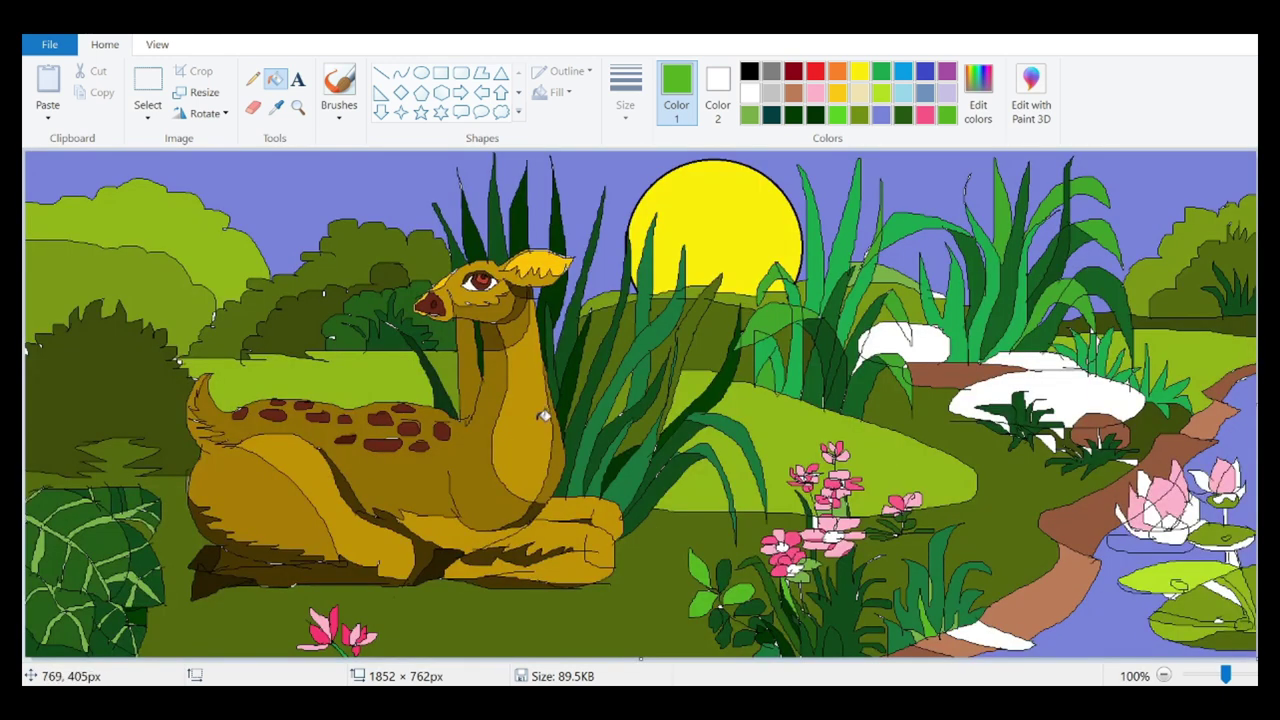
left_click(978, 95)
left_click(482, 354)
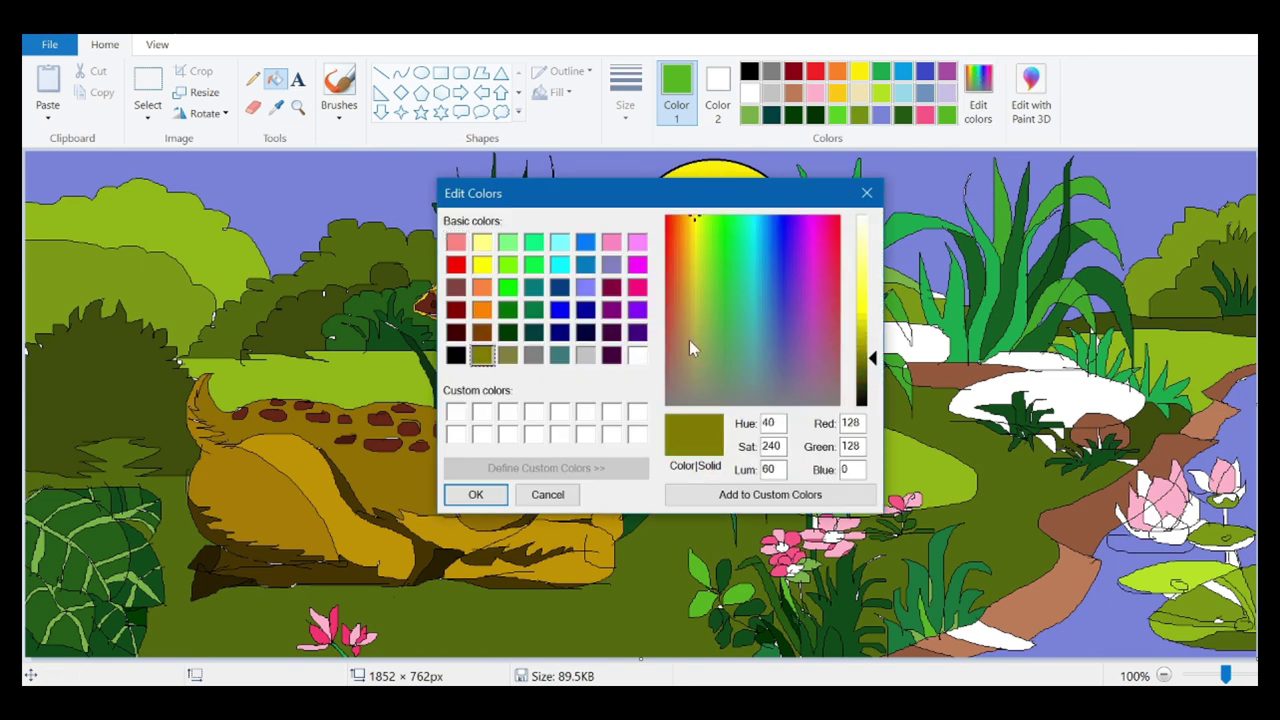
left_click_drag(690, 241, 687, 299)
left_click(478, 494)
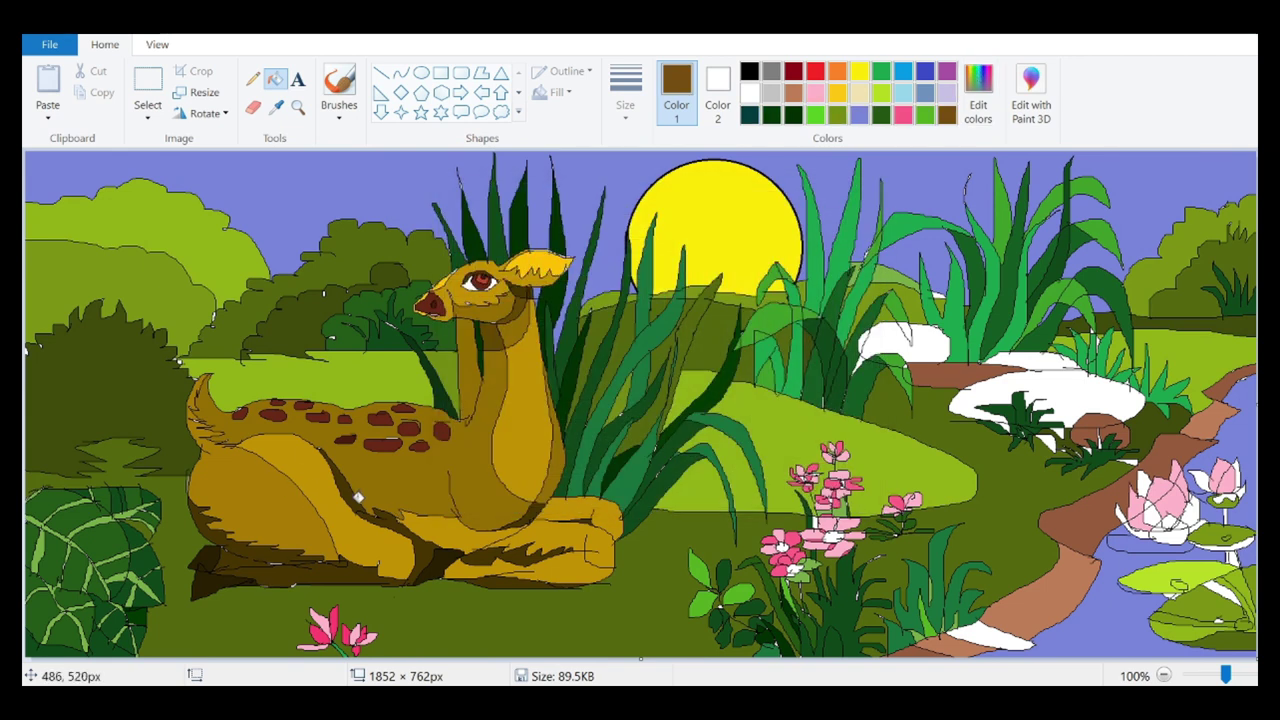
left_click(231, 557)
Step: Retouch the outline beneath the jagged fur shadow on the fawn's haunch with black Pencil
scroll(517, 364, "up", 1)
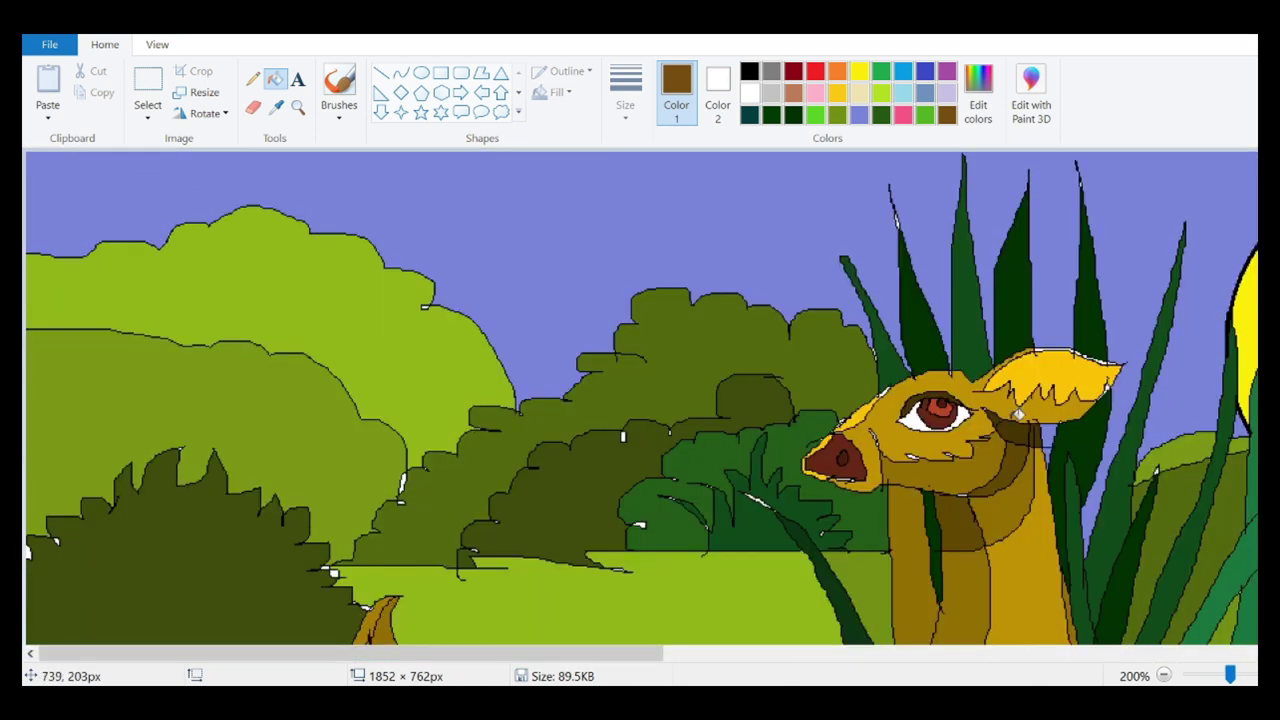
scroll(517, 364, "down", 5)
left_click(750, 72)
left_click(252, 78)
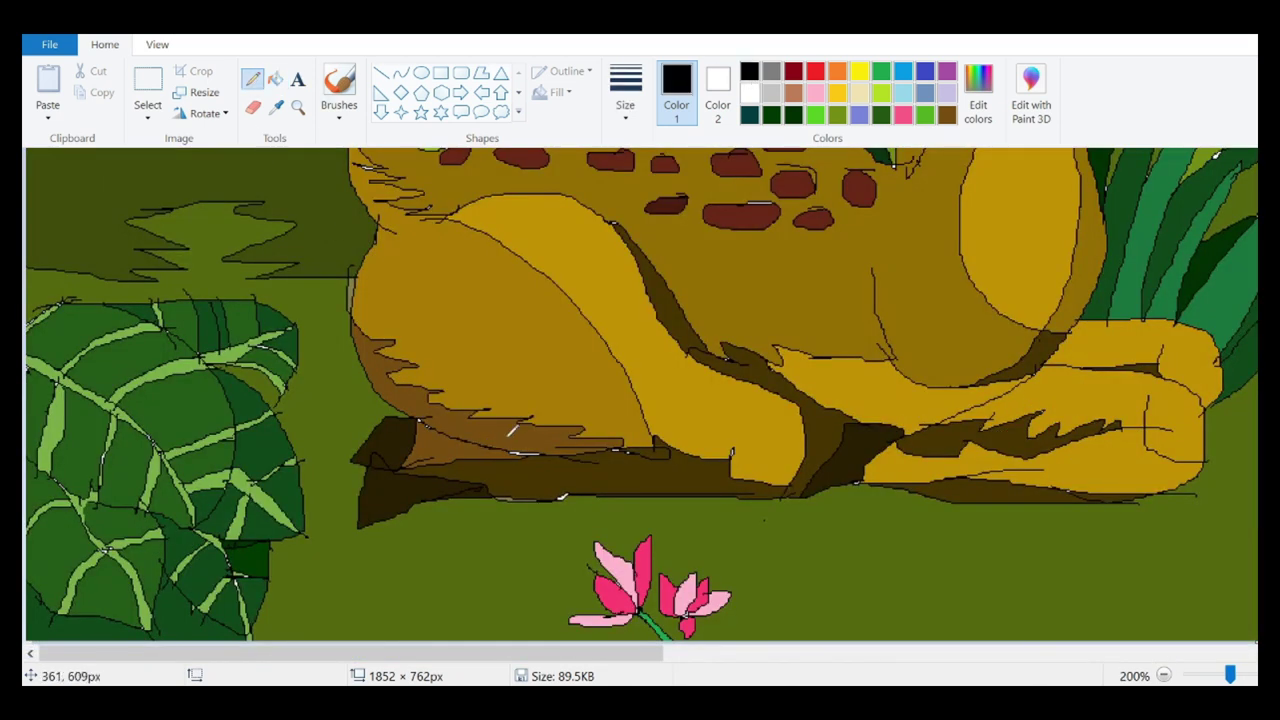
Step: Mix a dark brown and fill the patch under the fawn's haunch and the belly area above the forelegs with it
left_click(978, 95)
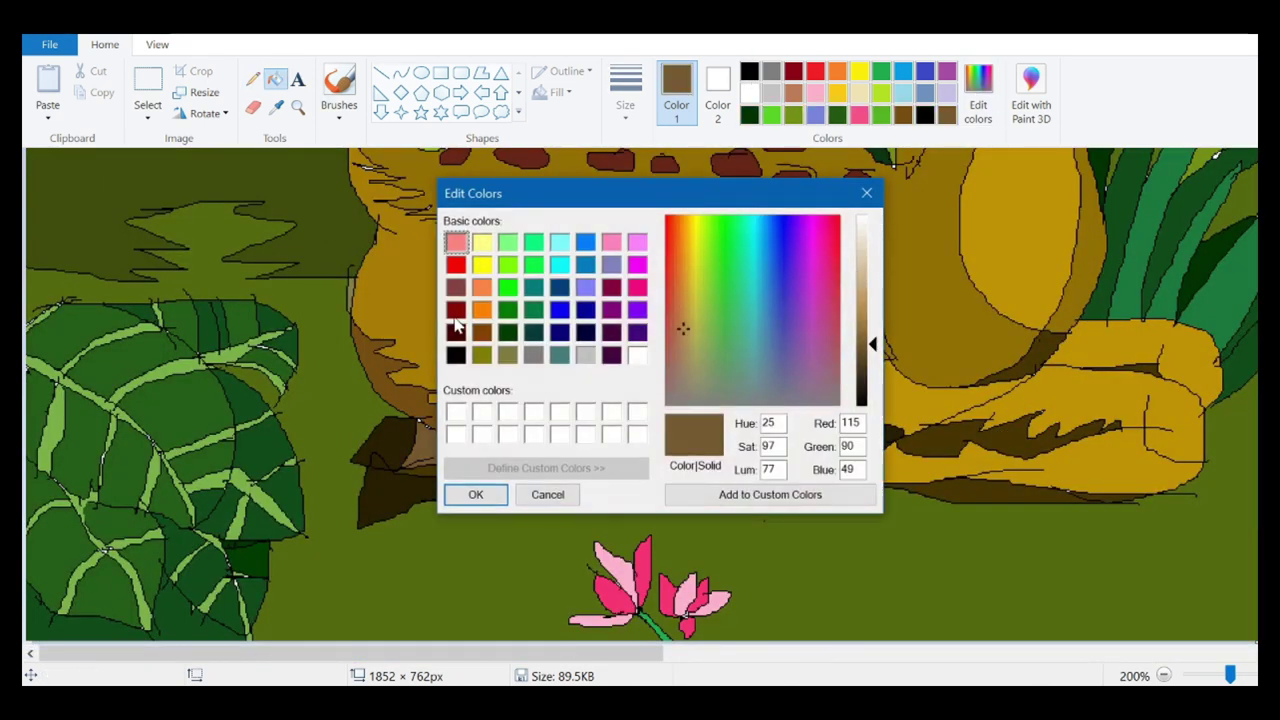
left_click(691, 303)
left_click(680, 319)
left_click(694, 294)
left_click(680, 312)
left_click(481, 333)
left_click(686, 270)
left_click(678, 278)
left_click(691, 281)
left_click(687, 287)
left_click(476, 495)
left_click(497, 449)
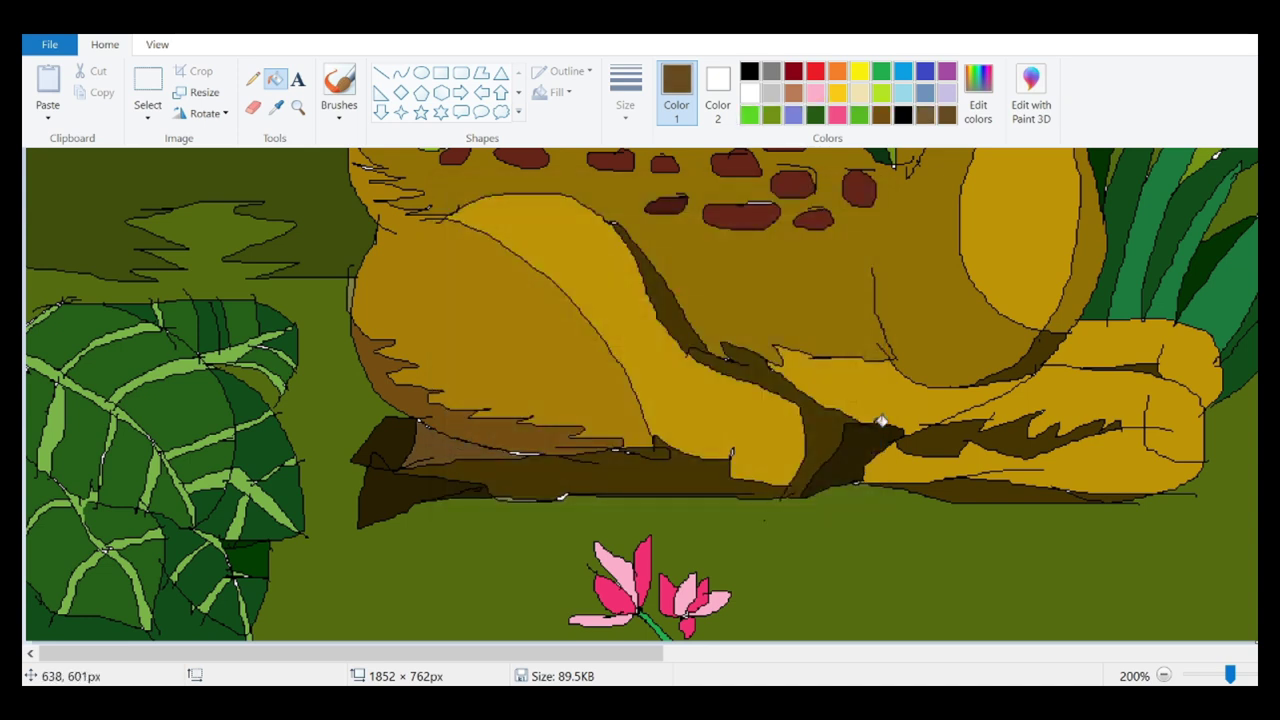
left_click(968, 402)
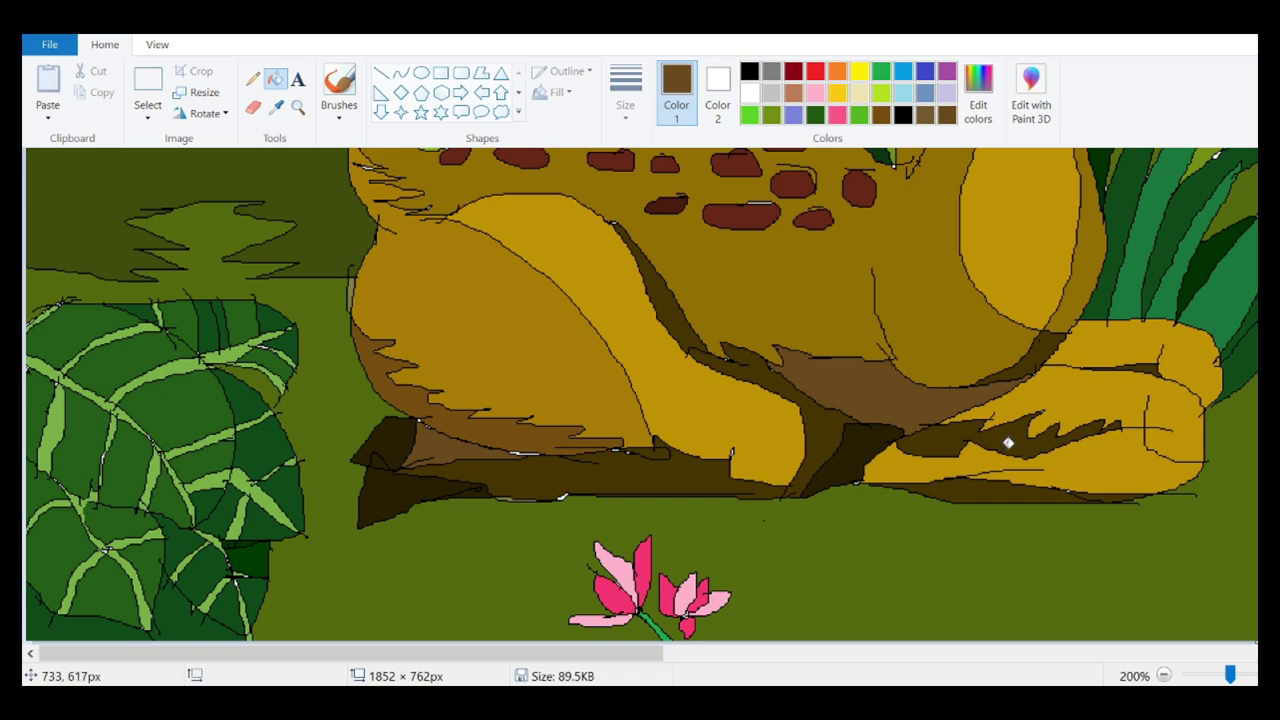
Step: Fill the white stones behind the reeds, beside the path and at the stream's lower bank with browns
scroll(1013, 365, "down", 1)
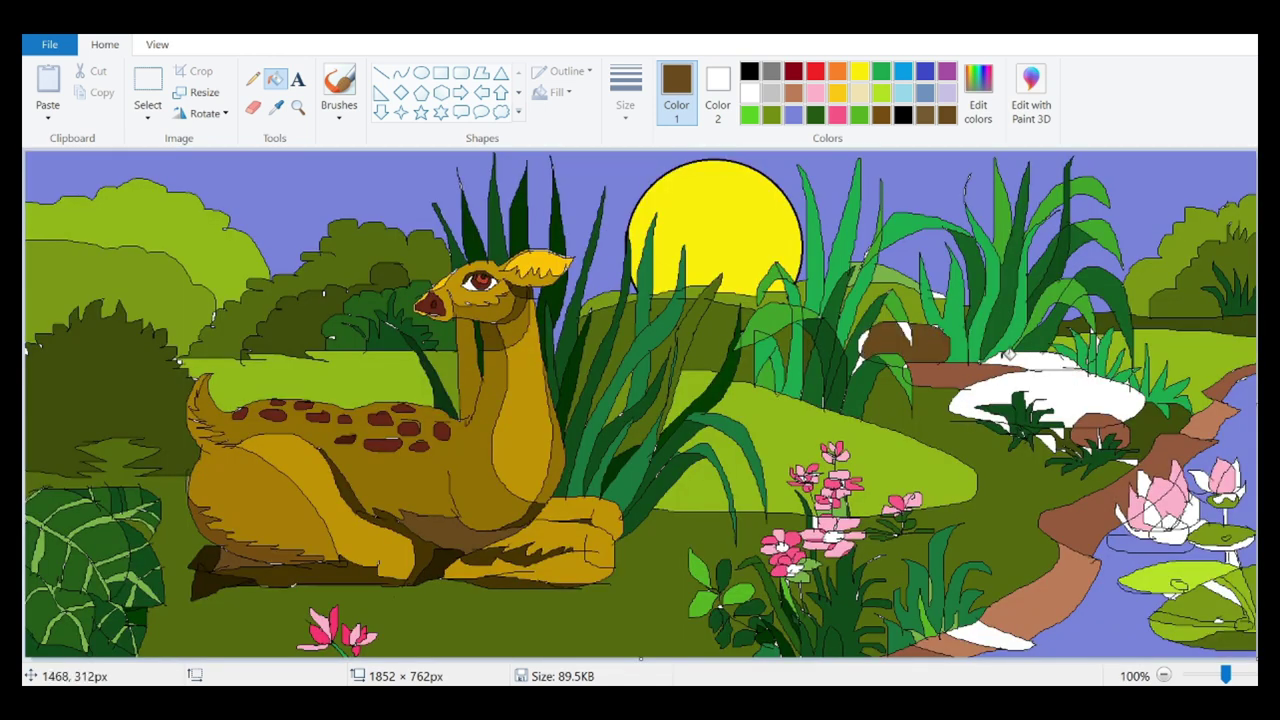
left_click(1095, 392)
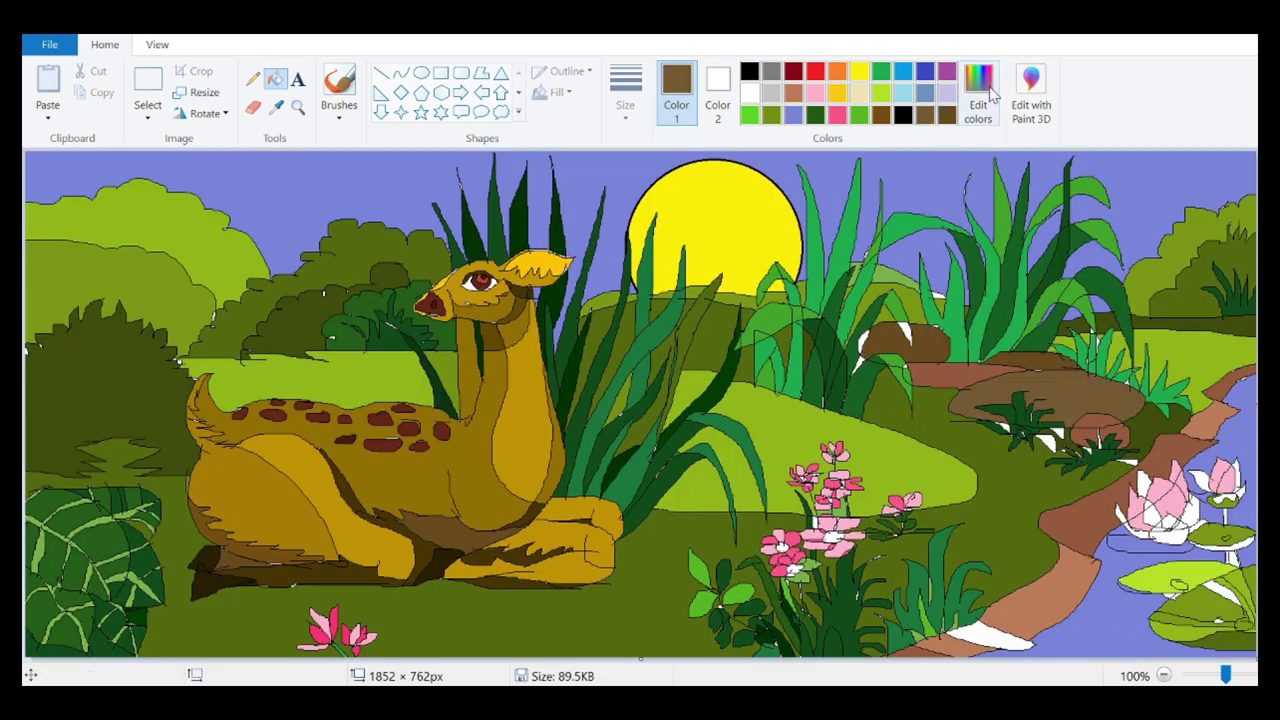
left_click(1005, 632)
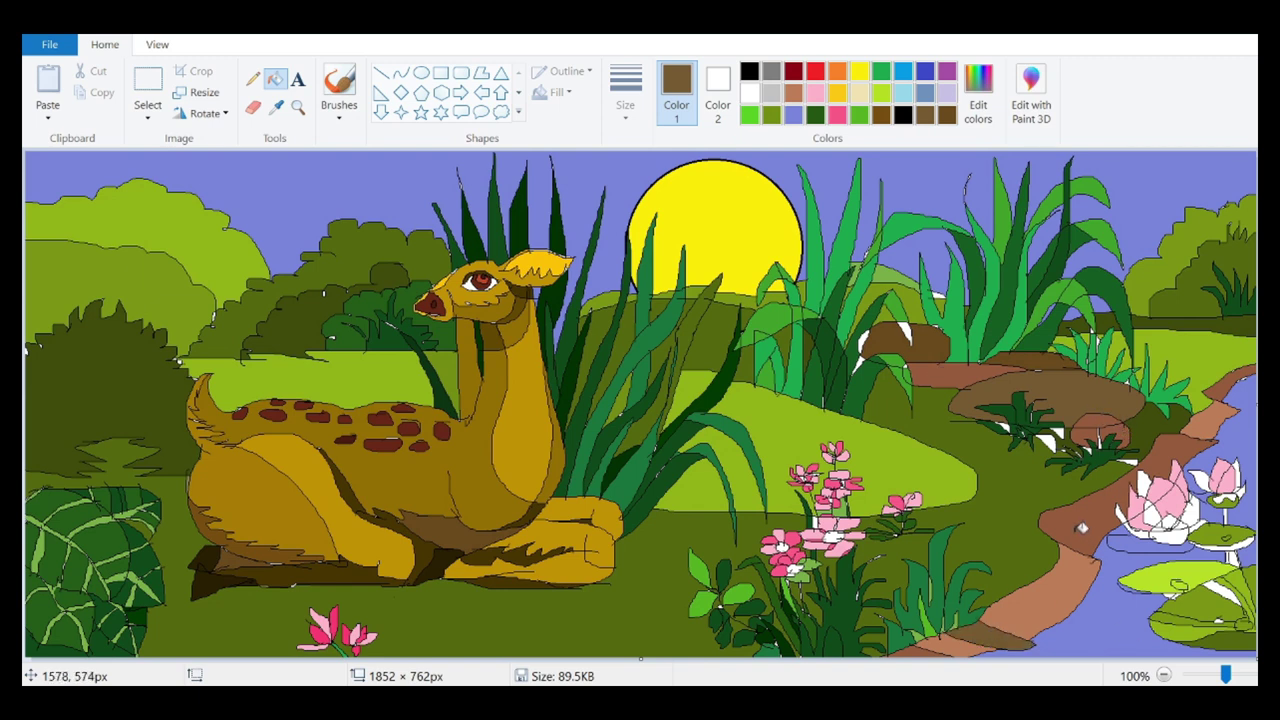
Step: Fill the water lilies' remaining white petals with deep pink and a mixed lighter pink
left_click(837, 114)
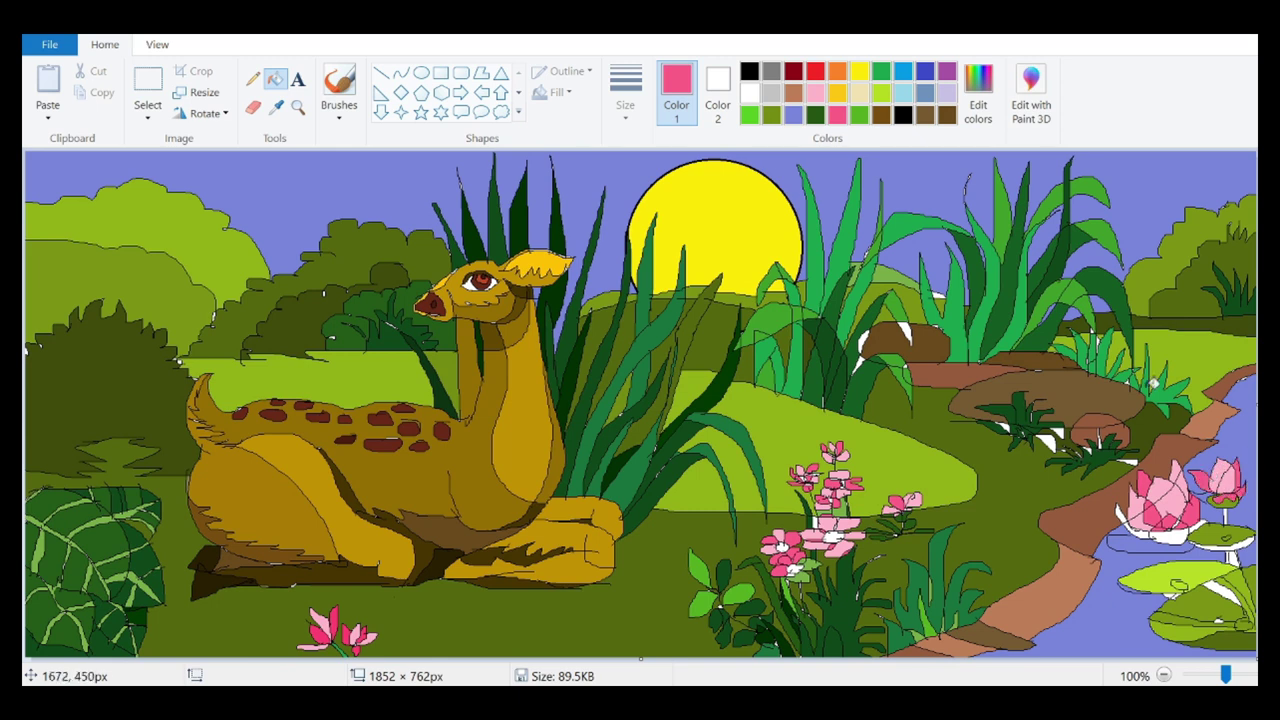
left_click(978, 95)
left_click_drag(872, 295, 873, 275)
left_click(476, 494)
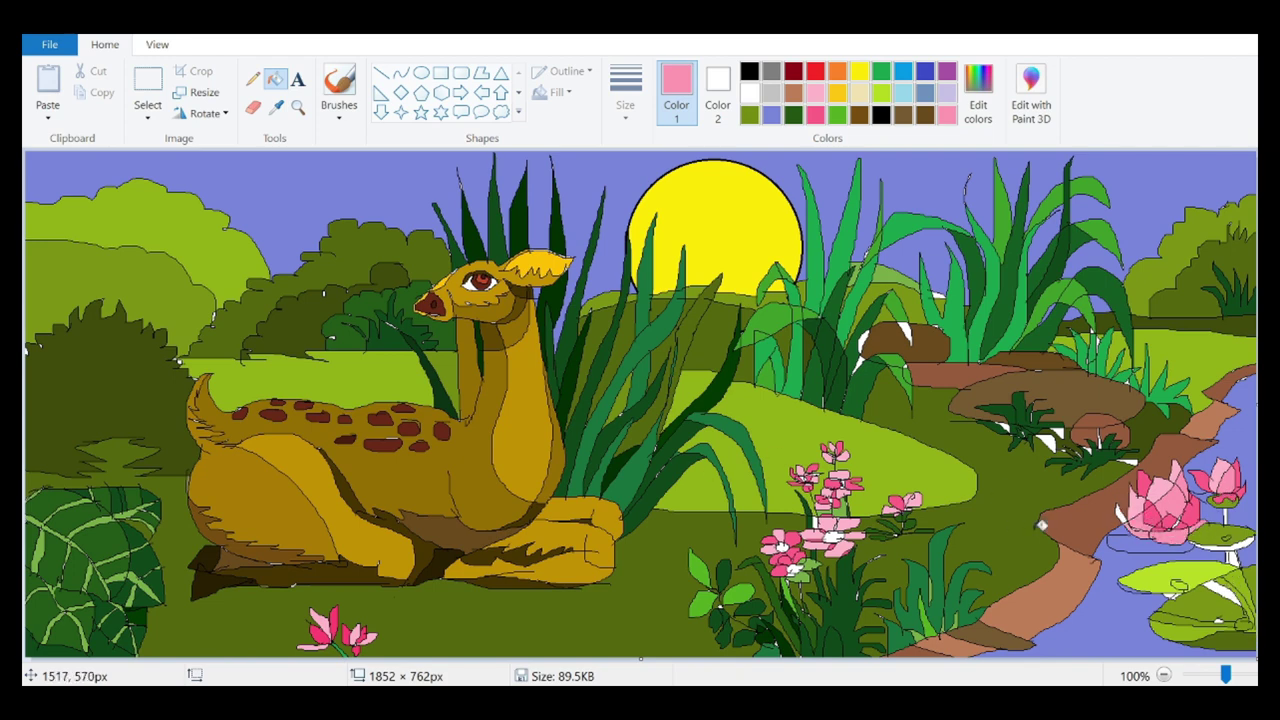
Step: Fill the lily pad under the large water lily and the white rim of the neighboring pad with olive green
scroll(1025, 553, "up", 1)
scroll(737, 571, "down", 5)
mouse_move(631, 654)
left_mouse_down()
mouse_move(891, 680)
mouse_move(1235, 668)
left_mouse_up()
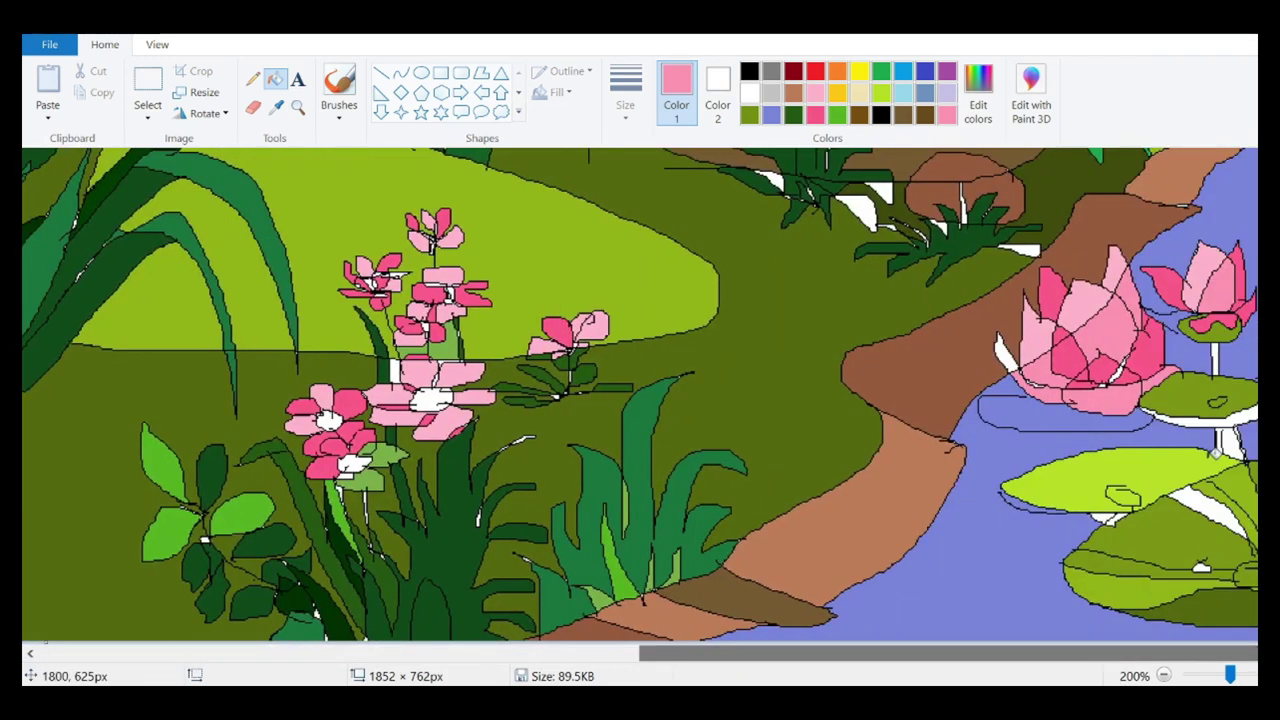
left_click(750, 72)
left_click(253, 79)
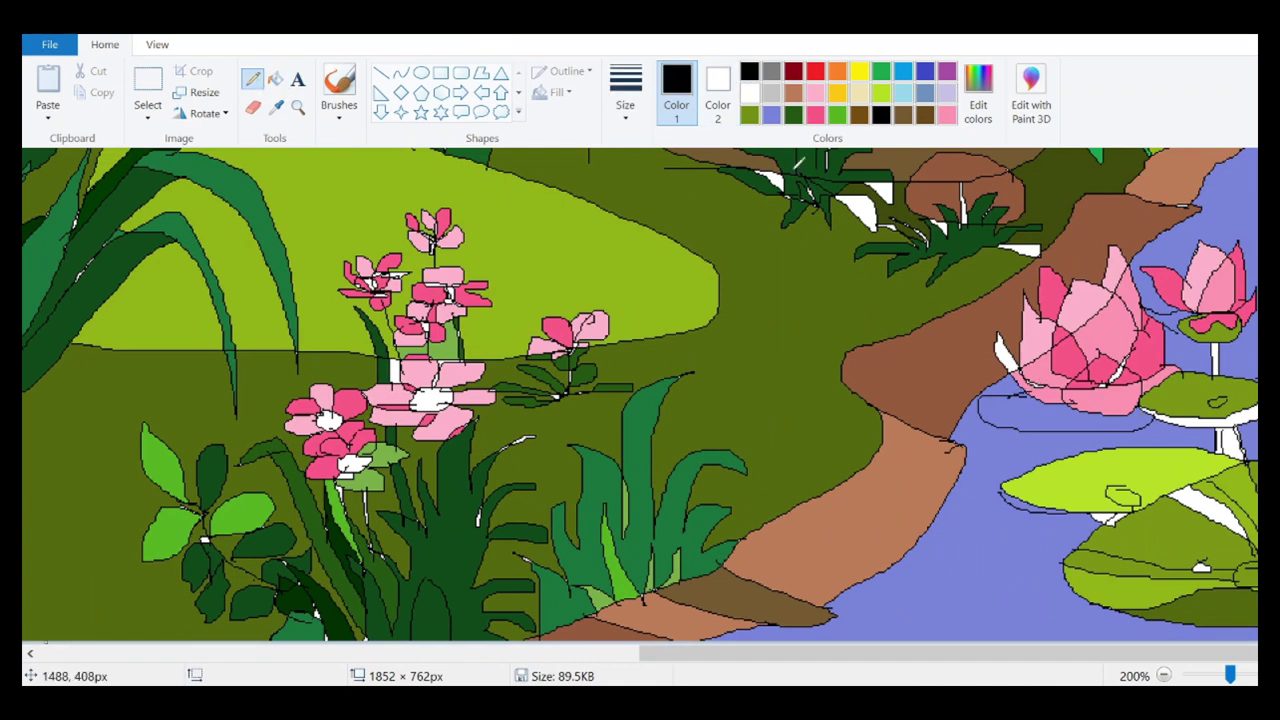
left_click(749, 114)
left_click(275, 78)
left_click(1060, 420)
left_click(1200, 418)
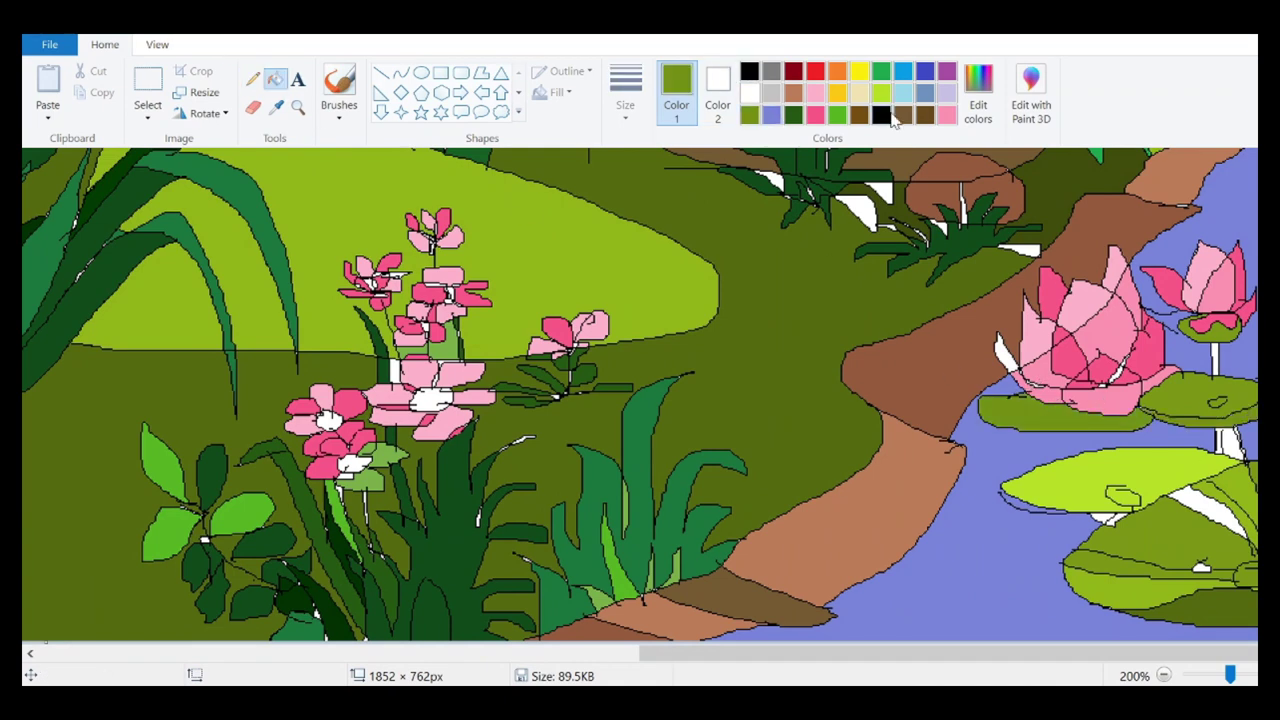
Step: Mix a darker olive green and fill the small lily's stem and the undersides of the two upper pads
left_click(978, 95)
left_click(866, 403)
left_click(477, 491)
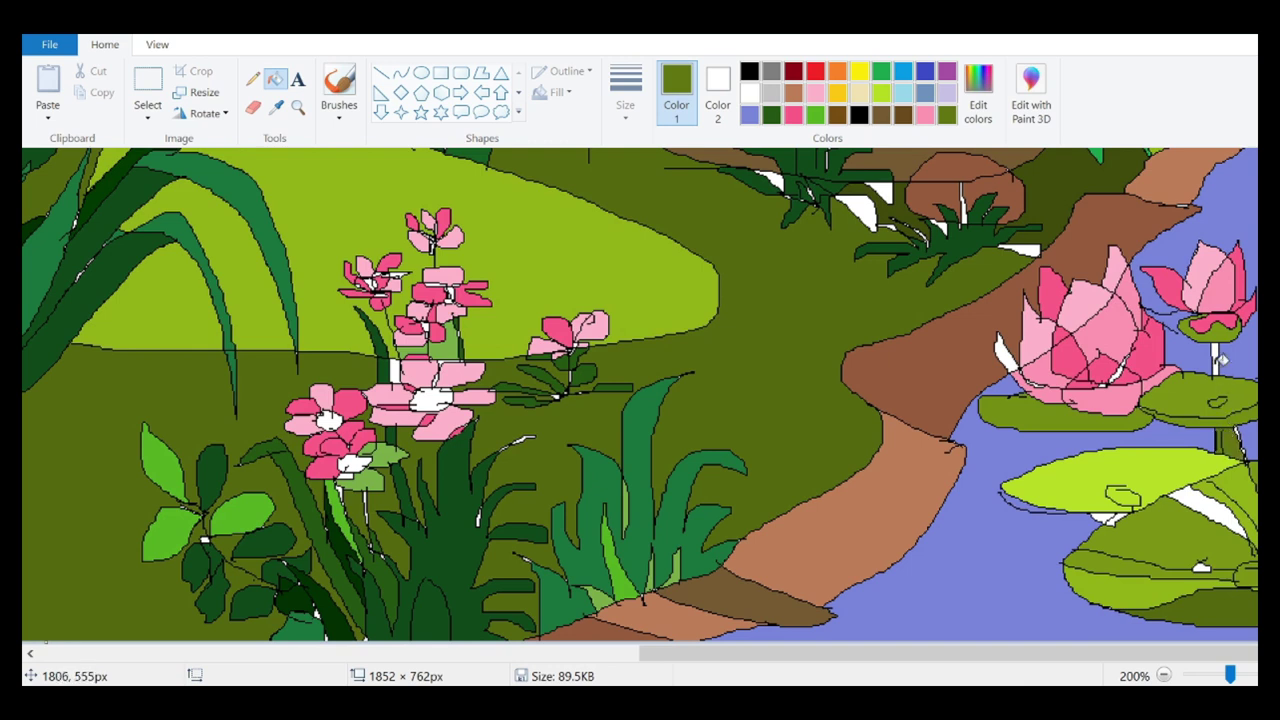
left_click(1217, 362)
left_click(1128, 421)
left_click(1205, 419)
Step: Draw vein lines across the bright yellow-green lily pad with black Pencil
left_click(750, 72)
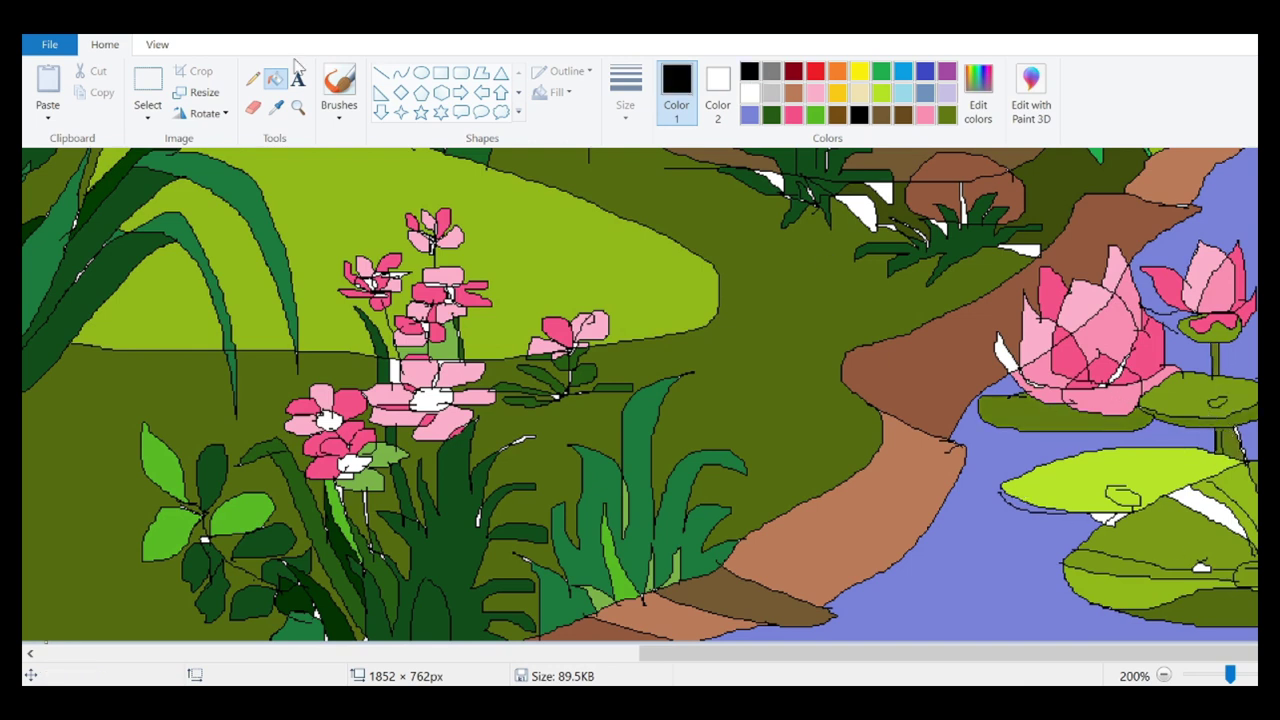
left_click(252, 78)
mouse_move(1020, 473)
left_mouse_down()
mouse_move(1110, 486)
mouse_move(1050, 463)
mouse_move(1125, 487)
mouse_move(1079, 451)
mouse_move(1132, 481)
mouse_move(1123, 487)
mouse_move(1119, 444)
mouse_move(1174, 485)
left_mouse_up()
key("ctrl+z")
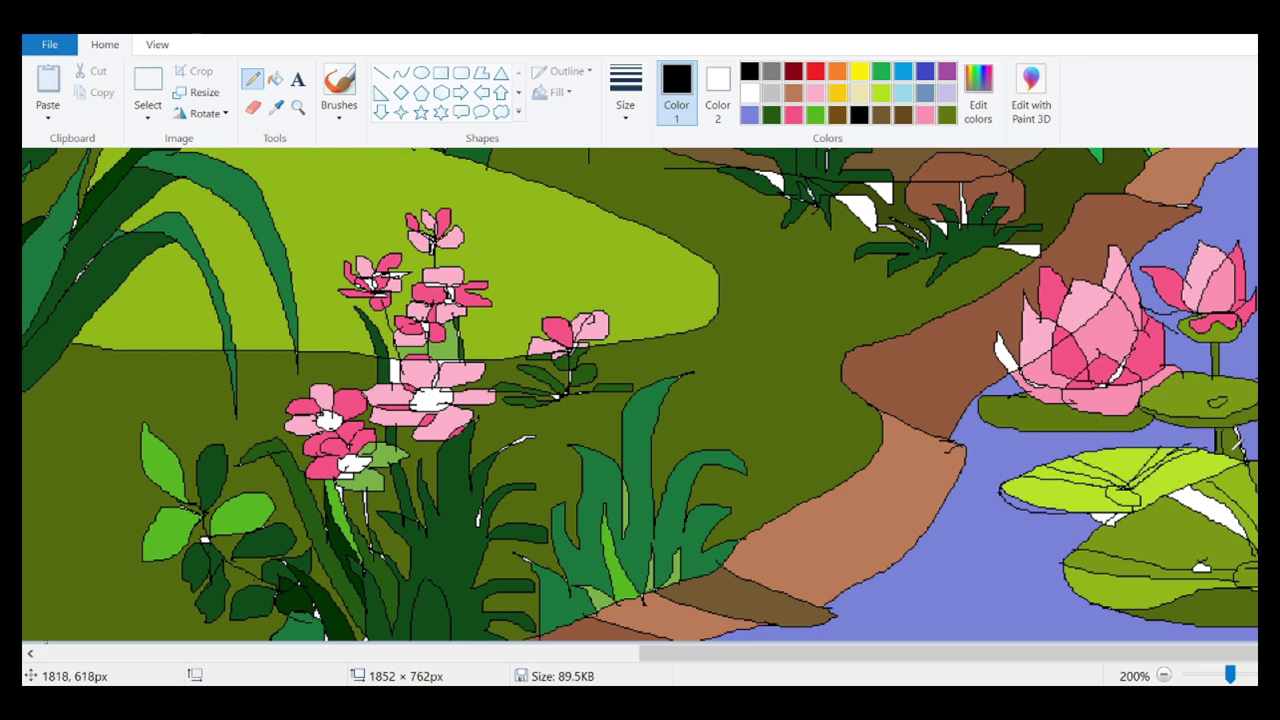
Step: Mix lighter yellow-greens and fill alternate segments of the veined lily pad and the gap beside it with pale green
left_click(275, 78)
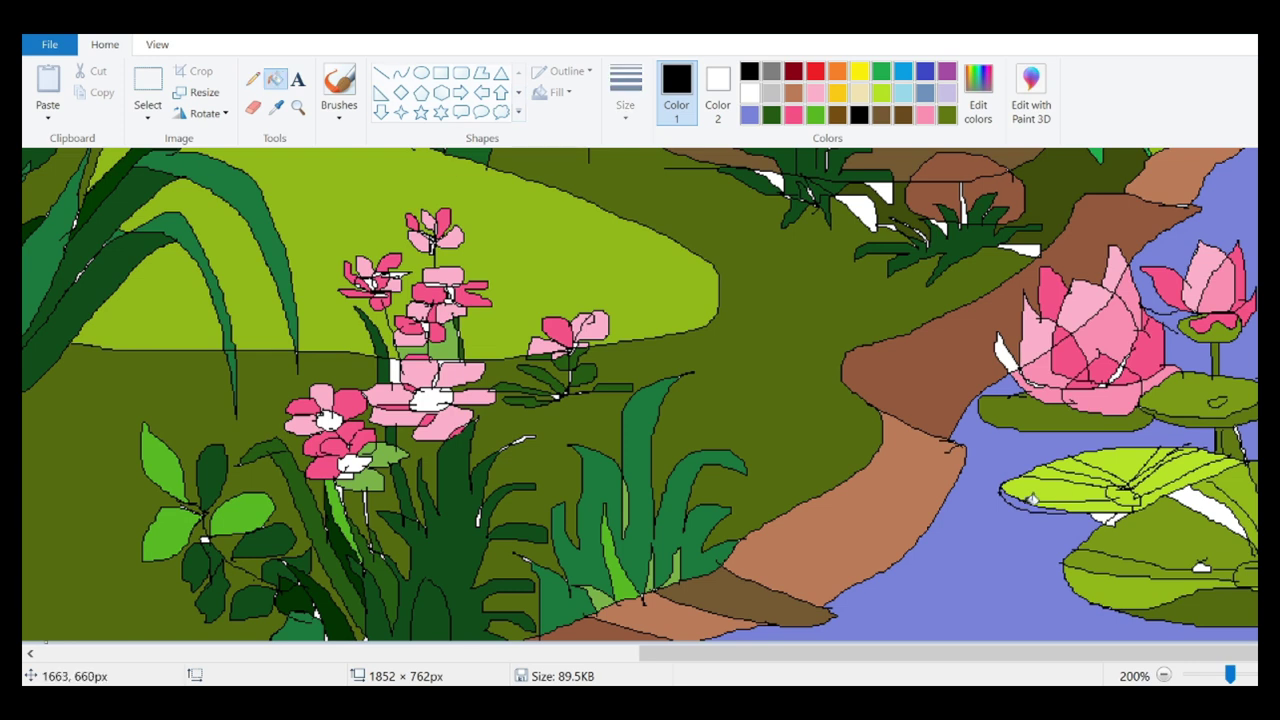
left_click(1031, 503)
key("ctrl+z")
left_click(946, 116)
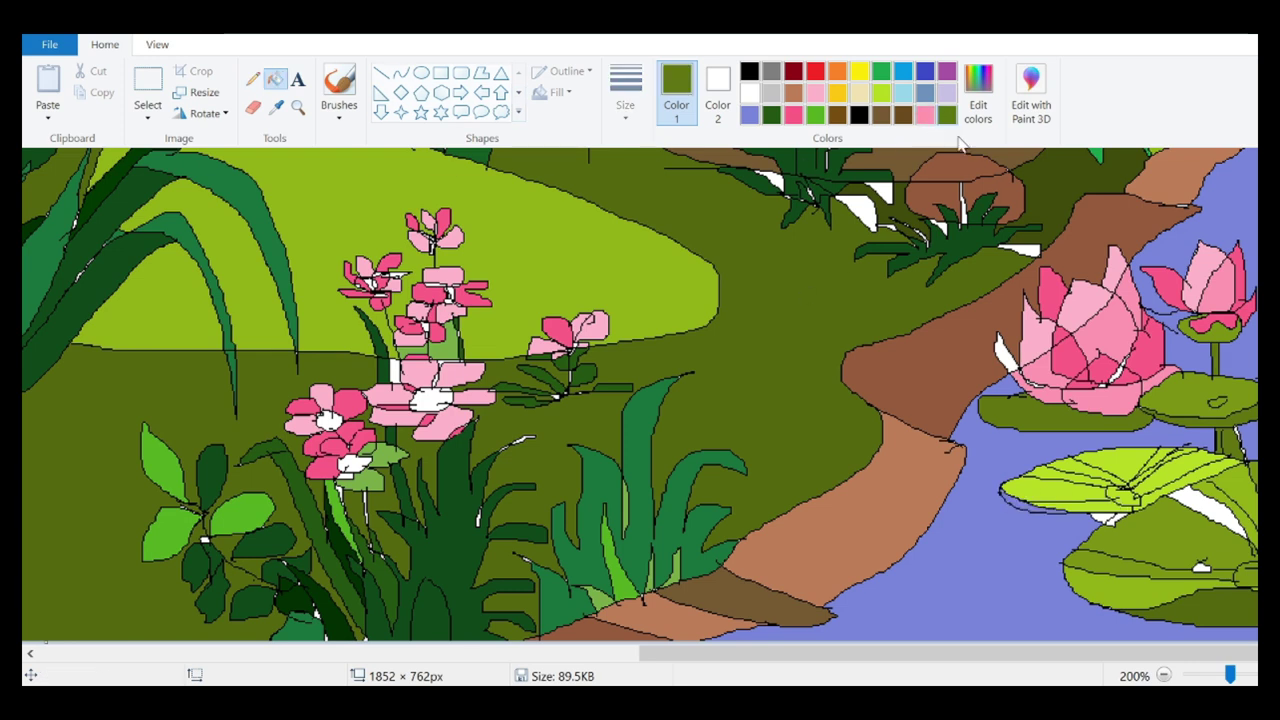
left_click(984, 124)
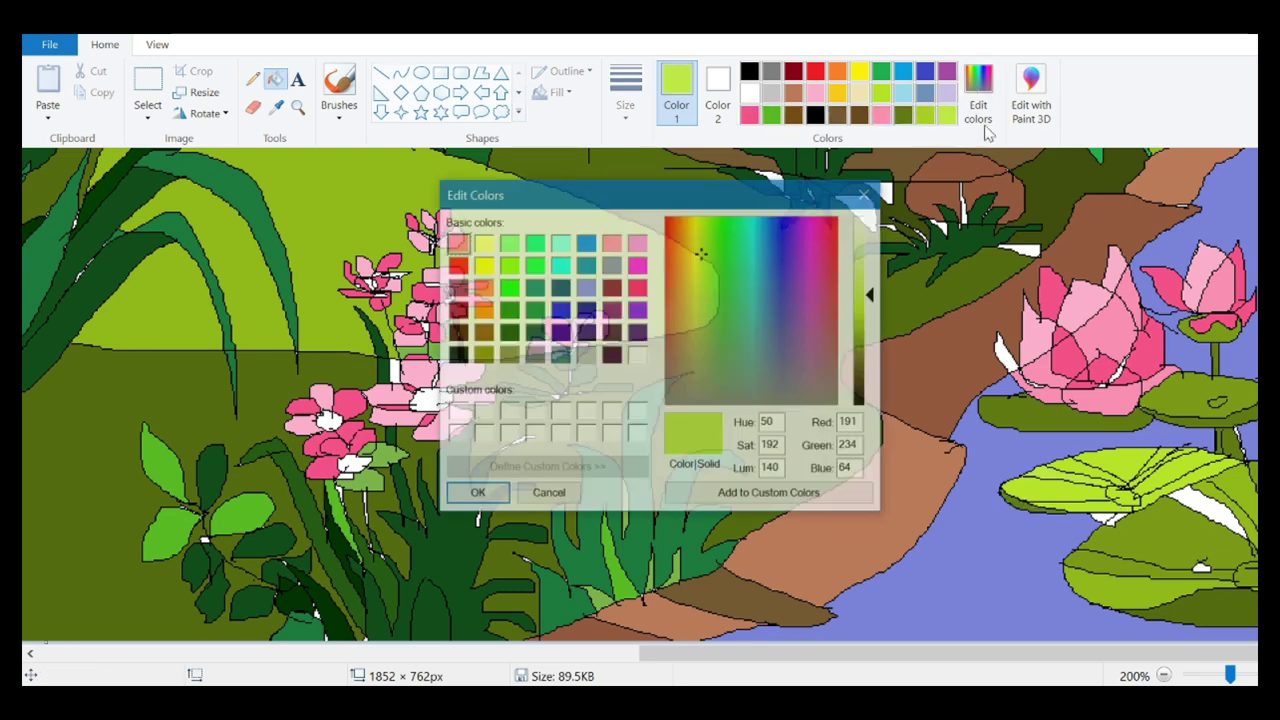
left_click_drag(869, 294, 869, 263)
left_click(479, 493)
left_click(1075, 468)
left_click(1162, 456)
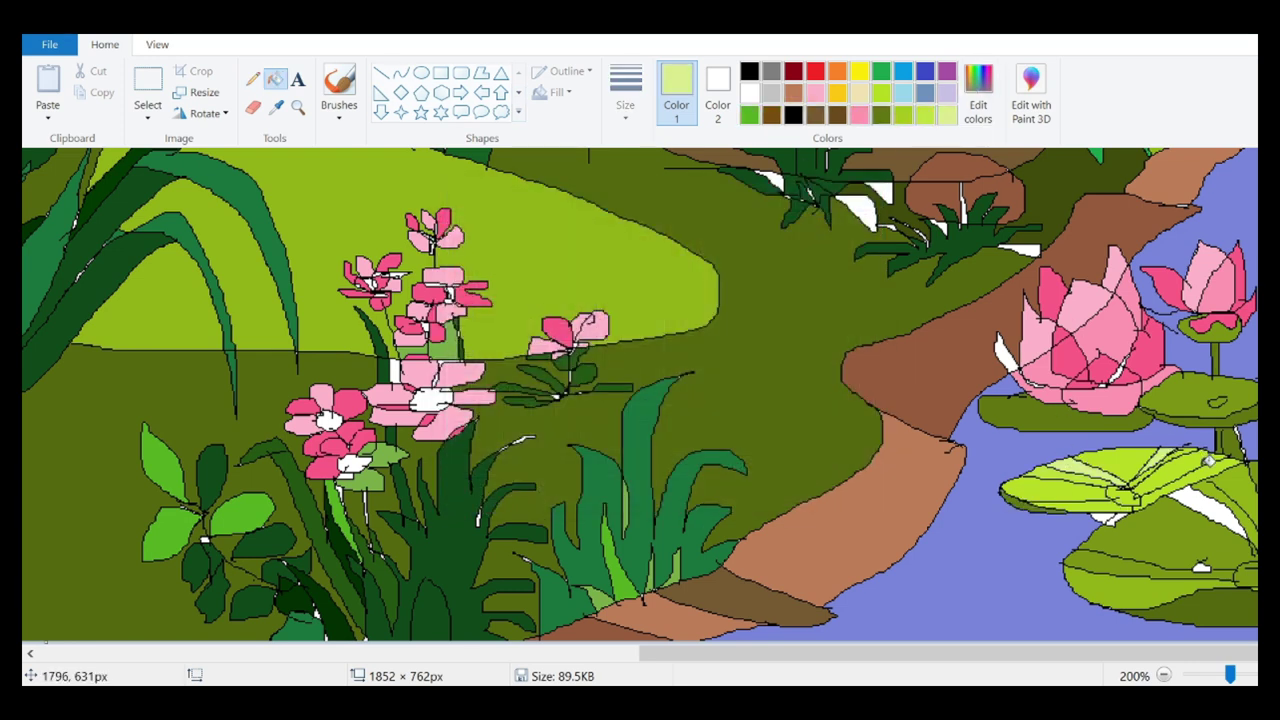
left_click(1207, 463)
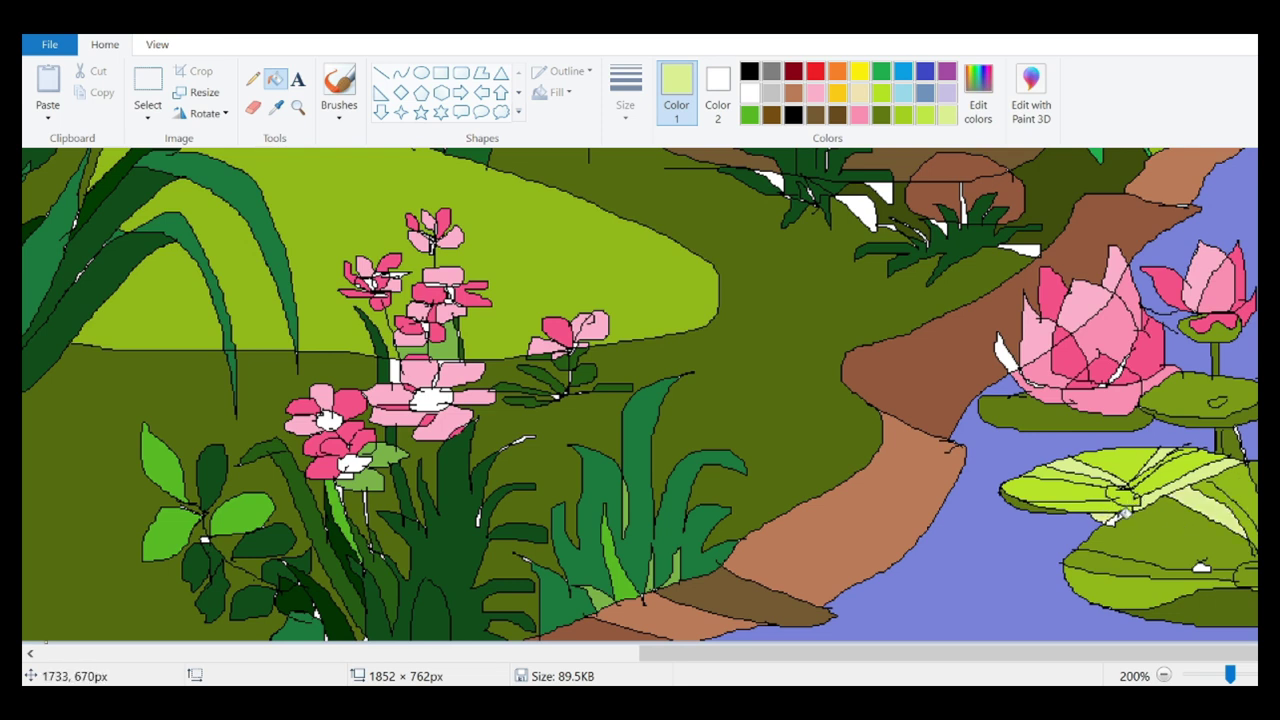
Step: Fill the white gaps by the flower stems and around the grass tufts near the stones with olive, bright green and yellow-green
left_click(904, 112)
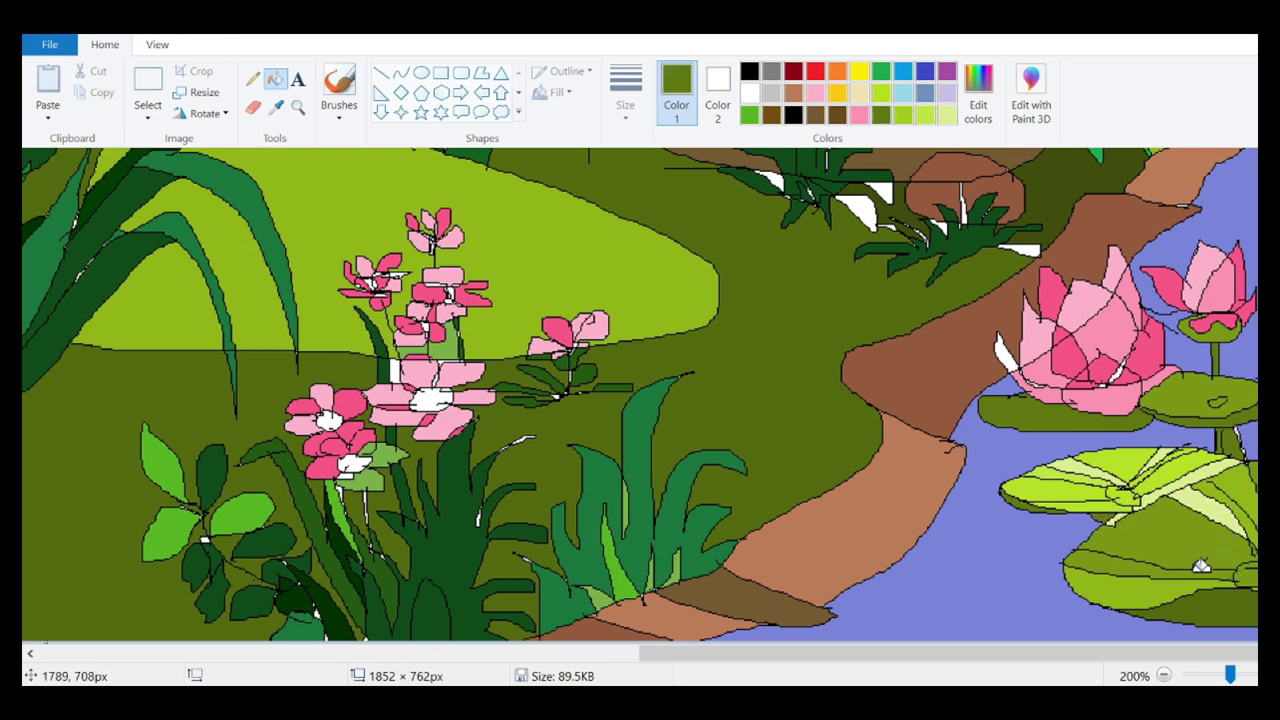
left_click(391, 370)
scroll(871, 207, "up", 3)
left_click(922, 116)
left_click(1025, 374)
left_click(884, 112)
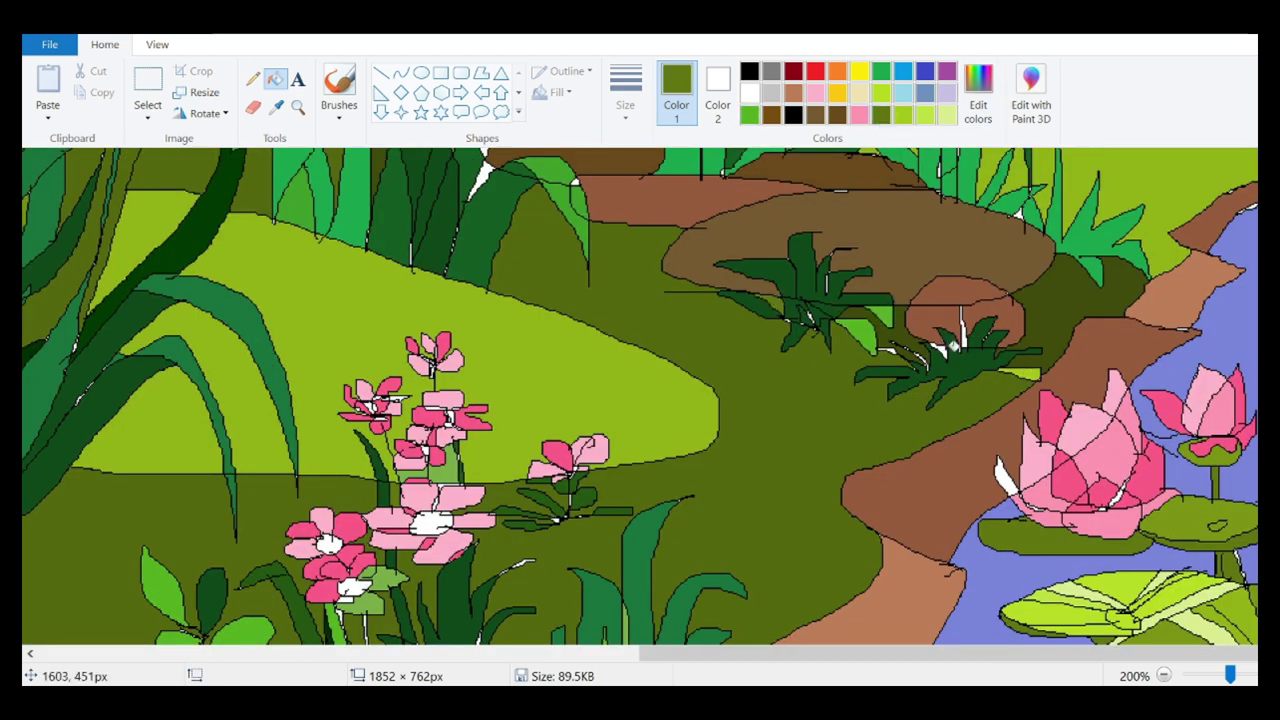
scroll(1010, 340, "up", 3)
left_click(903, 114)
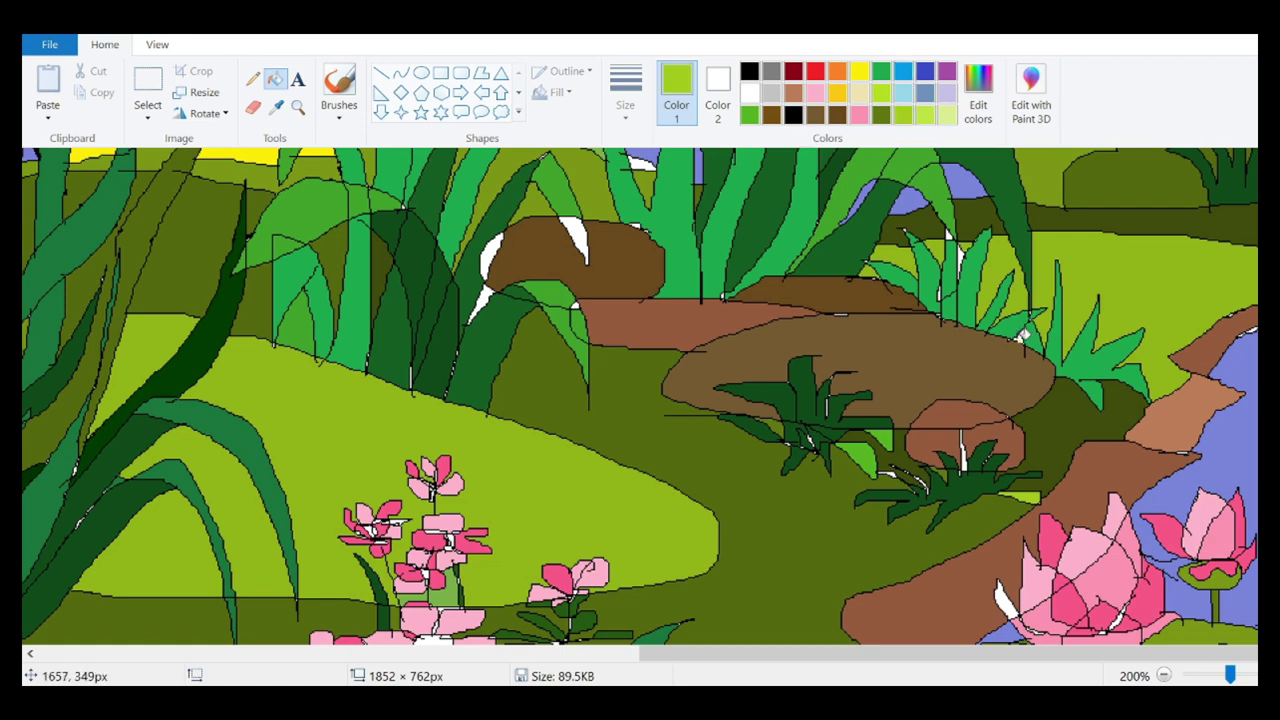
Step: Fill the white gaps around the brown stone behind the reeds with greens
scroll(690, 228, "up", 1)
left_click(884, 116)
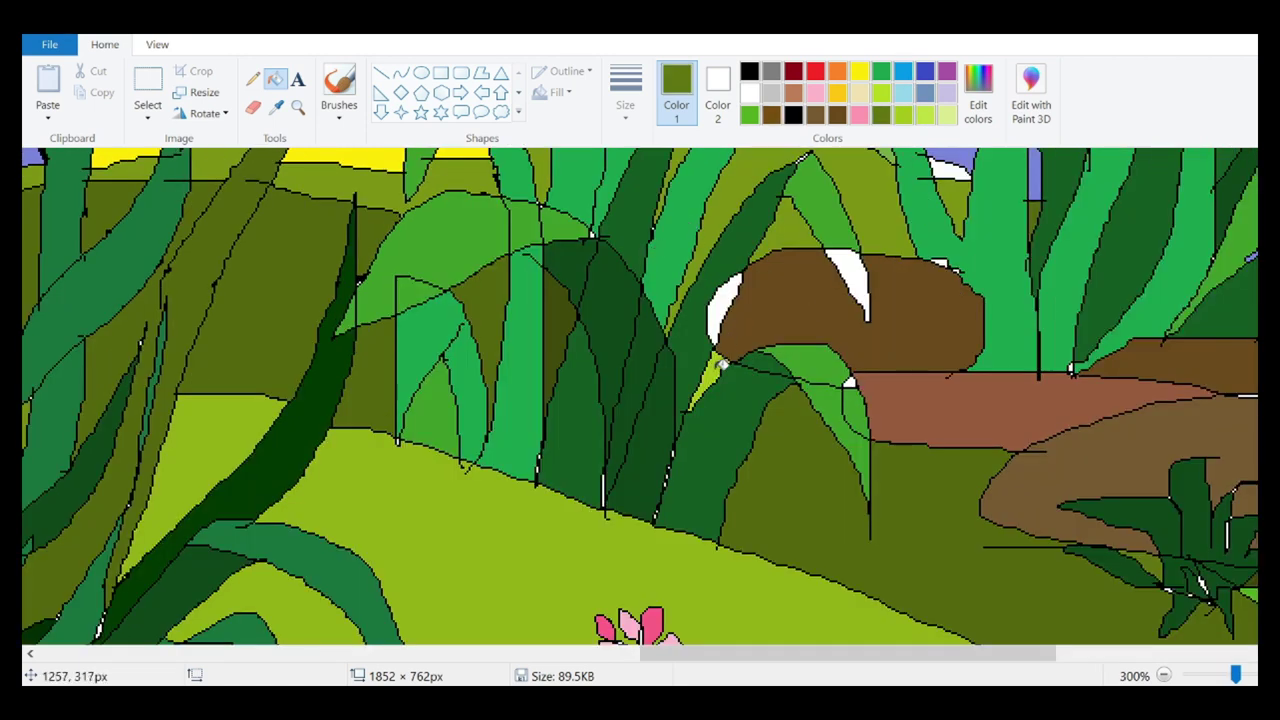
left_click(720, 300)
left_click(749, 114)
left_click(852, 272)
left_click(728, 302)
scroll(828, 289, "down", 1)
scroll(995, 273, "up", 3)
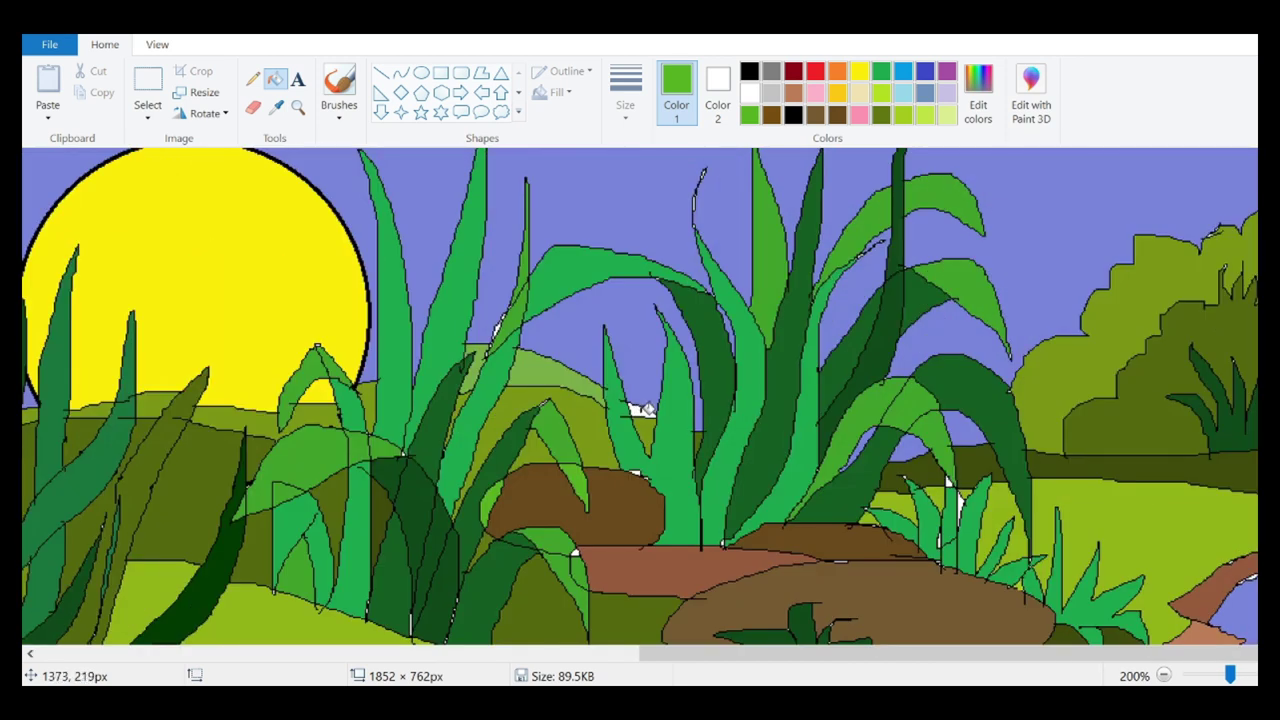
Step: Fill the brown strip at the front of the fawn's neck with very dark green
scroll(1013, 498, "down", 1)
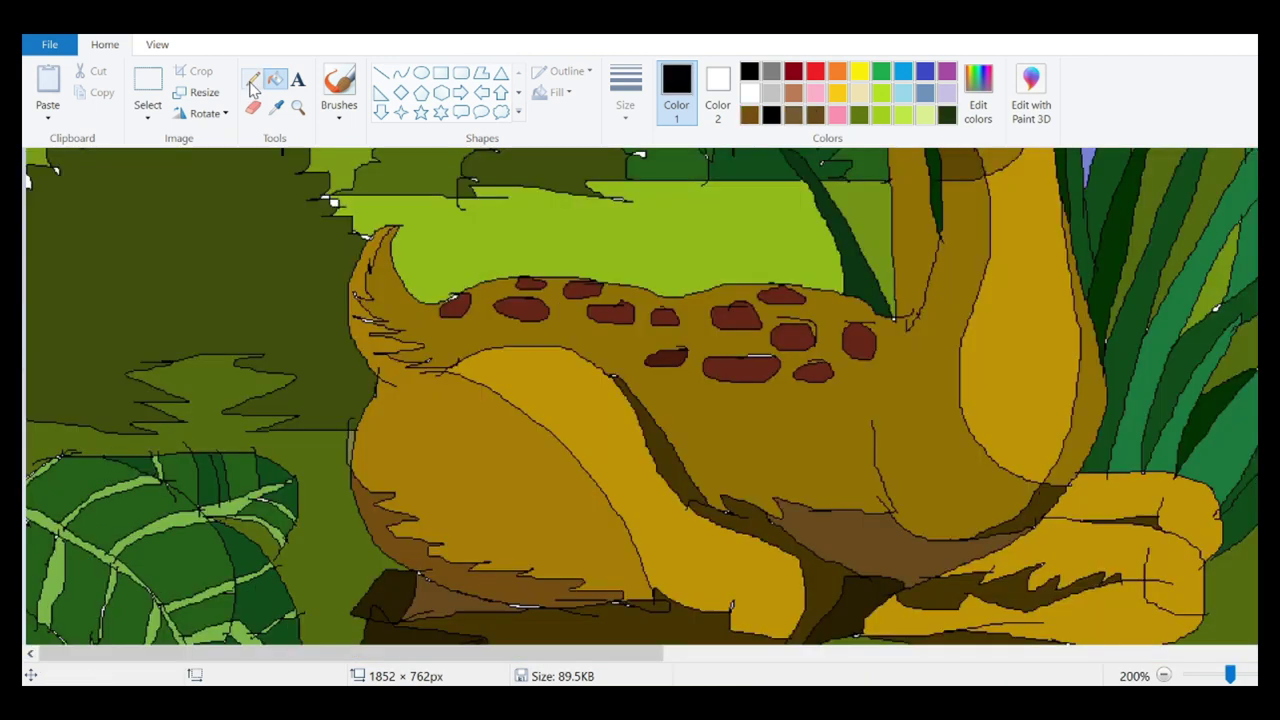
left_click(253, 80)
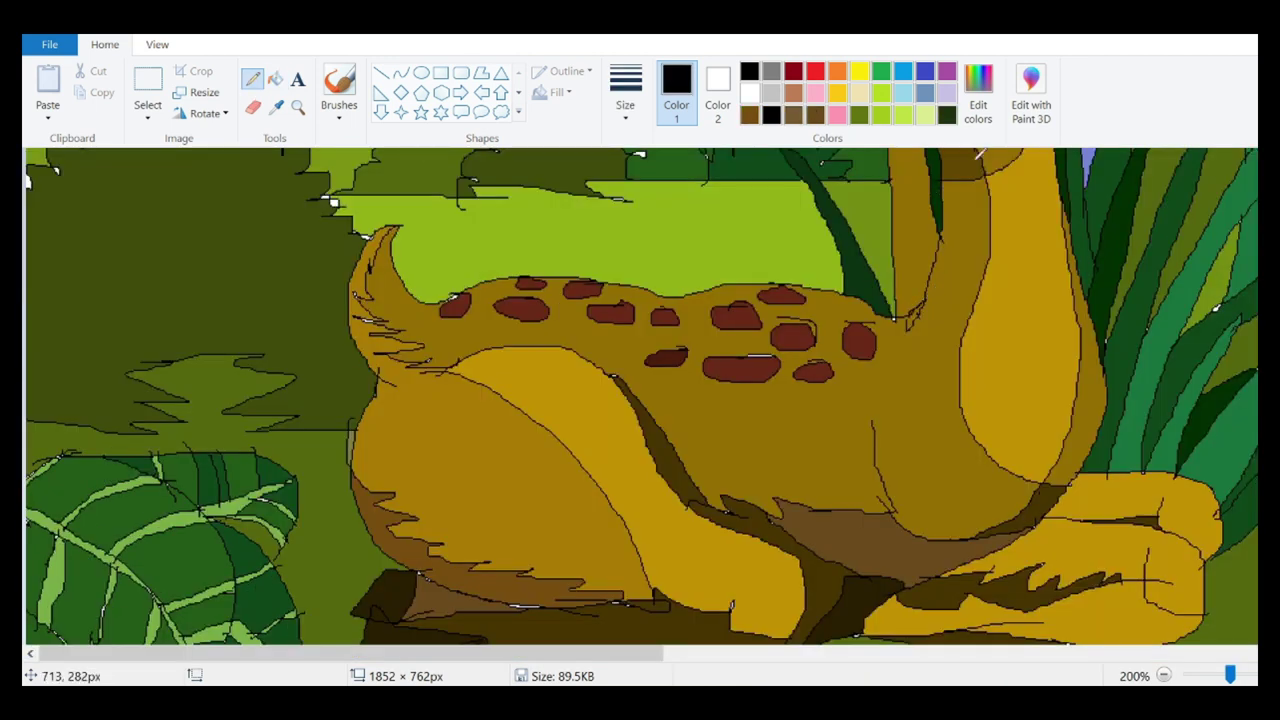
left_click(948, 116)
left_click(276, 80)
scroll(955, 276, "up", 5)
left_click(921, 525)
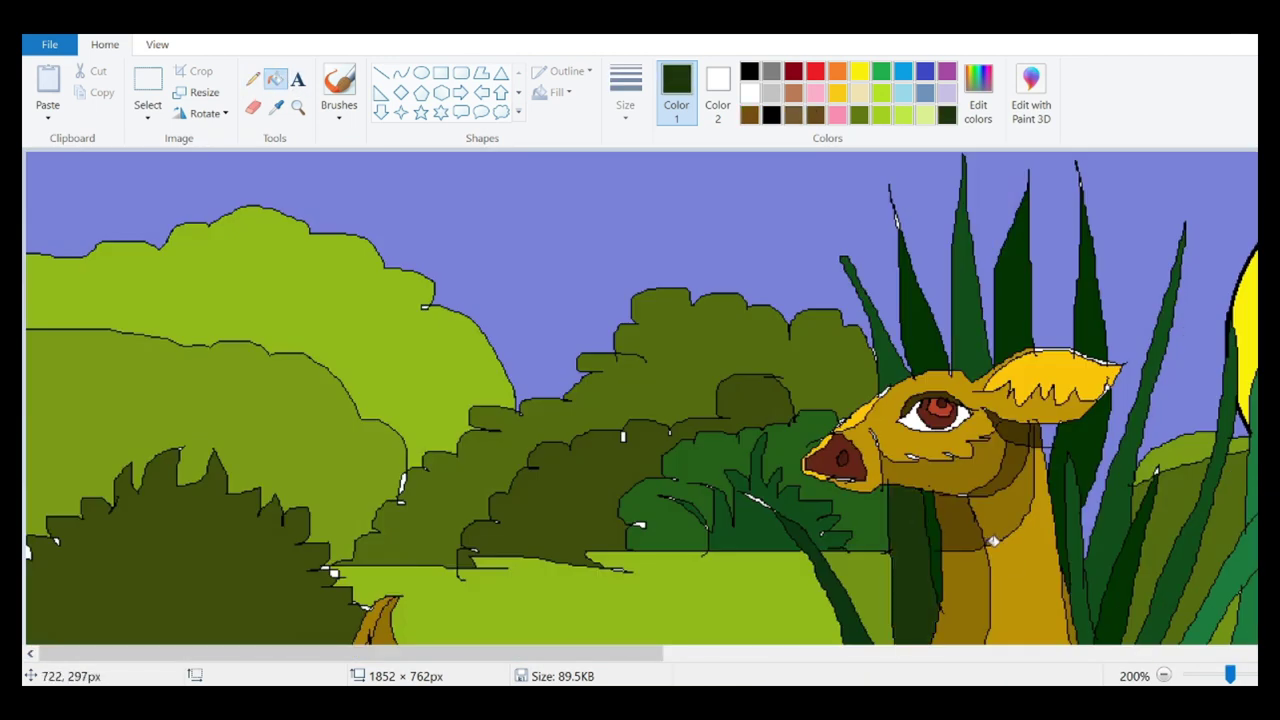
Step: Mix an even darker green and fill the narrow blade beside the fawn's neck with it
scroll(993, 541, "down", 3)
left_click(976, 104)
left_click_drag(872, 380, 872, 394)
left_click(477, 495)
left_click(978, 98)
left_click(509, 334)
left_click(477, 495)
left_click(930, 404)
Step: Outline a ground shadow around the fawn and several oval pebbles below its forelegs with the Pencil
scroll(954, 460, "down", 1)
left_click(253, 80)
left_click_drag(530, 612, 486, 596)
mouse_move(596, 620)
left_mouse_down()
mouse_move(679, 612)
mouse_move(673, 633)
mouse_move(626, 610)
left_mouse_up()
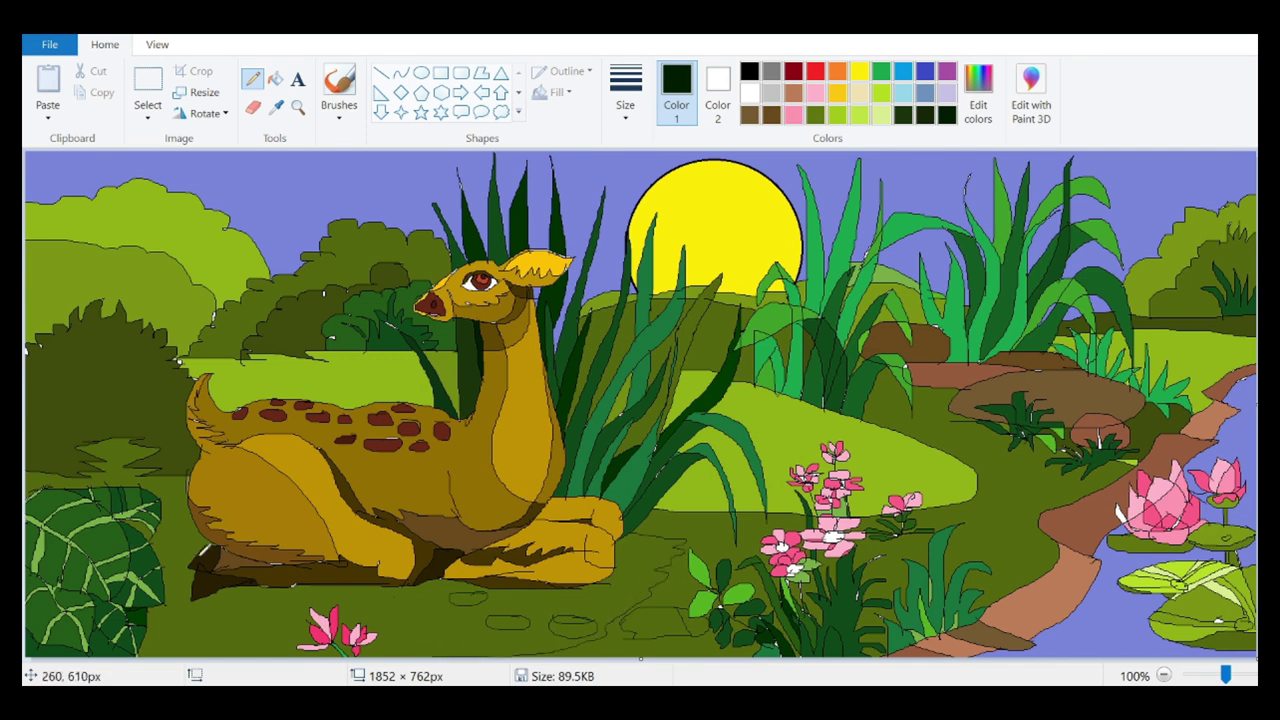
Step: Mix a darker olive green and fill the outlined ground shadow beneath the fawn
left_click(815, 115)
left_click(977, 95)
left_click(864, 370)
left_click(476, 494)
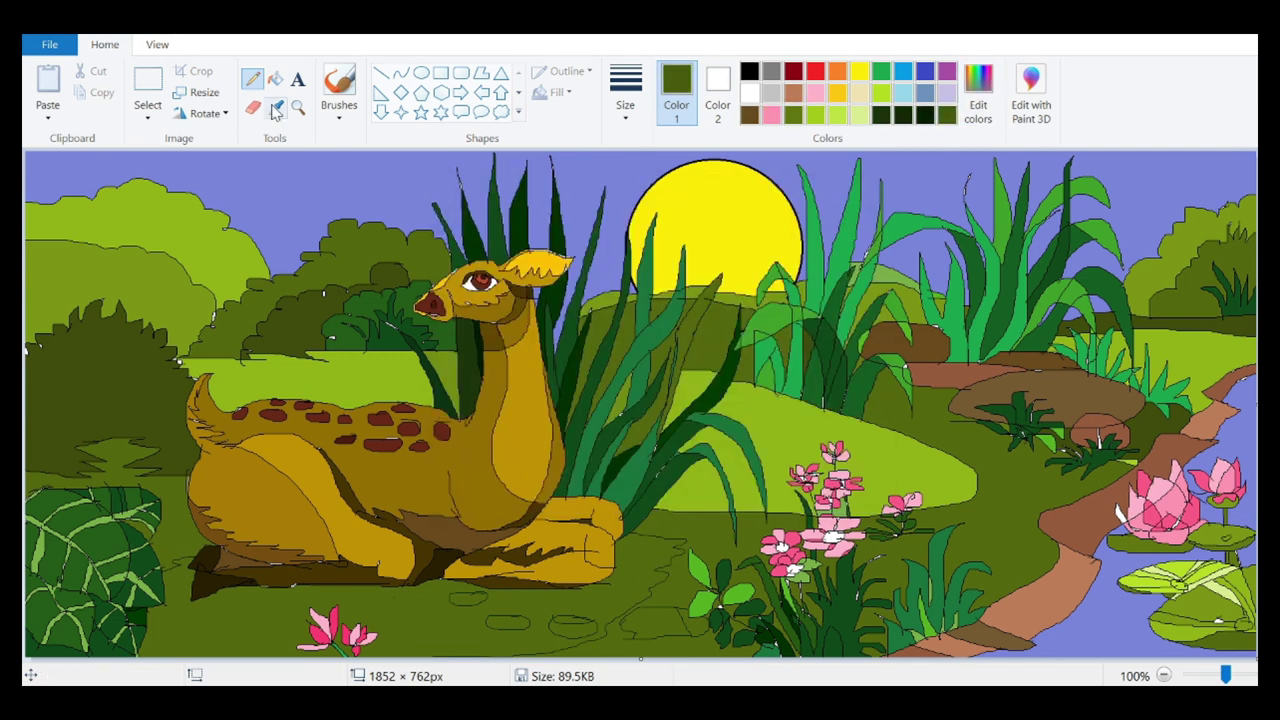
left_click(276, 80)
left_click(222, 594)
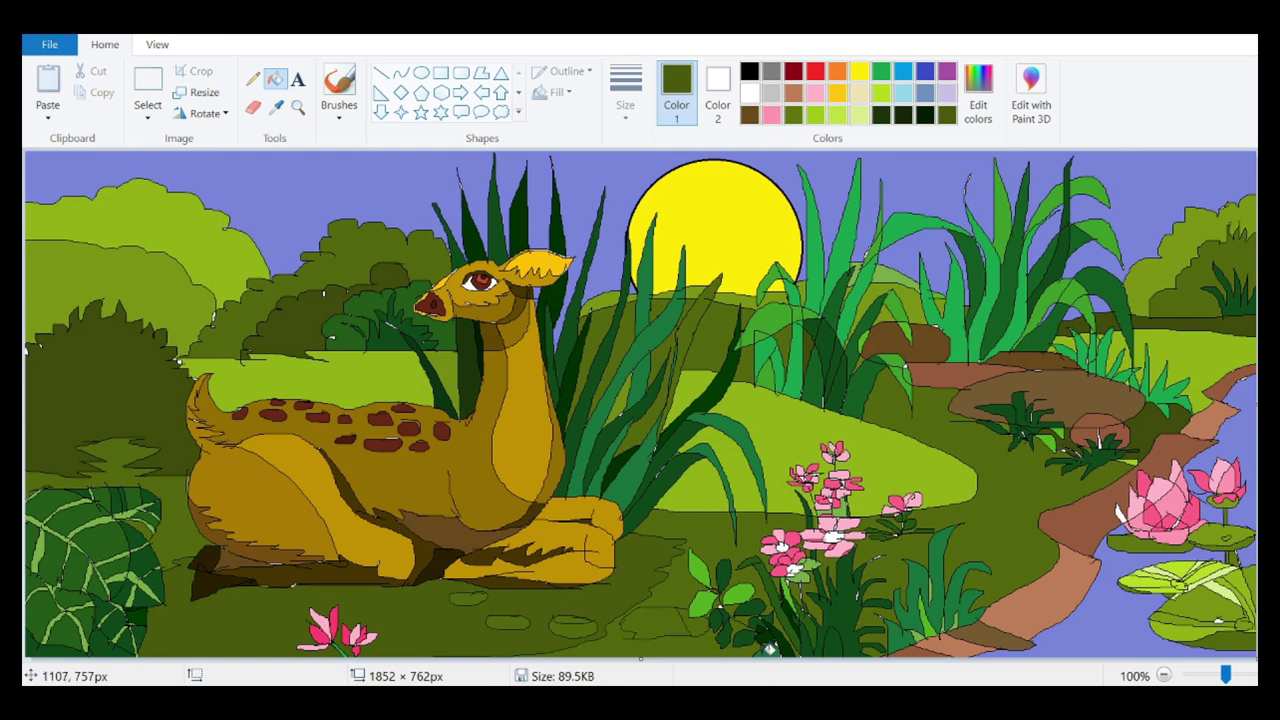
Step: Mix a medium brown and fill the pebbles on the ground below the fawn's forelegs
left_click(793, 93)
left_click(978, 95)
left_click_drag(870, 318, 870, 364)
left_click(477, 491)
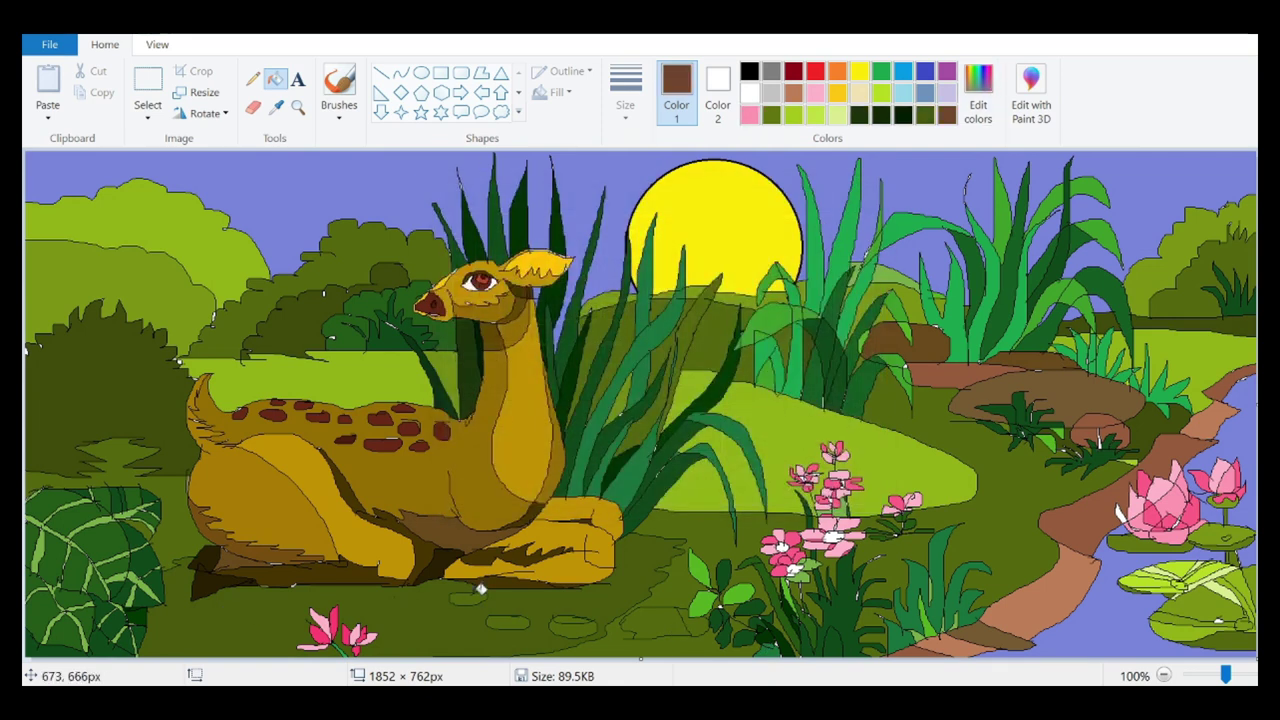
scroll(710, 640, "up", 1, "ctrl")
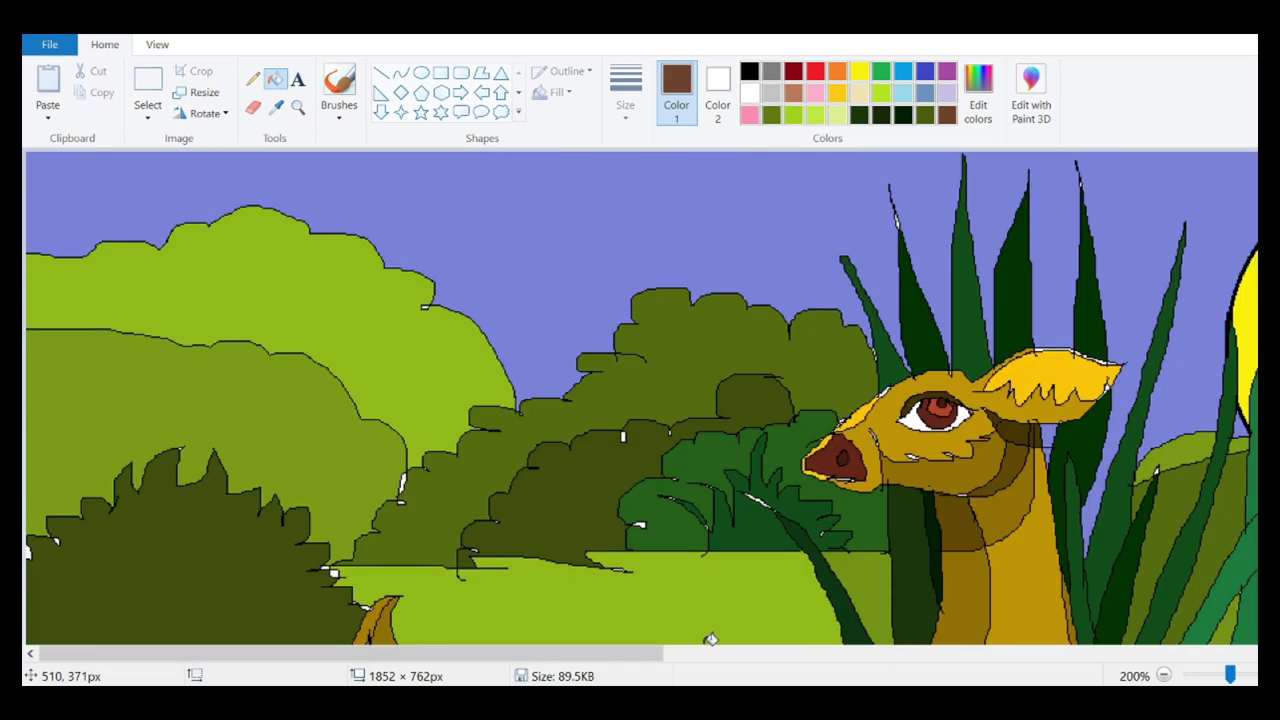
scroll(710, 640, "down", 5)
Step: Mix a darker brown and fill the pebbles and the large stone below the fawn's forelegs with it
left_click(978, 95)
left_click_drag(872, 350, 872, 366)
left_click(477, 493)
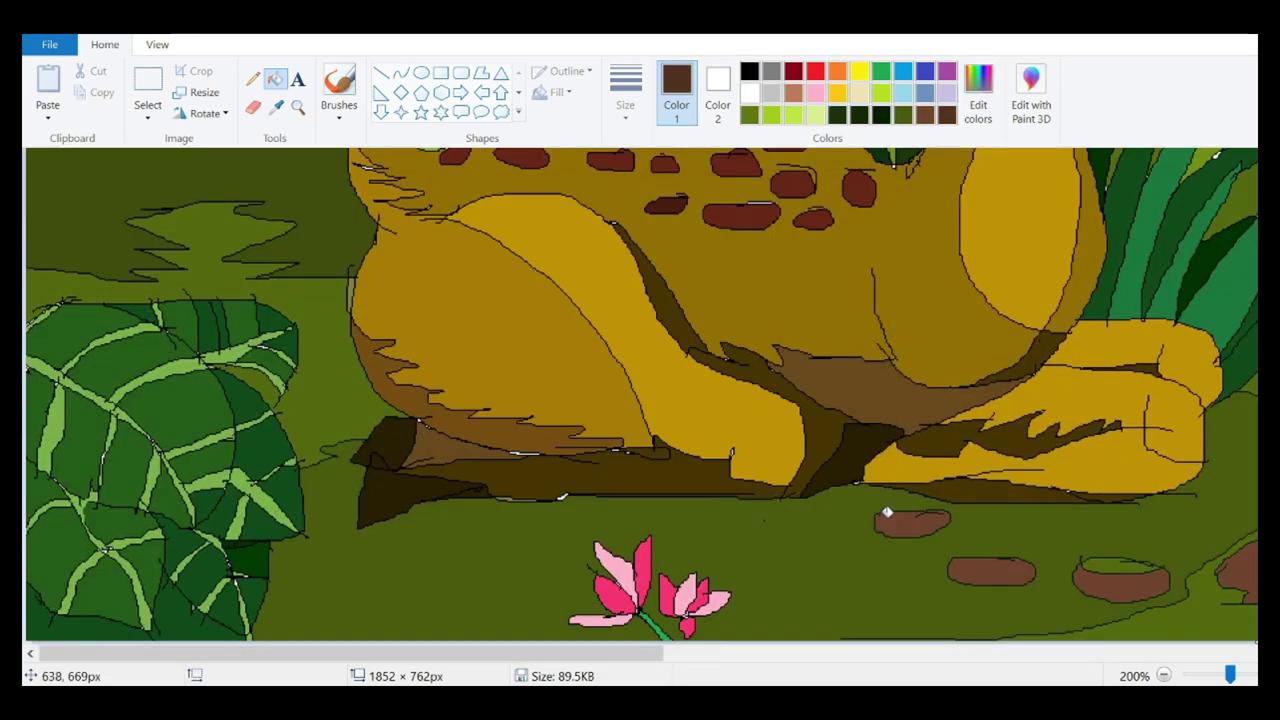
left_click(887, 516)
left_click(1121, 580)
left_click(1238, 575)
Step: Fill the remaining part of the large stone beside the leafy plant with the same dark brown
left_click_drag(500, 653, 810, 655)
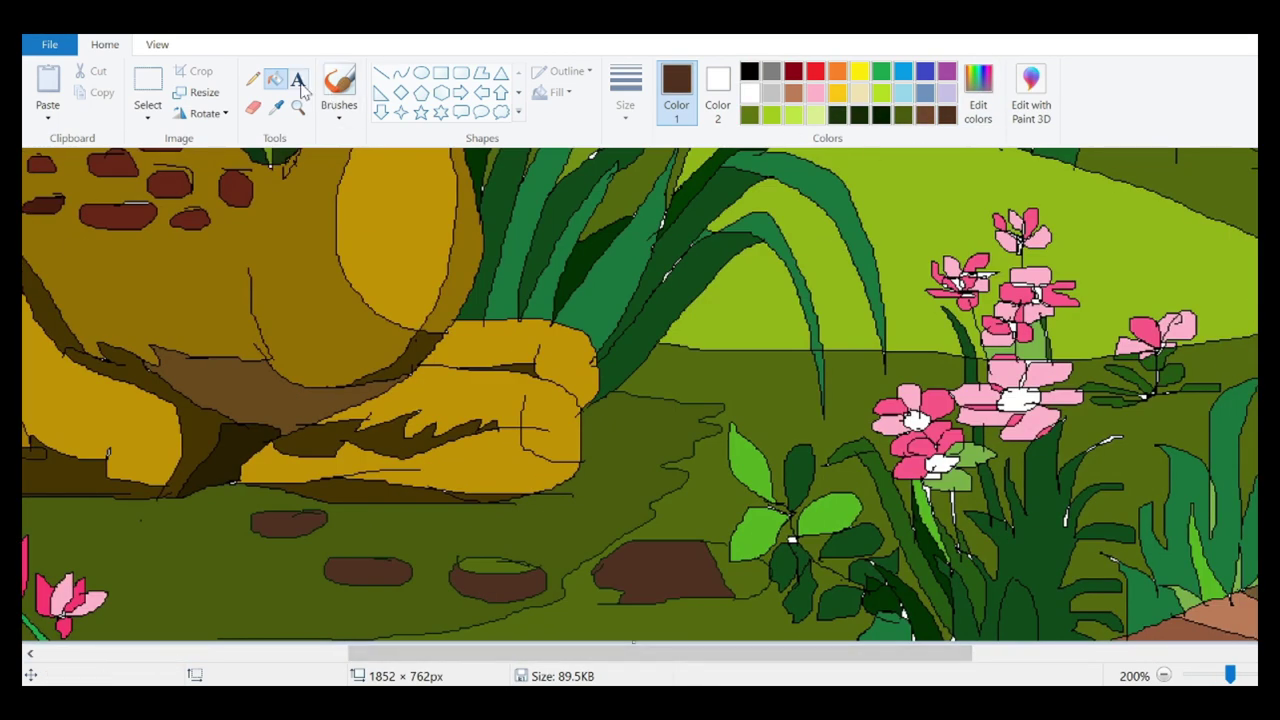
left_click(749, 71)
left_click(252, 79)
left_click(947, 113)
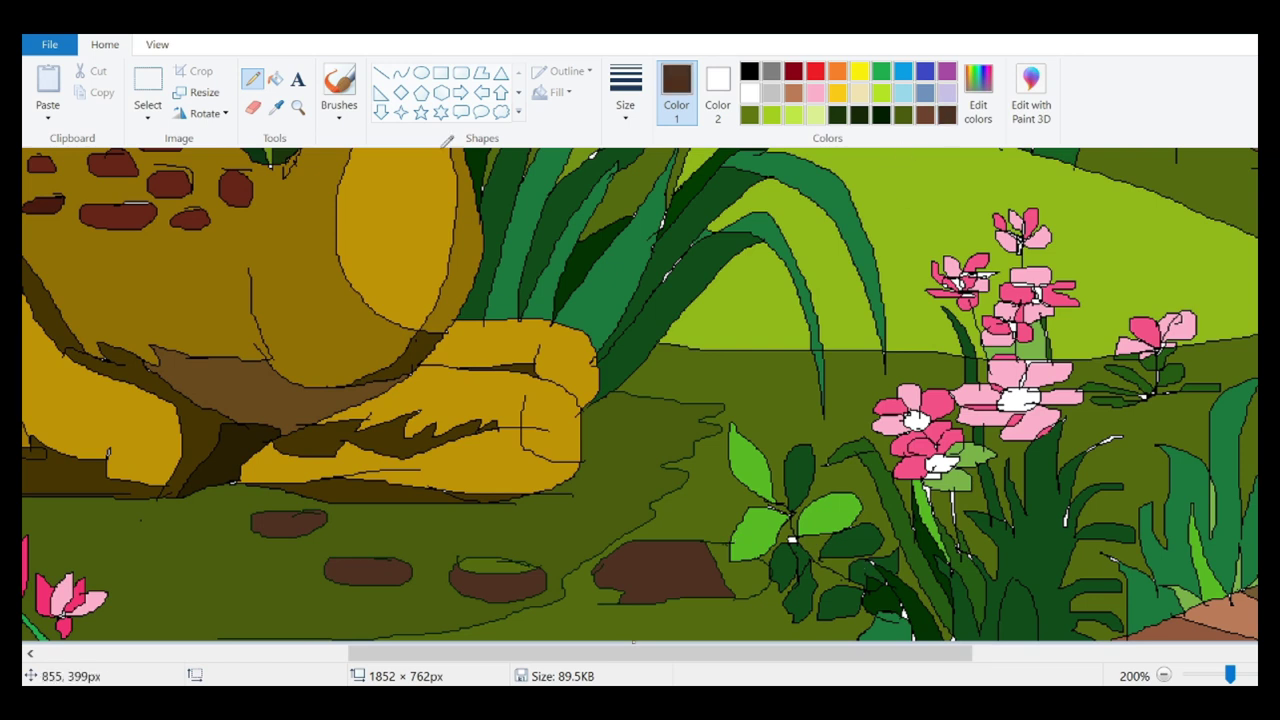
left_click(275, 79)
left_click(760, 565)
Step: Outline ground shadows under the pebbles and the large stone with the black Pencil
left_click(749, 71)
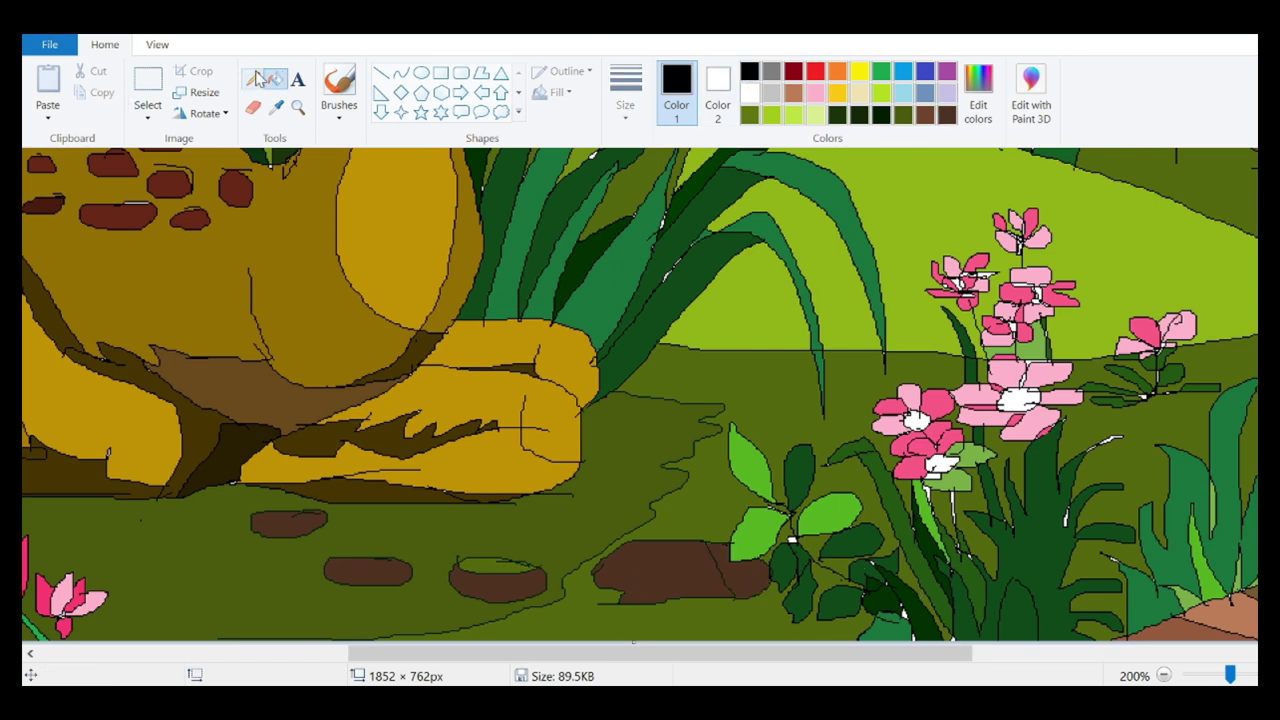
left_click(252, 79)
mouse_move(298, 579)
left_mouse_down()
mouse_move(454, 574)
mouse_move(424, 608)
mouse_move(528, 598)
left_mouse_up()
mouse_move(604, 567)
left_mouse_down()
mouse_move(706, 610)
mouse_move(780, 586)
left_mouse_up()
Step: Mix a very dark olive green (red 45, green 57, blue 6) and fill the shadows of the pebbles and the large stone
left_click(749, 113)
left_click(978, 95)
left_click(878, 366)
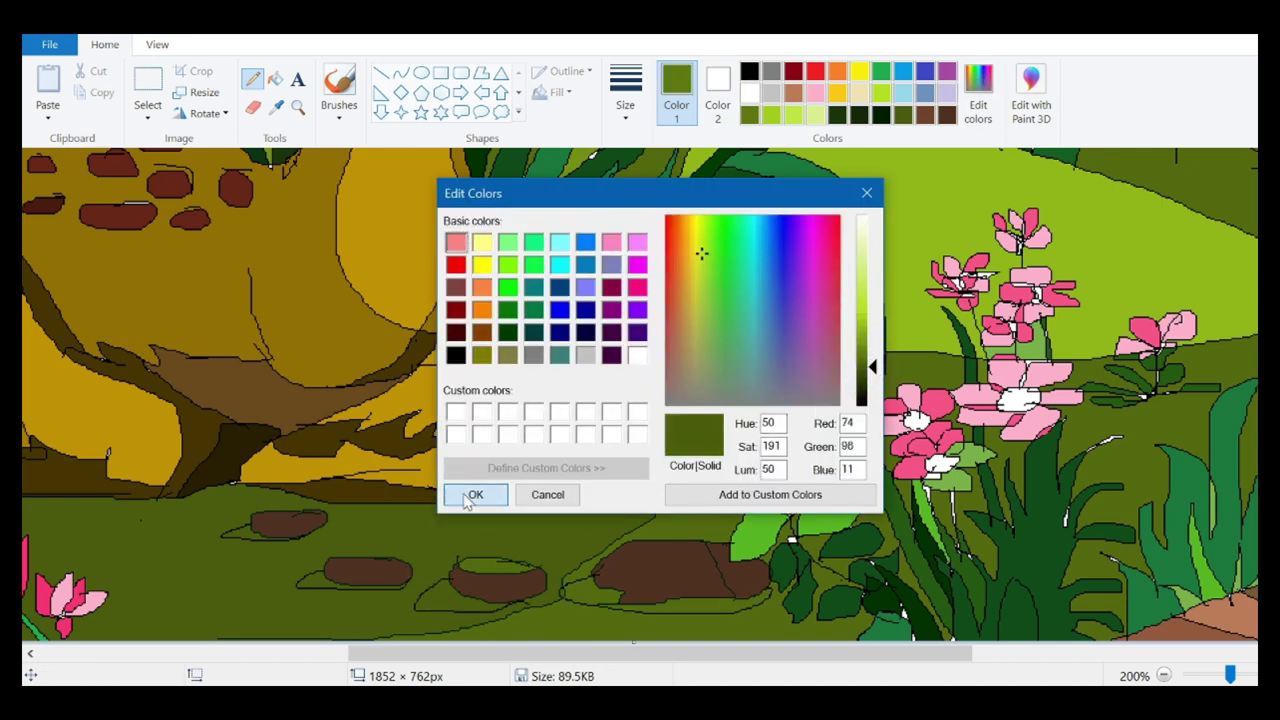
left_click(468, 495)
left_click(276, 79)
left_click(978, 95)
left_click(864, 382)
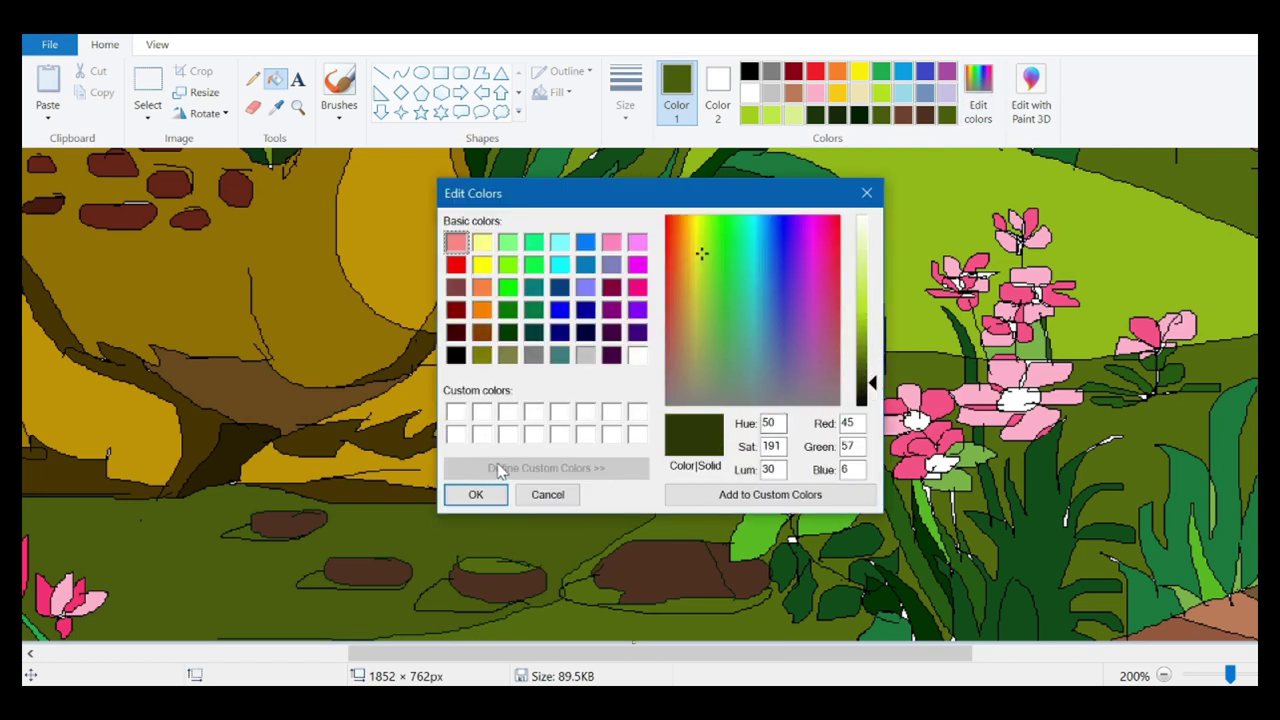
left_click(484, 494)
left_click(264, 535)
left_click(325, 580)
left_click(452, 592)
left_click(594, 597)
left_click(694, 606)
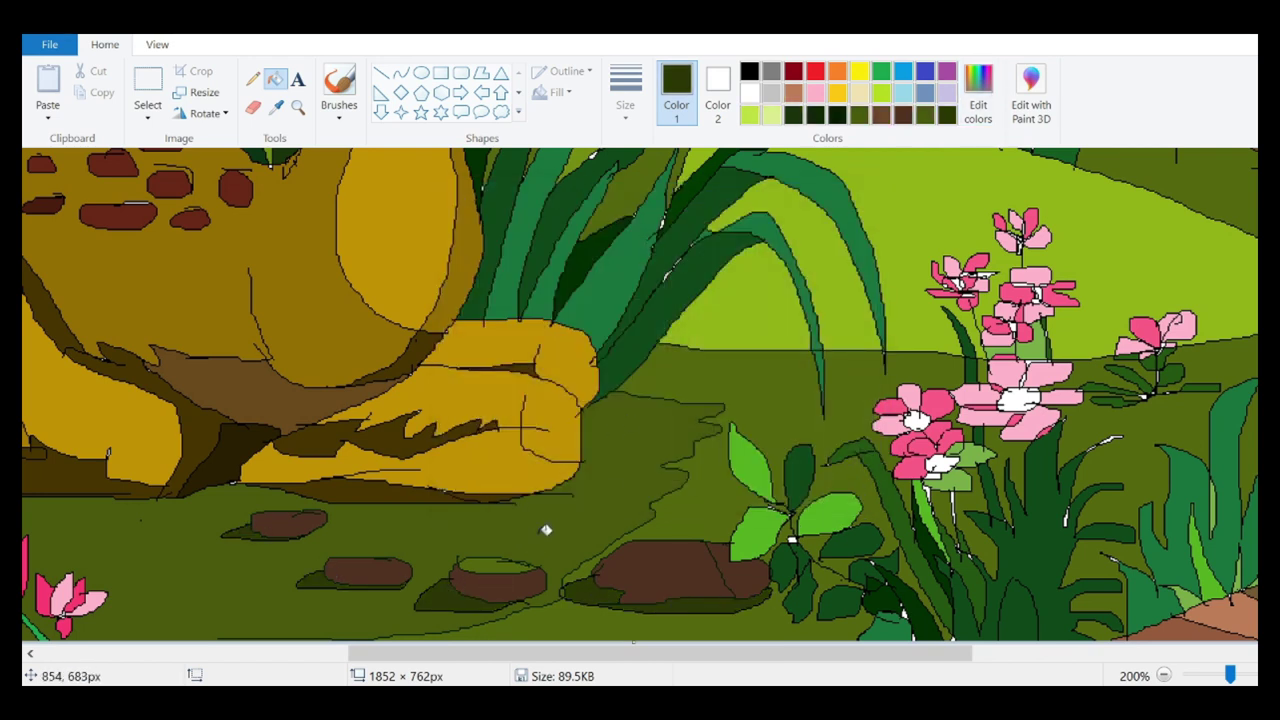
left_click(545, 530)
scroll(545, 530, "down", 1)
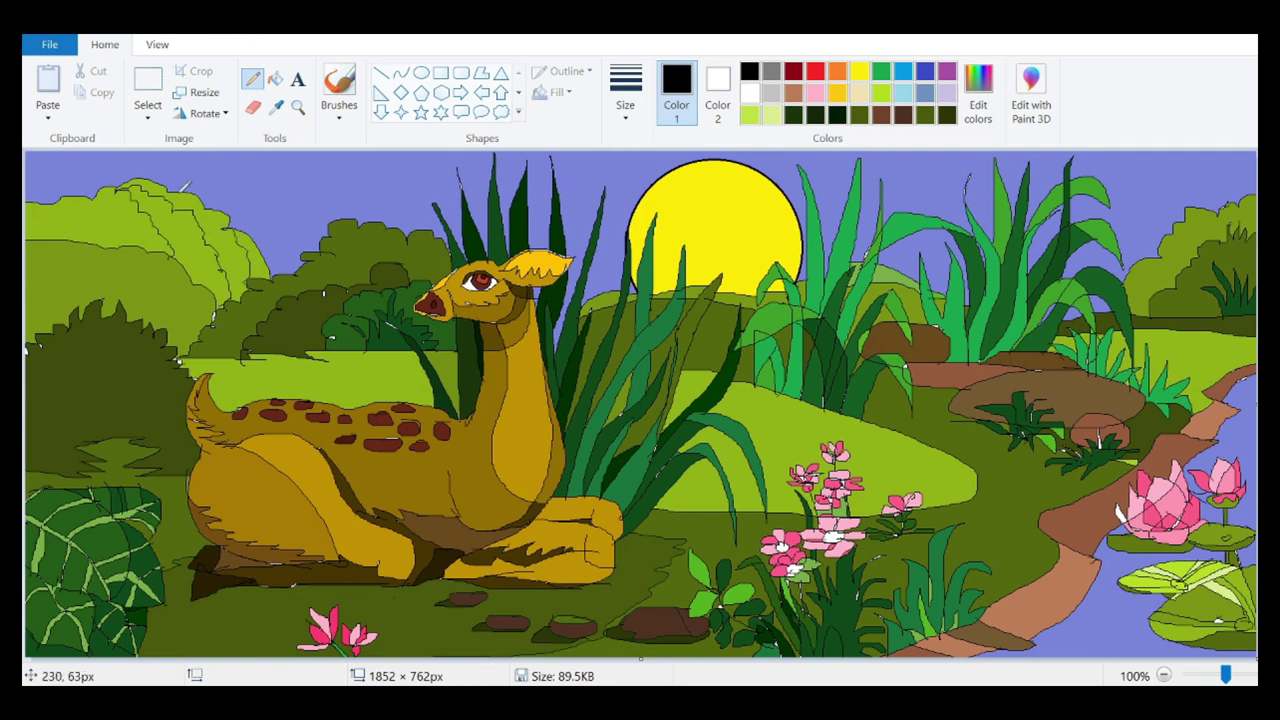
Step: Try a pale yellow-green fill on the outlined band of the distant light-green bush
left_click(749, 114)
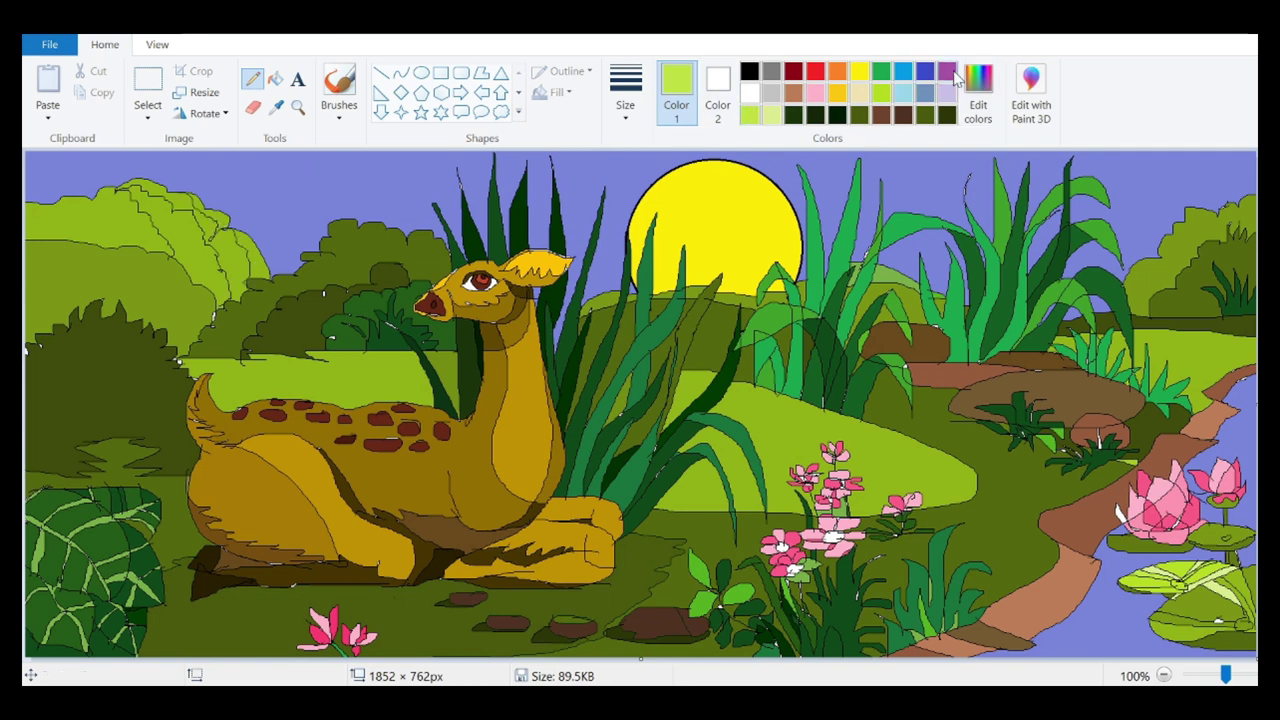
left_click(960, 80)
left_click(868, 288)
left_click(475, 494)
left_click(275, 78)
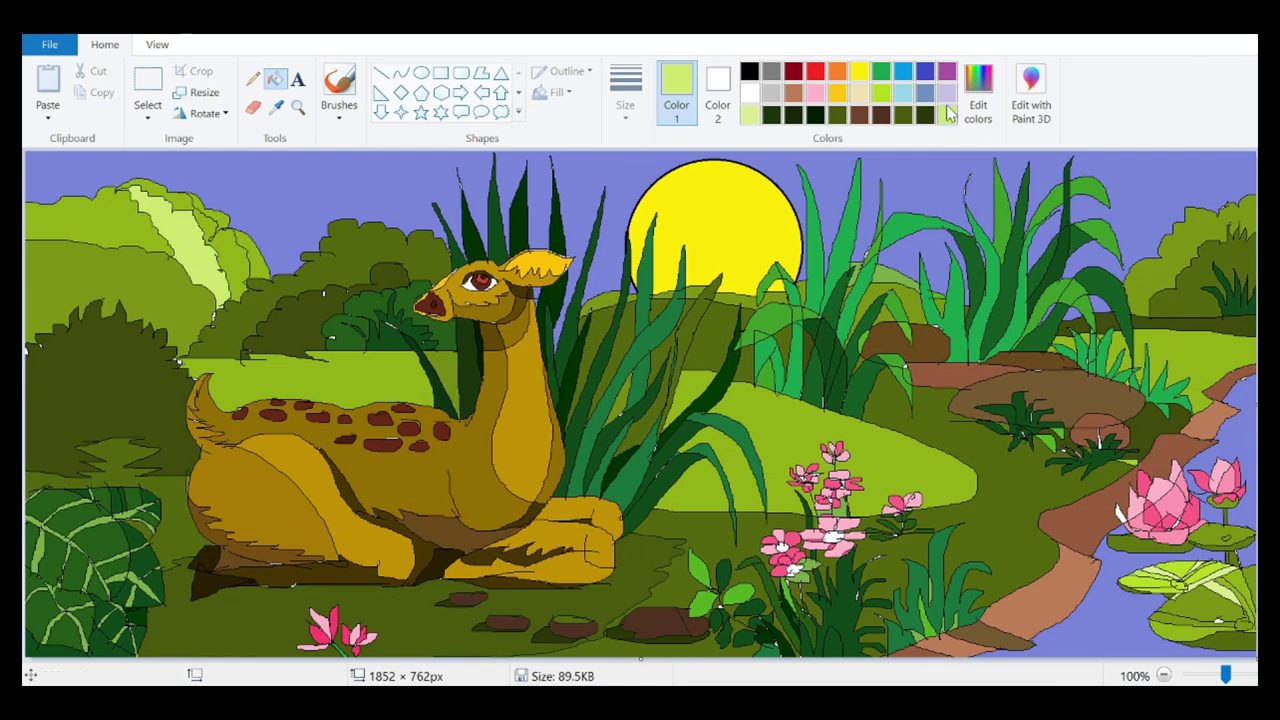
Step: Mix a medium lime green and fill the outlined bands of the distant light-green bush with it
left_click(978, 90)
left_click(868, 338)
left_click(475, 494)
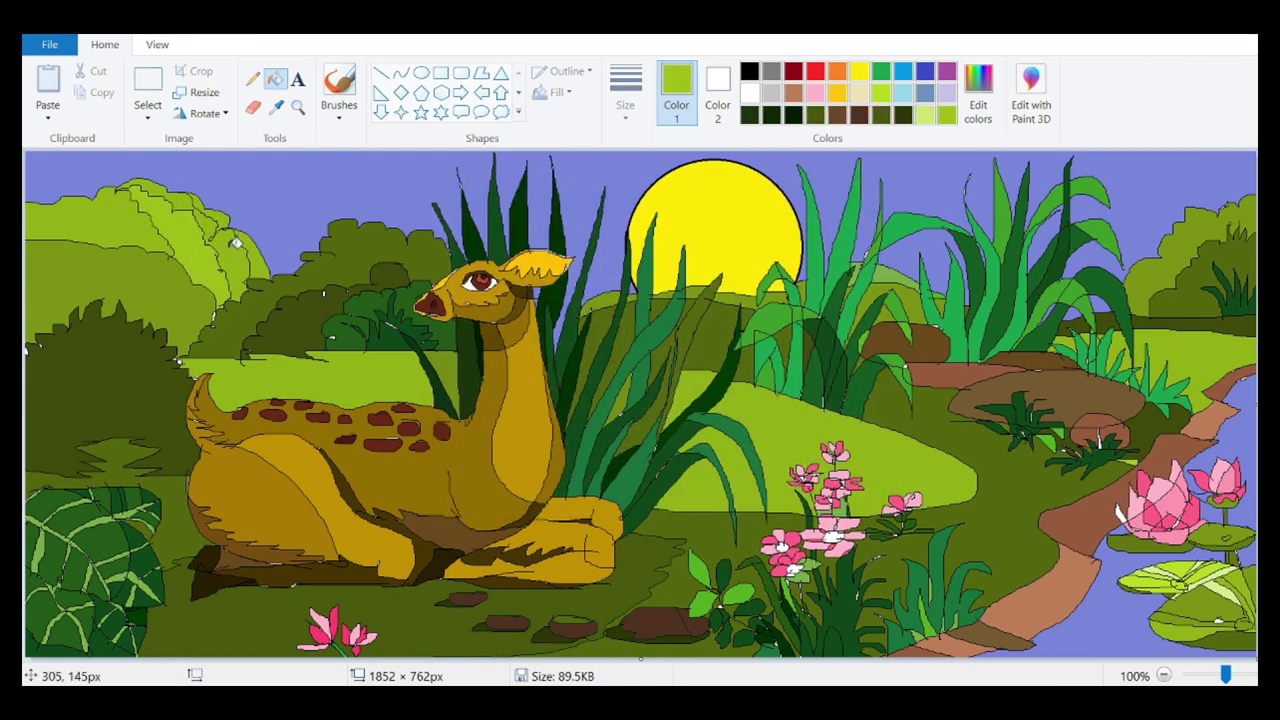
Step: Outline shading bands on the olive bush below the distant one with the Pencil and fill them with a mixed lime green
left_click(749, 71)
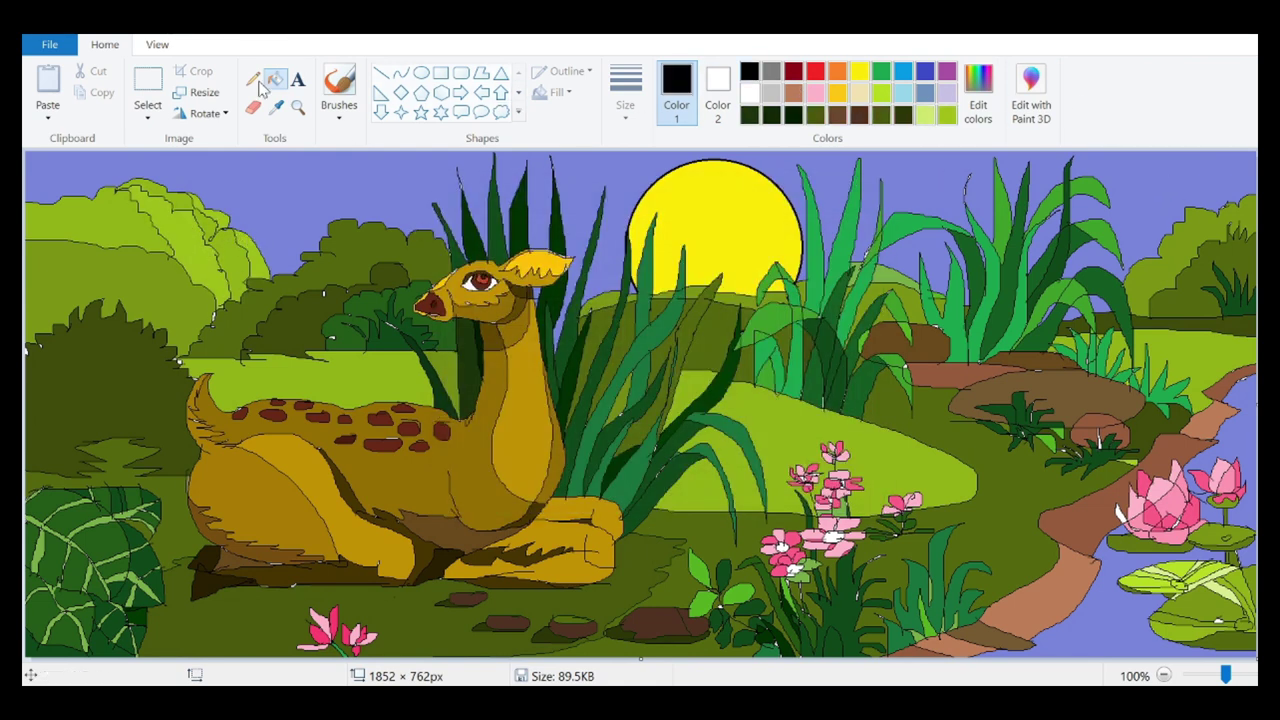
left_click(252, 78)
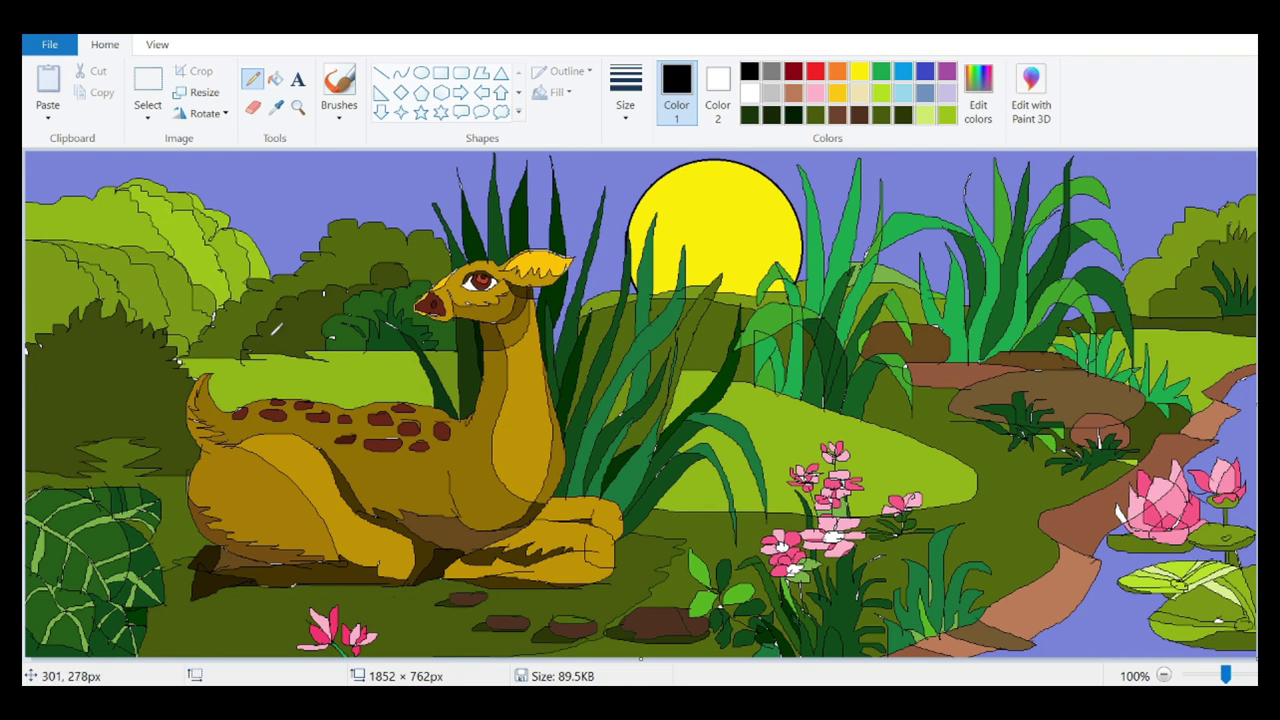
left_click(978, 90)
left_click(868, 345)
left_click(474, 494)
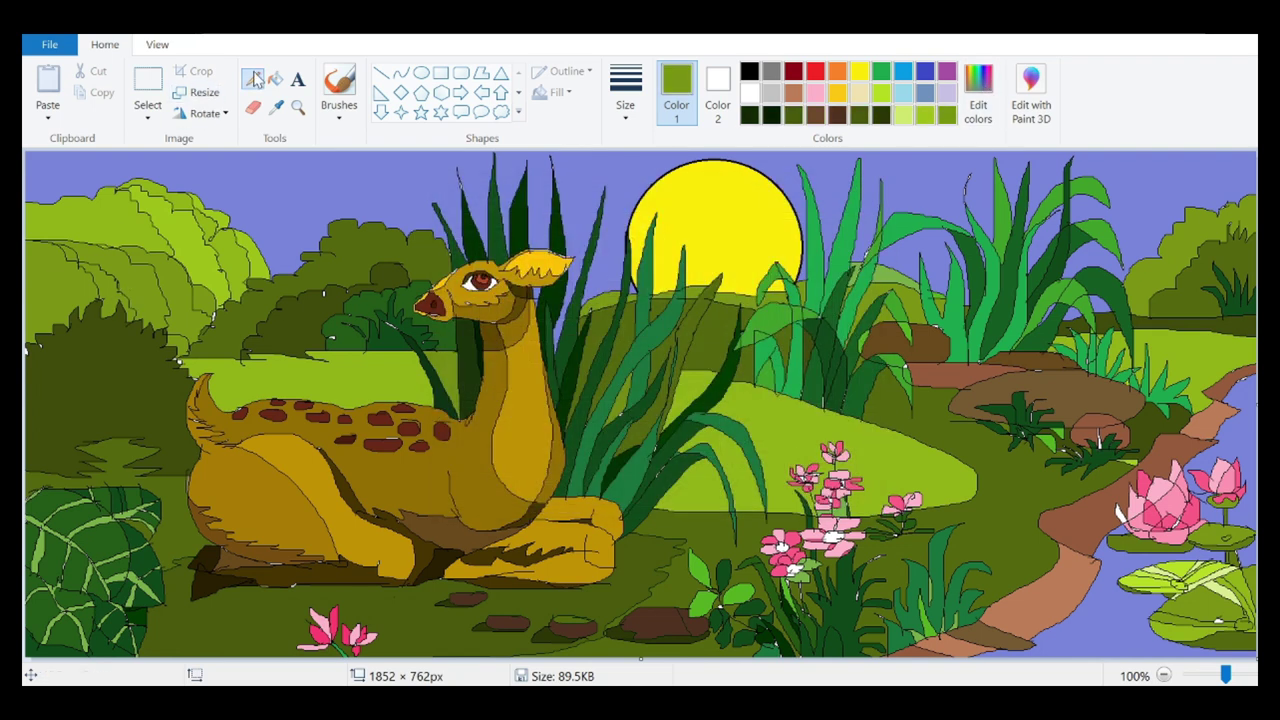
left_click(275, 78)
left_click(978, 90)
left_click(870, 323)
left_click(477, 491)
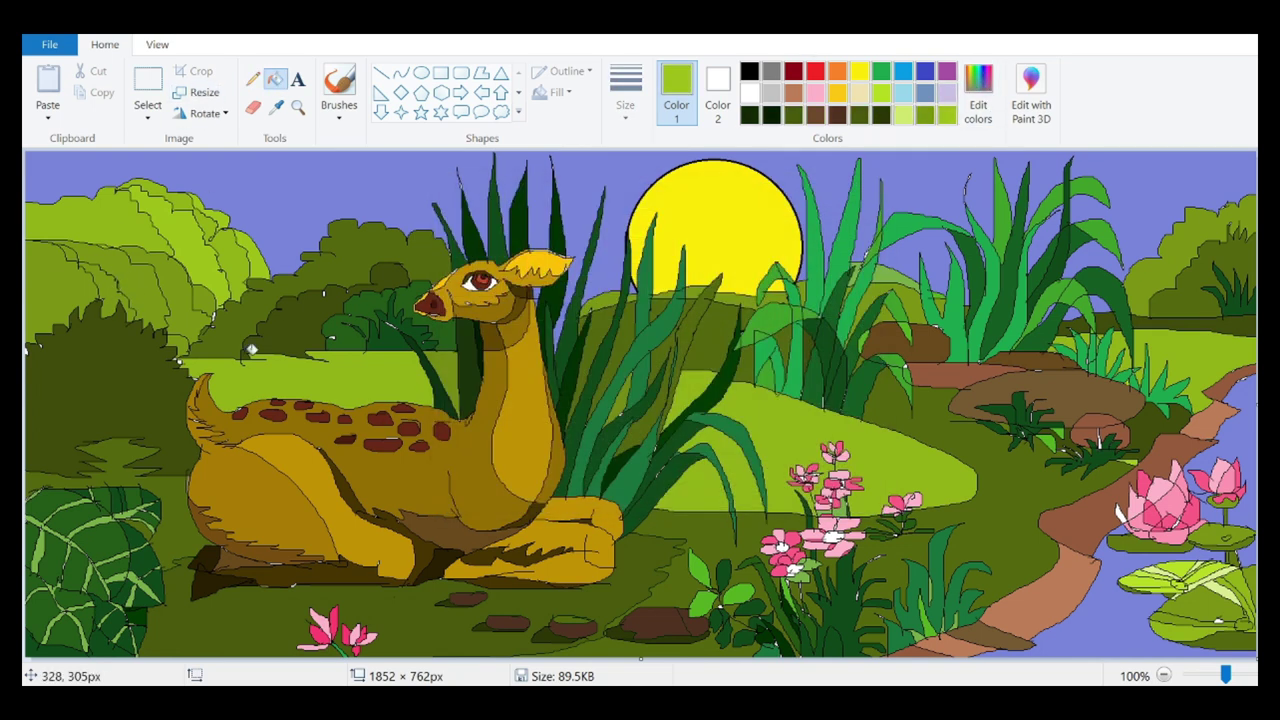
Step: Draw black ripple and current lines across the stream around the water lilies with the Pencil
left_click(749, 71)
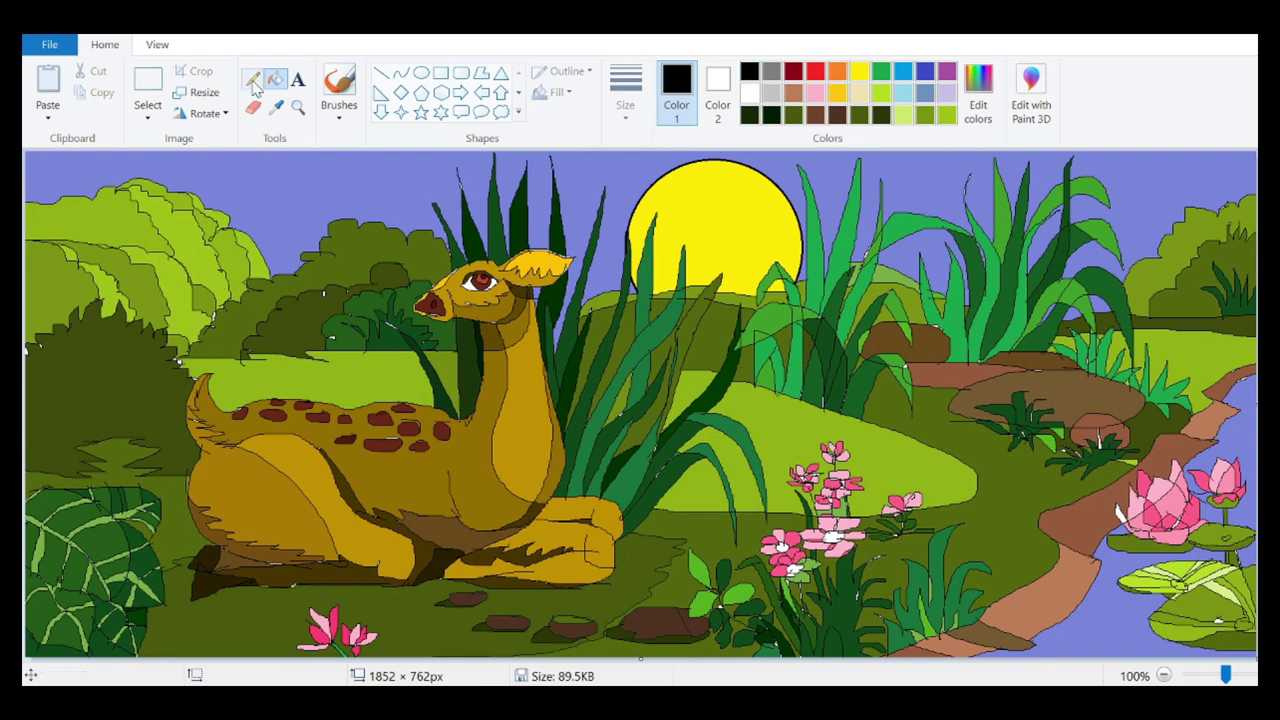
left_click(253, 80)
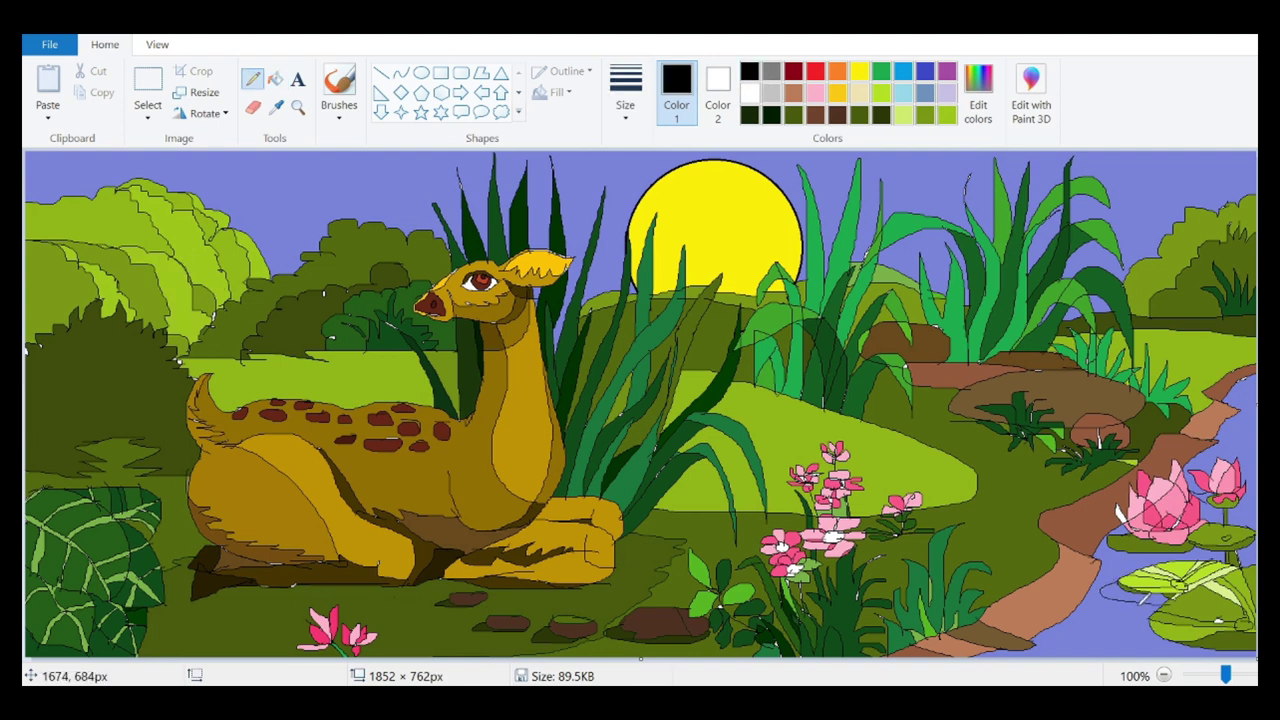
left_click_drag(1107, 639, 1127, 626)
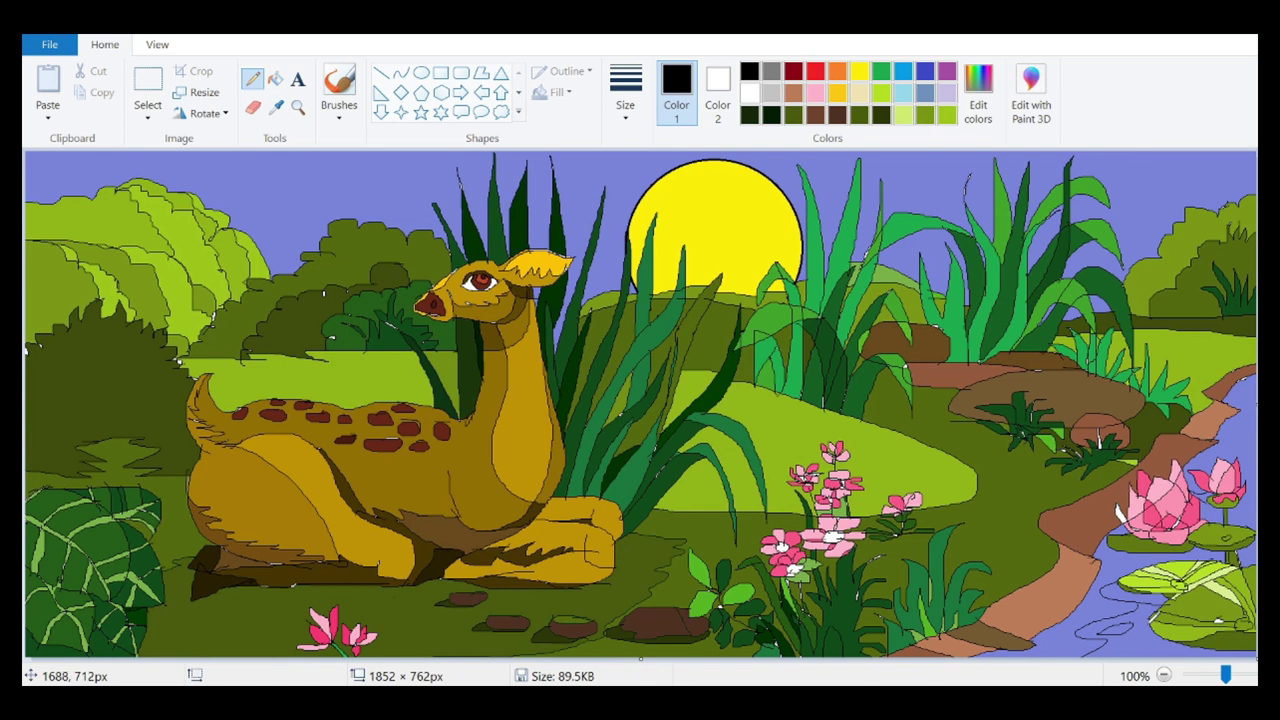
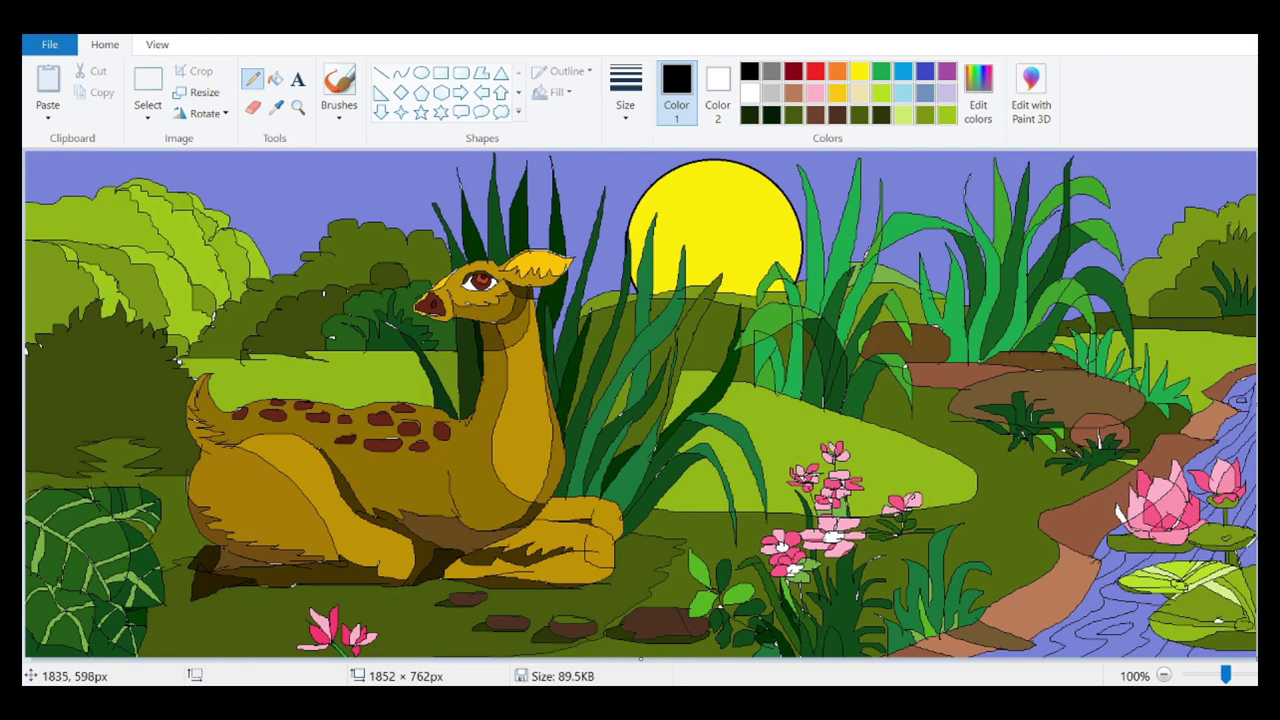
Step: Fill the small oval ripple in the lower stream with grey-blue
left_click(925, 92)
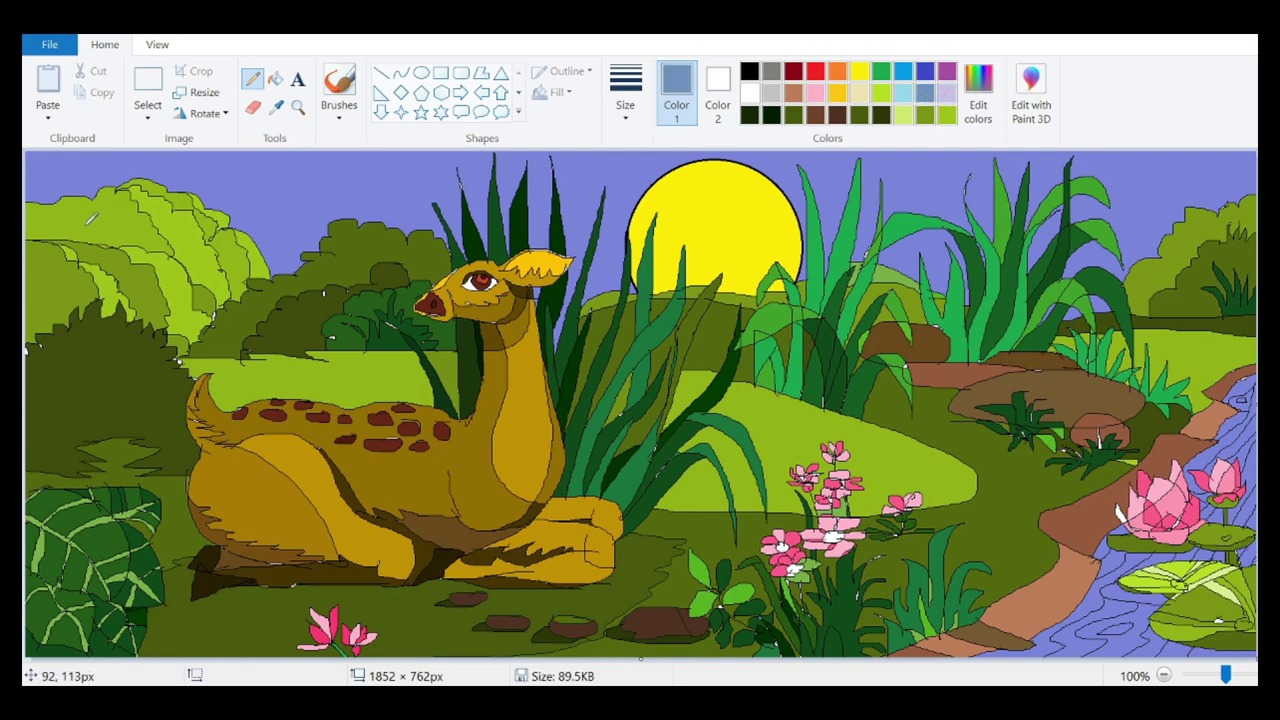
left_click(272, 80)
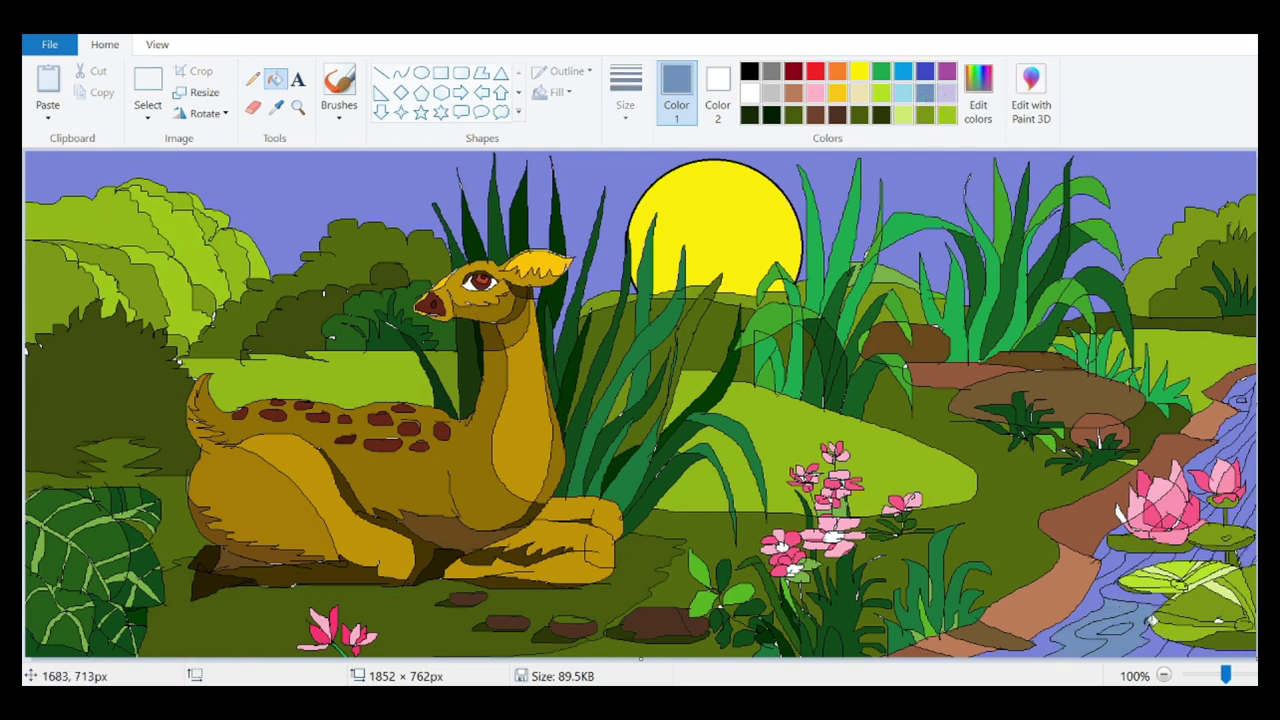
Step: Outline another small ripple in the stream just below the bright lily pad with the black Pencil
scroll(1130, 642, "up", 2)
scroll(1168, 618, "down", 10)
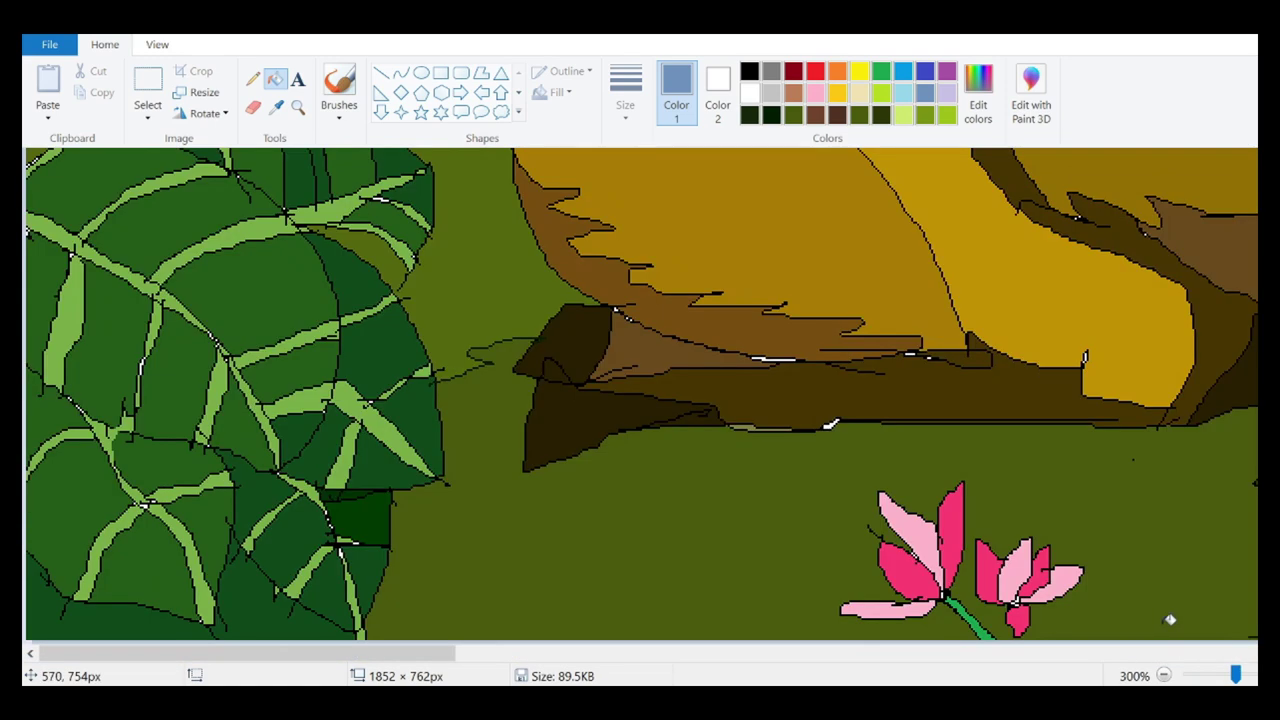
left_click_drag(414, 656, 703, 656)
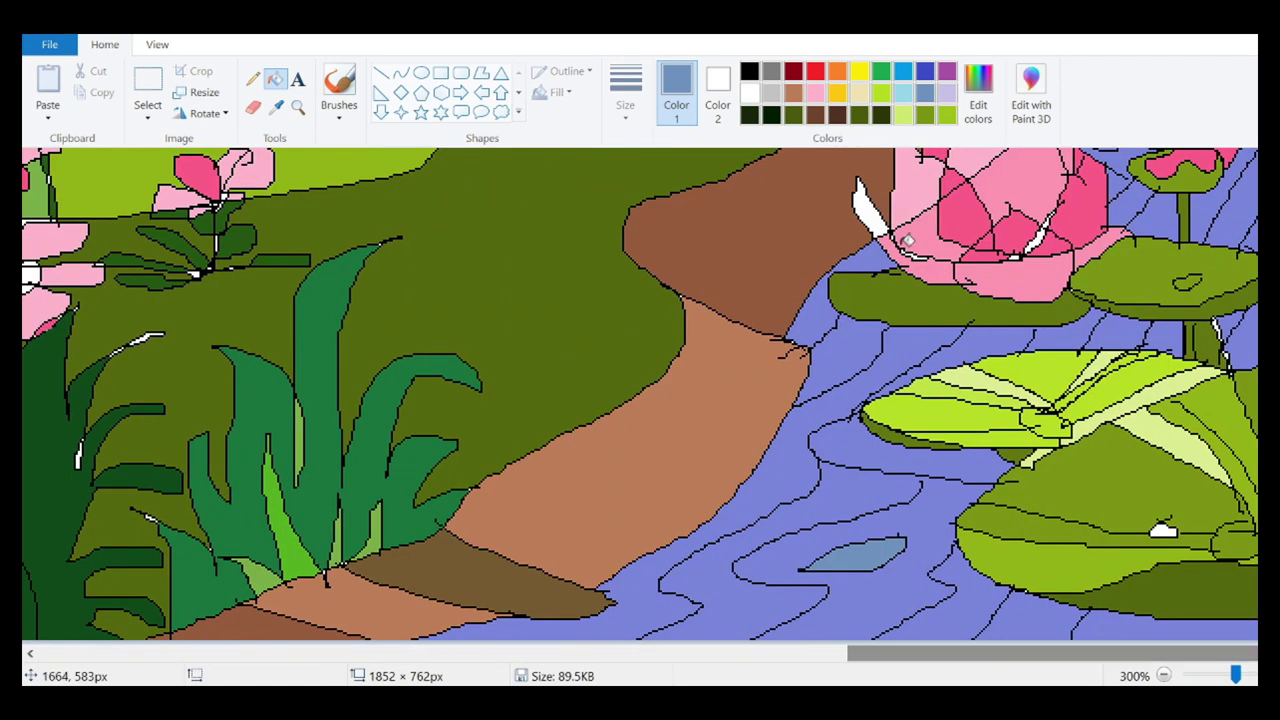
left_click(749, 71)
left_click(252, 80)
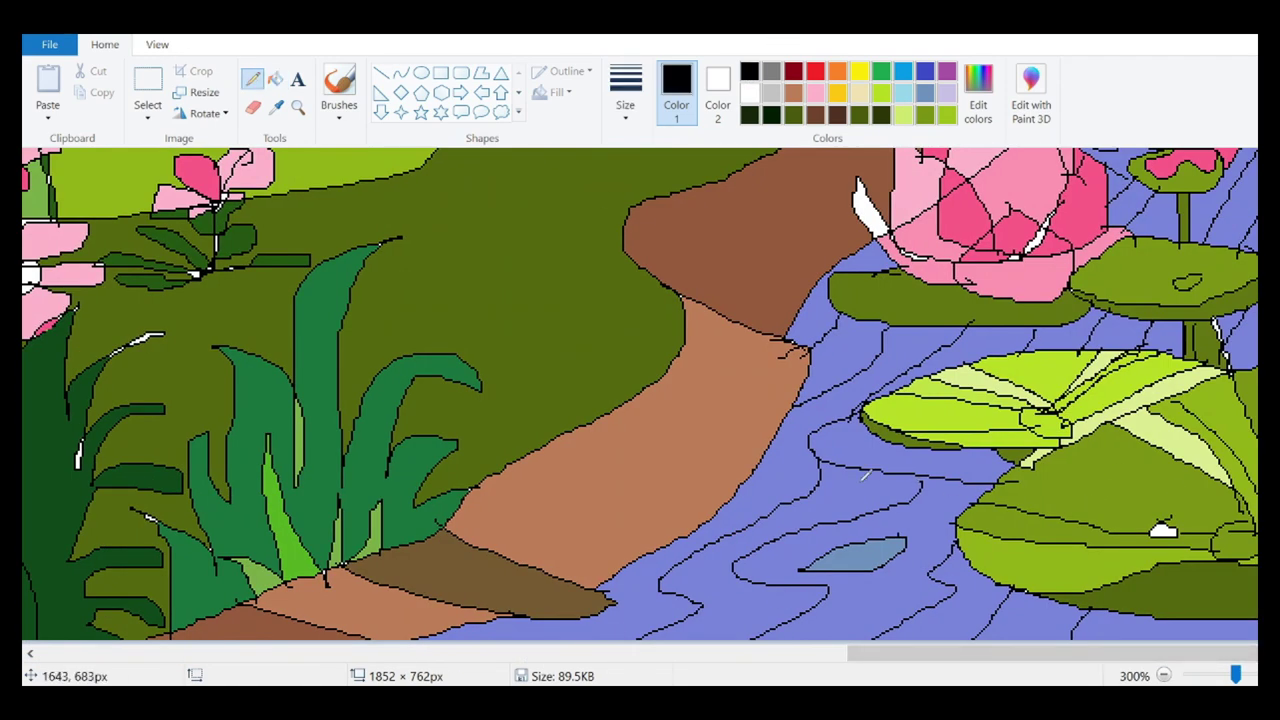
left_click_drag(857, 464, 934, 486)
Step: Fill the two small ripples and the water bands along the bank of the lower stream with indigo
left_click(924, 71)
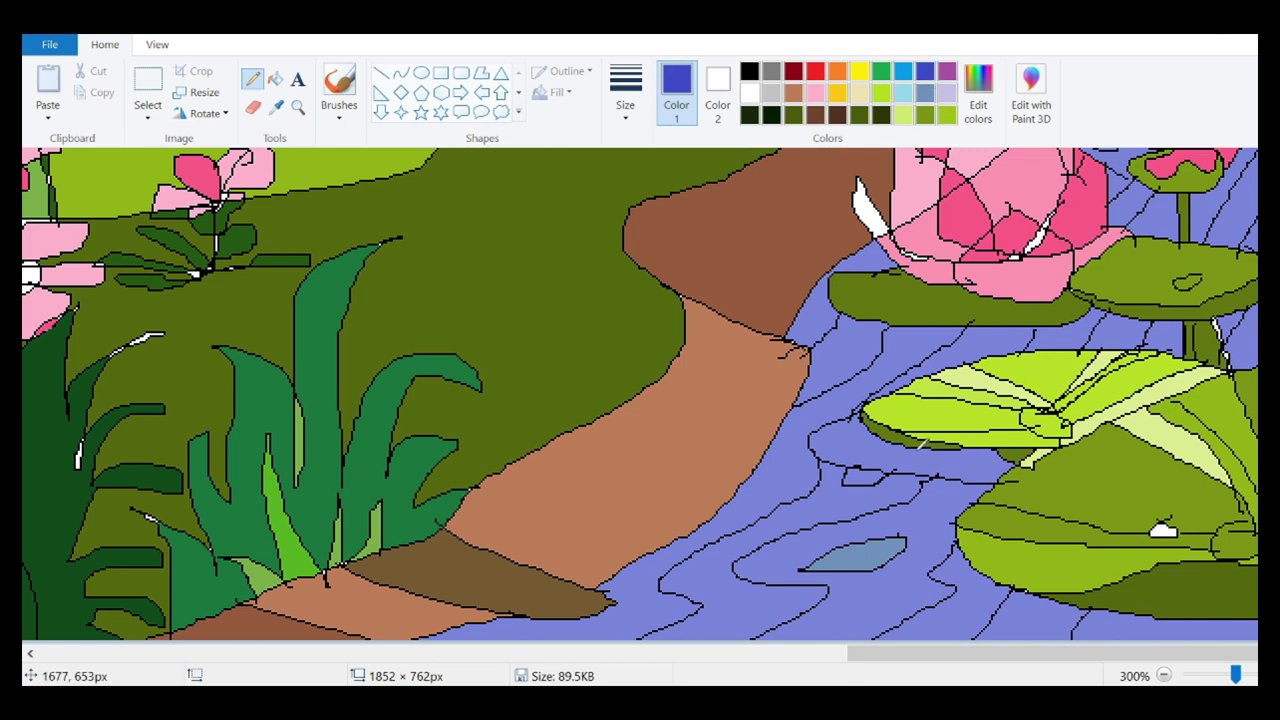
left_click(275, 79)
left_click(852, 556)
left_click(862, 476)
left_click(965, 600)
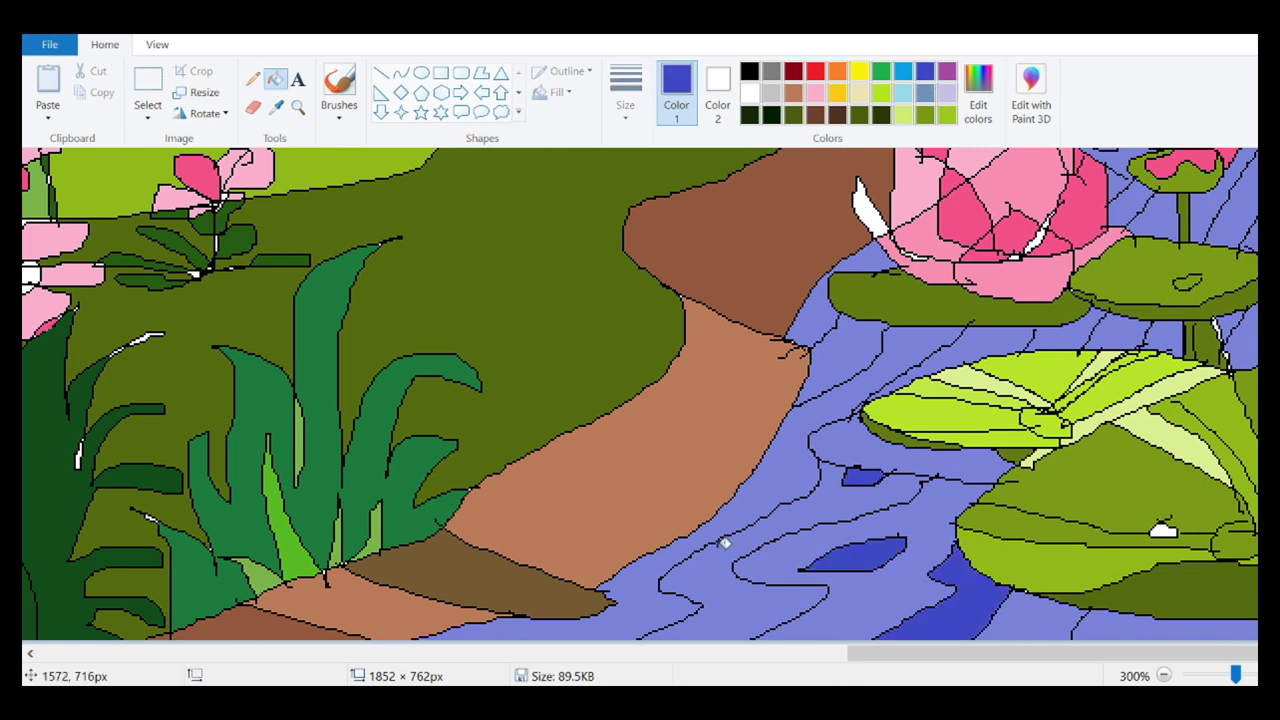
left_click(787, 445)
left_click(860, 316)
Step: Fill the small ripple and alternating water bands in the upper stream around the lily flowers with indigo
scroll(860, 316, "up", 3)
left_click(1195, 276)
scroll(1249, 288, "up", 2)
left_click(1231, 240)
left_click(1229, 193)
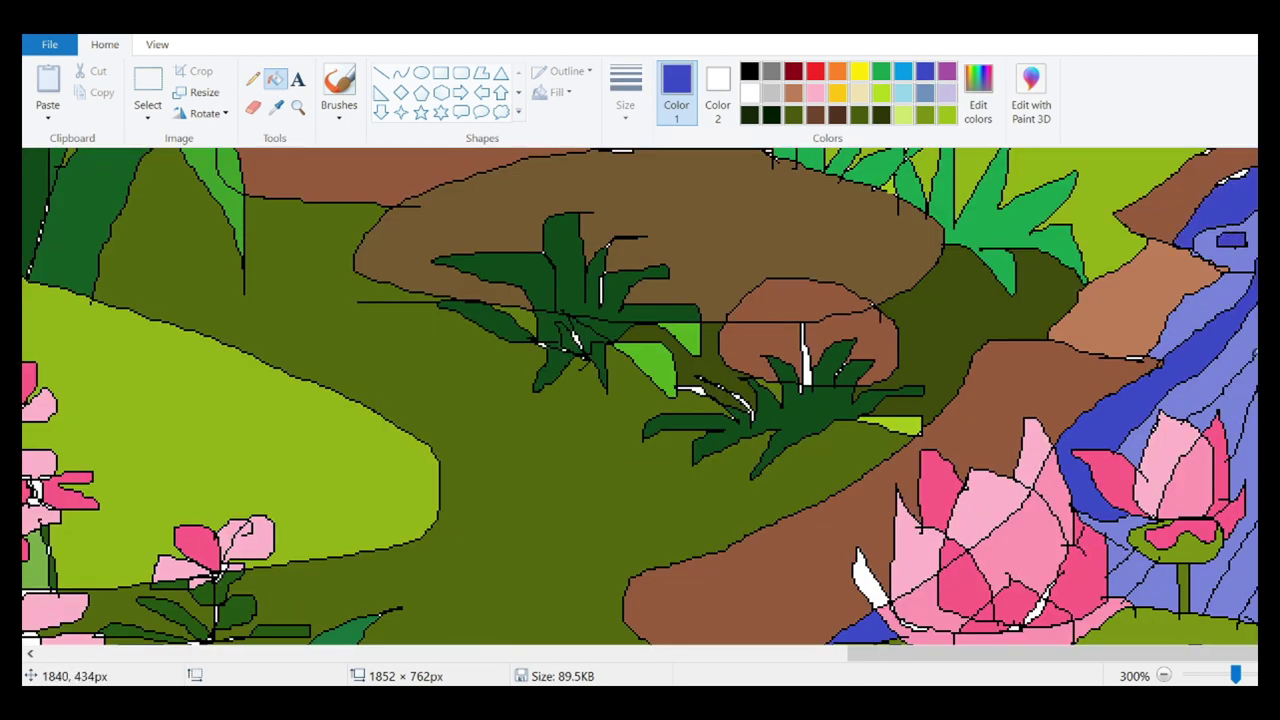
left_click(1243, 398)
left_click(1246, 526)
left_click(1134, 573)
scroll(1170, 520, "down", 4)
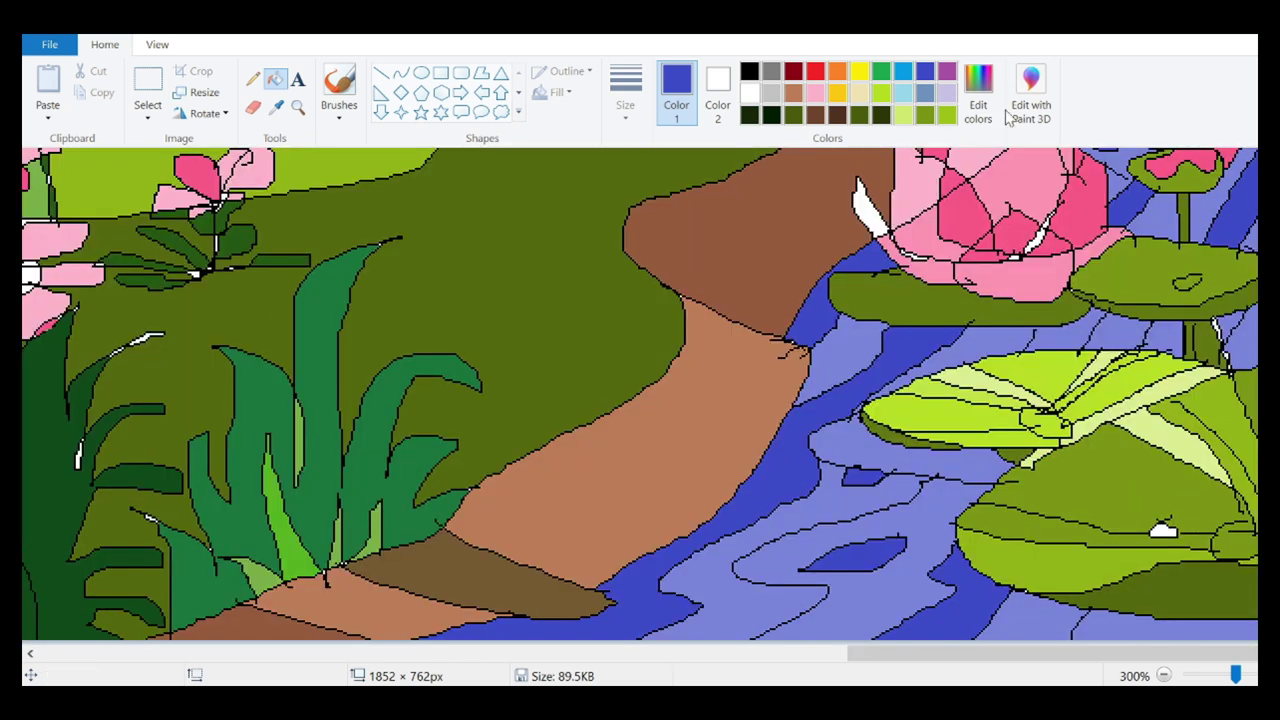
Step: Mix a dark navy blue and fill the water shadow beneath the bright lily pad with it
left_click(978, 90)
left_click(862, 348)
left_click(475, 491)
left_click(960, 455)
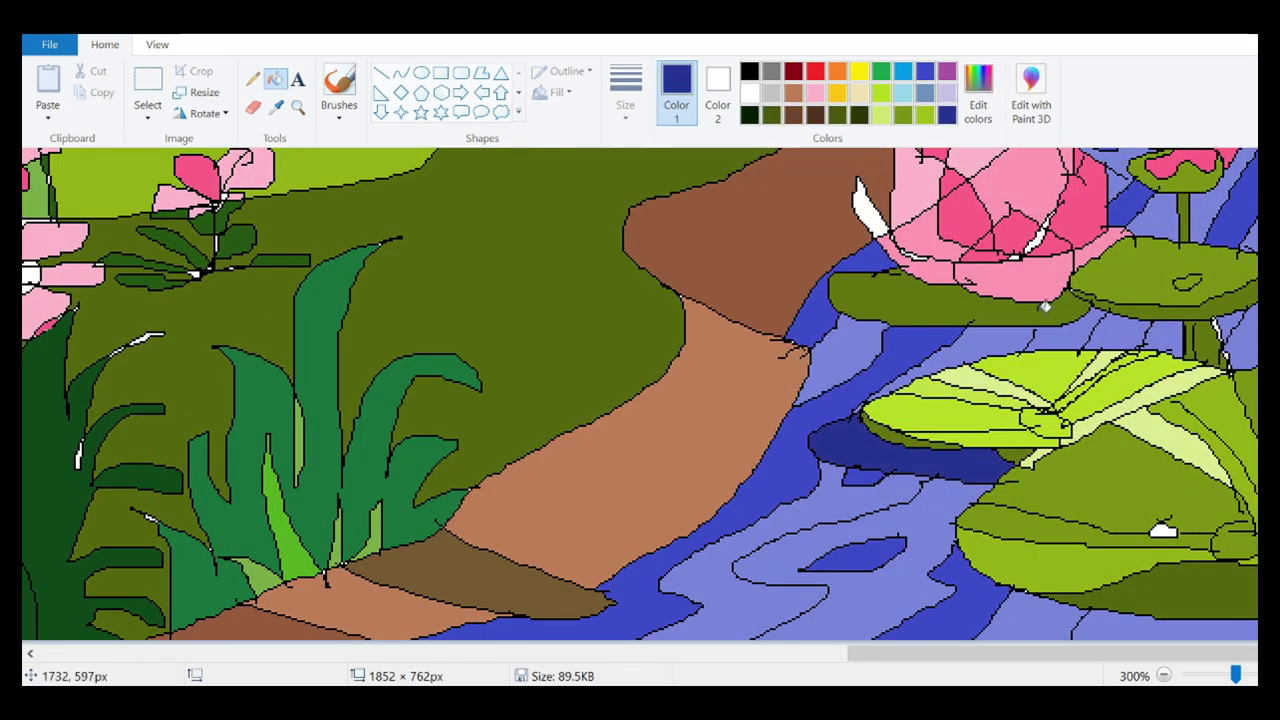
Step: Mix a pale lavender blue, fill the inner ripple bands of the lower stream, and undo the fill below the lily flower's pad
left_click(978, 90)
left_click_drag(872, 329, 872, 274)
left_click(475, 494)
left_click(978, 90)
left_click(862, 252)
left_click(475, 494)
left_click(1074, 322)
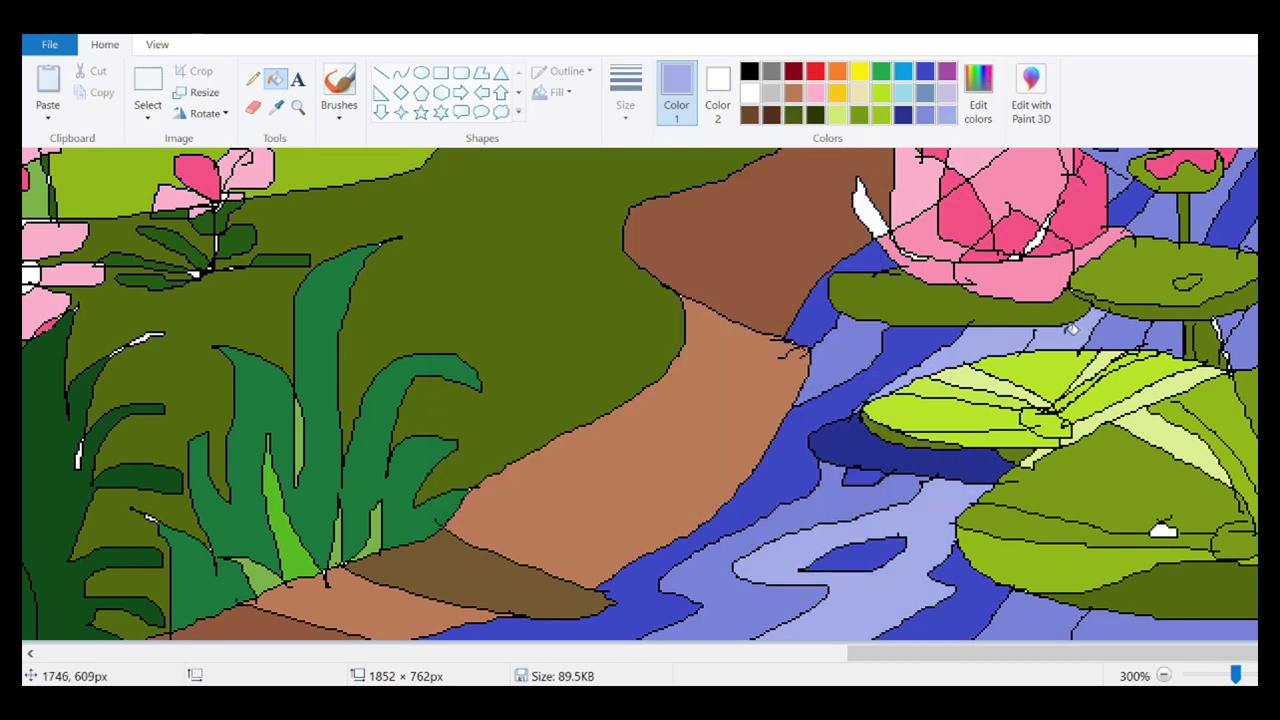
key("ctrl+z")
Step: Touch up the ripple lines near the lily pads with the black Pencil and fill selected bands there with pale lavender
left_click(252, 78)
left_click(749, 71)
left_click(948, 114)
left_click(276, 80)
left_click(1056, 342)
left_click(1160, 216)
left_click(1171, 336)
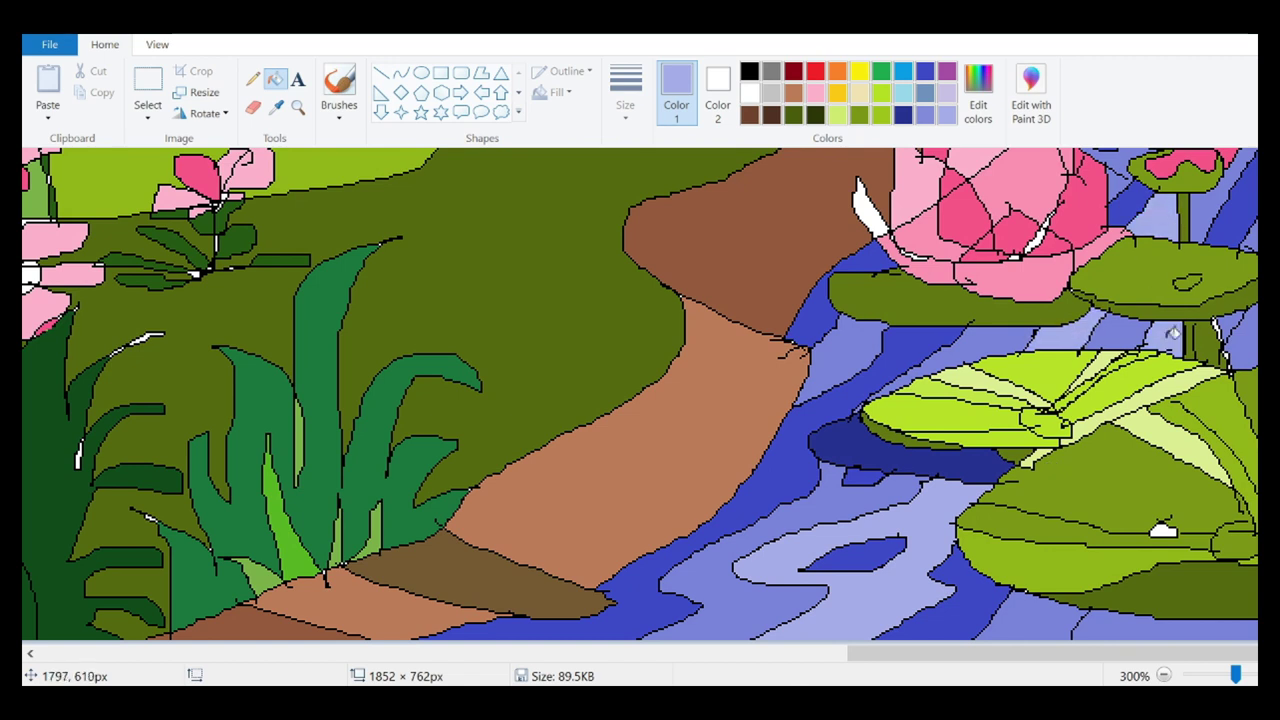
Step: Fill the remaining light bands below the large lily pad and beside the bank with pale lavender, and save the picture
left_click(1145, 620)
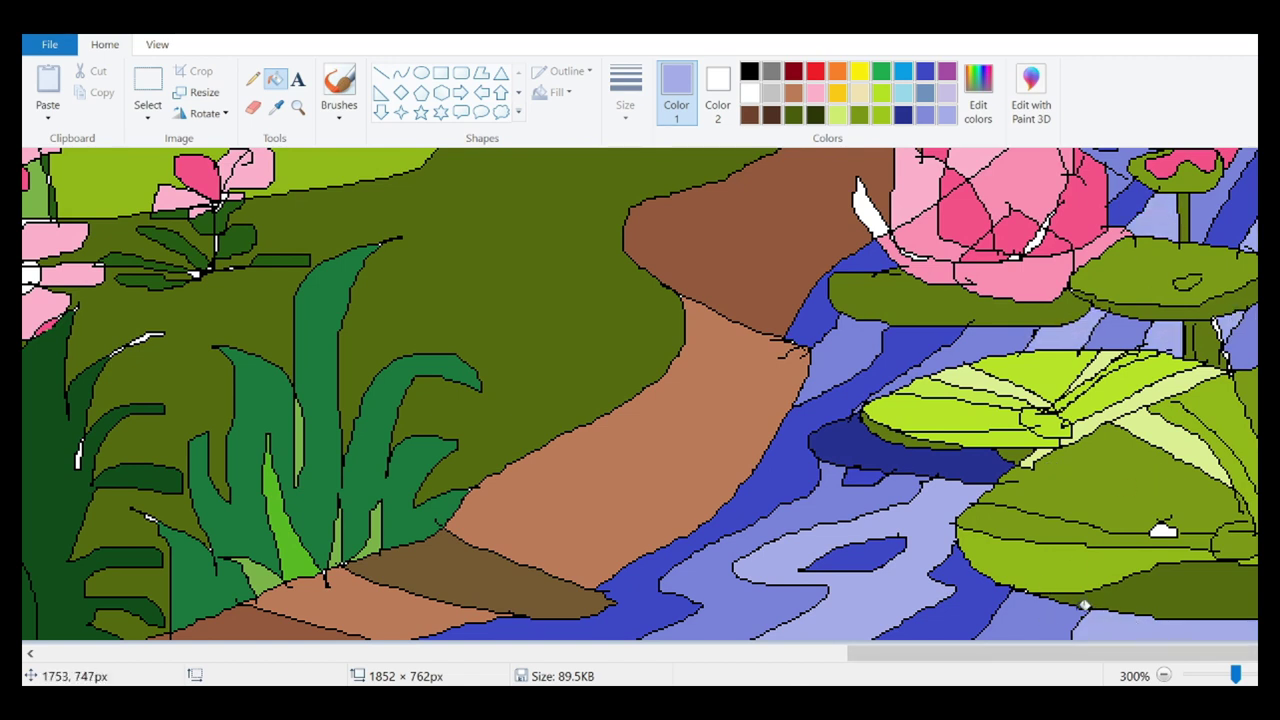
left_click(847, 357)
scroll(847, 357, "down", 2)
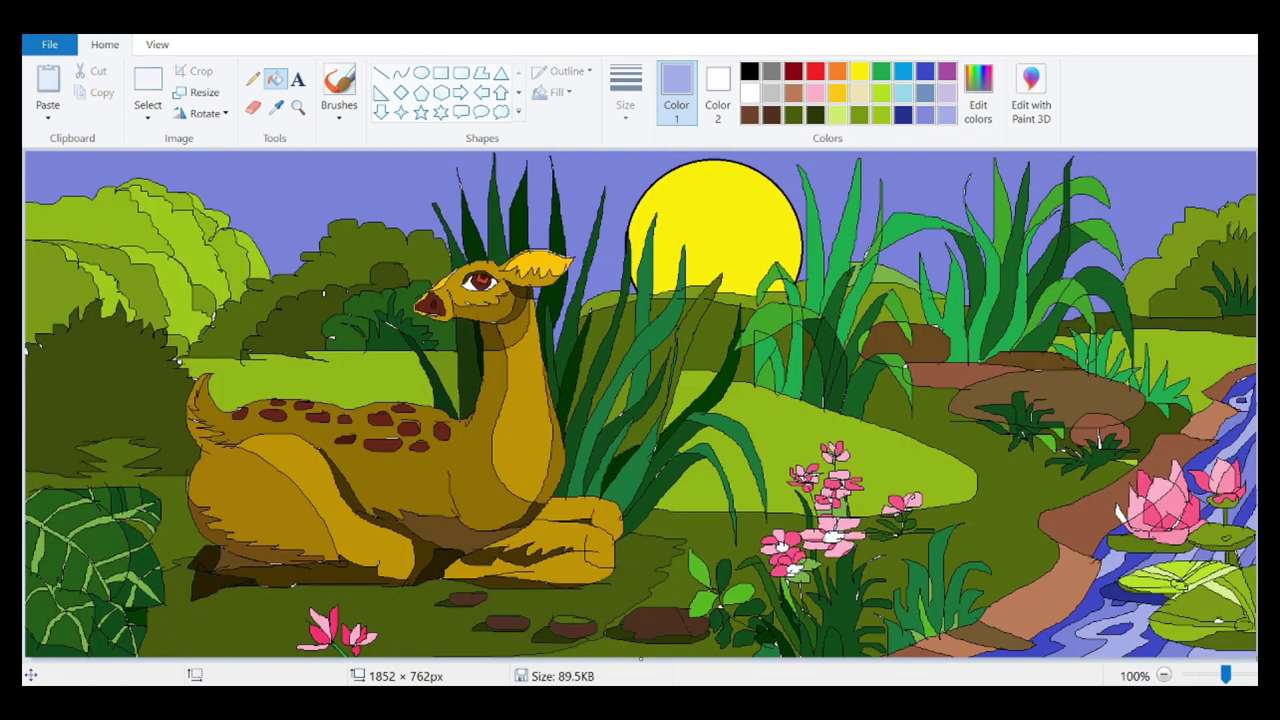
key("ctrl+s")
Step: Sketch two wispy cloud outlines across the sun's right side with the black Pencil
left_click(252, 78)
left_click(749, 71)
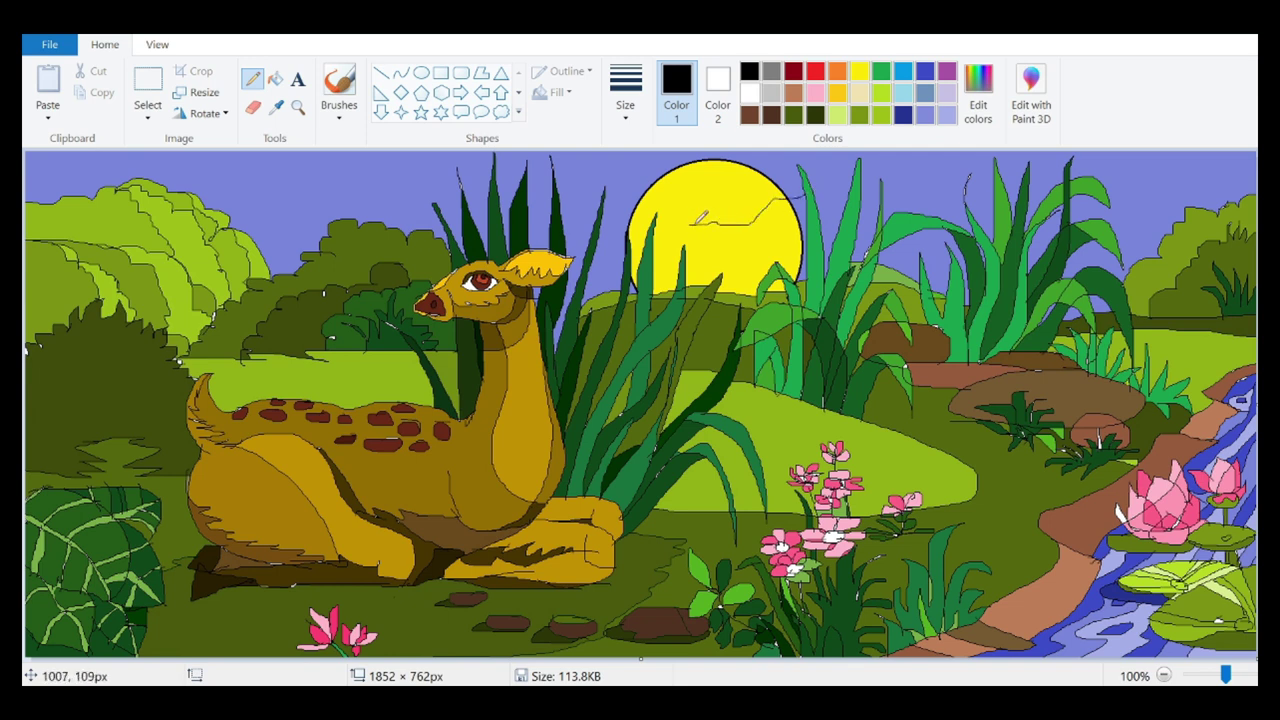
left_click_drag(765, 235, 807, 237)
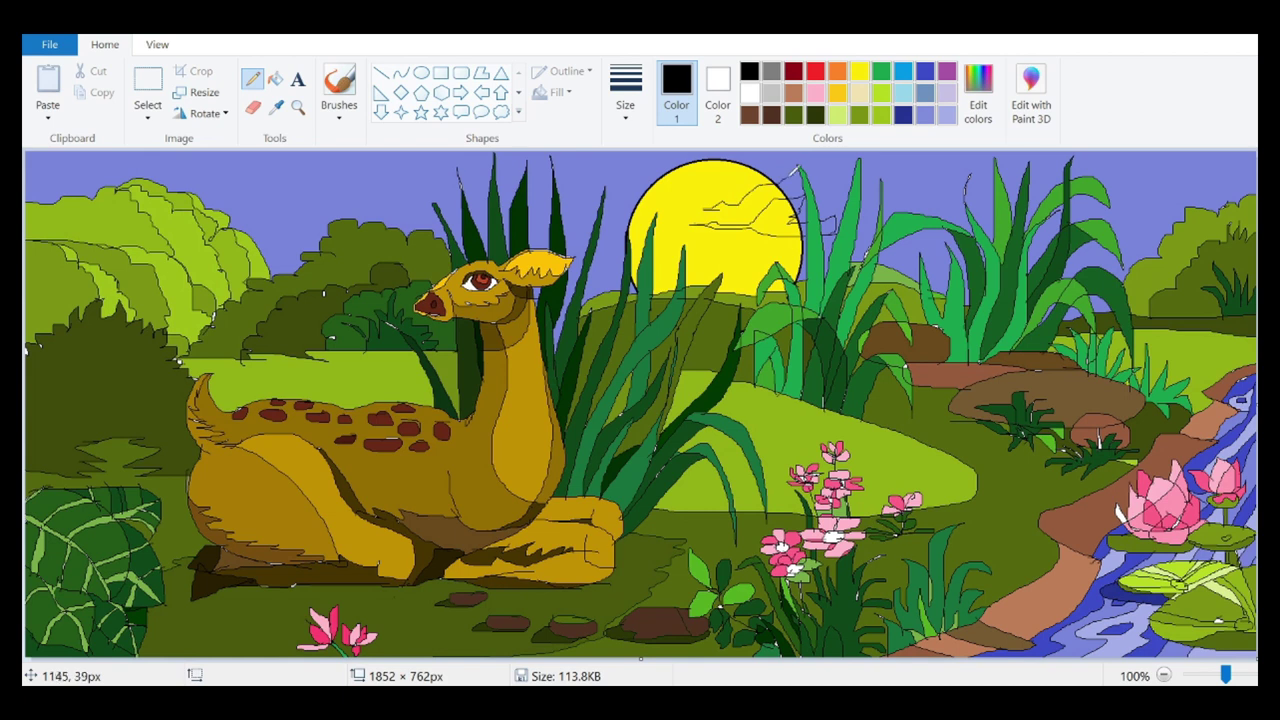
scroll(770, 205, "up", 1, "ctrl")
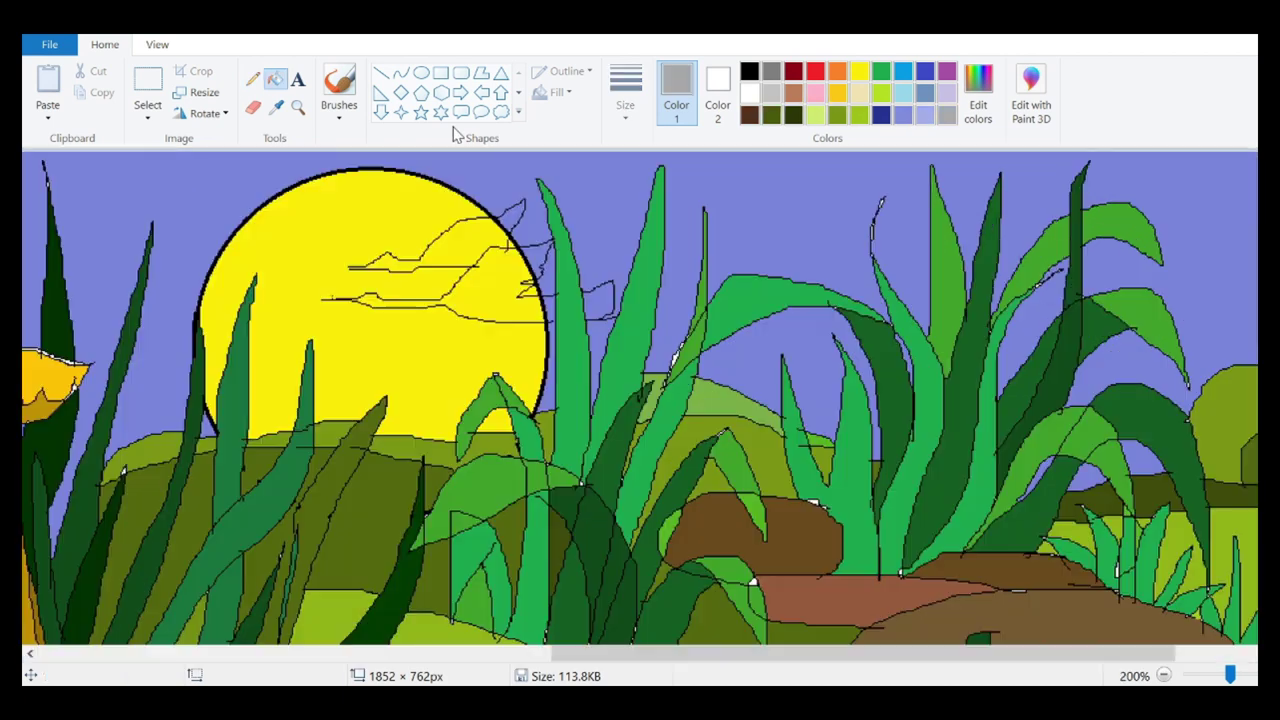
scroll(740, 320, "up", 1, "ctrl")
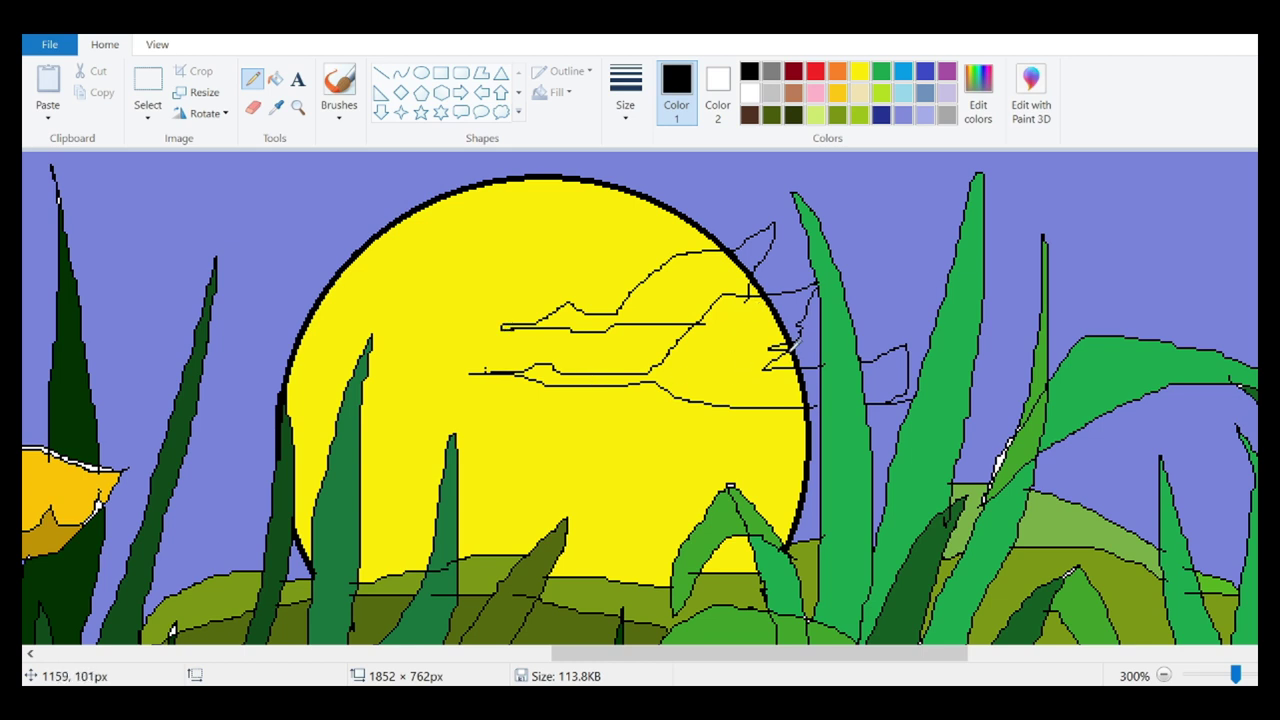
Step: Mix a light lavender and fill the upper cloud in front of the sun with it
left_click(926, 113)
left_click(979, 97)
left_click(868, 259)
left_click(496, 488)
left_click(276, 79)
left_click(714, 276)
left_click(750, 255)
Step: Mix a medium blue-violet and fill the sections of the lower cloud with it
left_click(979, 97)
left_click(868, 291)
left_click(478, 494)
left_click(739, 358)
left_click(785, 330)
left_click(812, 385)
left_click(871, 376)
scroll(957, 383, "down", 2, "ctrl")
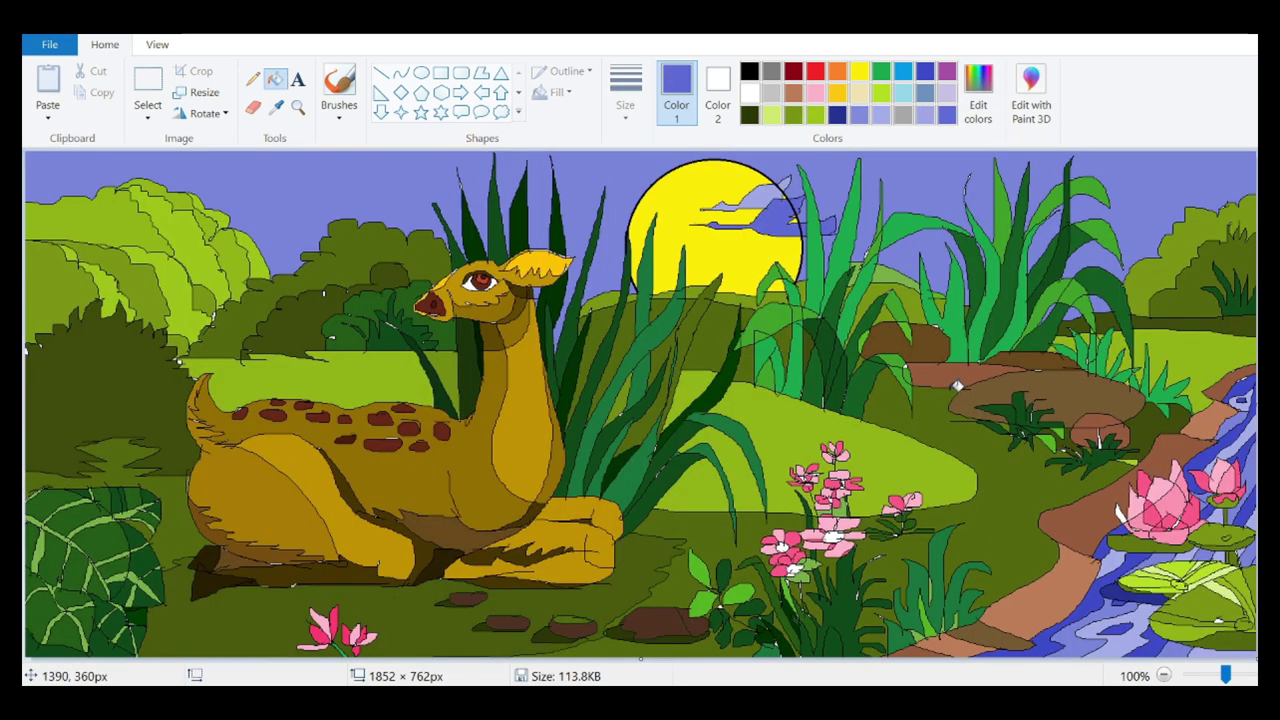
Step: Mix a very pale lavender and refill the lower cloud and its right tip with it
left_click(978, 95)
left_click(866, 234)
left_click(474, 491)
left_click(783, 241)
left_click(822, 227)
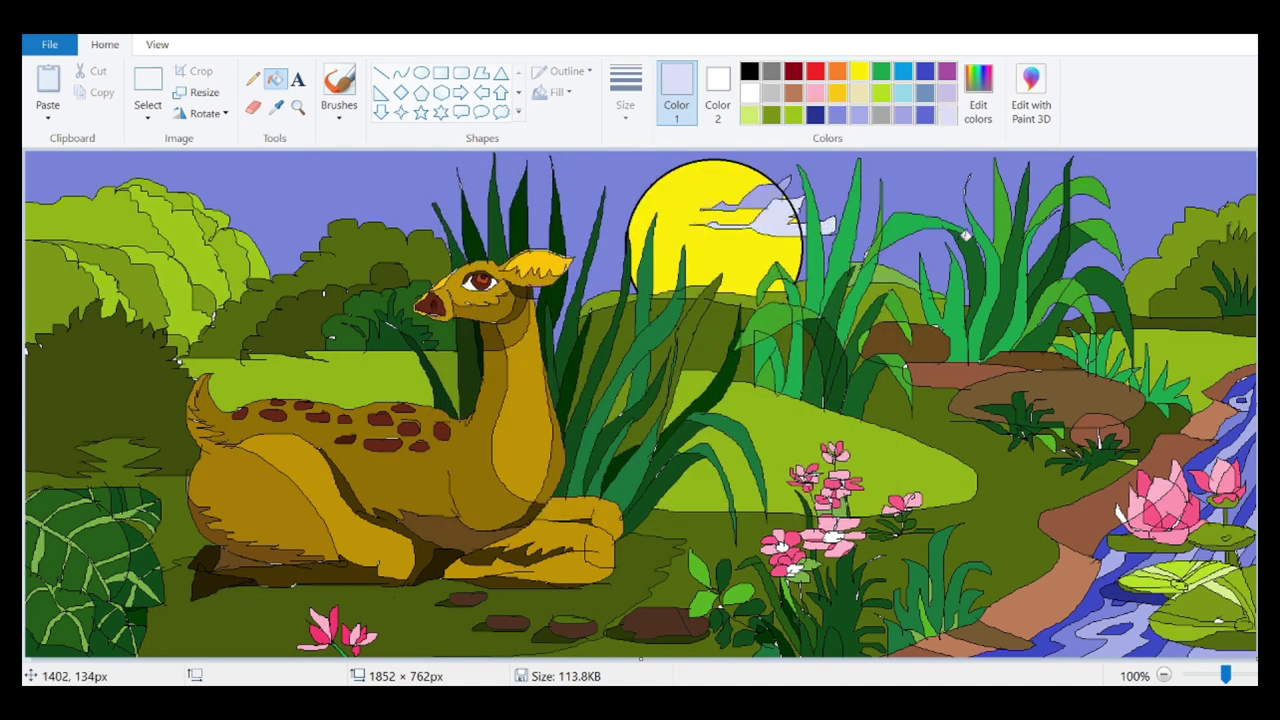
Step: Close the hill line behind the reeds beside the fawn's neck with the black Pencil and fill the gap with olive green
left_click(749, 71)
left_click(252, 79)
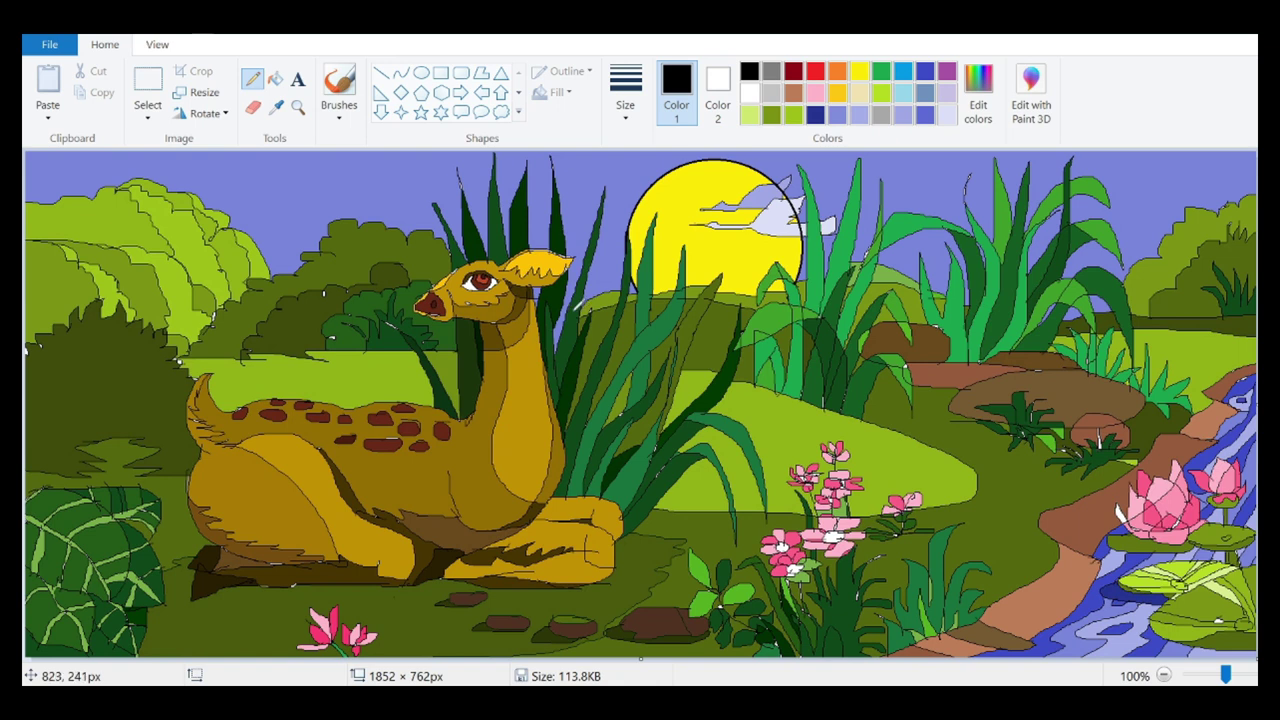
left_click(779, 115)
left_click(275, 79)
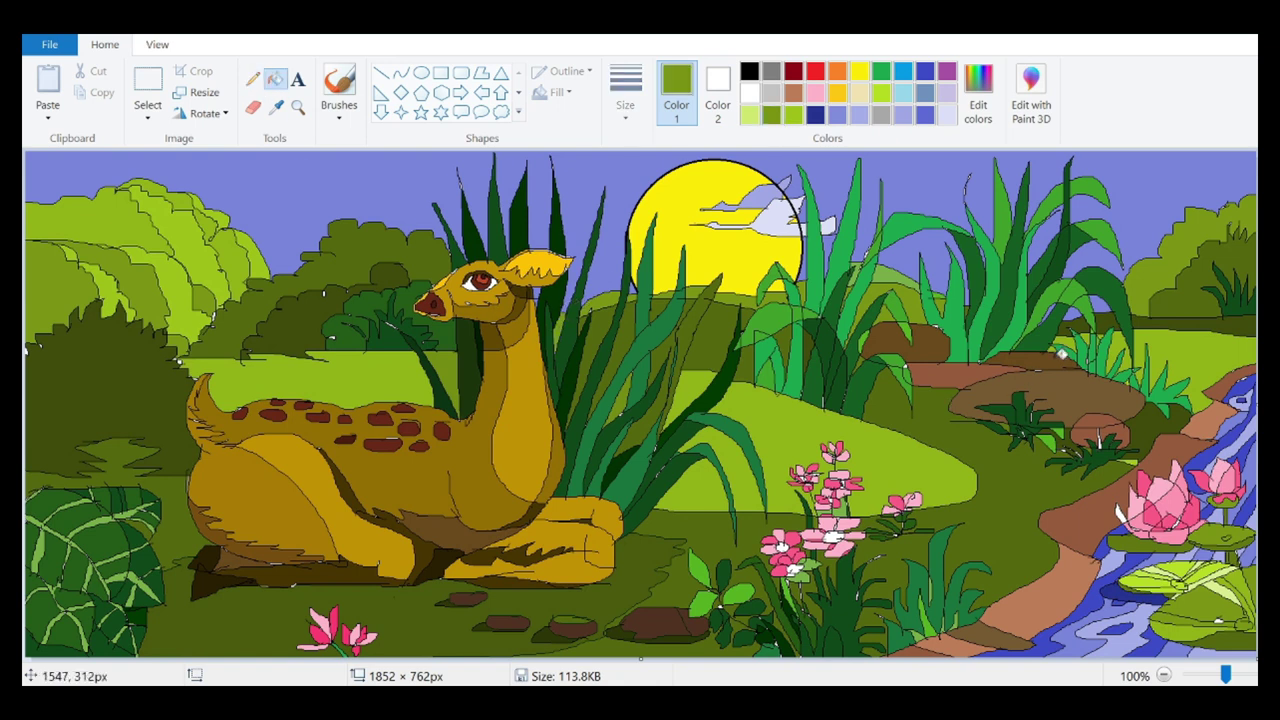
Step: Outline shadow patches on the ground below the fawn, mix a dark olive and fill the patches with it
left_click(749, 71)
left_click(252, 79)
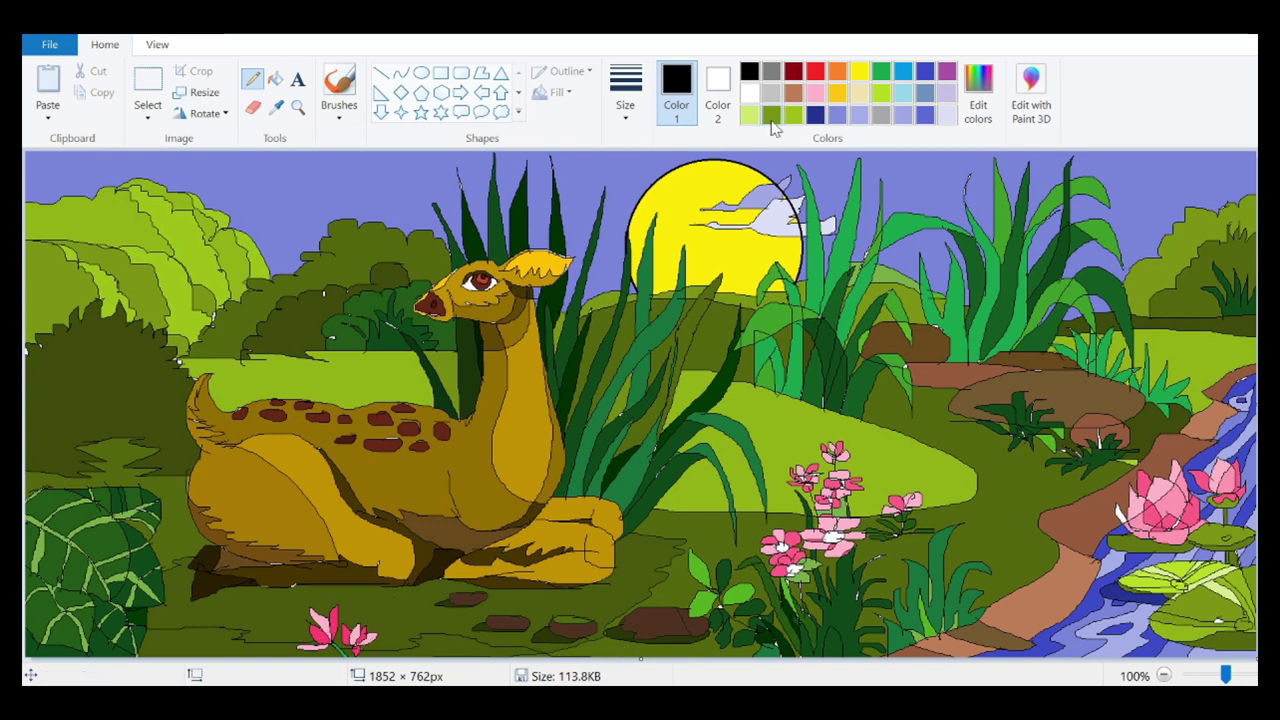
left_click(771, 115)
left_click(978, 95)
left_click(870, 395)
left_click(463, 491)
left_click(275, 79)
left_click(205, 632)
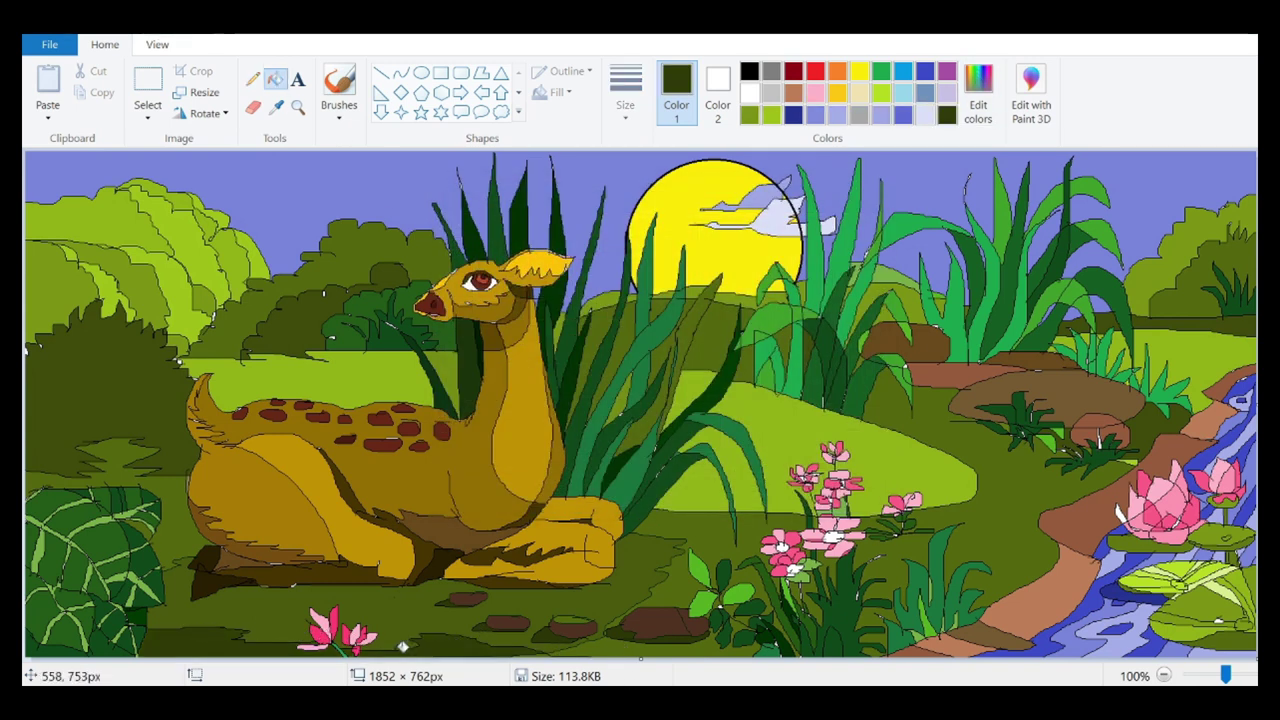
Step: Draw a shadow edge beneath the light green mound and fill the band with the dark olive
left_click(749, 71)
left_click(252, 79)
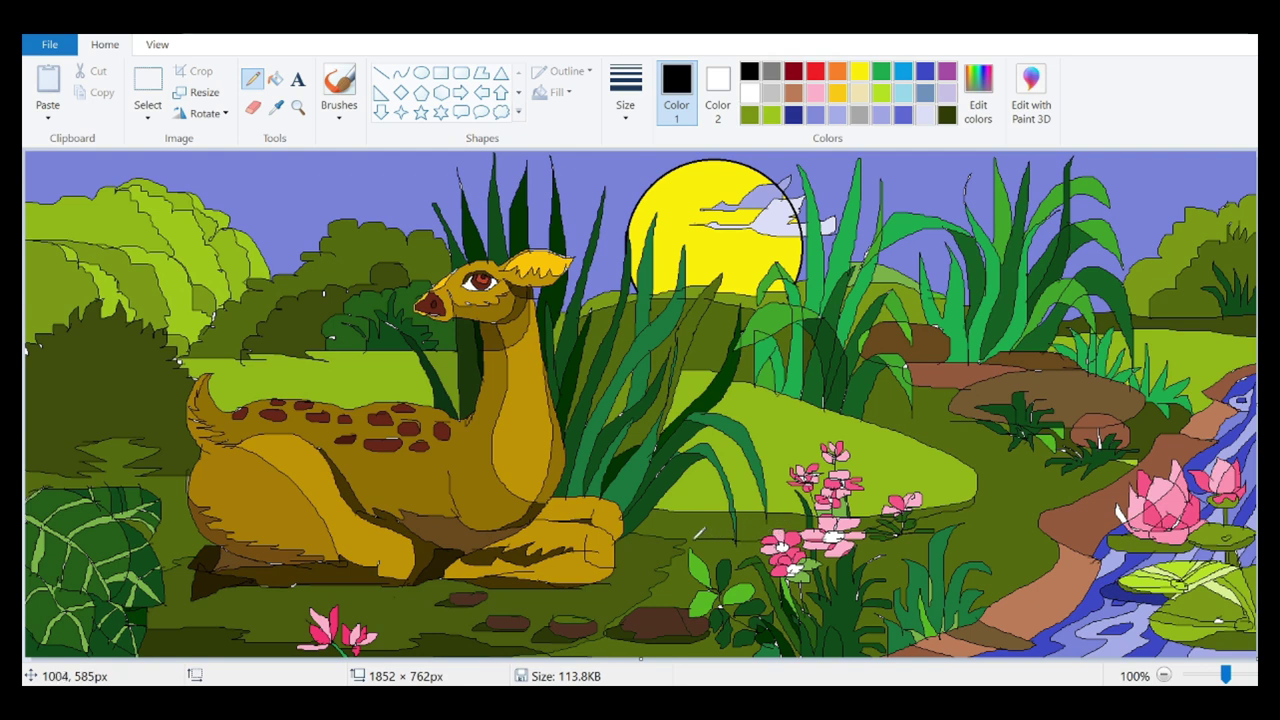
left_click(275, 79)
left_click(946, 115)
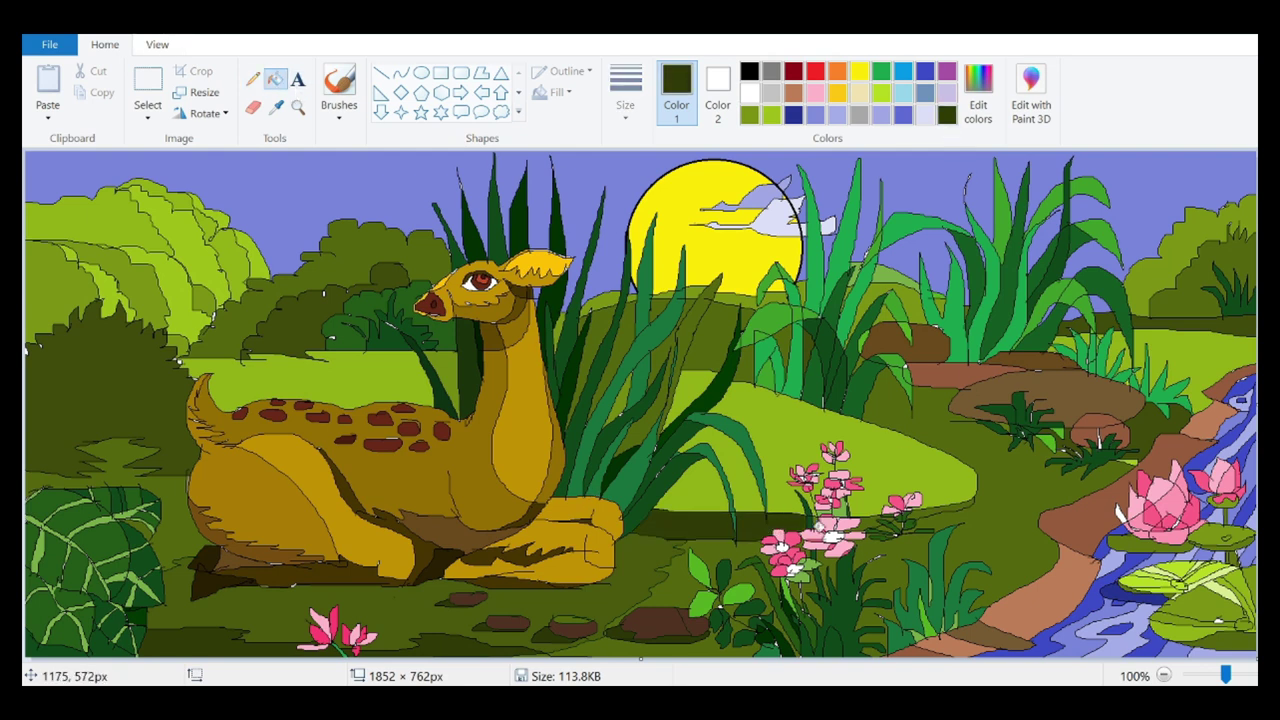
Step: Draw a jagged grass edge across the light green mound, mix a darker olive green and fill the mound's lower part
left_click(749, 71)
left_click(252, 79)
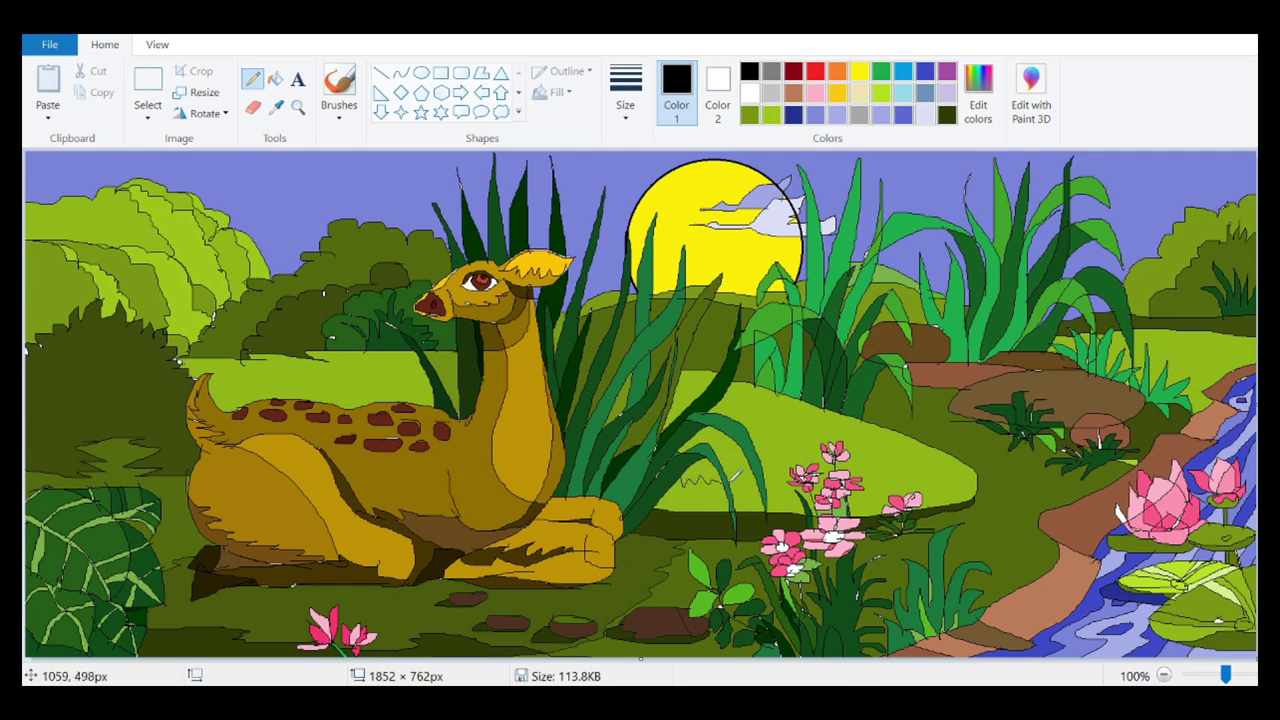
left_click_drag(846, 460, 906, 448)
left_click(276, 79)
left_click(276, 107)
left_click(930, 420)
left_click(977, 94)
left_click_drag(873, 360, 873, 341)
left_click(476, 494)
left_click(955, 489)
left_click(786, 493)
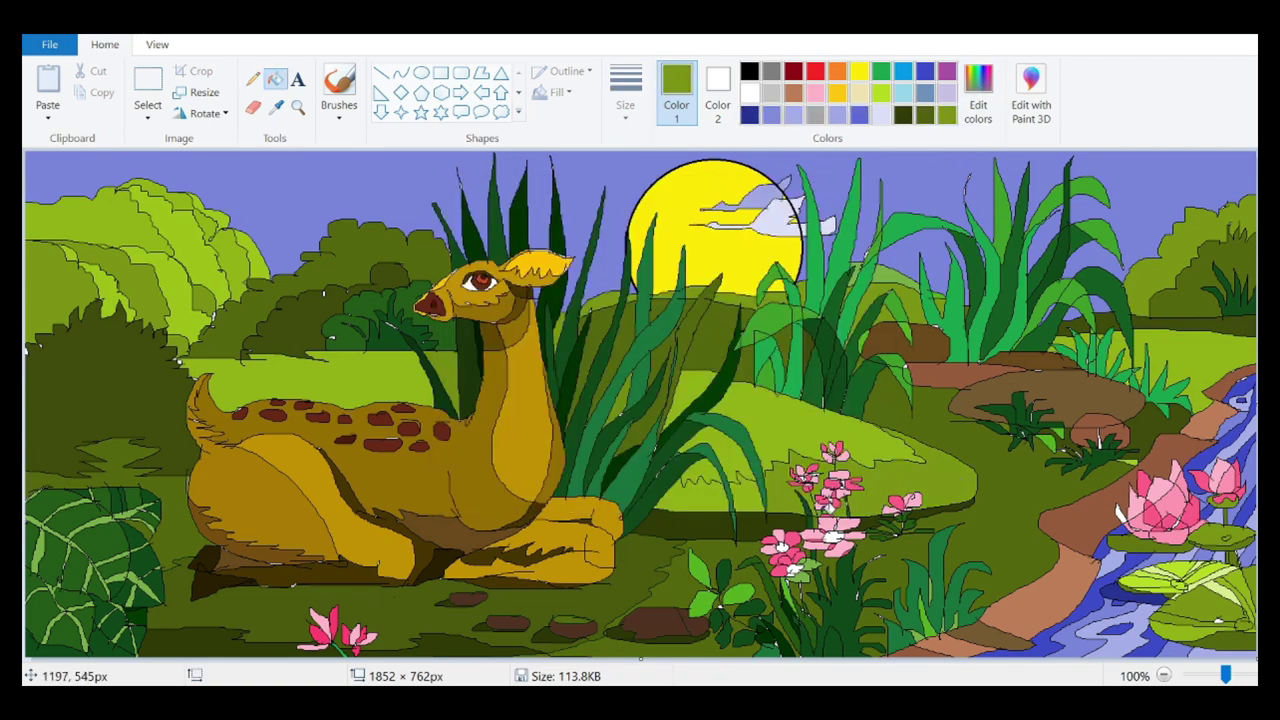
Step: Complete the jagged edge between the reed leaves on the mound and fill the area beneath it with olive green
scroll(794, 546, "down", 1)
scroll(909, 484, "up", 2)
left_click_drag(553, 653, 970, 653)
left_click(749, 72)
left_click(252, 79)
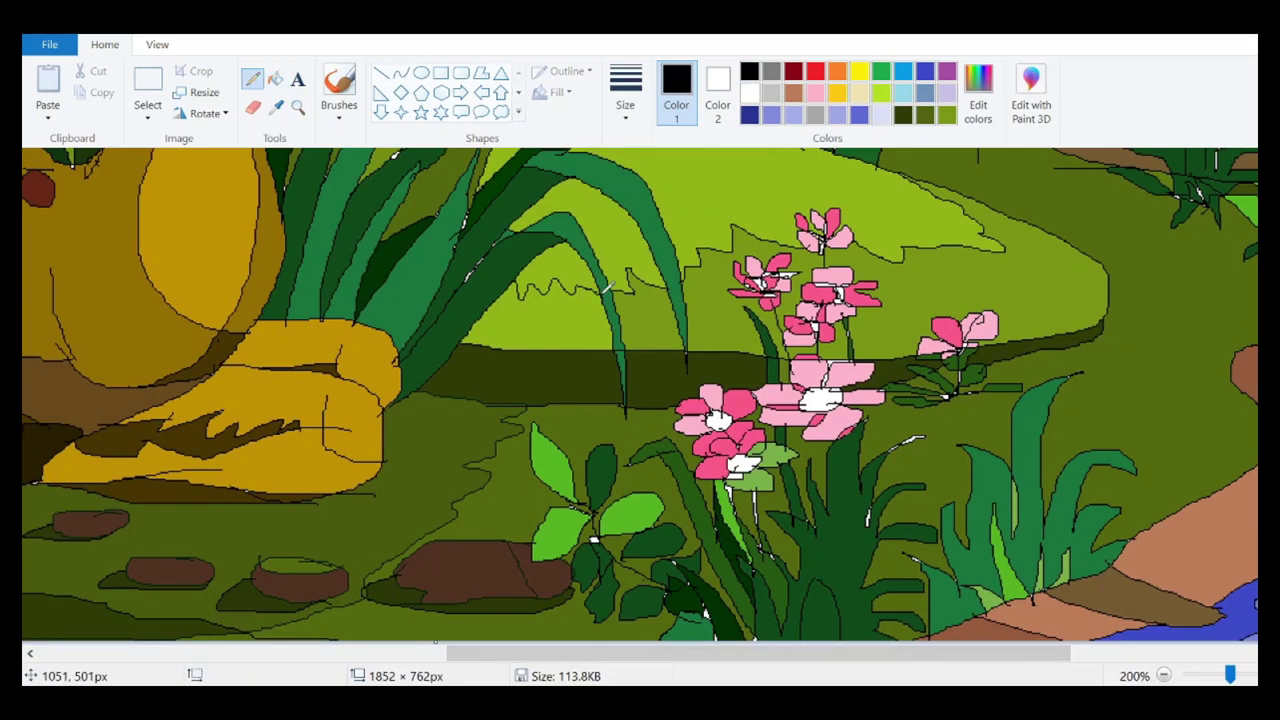
left_click(947, 115)
left_click(275, 79)
left_click(580, 316)
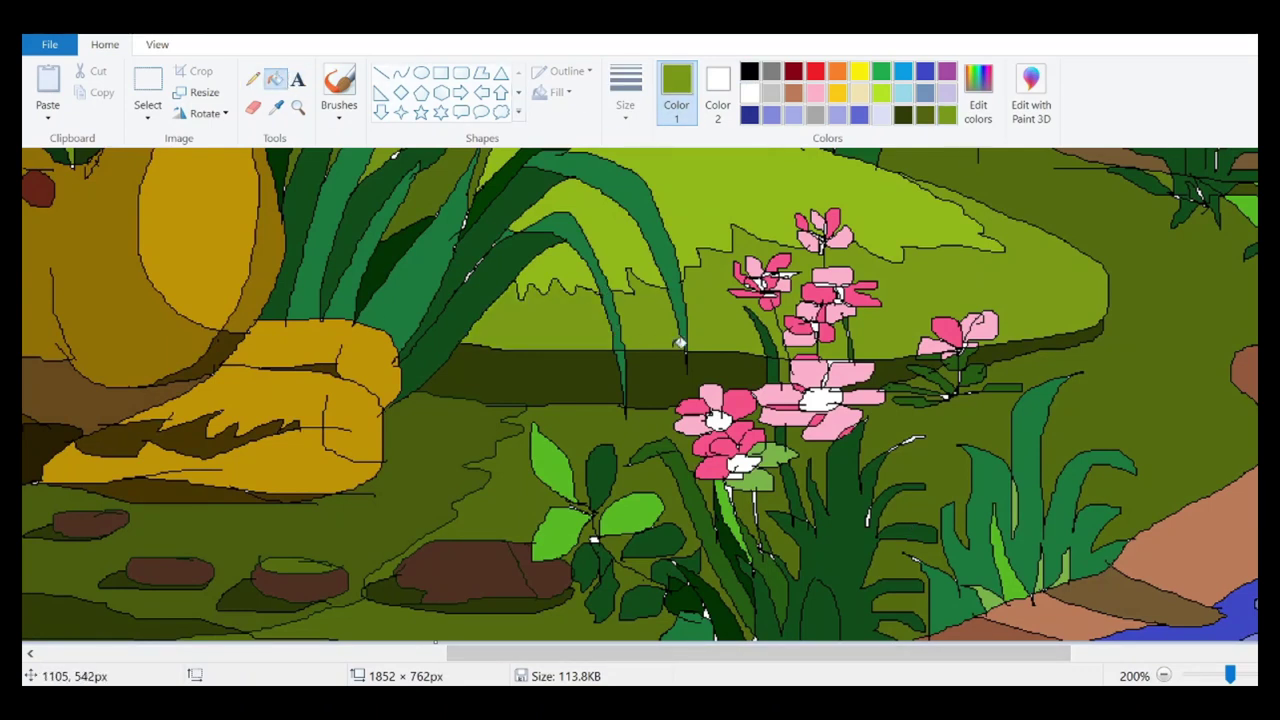
scroll(683, 345, "down", 1)
Step: Draw small irregular patches on the mound and on the meadow behind the fawn, and fill them with olive green
left_click(749, 72)
left_click(252, 79)
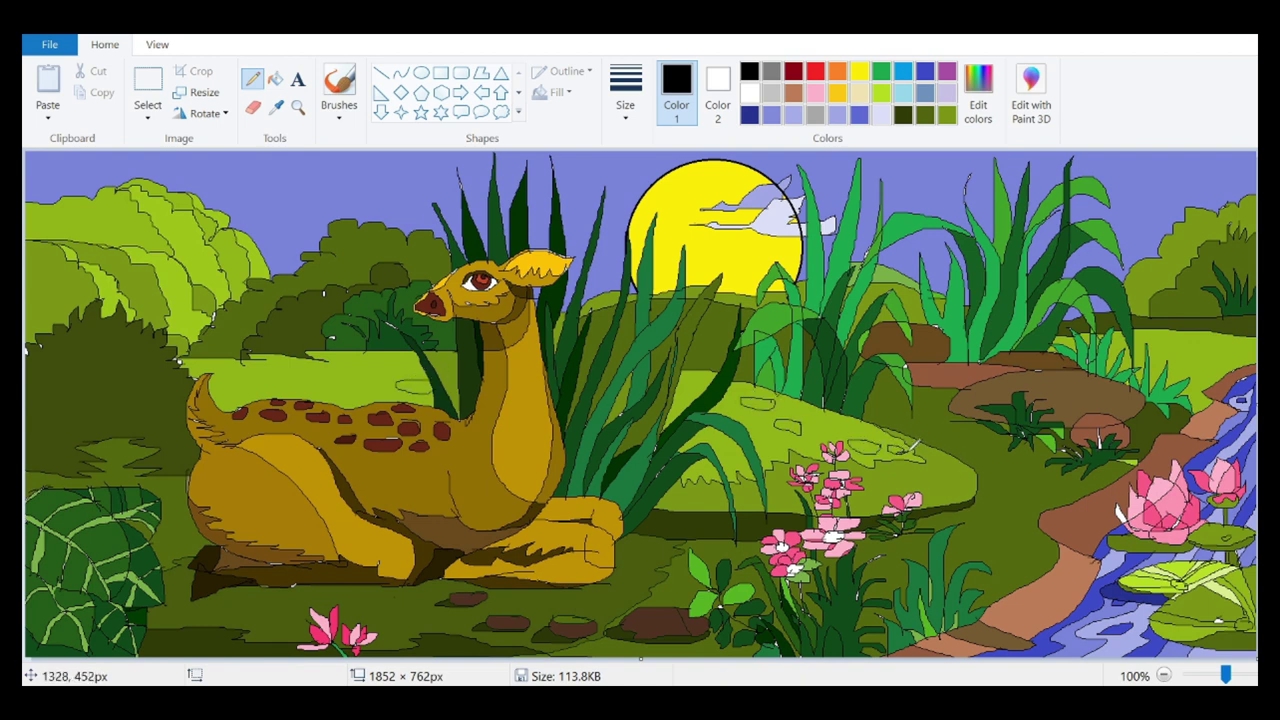
left_click_drag(343, 371, 340, 381)
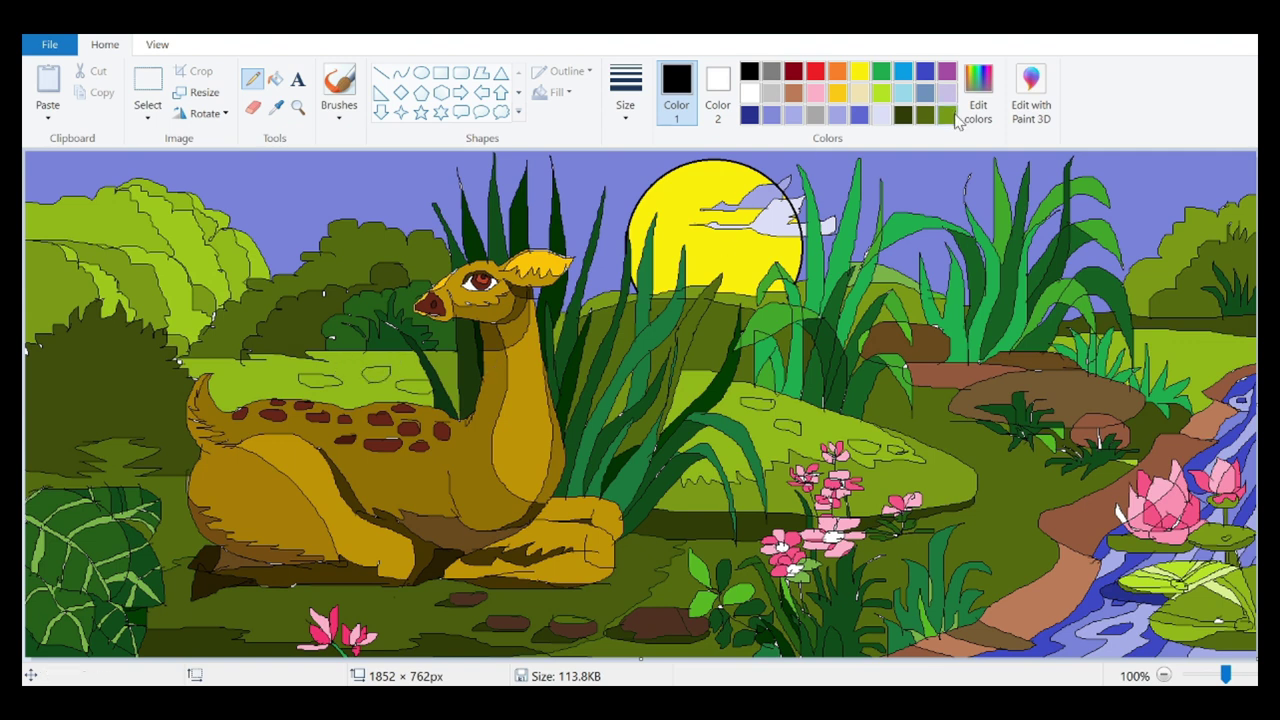
left_click(275, 79)
left_click(947, 114)
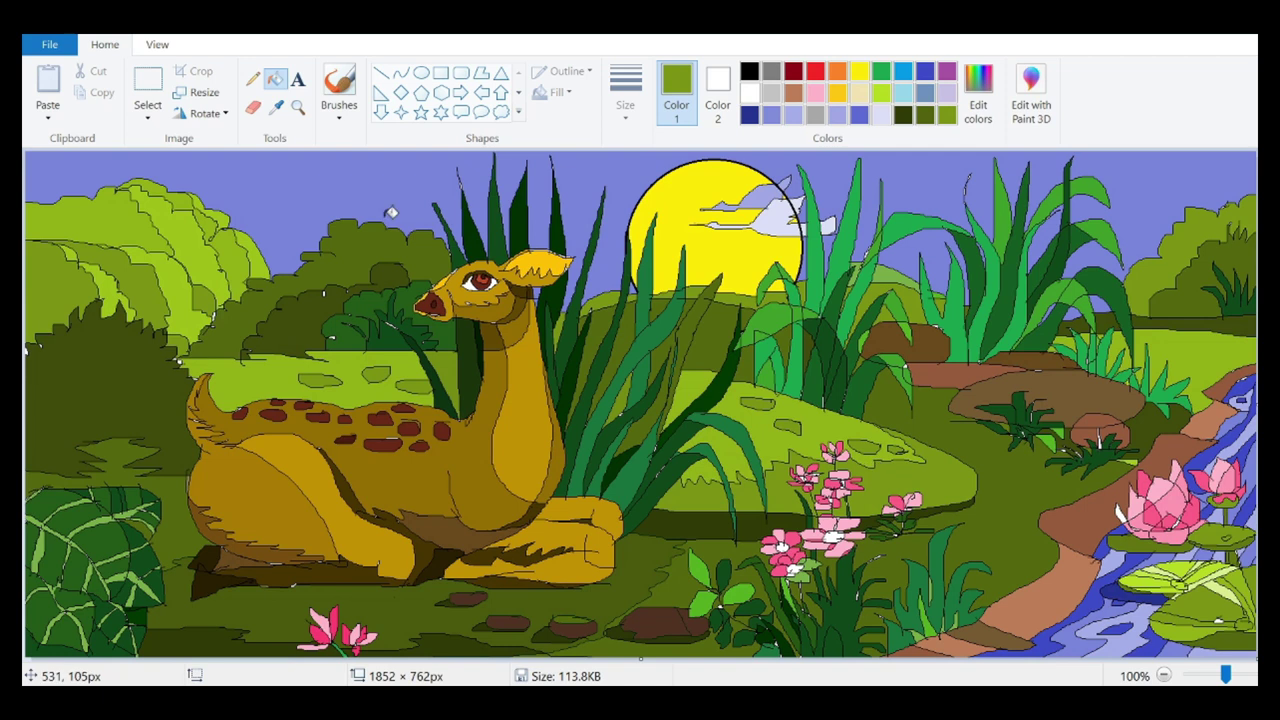
Step: Draw a spiky inner outline in the dark bush behind the fawn's tail and fill the inside with dark olive
left_click(749, 71)
left_click(252, 78)
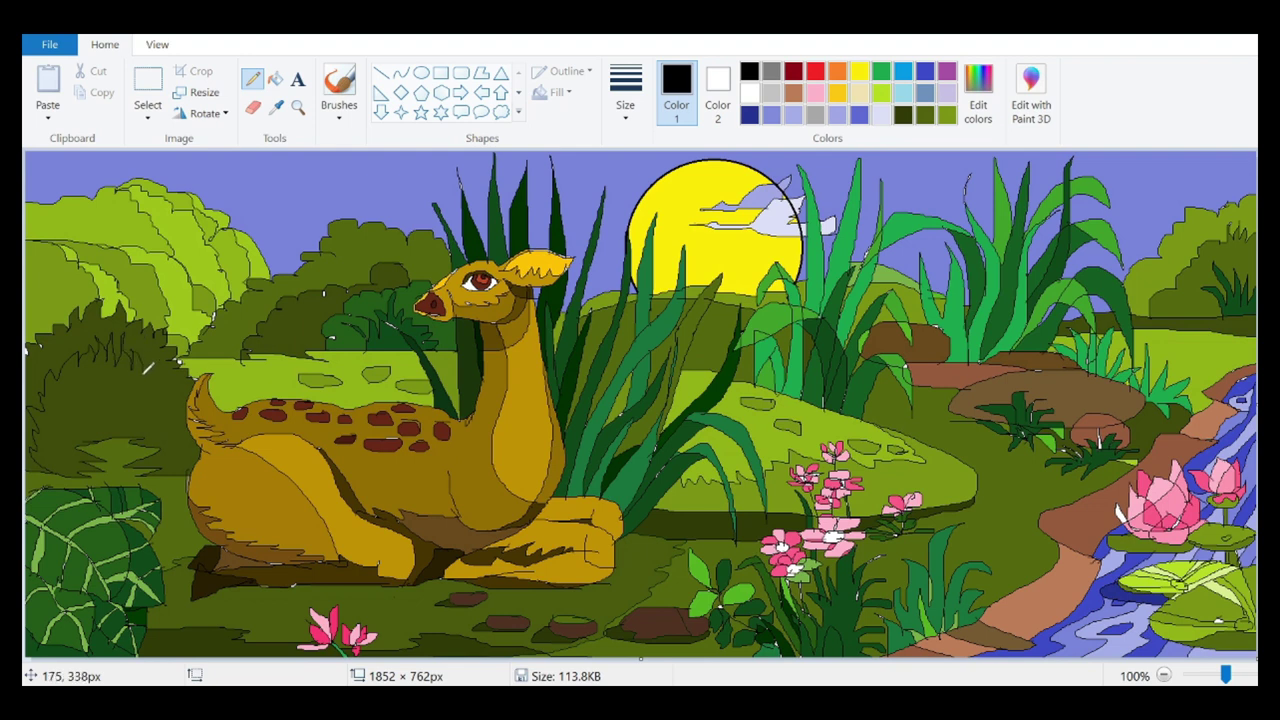
left_click(924, 113)
left_click(275, 78)
left_click(175, 470)
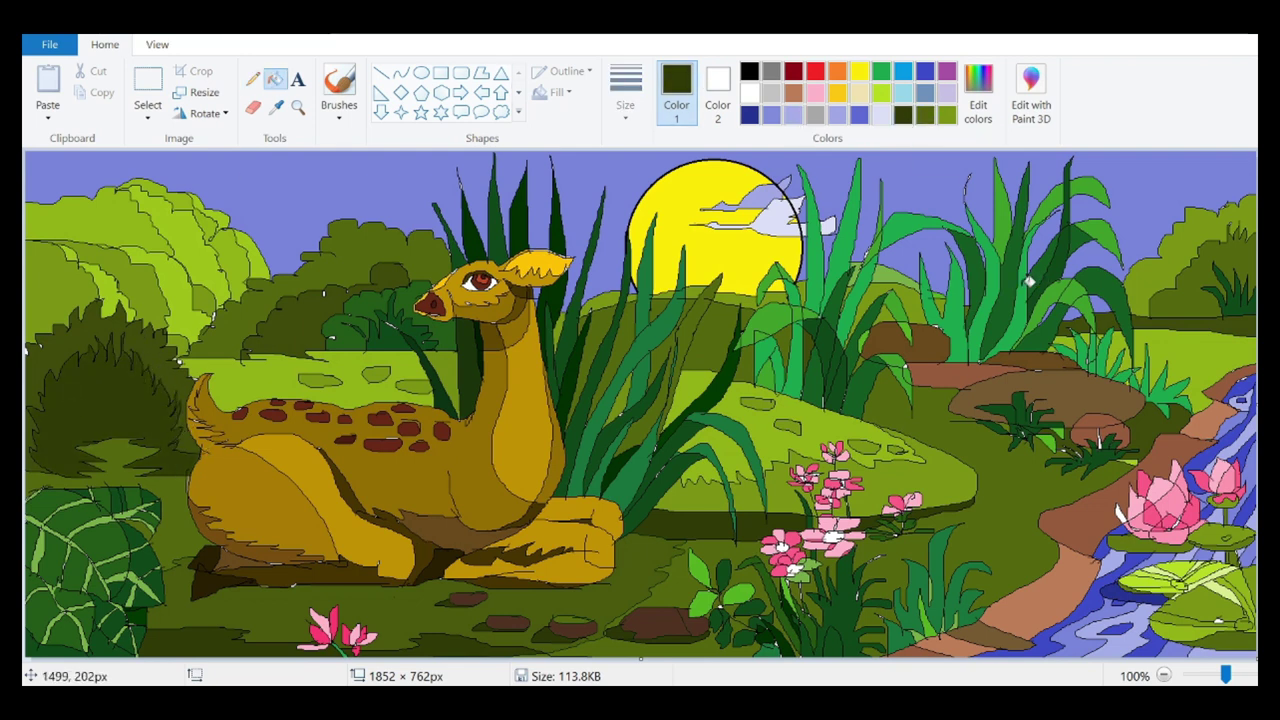
Step: Draw a jagged grass line across the hill behind the reeds and fill a section of the hill with olive green
left_click(749, 71)
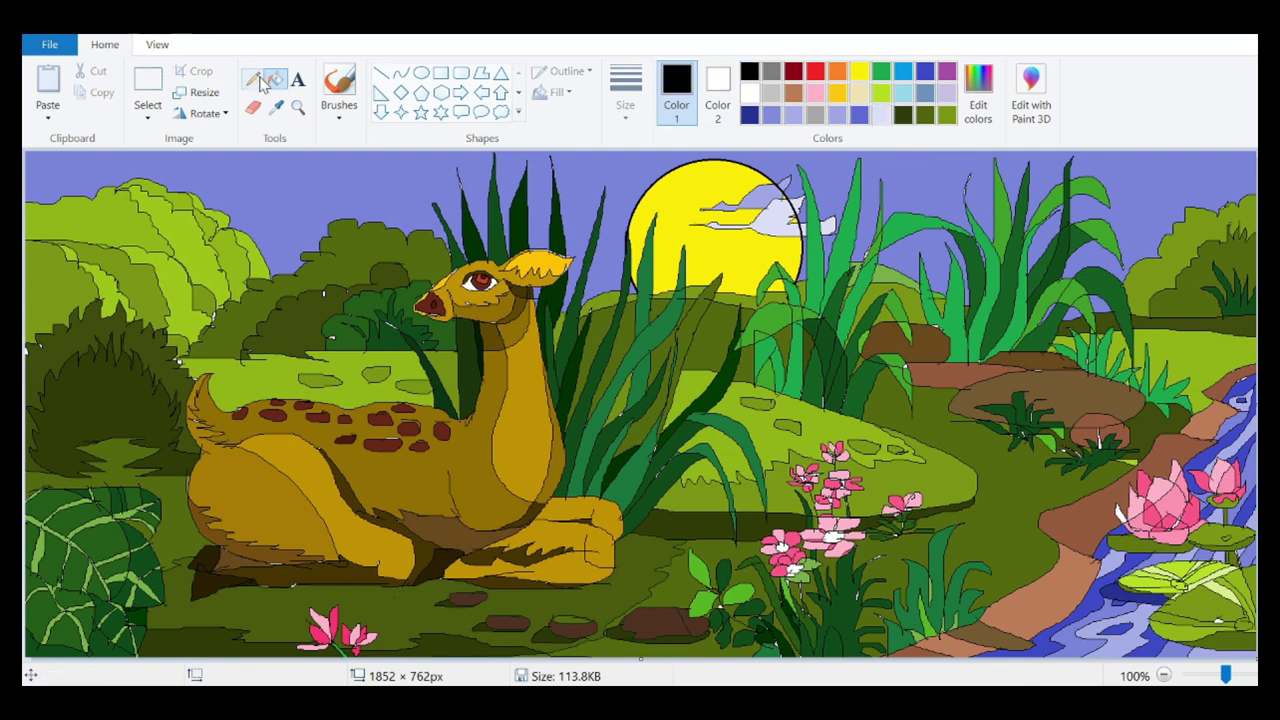
left_click(254, 79)
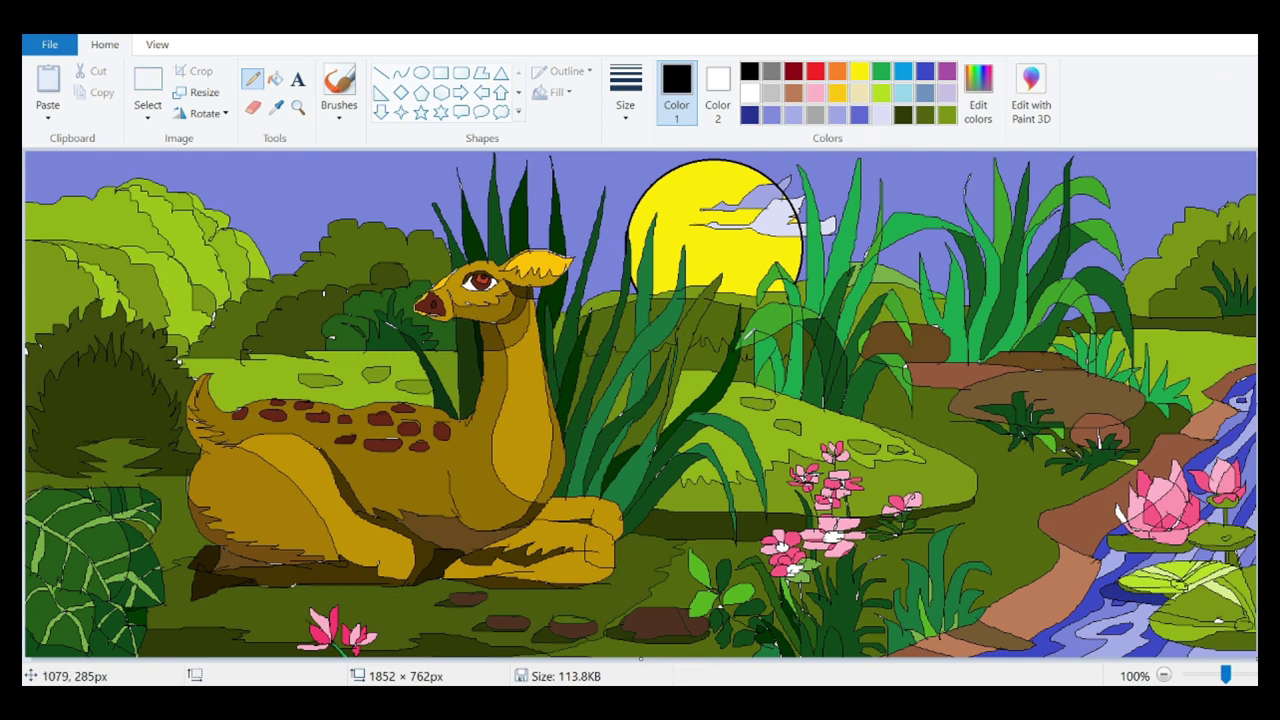
left_click(947, 114)
left_click(275, 78)
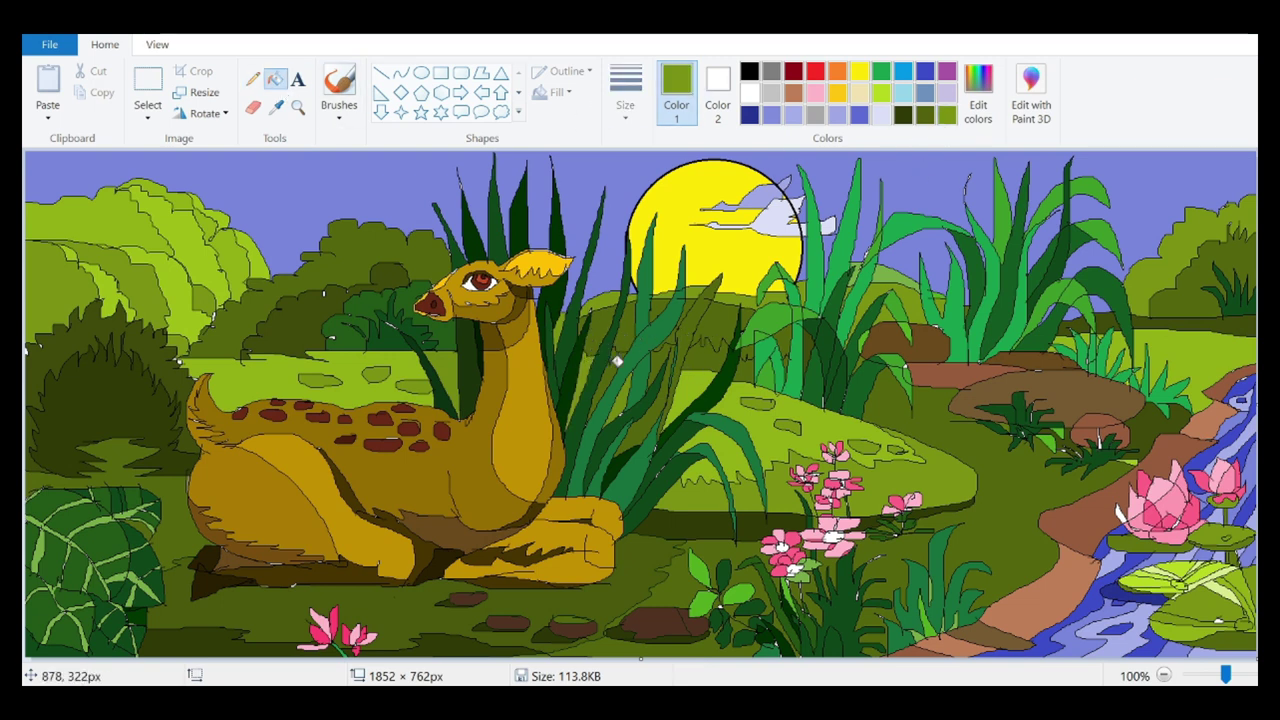
Step: Add pencil lines between the reeds, mix a deeper olive green and fill the hill area there with it
left_click(749, 71)
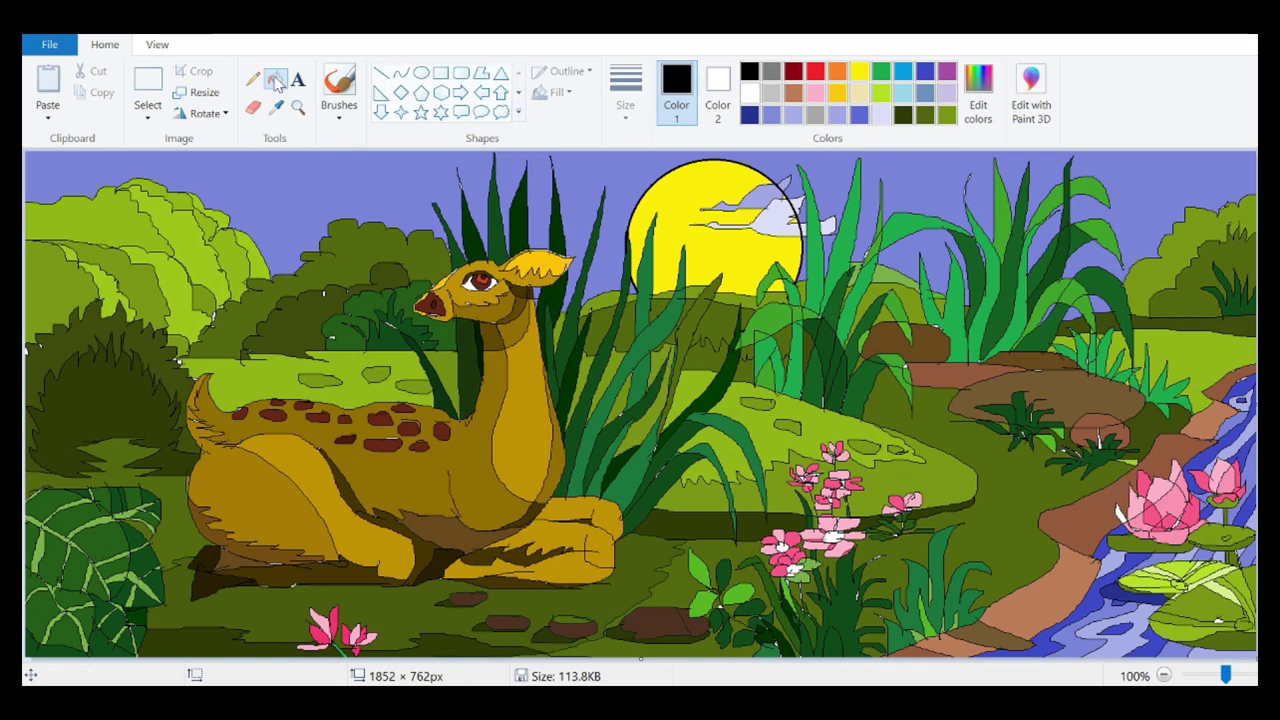
left_click(253, 79)
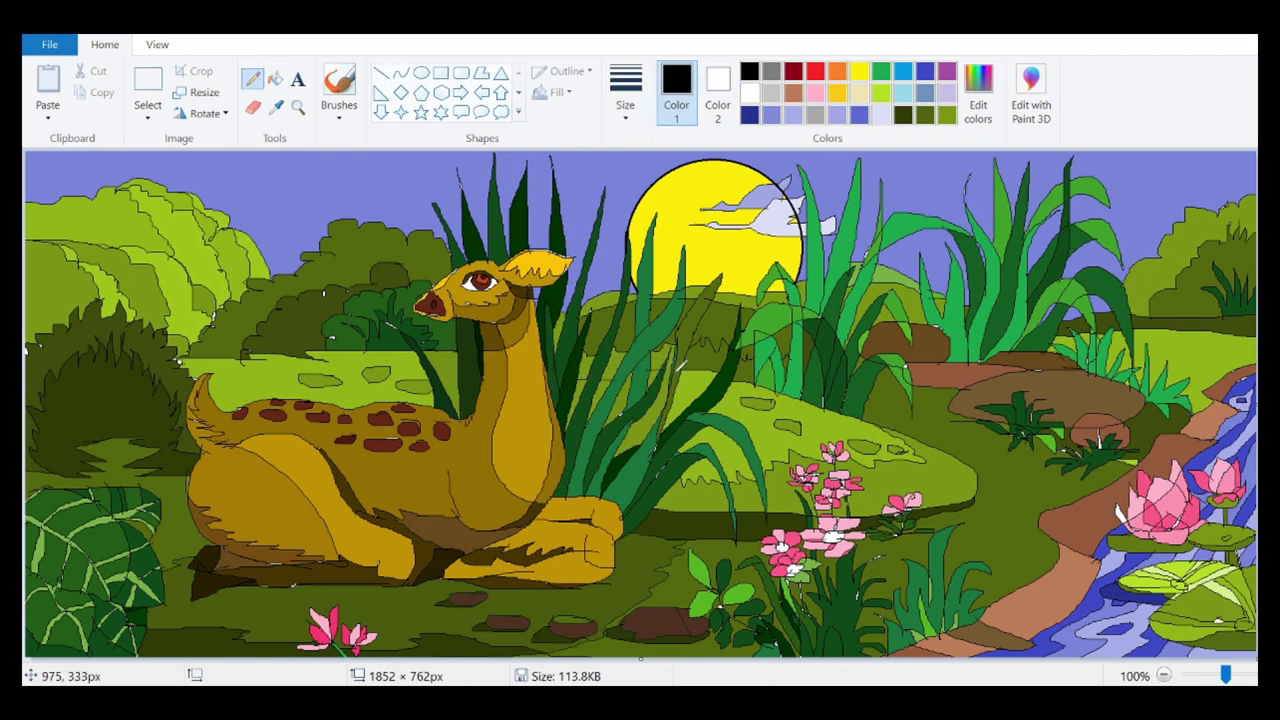
left_click(978, 95)
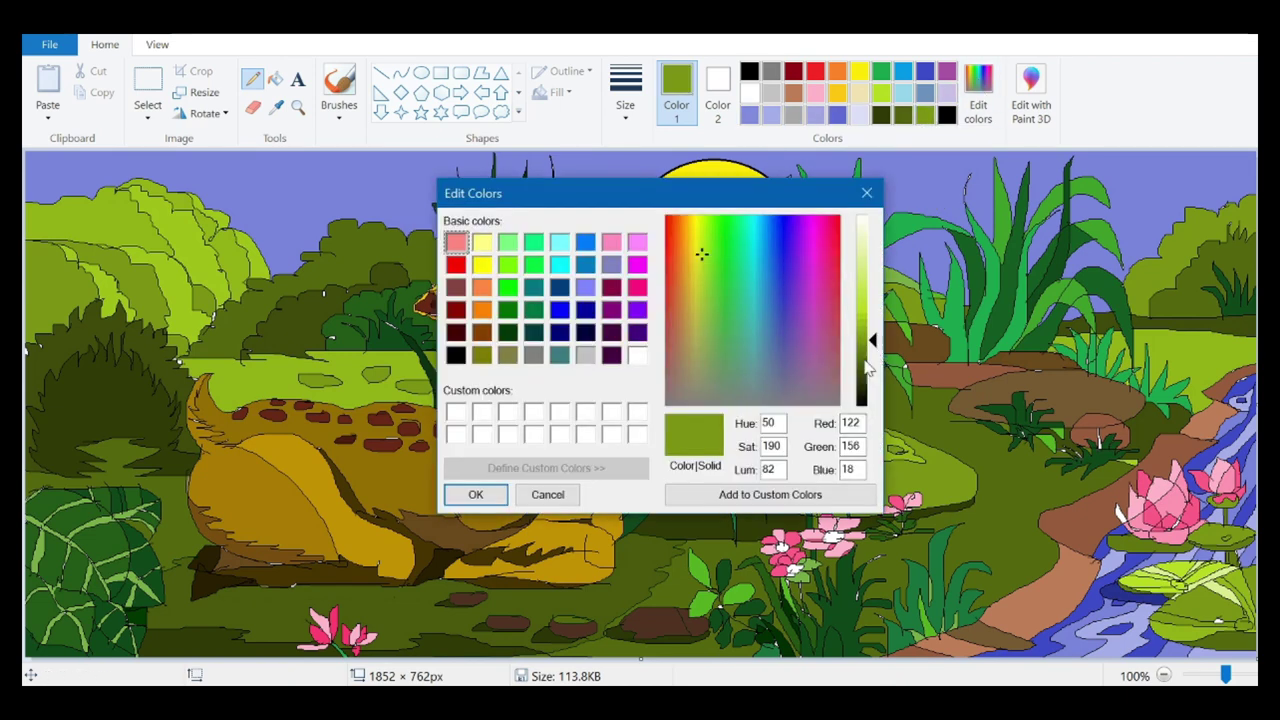
left_click(864, 362)
left_click(476, 495)
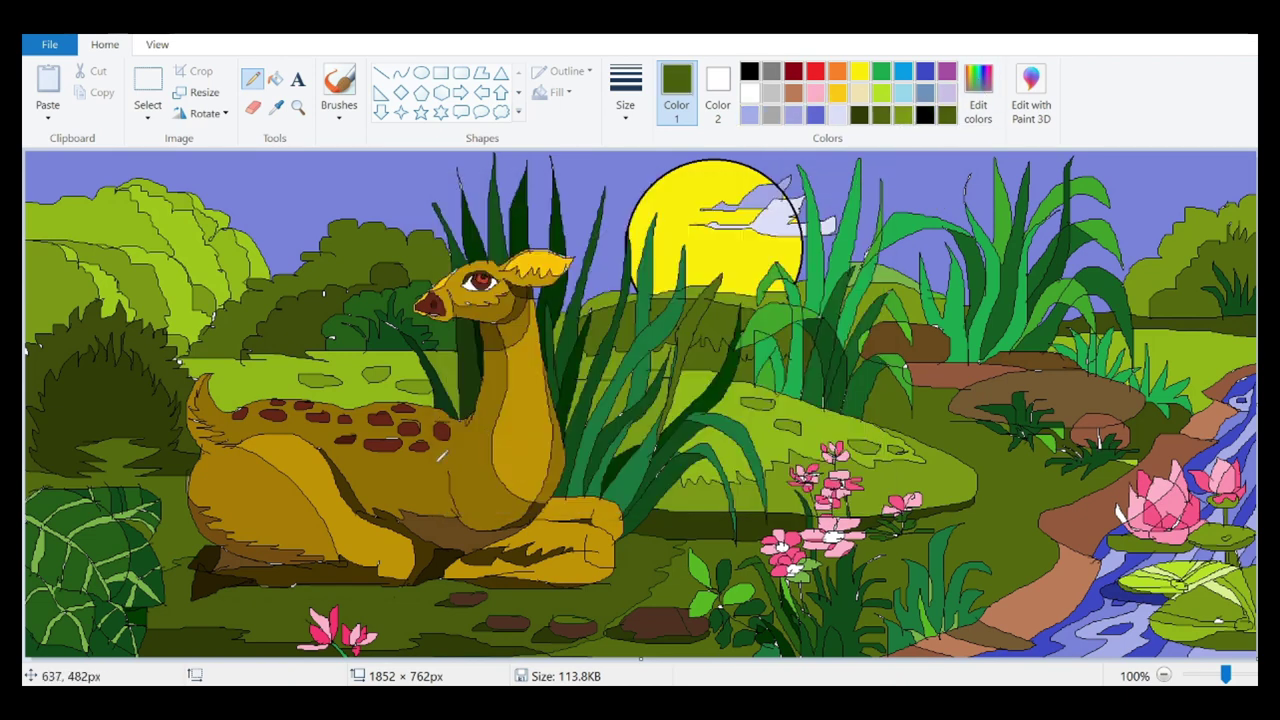
left_click(276, 79)
left_click(657, 359)
Step: Mix a darker olive and fill the lower hill sections below the jagged grass line with it
left_click(976, 98)
left_click(867, 380)
left_click(476, 495)
left_click(710, 355)
left_click(744, 364)
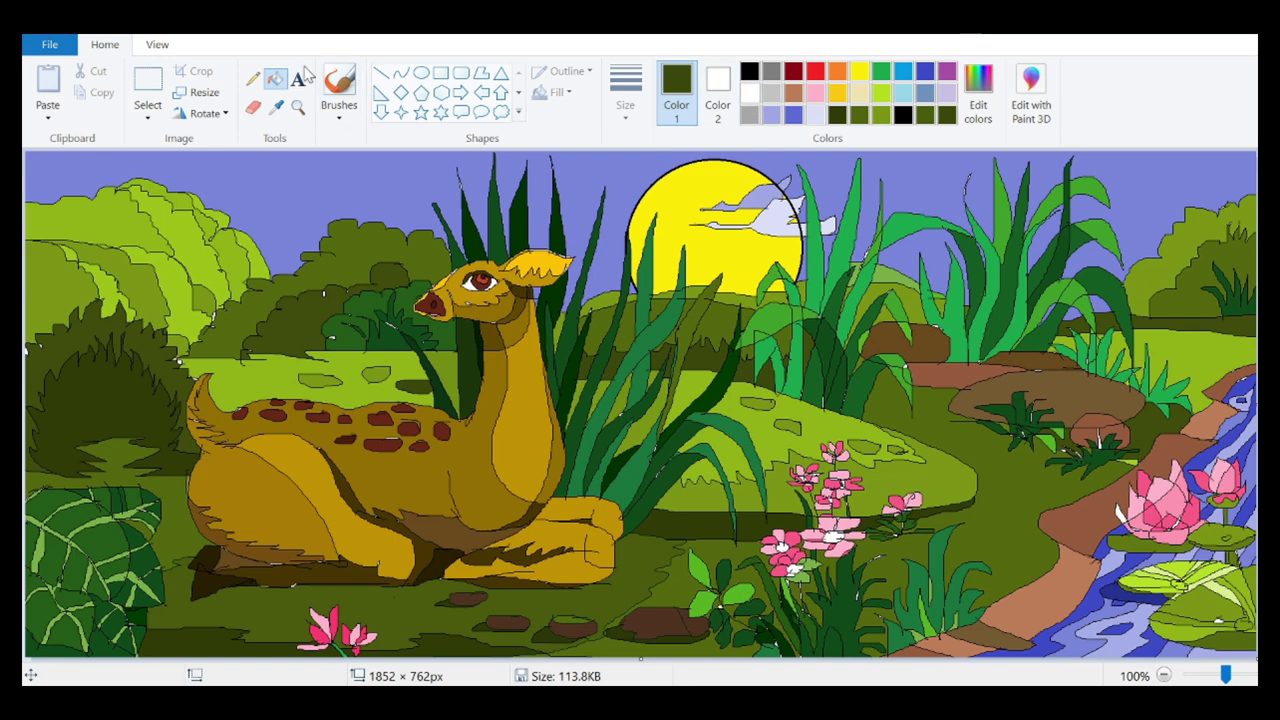
Step: Mix two very dark olive shades and fill the ground strip and the shadow patch at the dark bush's base
left_click(251, 78)
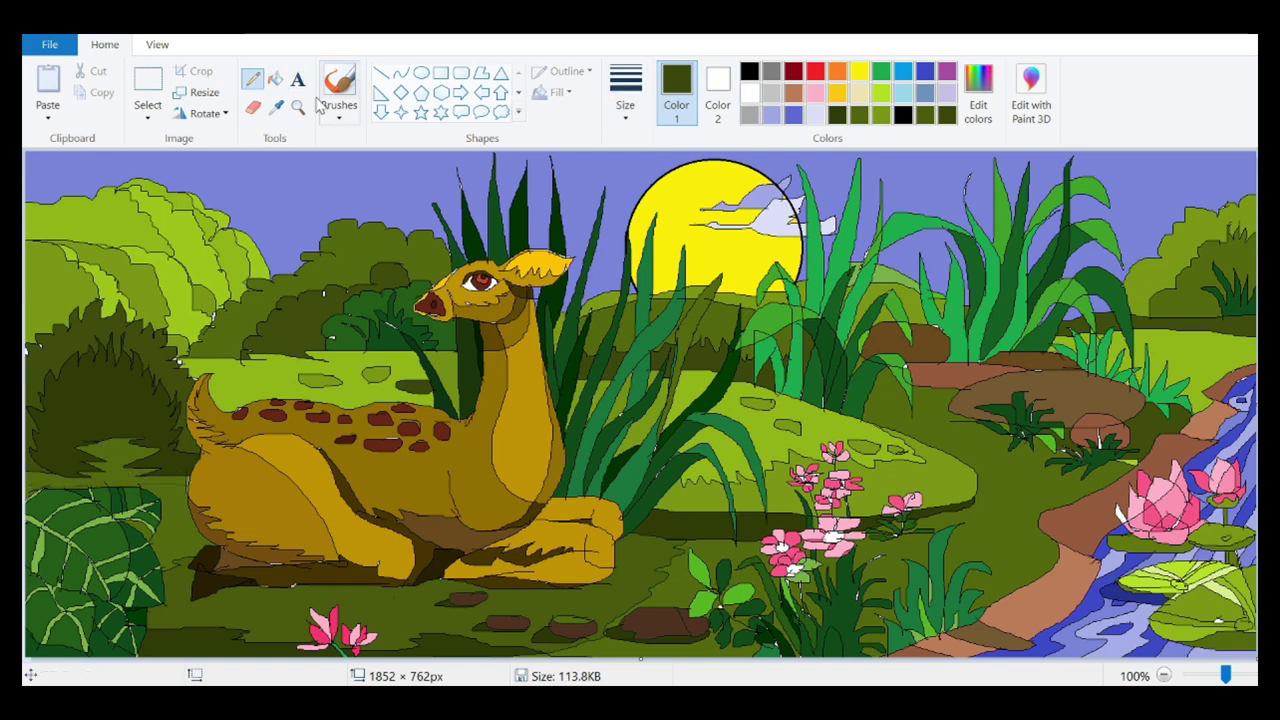
left_click(275, 79)
left_click(978, 100)
left_click(871, 383)
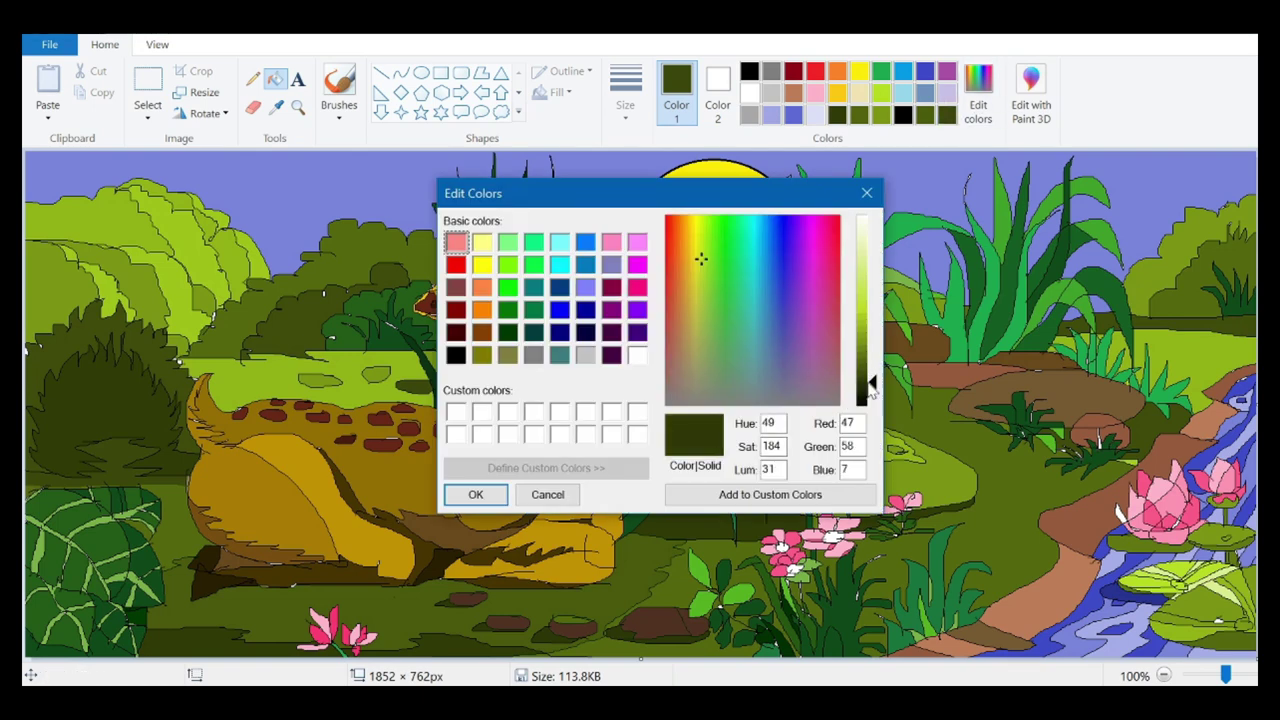
left_click(474, 491)
left_click(978, 100)
left_click(868, 398)
left_click(472, 491)
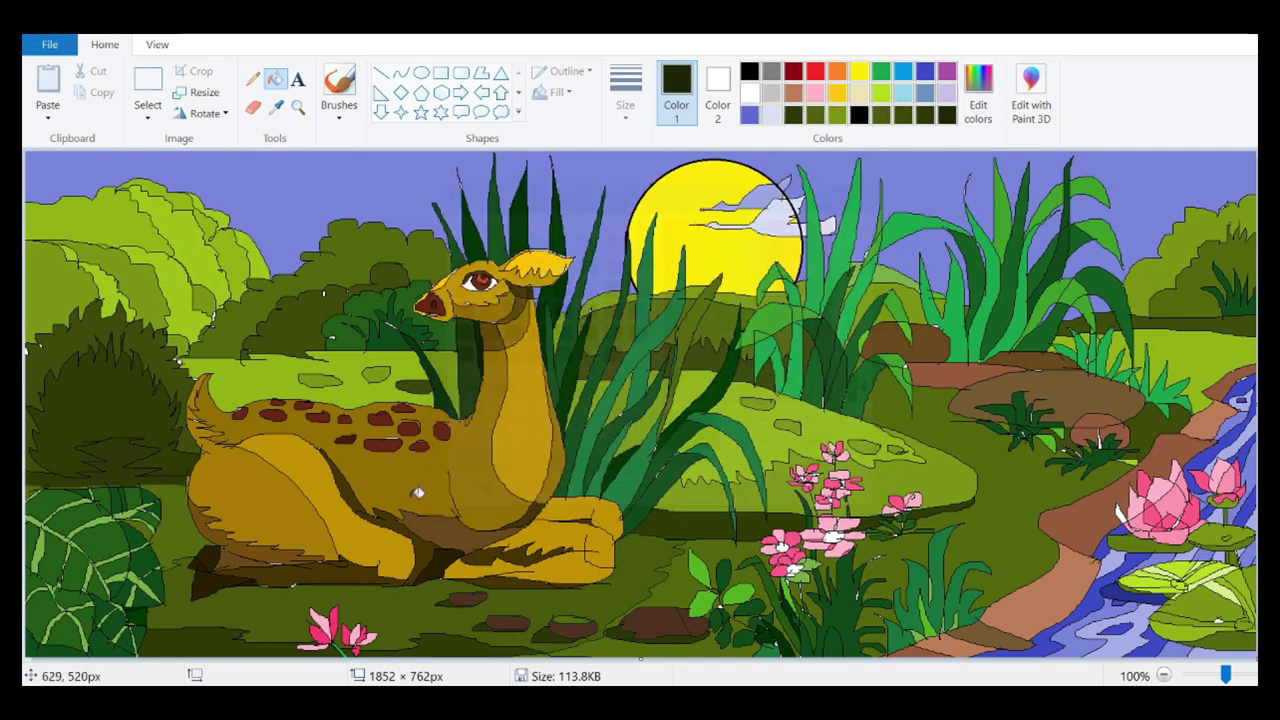
Step: Outline a shadow area in the low bush left of the fawn's head and fill it with dark olive
left_click(252, 79)
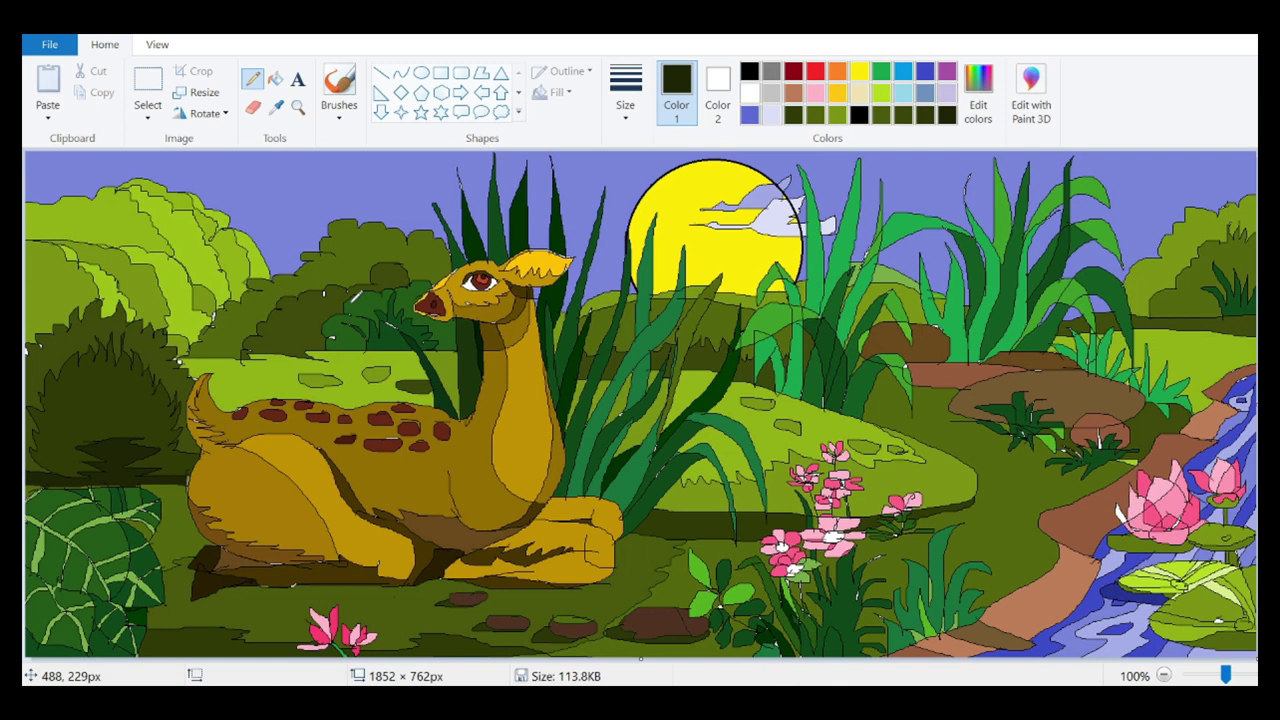
left_click(275, 79)
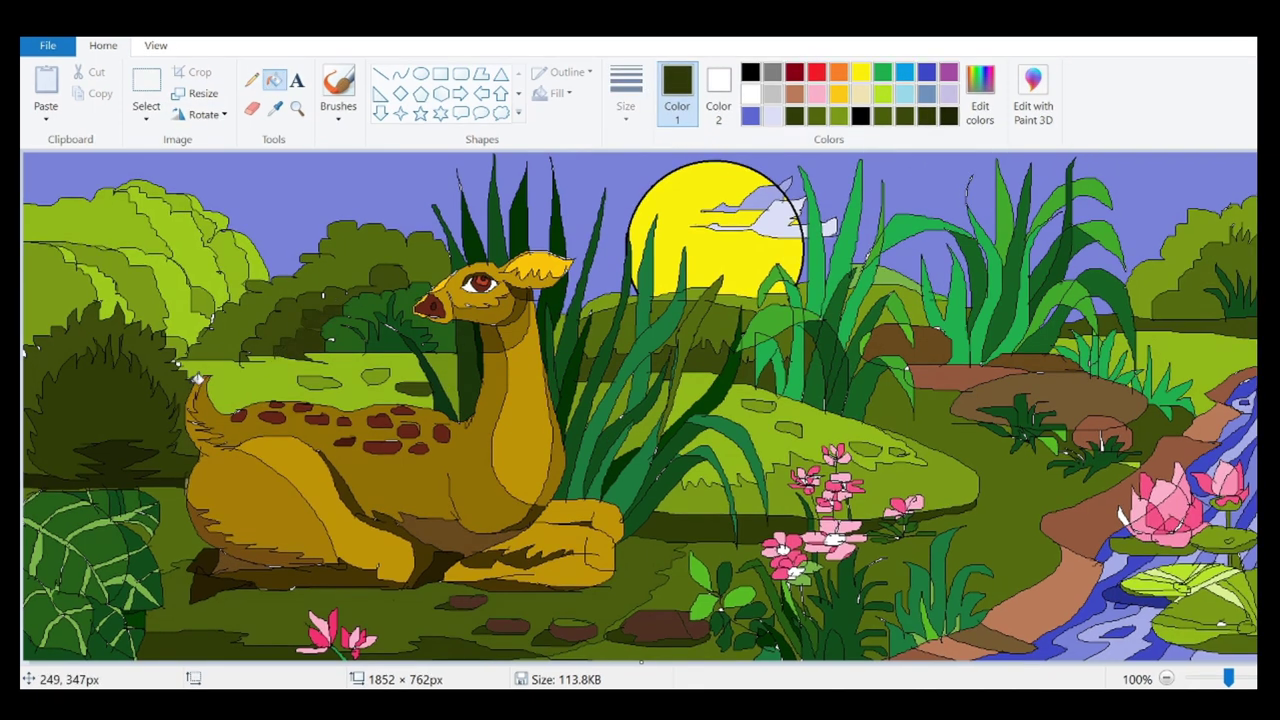
Step: Mix a lighter golden ochre and fill the large fur patch on the fawn's haunch with it
left_click(750, 72)
left_click(252, 79)
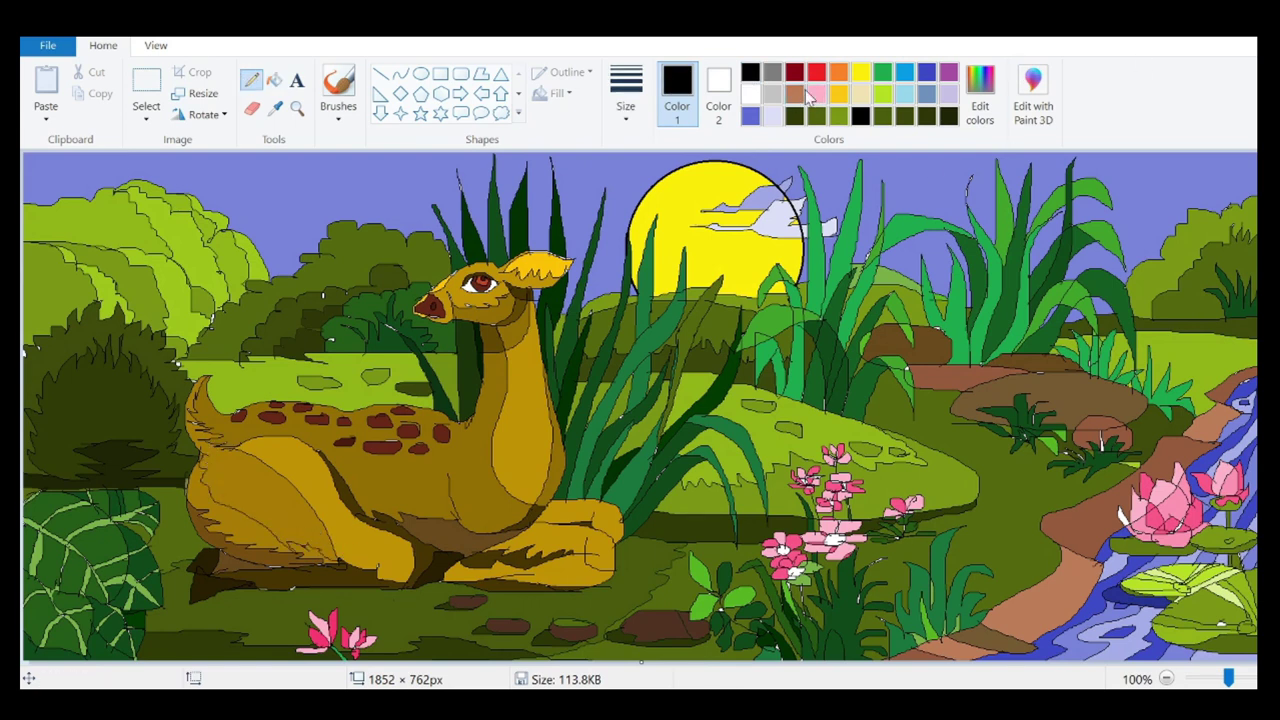
left_click(980, 92)
left_click(481, 312)
left_click_drag(689, 244, 678, 274)
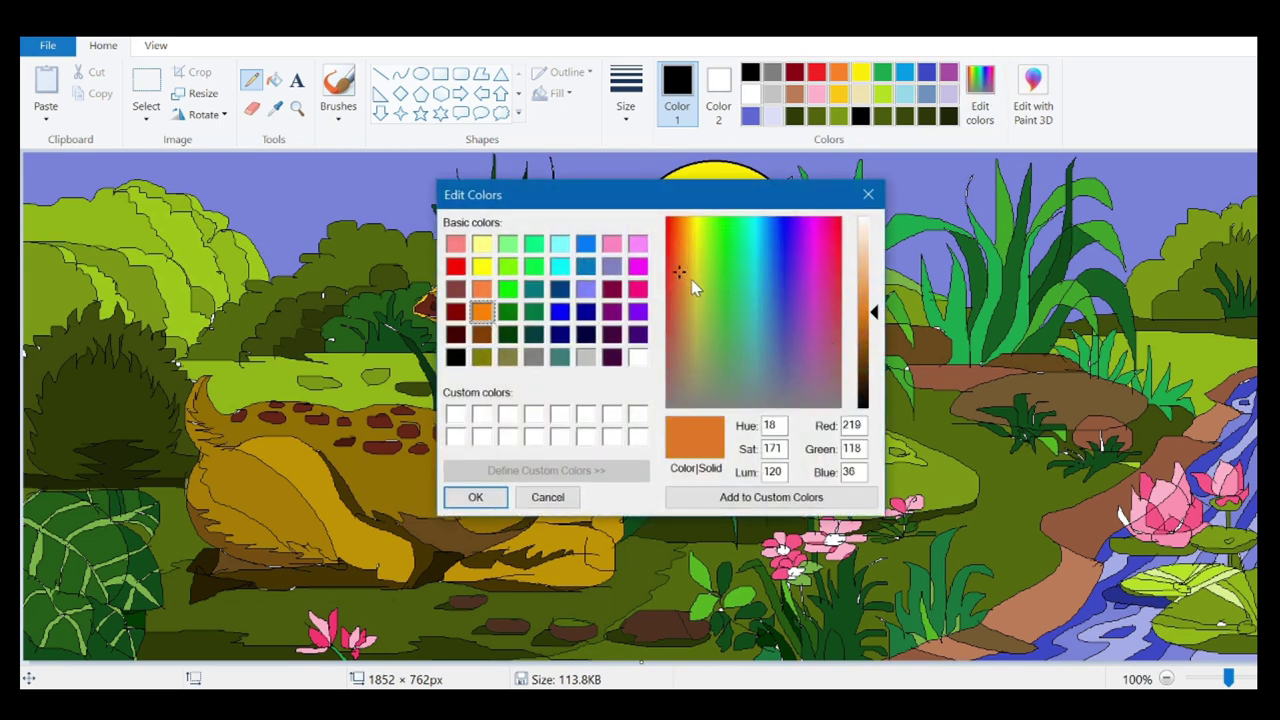
left_click(688, 257)
left_click(867, 295)
left_click(867, 323)
left_click(475, 497)
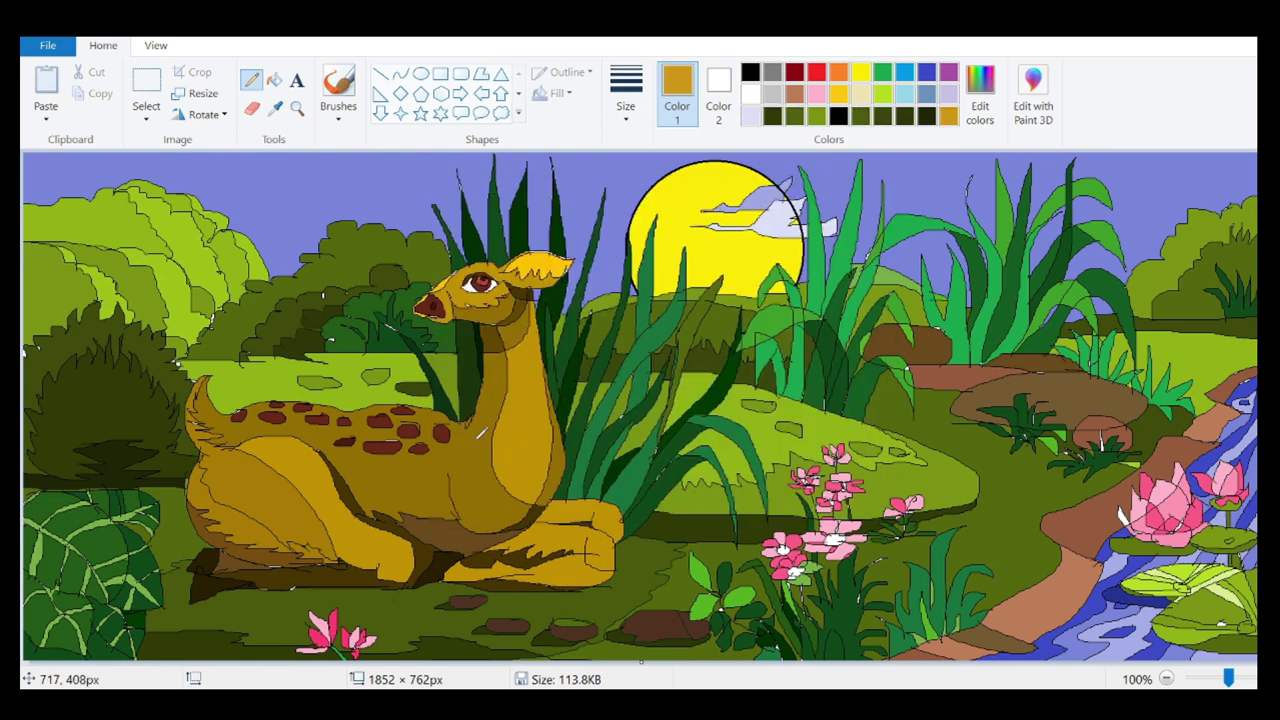
left_click(274, 79)
left_click(277, 479)
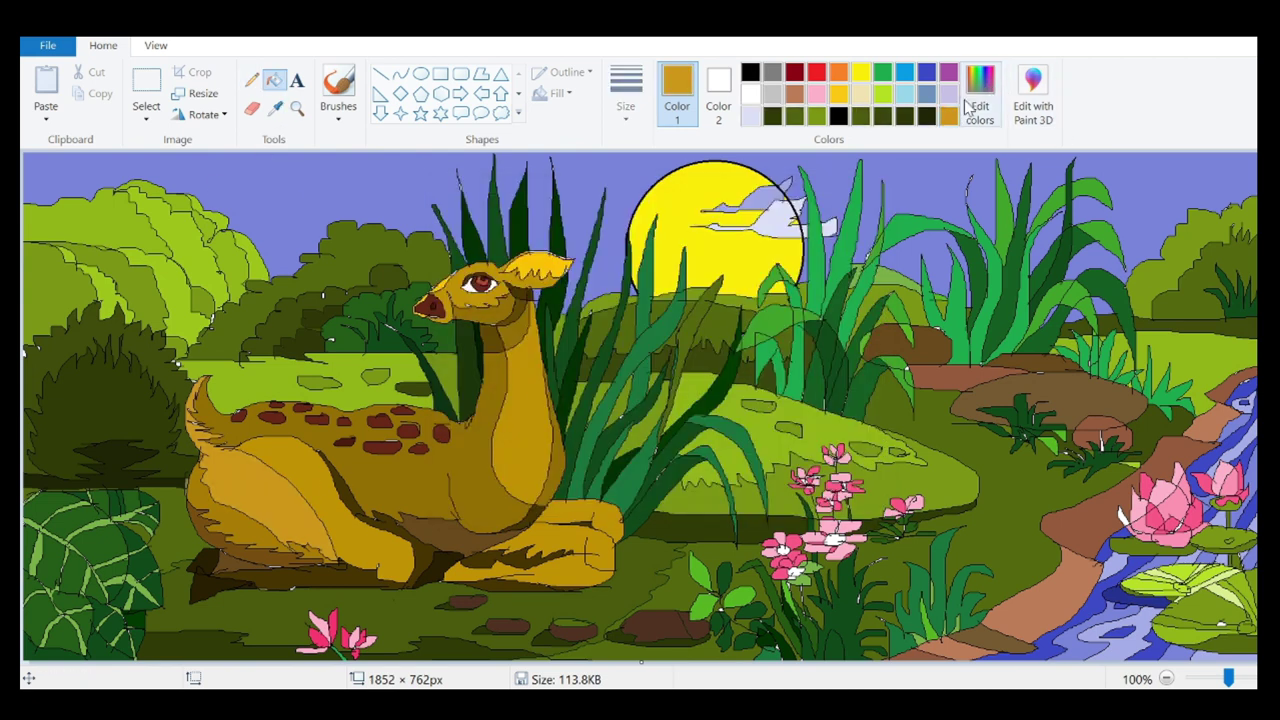
Step: Mix a browner ochre and fill the band along the front of the fawn's thigh with it
left_click(975, 105)
left_click(686, 251)
left_click(477, 494)
left_click(326, 477)
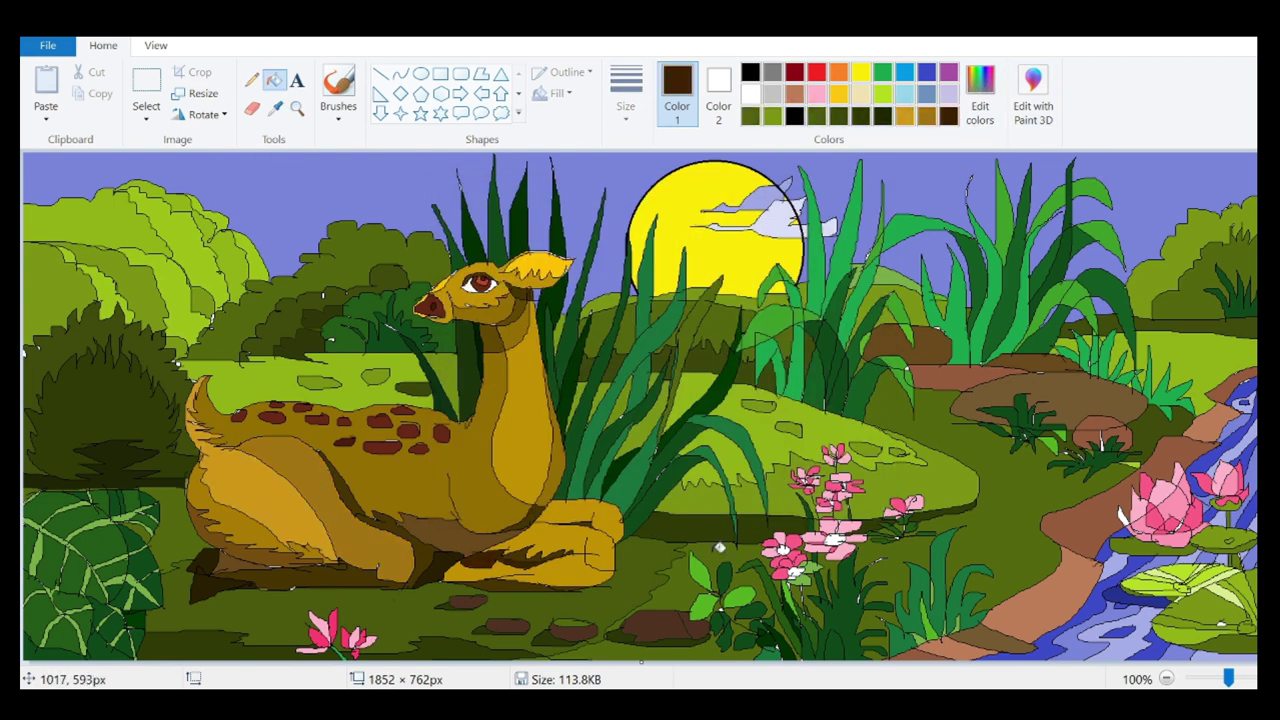
Step: Mix a dark brown and shade the small stones on the ground below the fawn with it
left_click(253, 86)
left_click(980, 95)
left_click(471, 497)
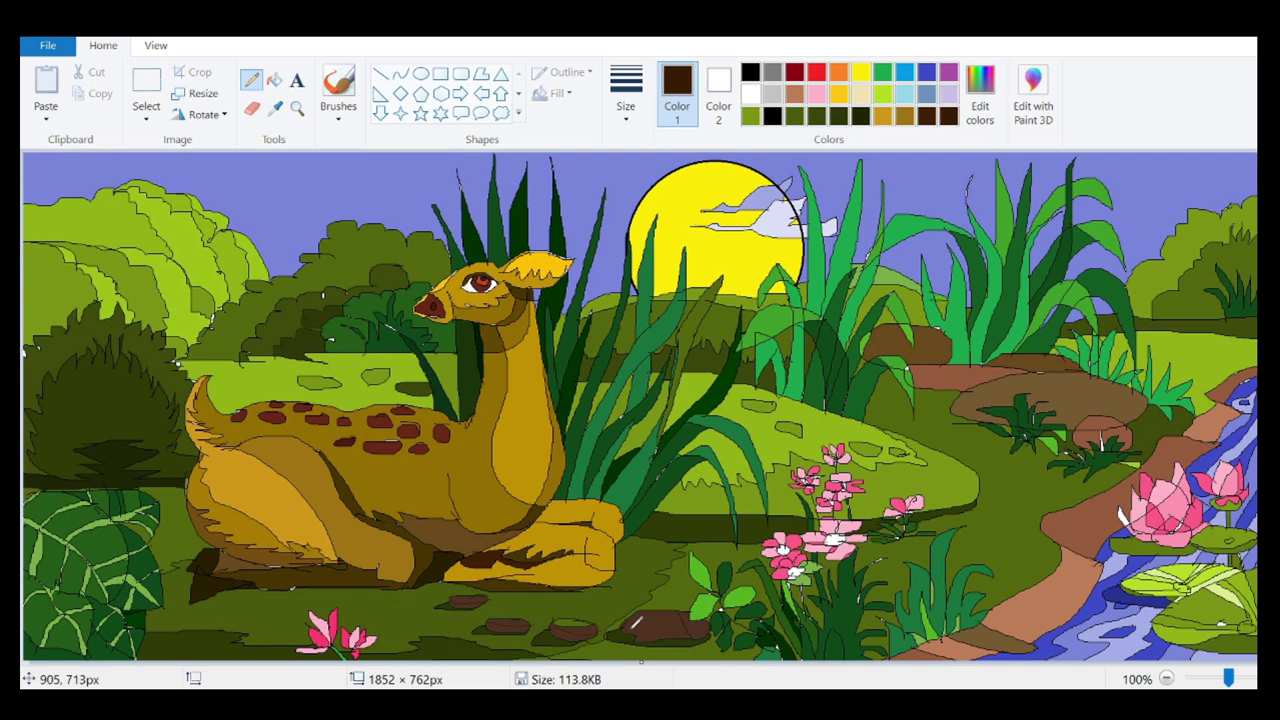
left_click(274, 80)
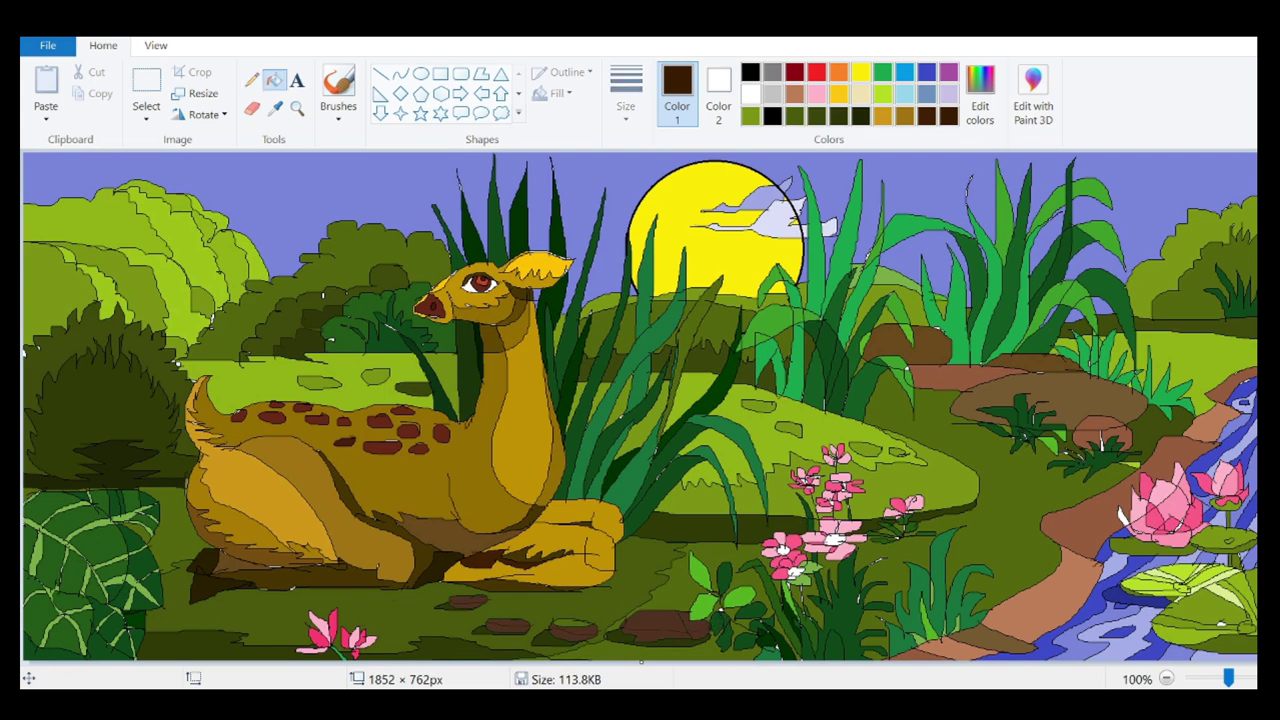
left_click(468, 601)
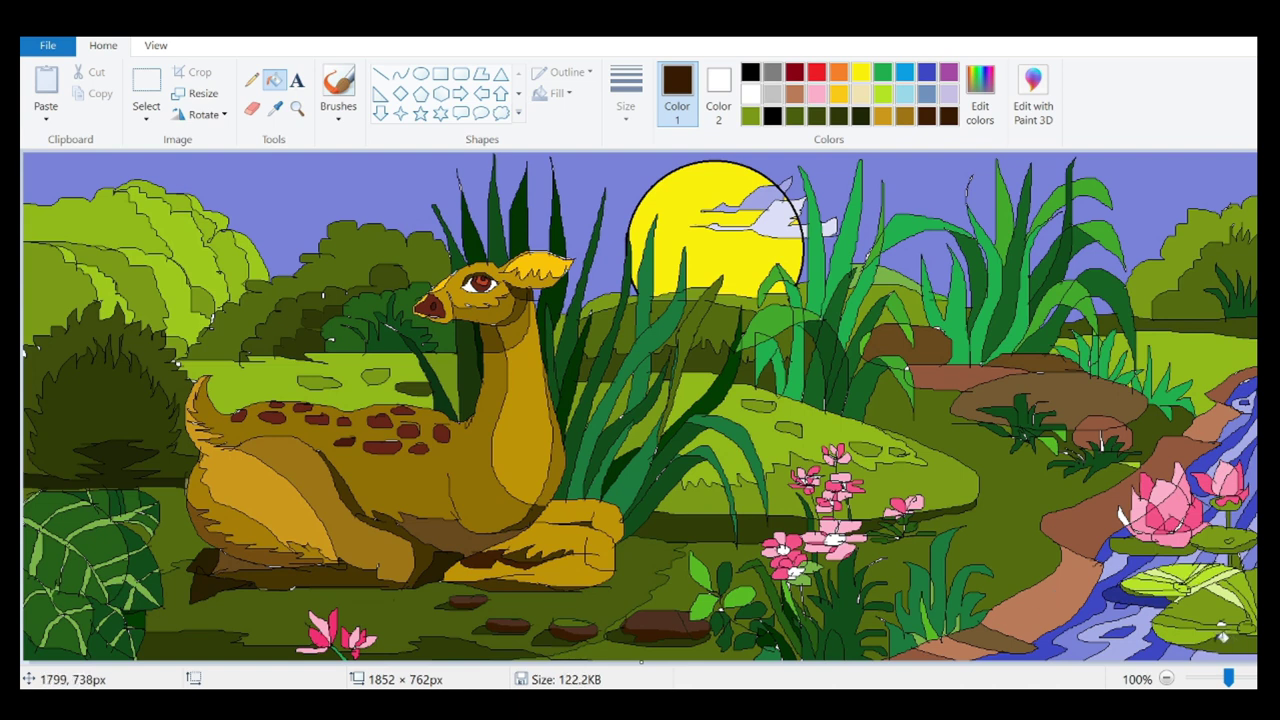
Step: Outline shadow areas on the brown rocks near the stream bank and fill them with dark brown
left_click(750, 72)
left_click(252, 80)
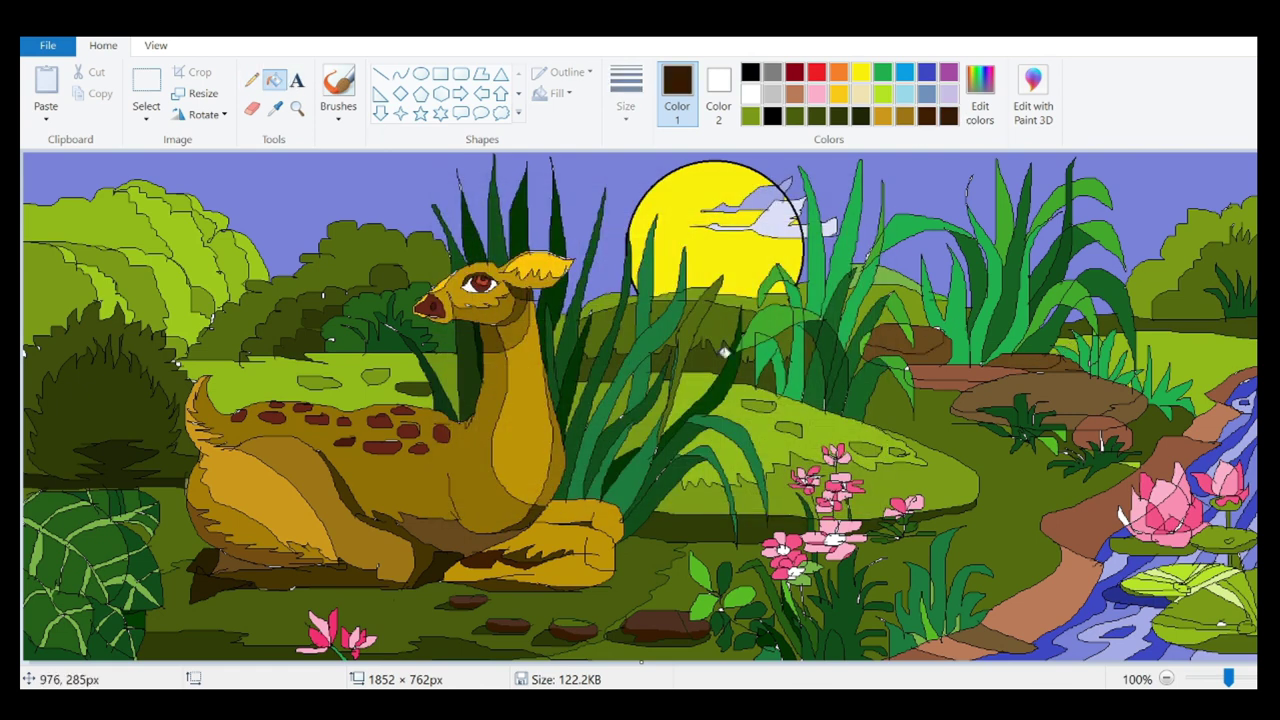
left_click(927, 356)
left_click(948, 384)
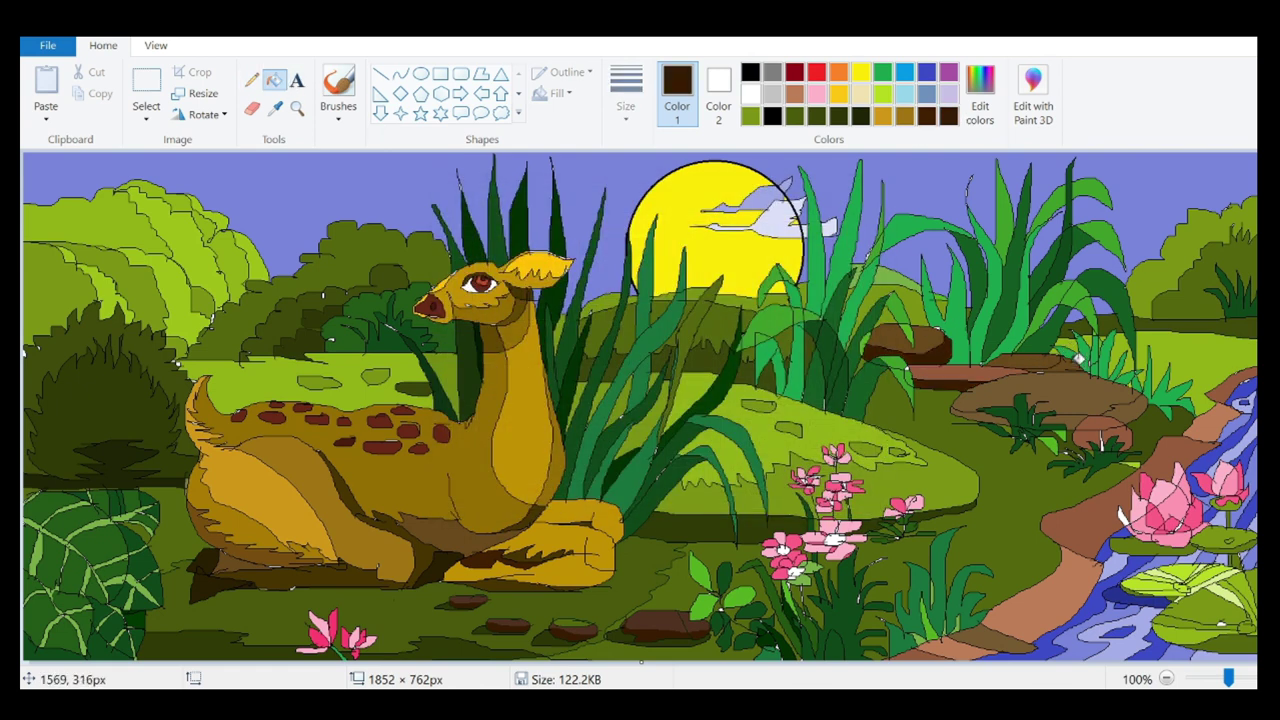
left_click(1070, 365)
left_click(1073, 418)
left_click(979, 415)
left_click(1133, 410)
left_click(1127, 438)
left_click(1085, 439)
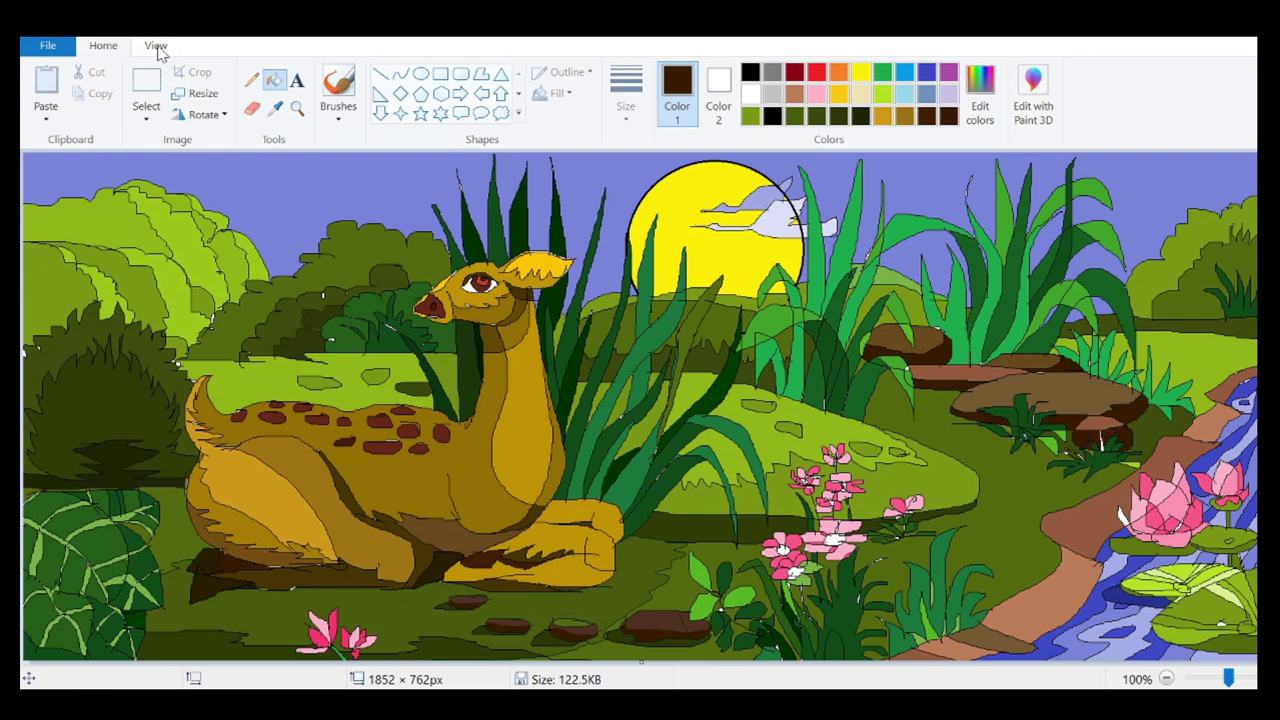
Step: Outline a strip along the fawn's spotted back and fill it with an ochre of RGB 168, 128, 19
left_click(251, 79)
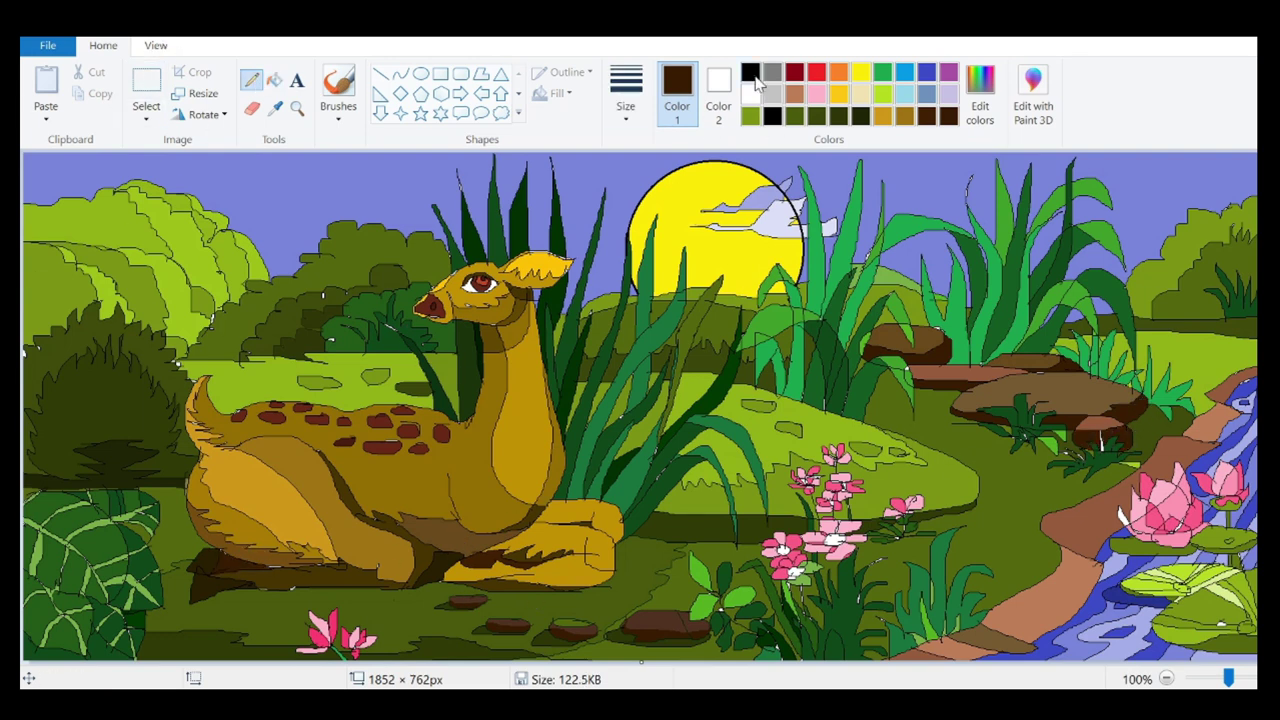
left_click(750, 72)
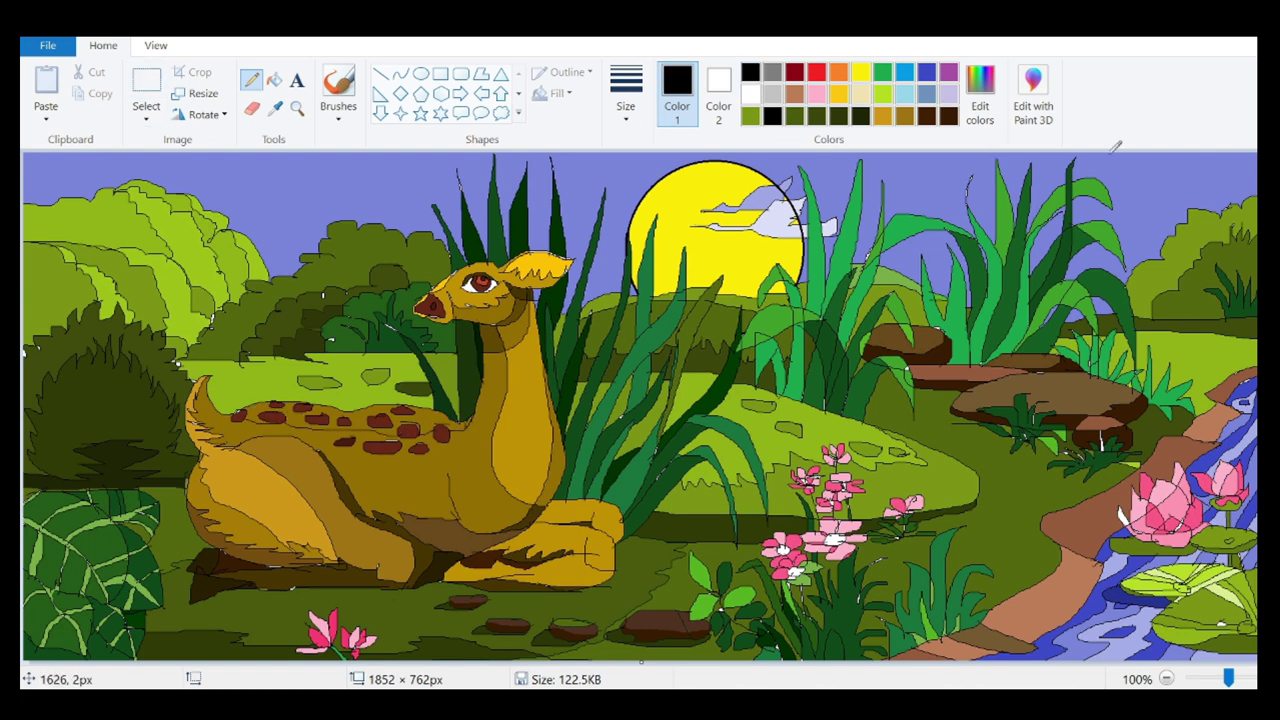
left_click(882, 116)
left_click(274, 80)
left_click(262, 409)
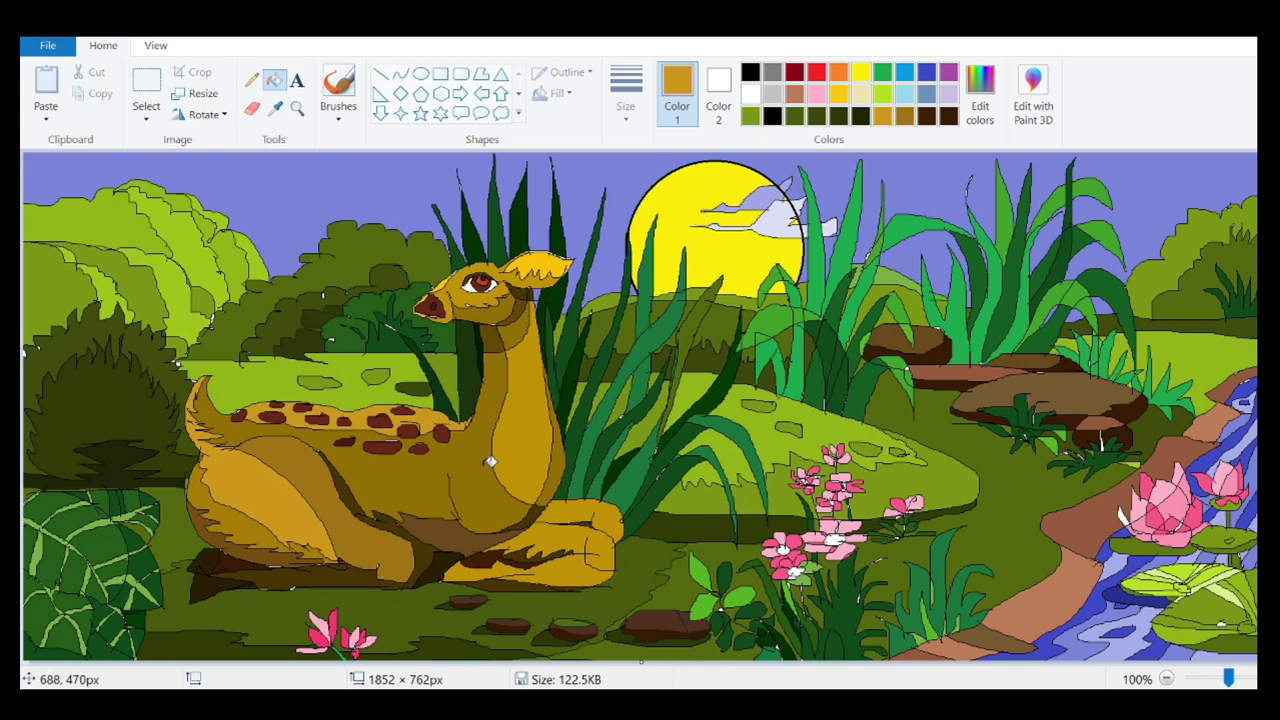
left_click(980, 95)
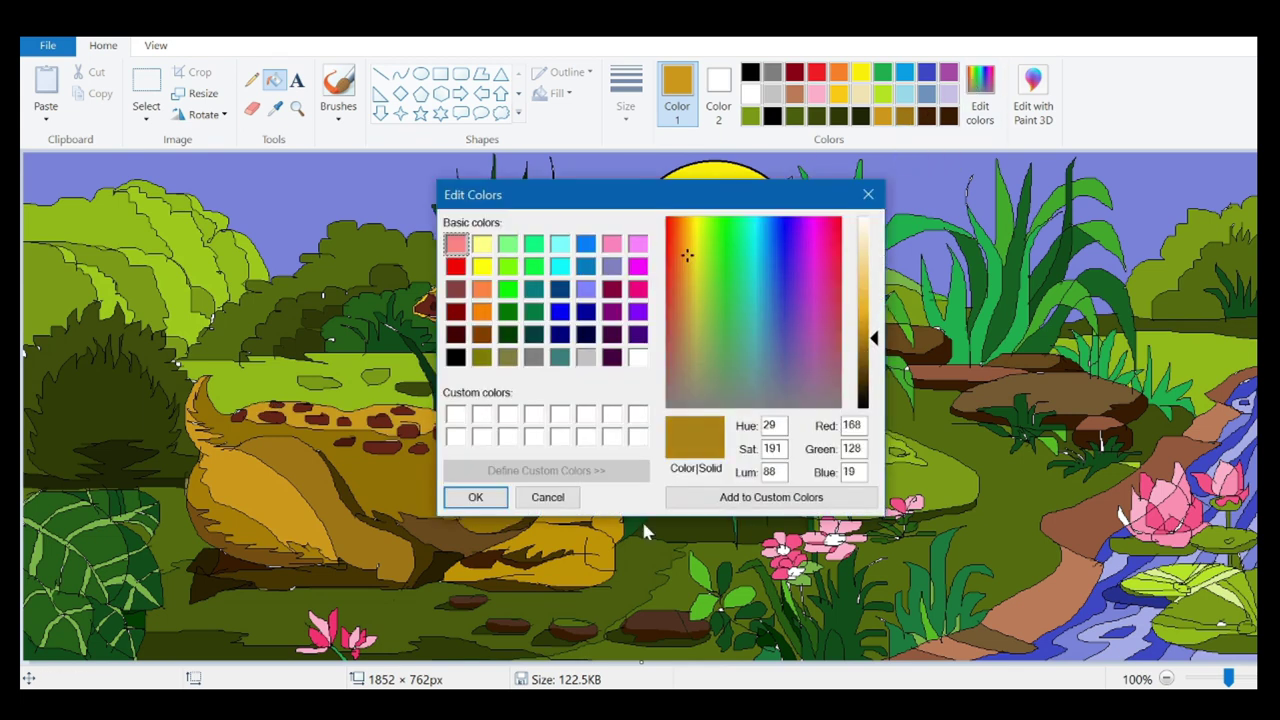
left_click(475, 497)
left_click(412, 436)
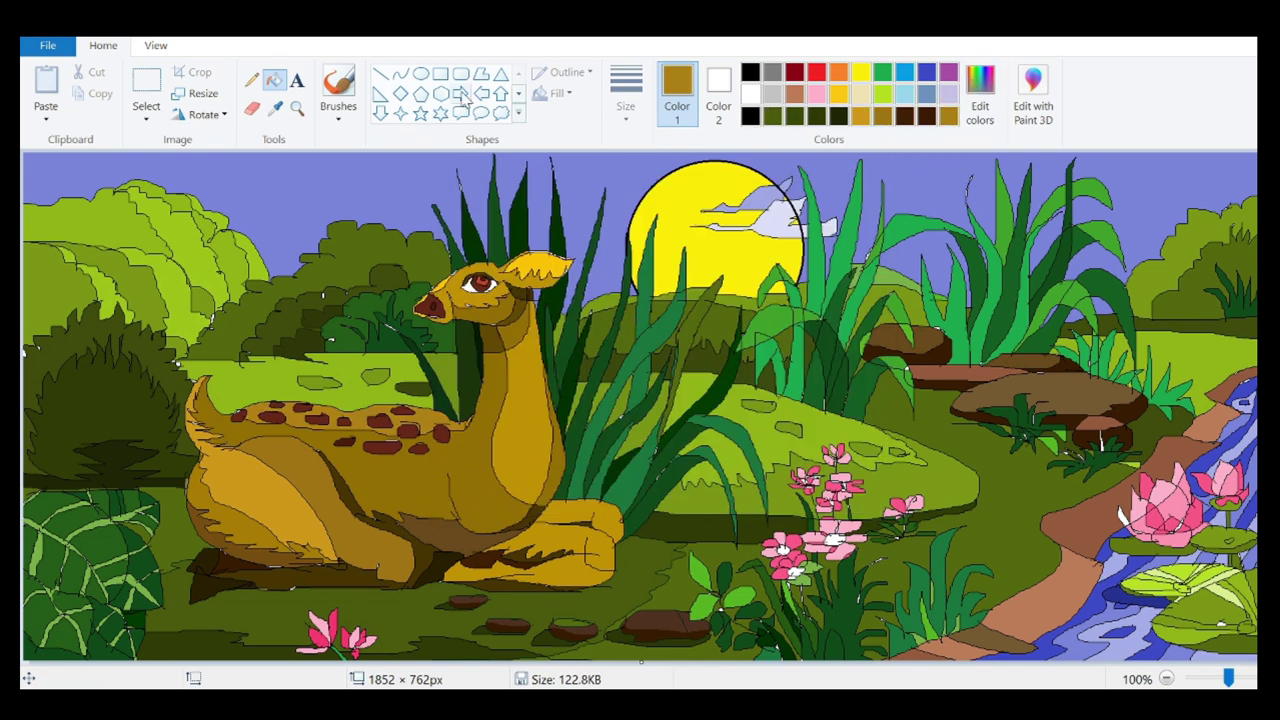
Step: Pencil jagged black grass outlines on the hill behind the reeds, mix olive greens and shade the outlined area
left_click(750, 72)
left_click(251, 79)
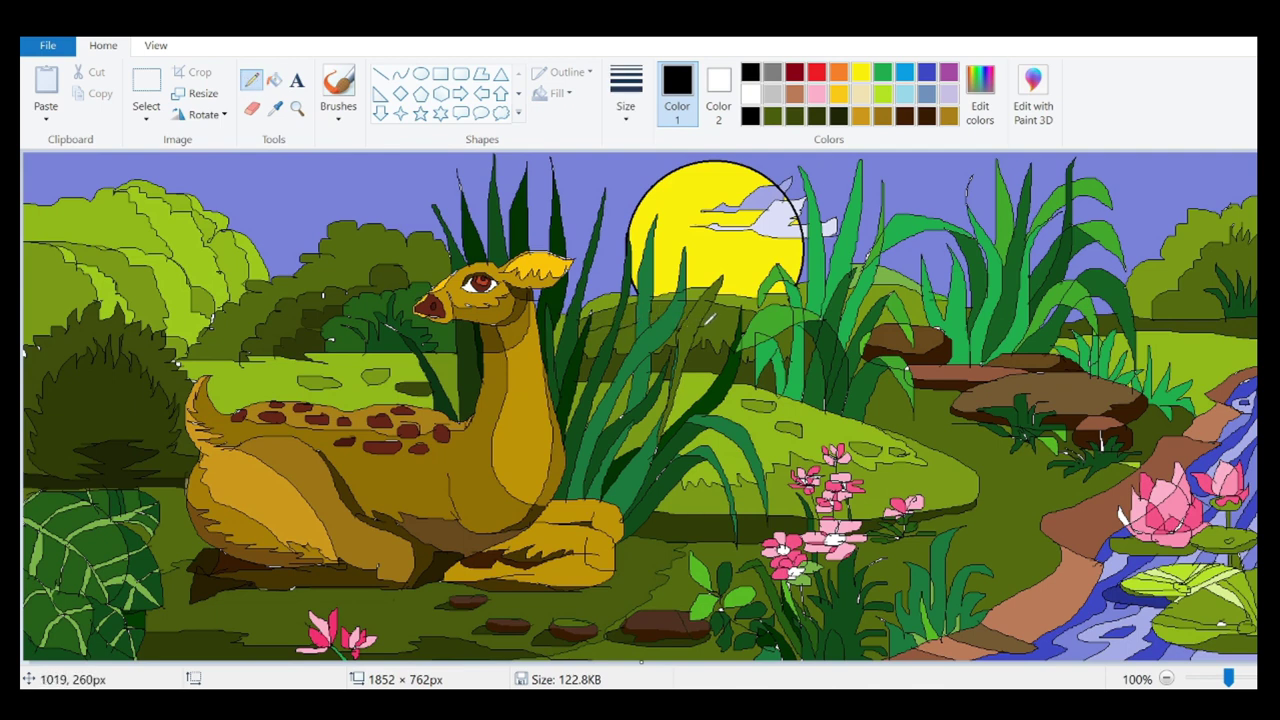
left_click(1001, 90)
left_click(548, 486)
left_click(882, 94)
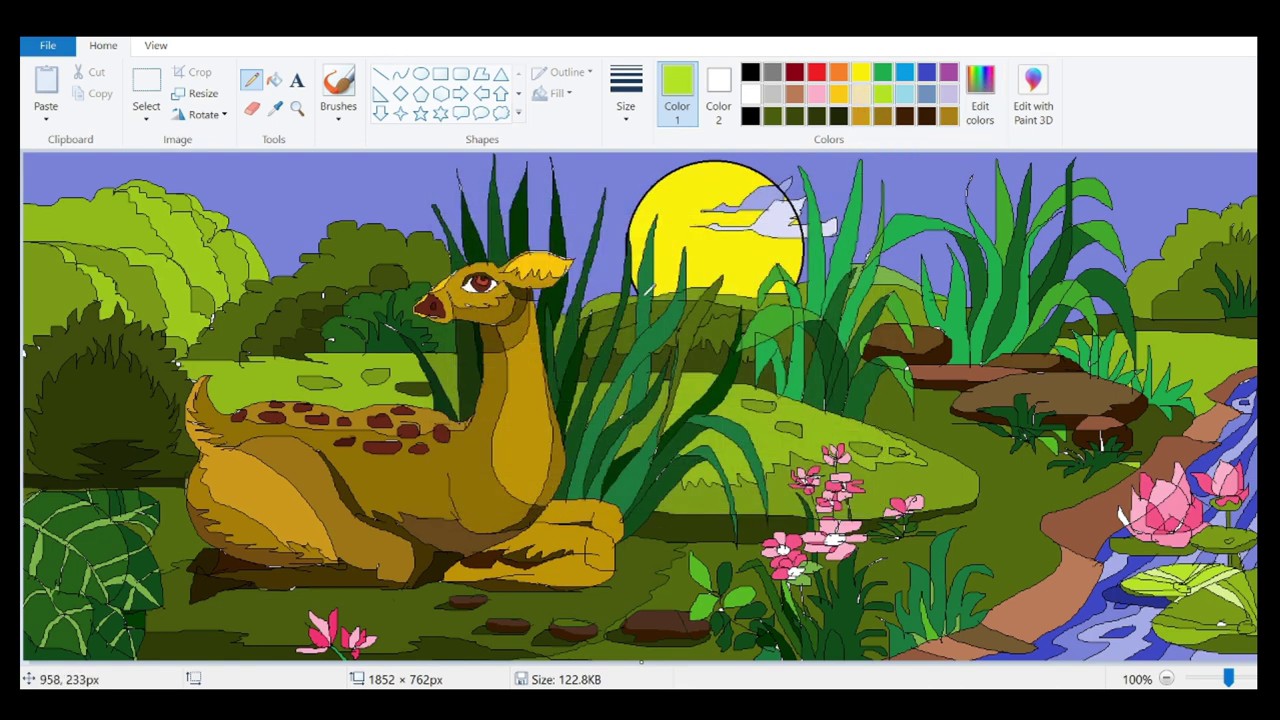
left_click(274, 80)
left_click(980, 90)
left_click(870, 345)
left_click(472, 494)
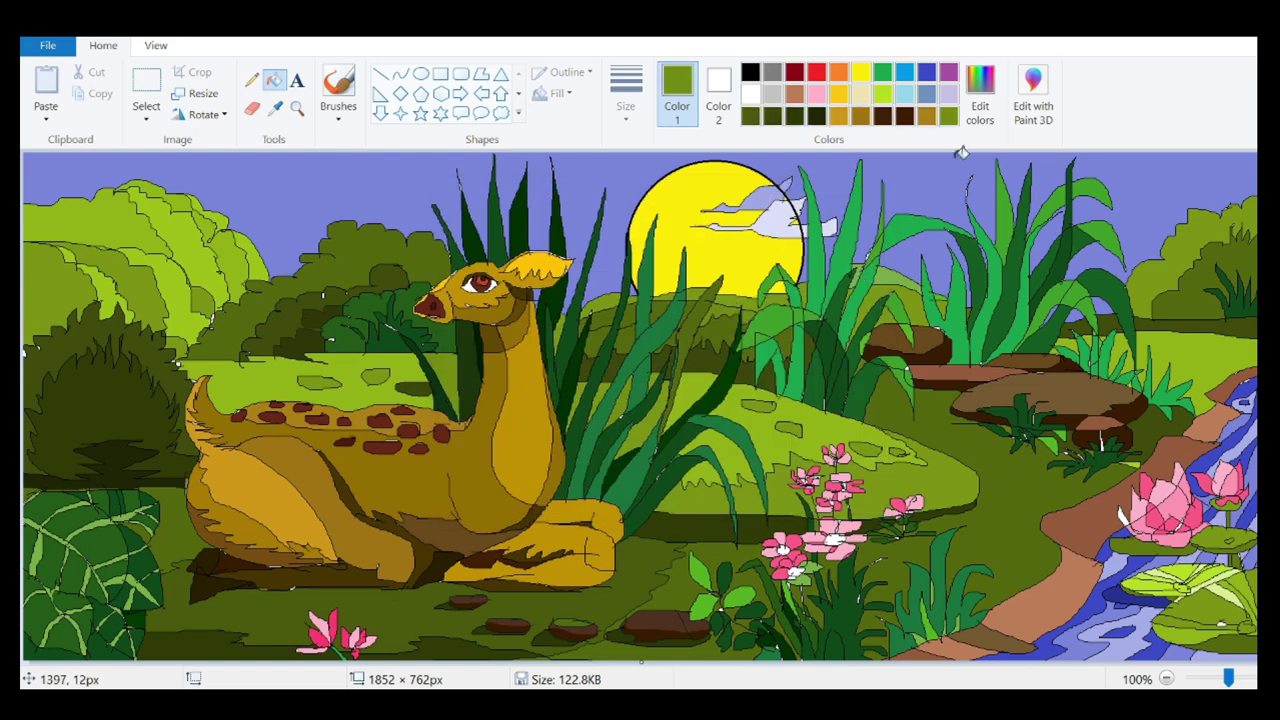
left_click(975, 105)
left_click(521, 495)
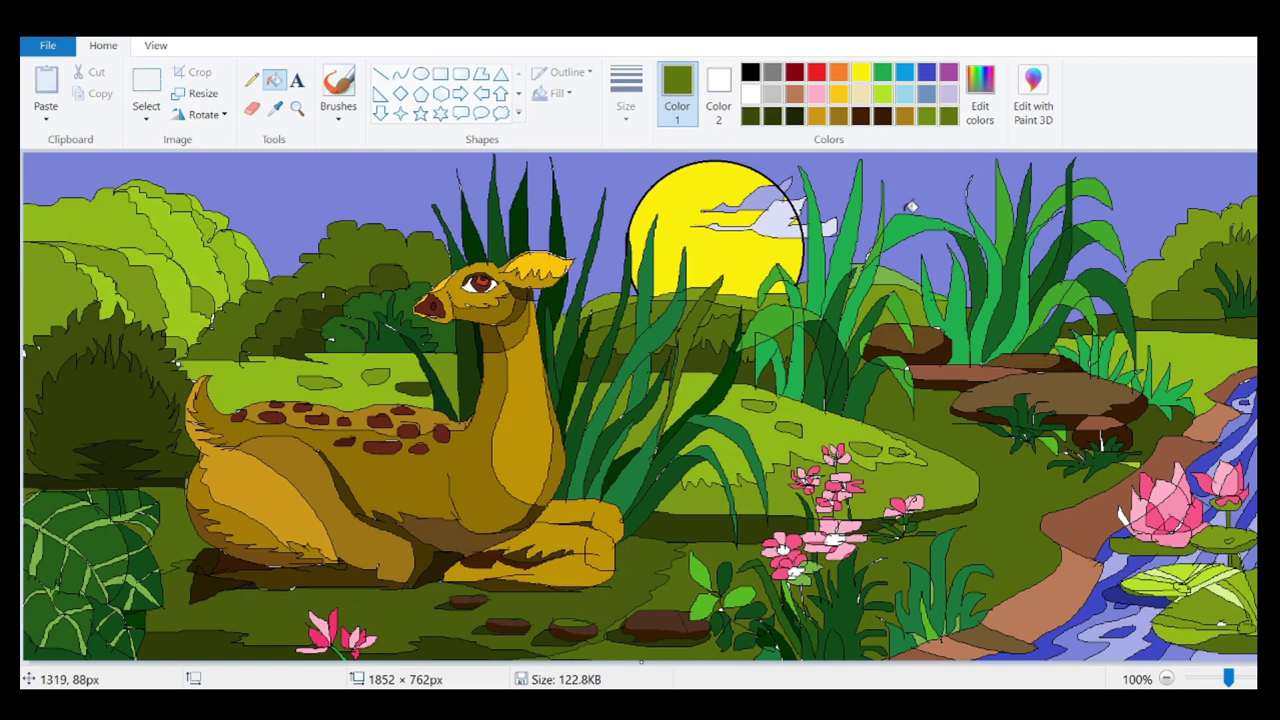
Step: Outline a jagged fur patch on the fawn's shoulder in black, mix a dark ochre brown and fill the patch
left_click(251, 80)
left_click(750, 72)
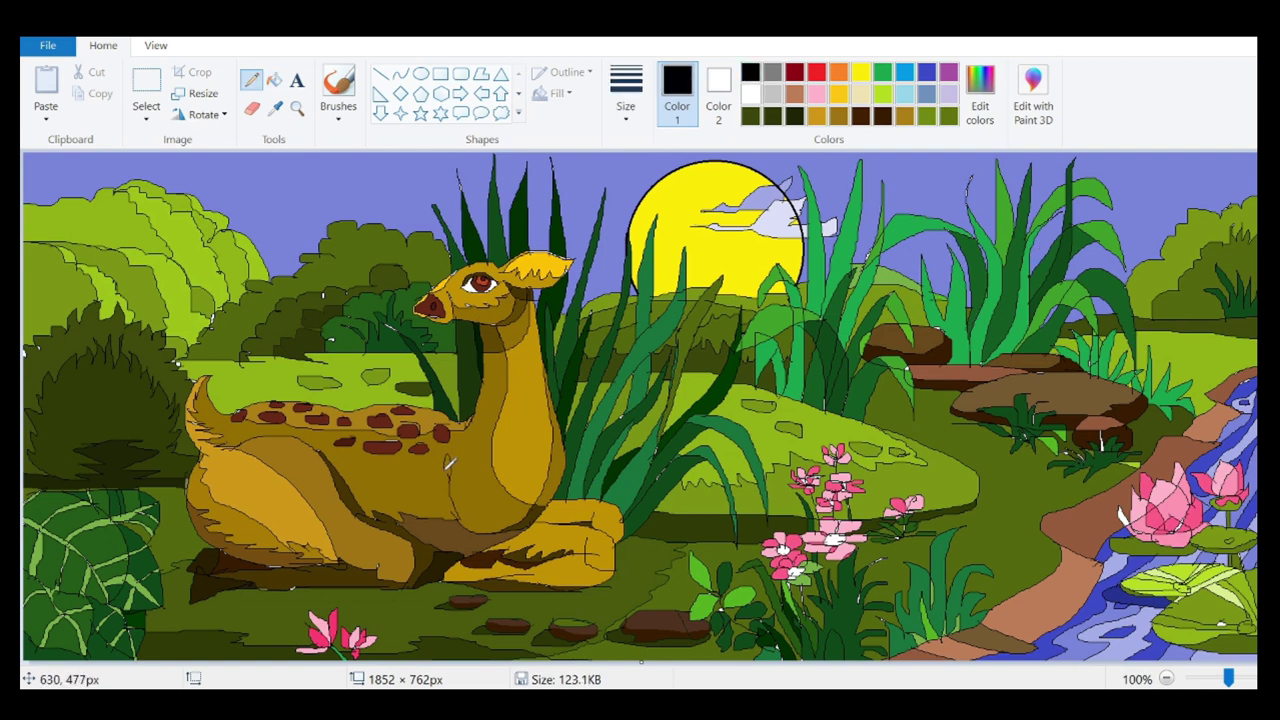
left_click_drag(446, 476, 458, 518)
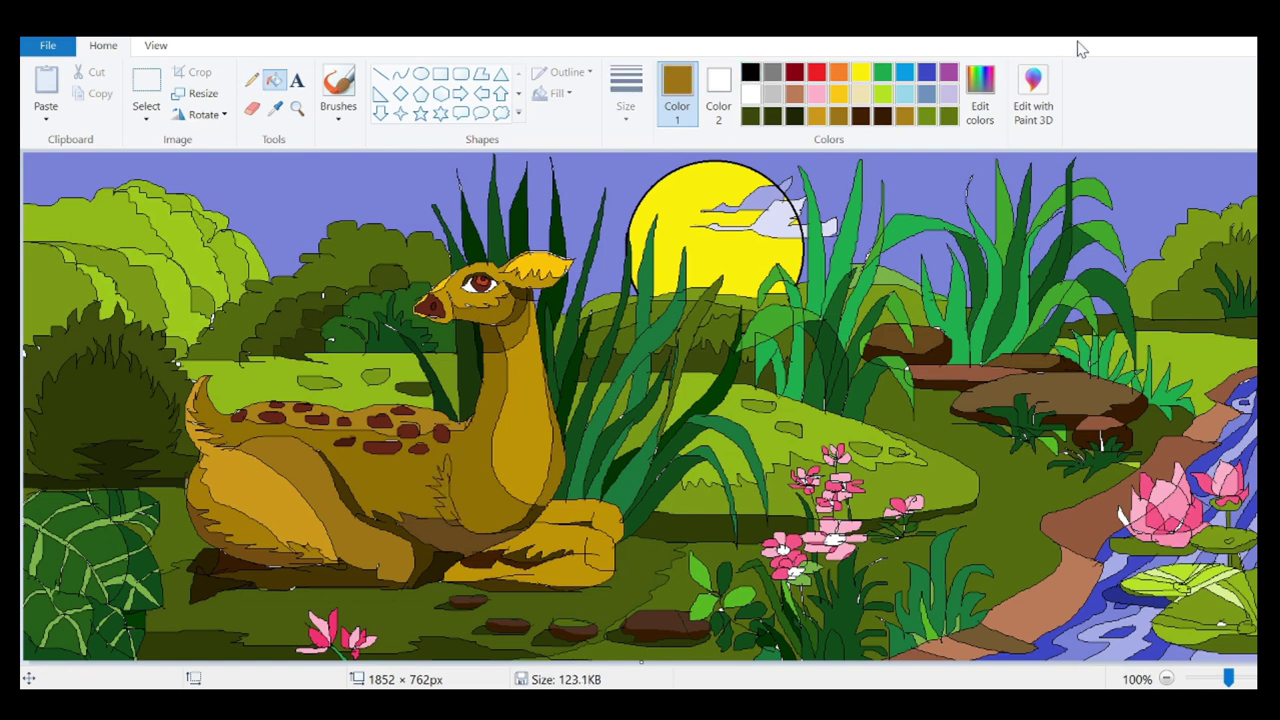
left_click(980, 96)
left_click(872, 367)
left_click(480, 497)
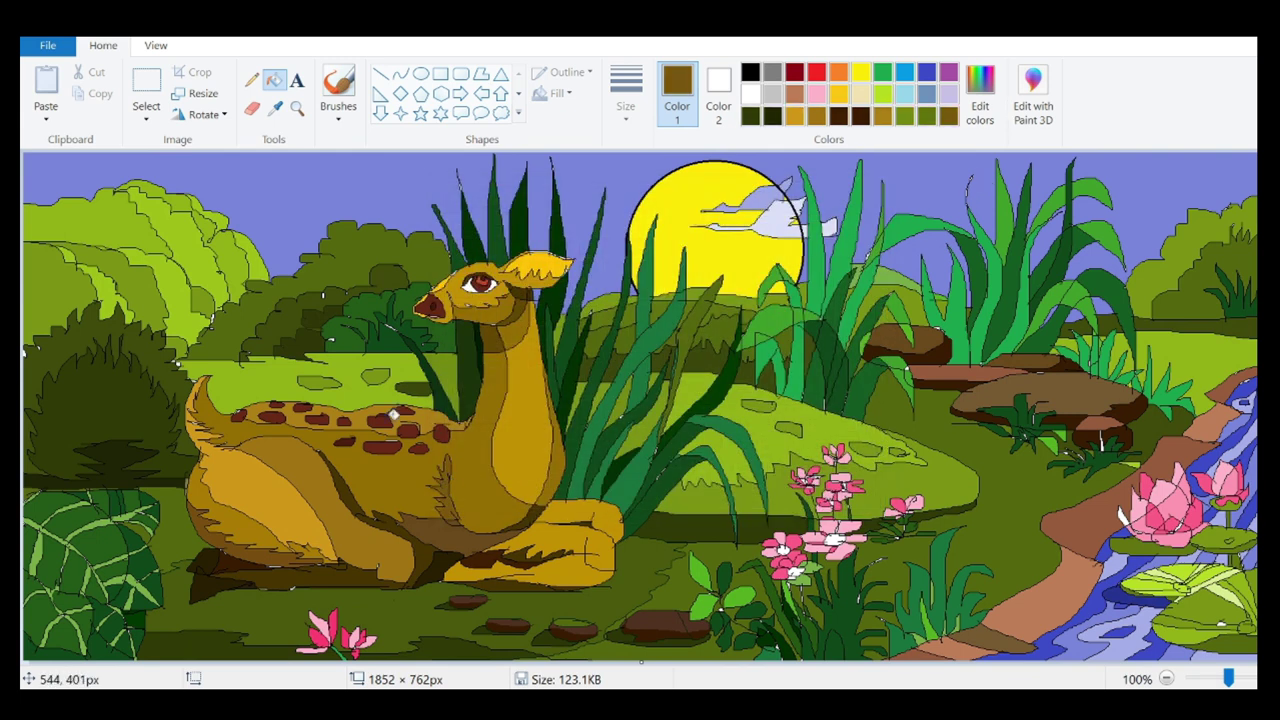
Step: Outline a shadow on the fawn's nose in black and fill it with a very dark red of RGB 51, 0, 0
left_click(251, 80)
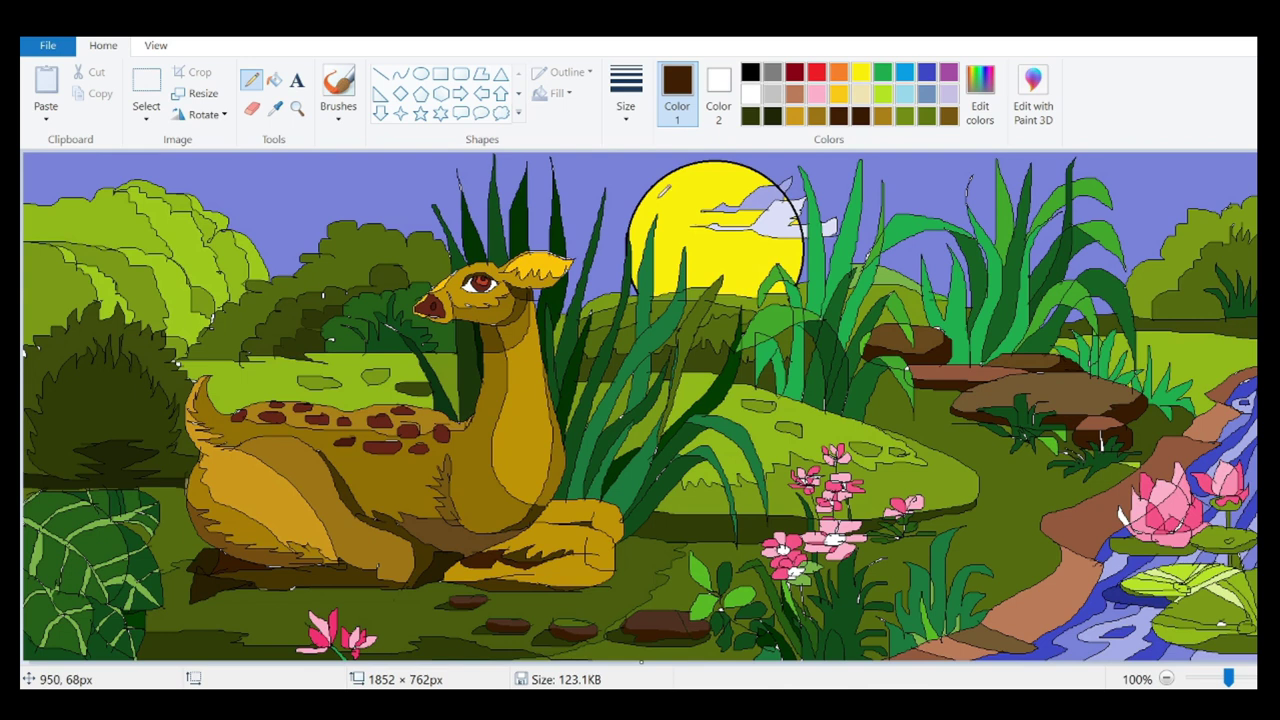
scroll(484, 313, "up", 1)
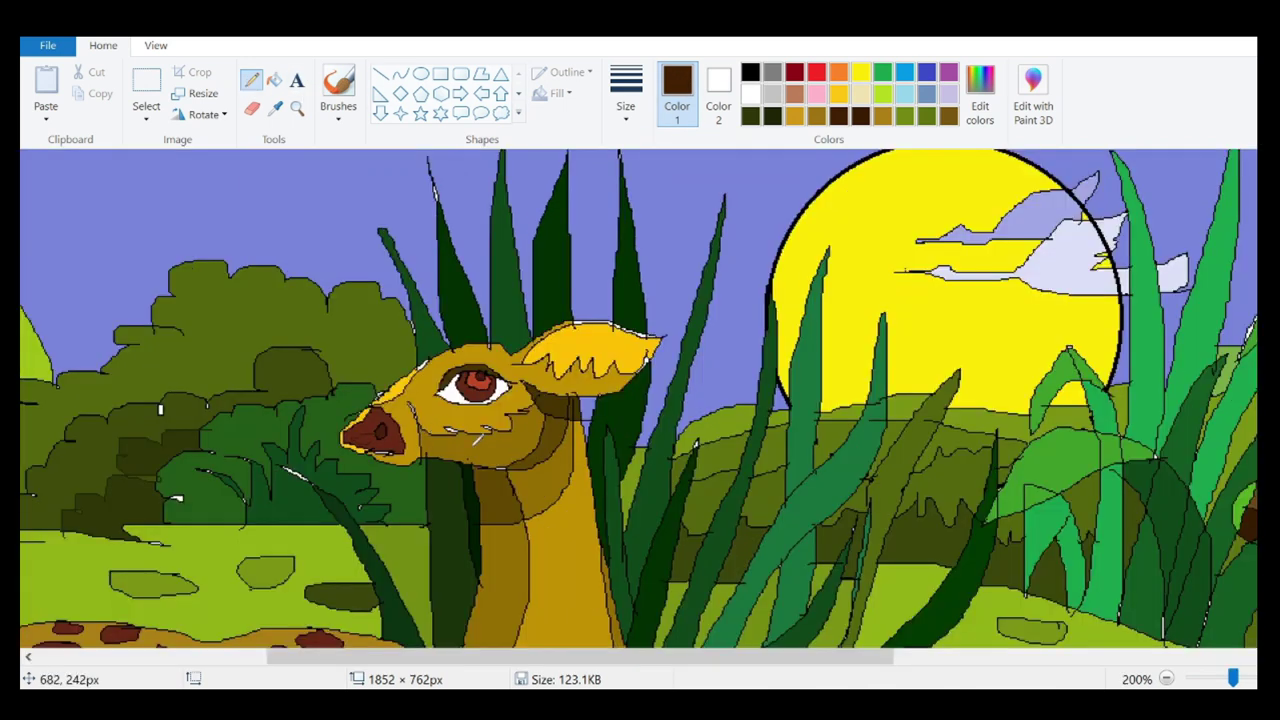
left_click(750, 72)
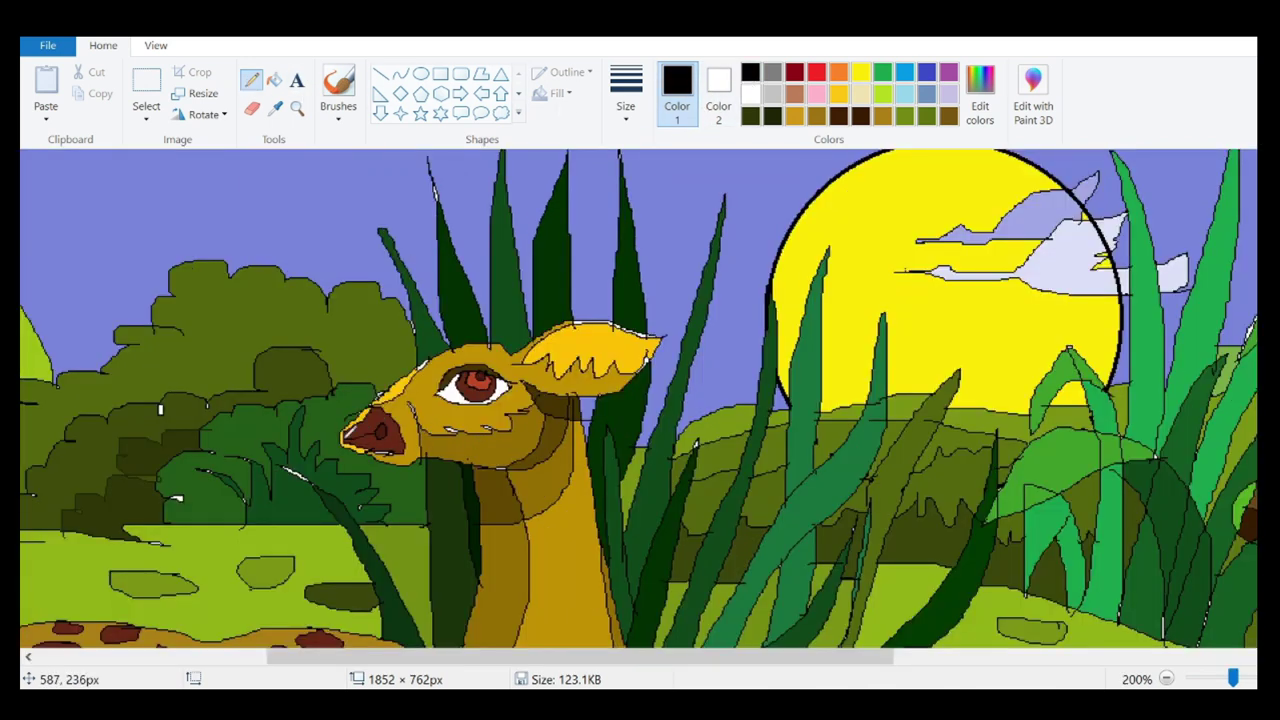
left_click_drag(346, 438, 386, 434)
left_click(274, 81)
left_click(861, 115)
left_click(980, 95)
left_click(867, 388)
left_click(457, 333)
left_click(866, 389)
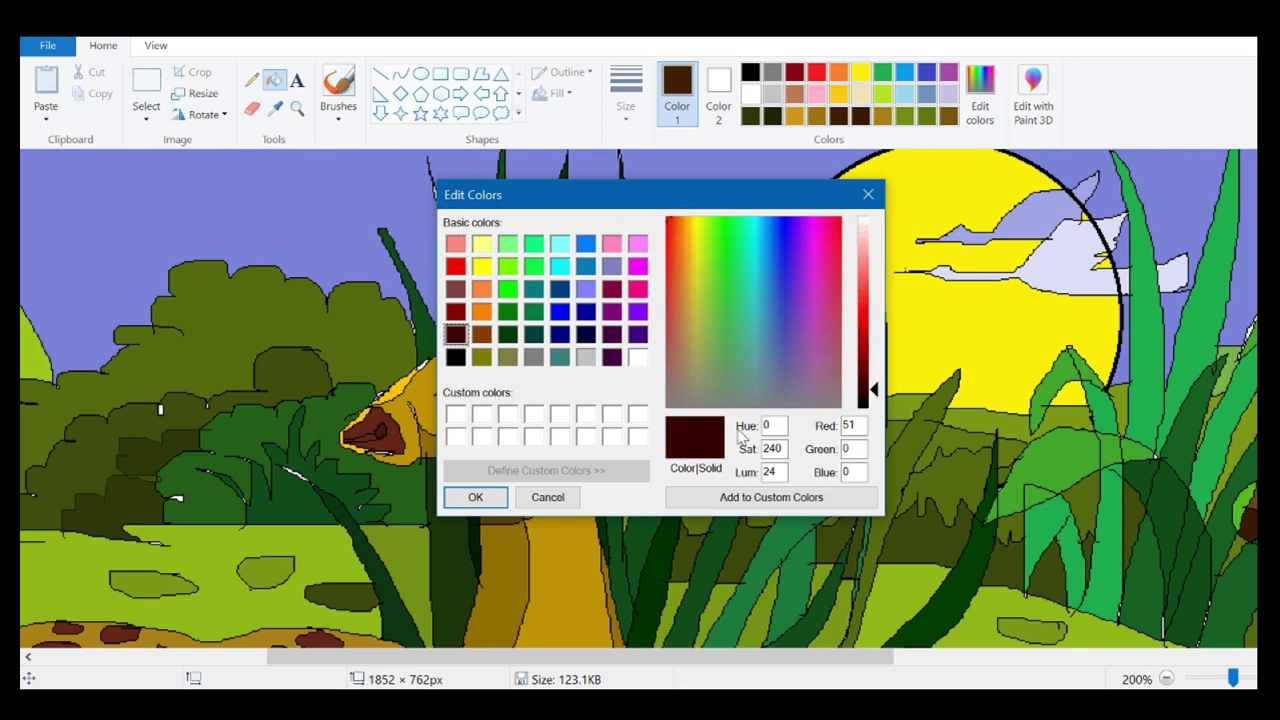
left_click(466, 496)
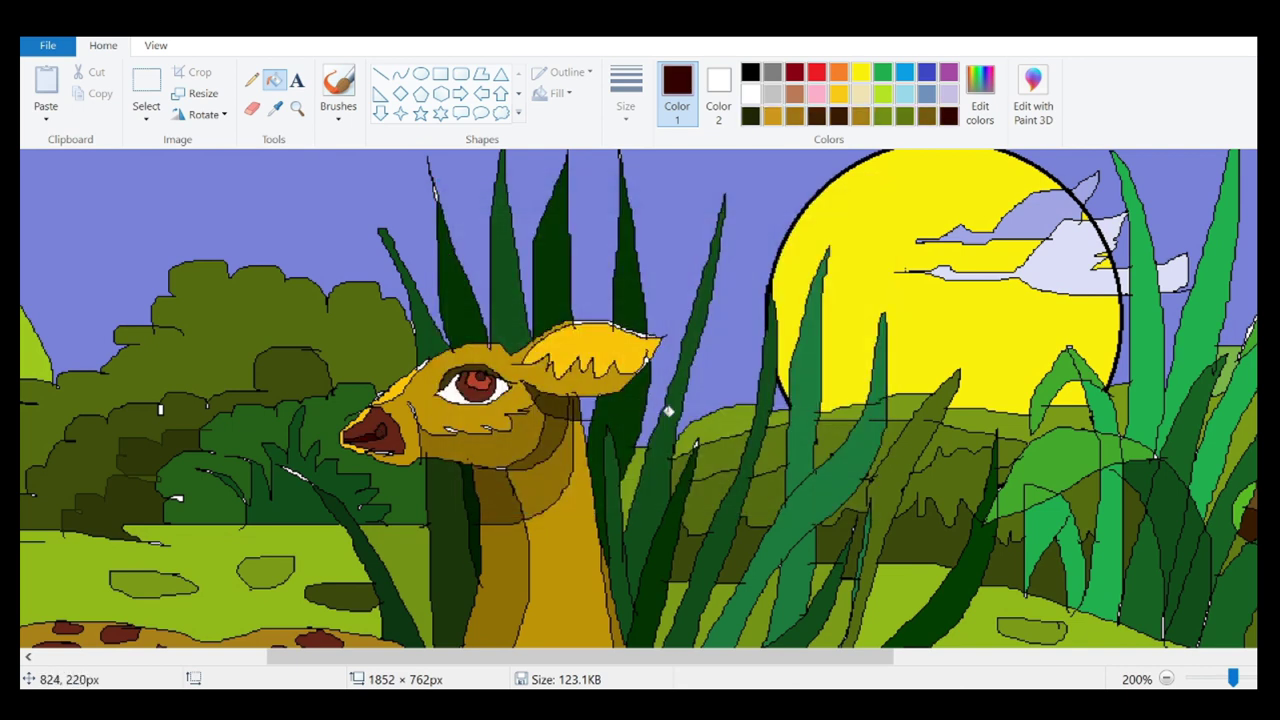
scroll(676, 426, "down", 1)
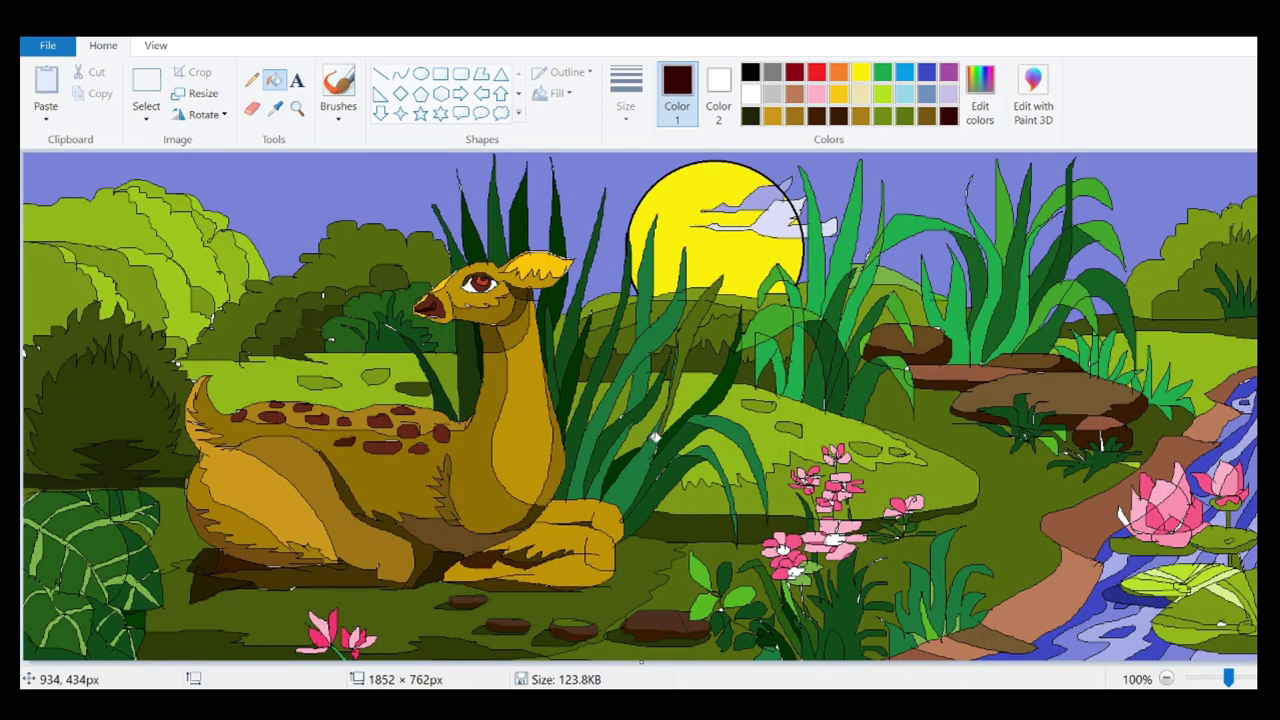